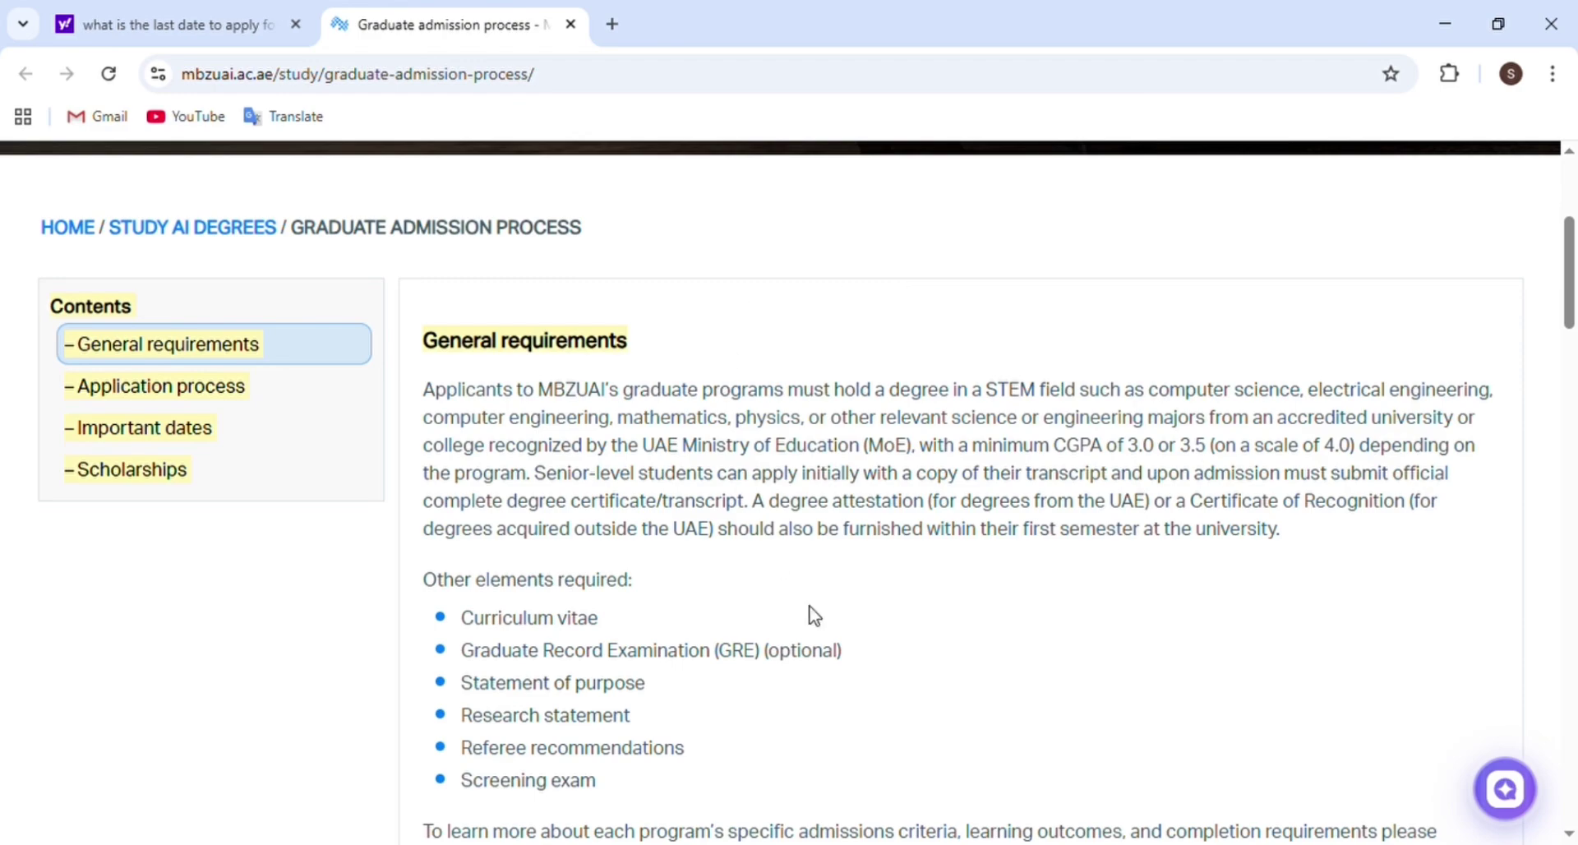
Scroll through the MBZUAI homepage to find the M.Sc. programs box
{"action": "scroll", "coordinate": [913, 457], "scroll_direction": "down", "scroll_amount": 3}
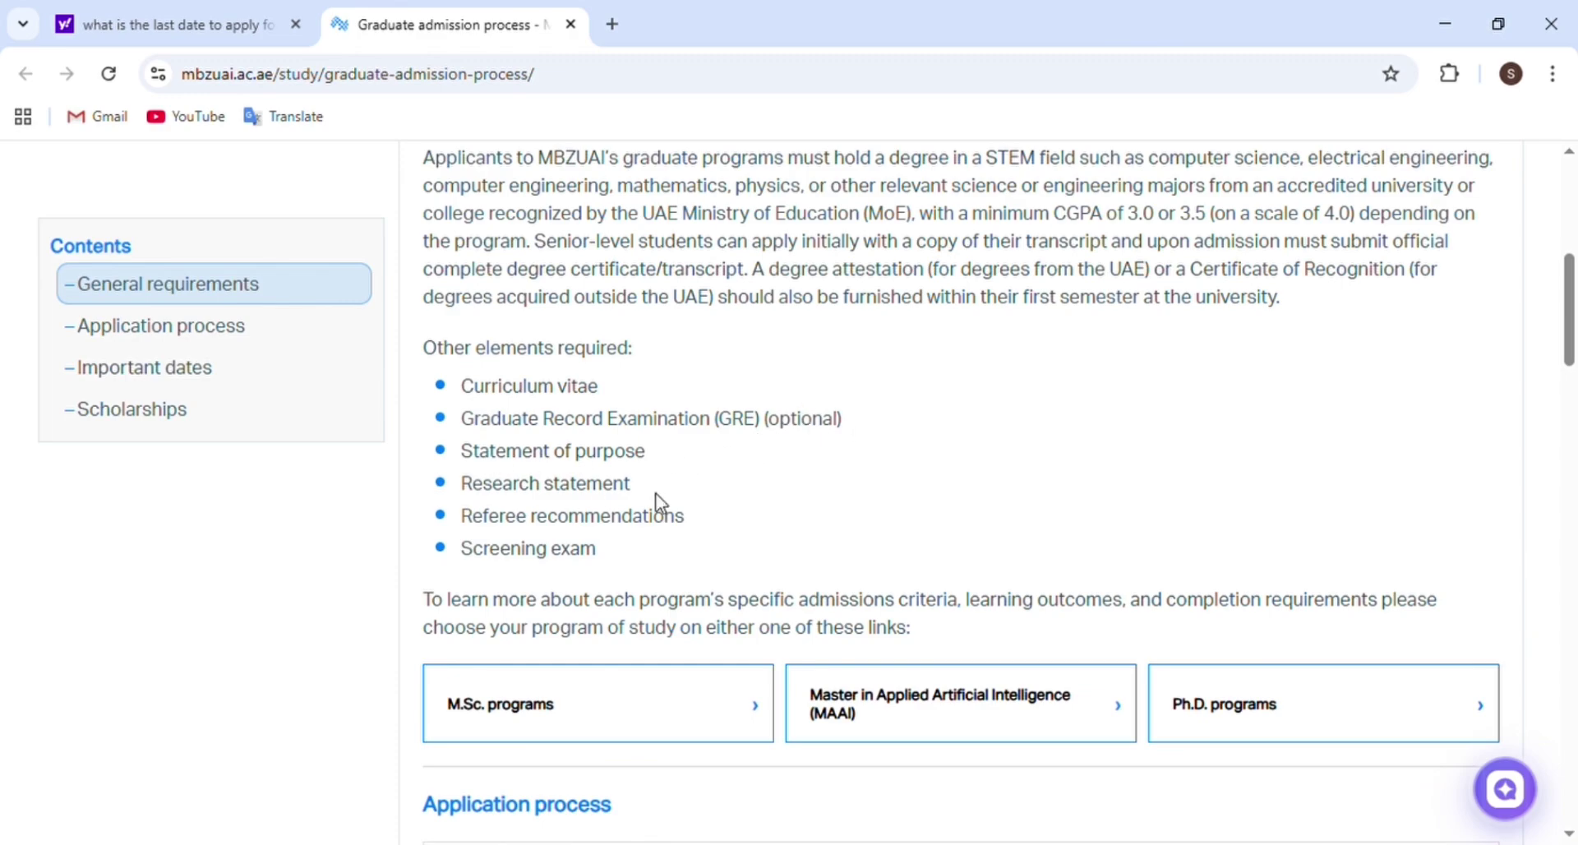
{"action": "scroll", "coordinate": [711, 327], "scroll_direction": "up", "scroll_amount": 3}
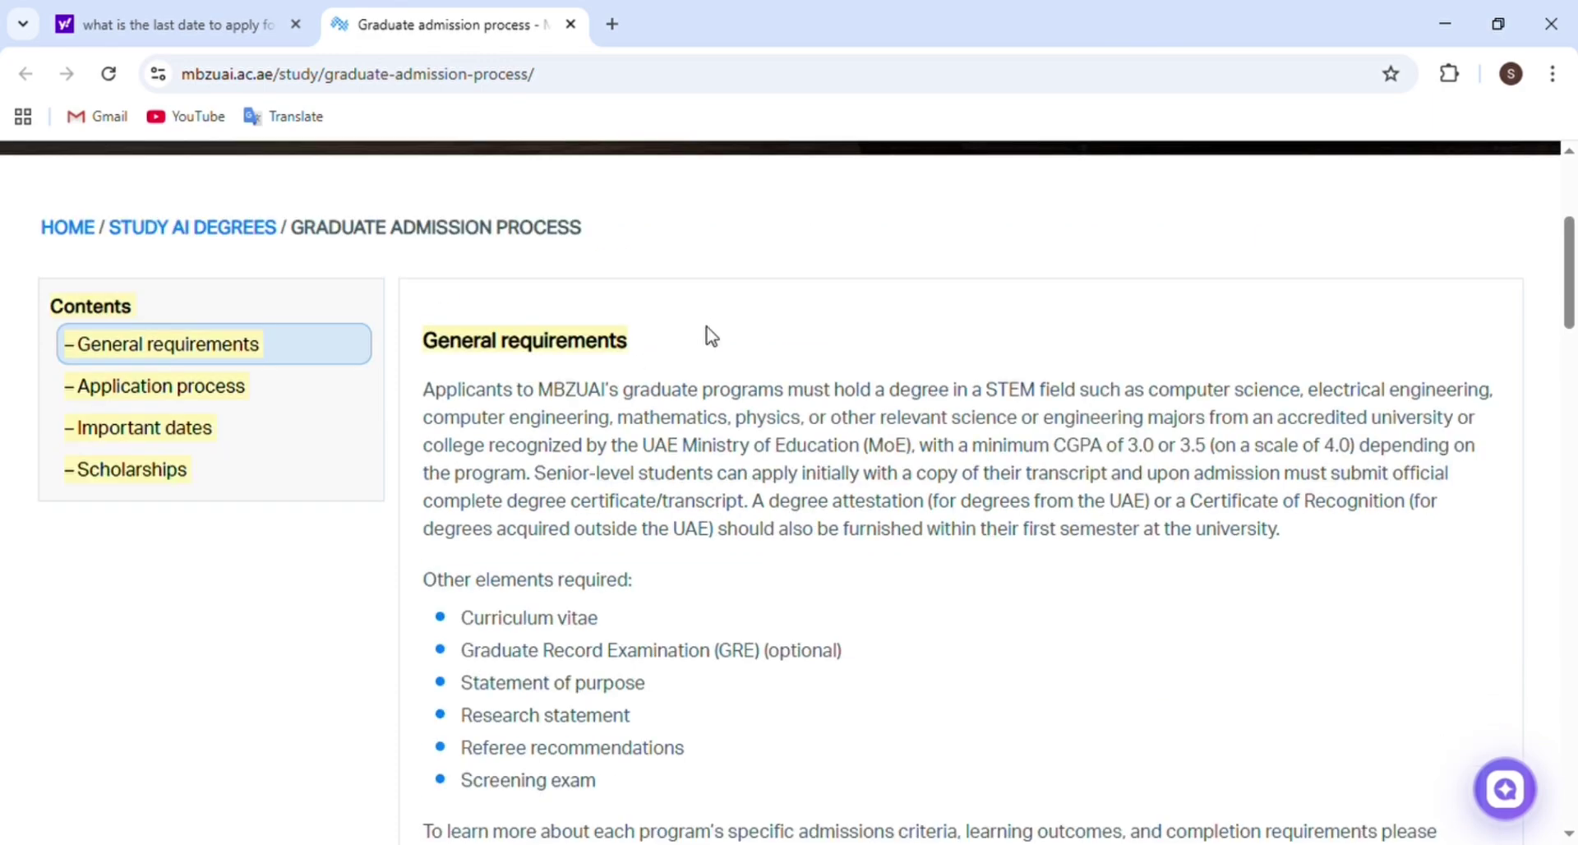
{"action": "scroll", "coordinate": [937, 576], "scroll_direction": "down", "scroll_amount": 3}
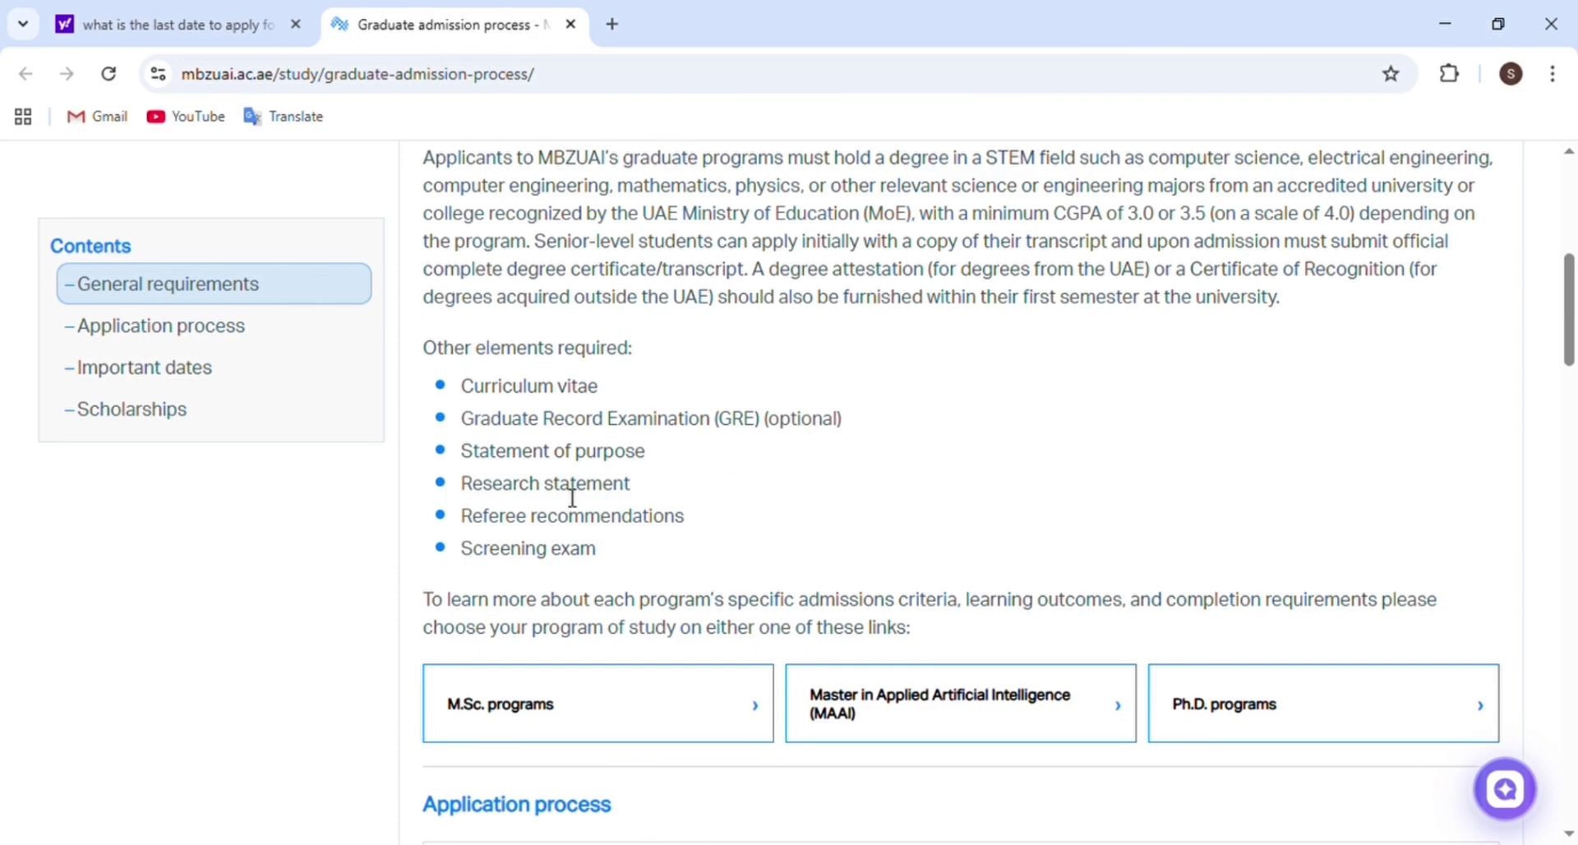
{"action": "scroll", "coordinate": [644, 485], "scroll_direction": "down", "scroll_amount": 1}
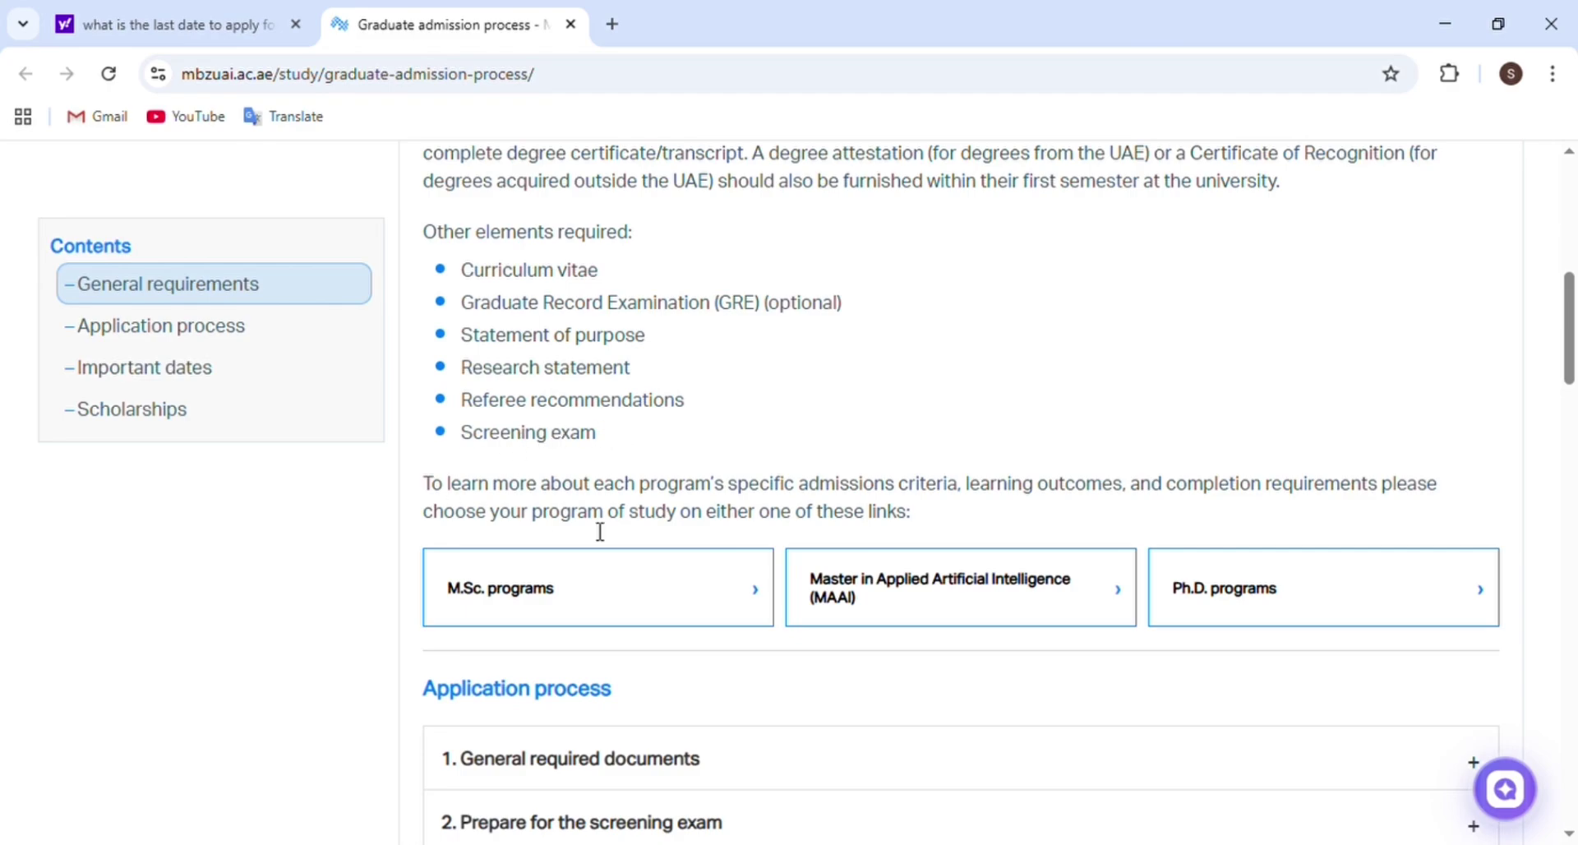
{"action": "scroll", "coordinate": [761, 526], "scroll_direction": "down", "scroll_amount": 3}
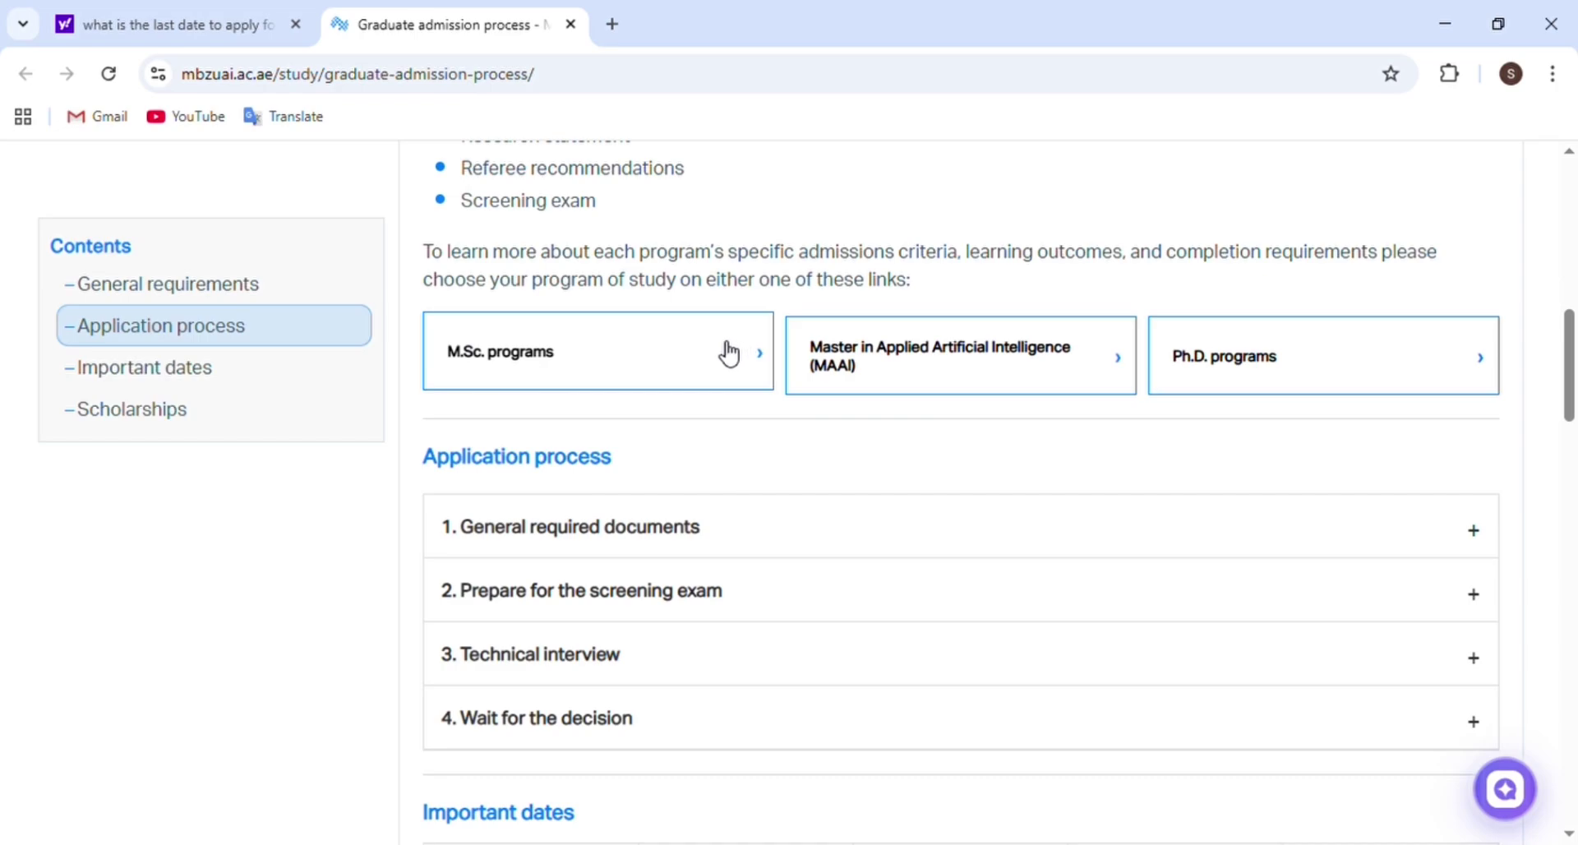
Open the M.Sc. programs overview and browse its eight master's program cards
{"action": "left_click", "coordinate": [729, 354]}
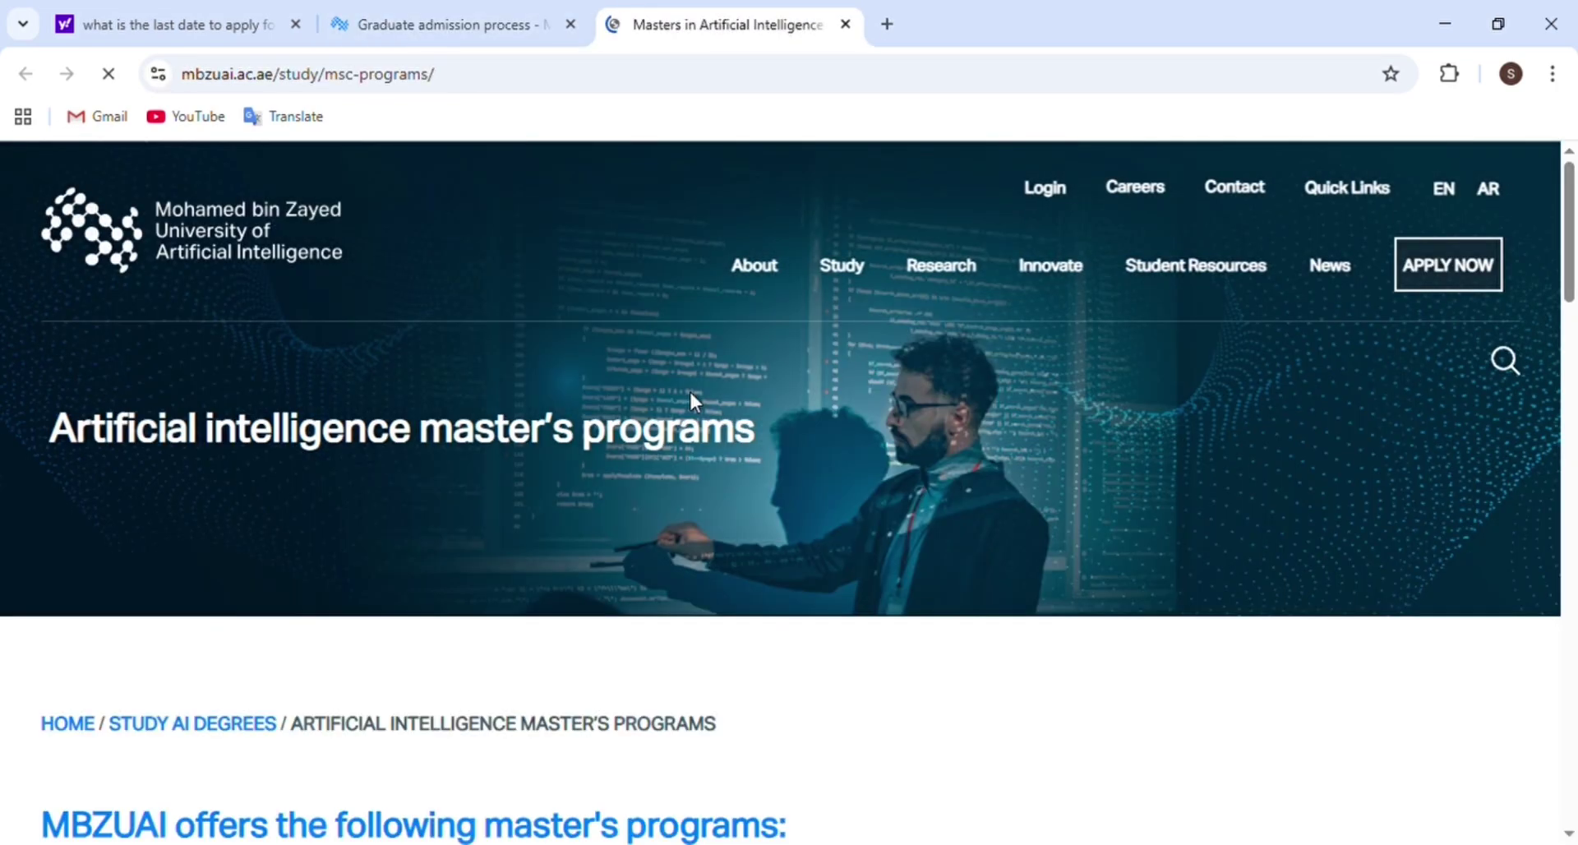
{"action": "scroll", "coordinate": [689, 392], "scroll_direction": "down", "scroll_amount": 3}
{"action": "scroll", "coordinate": [688, 398], "scroll_direction": "down", "scroll_amount": 3}
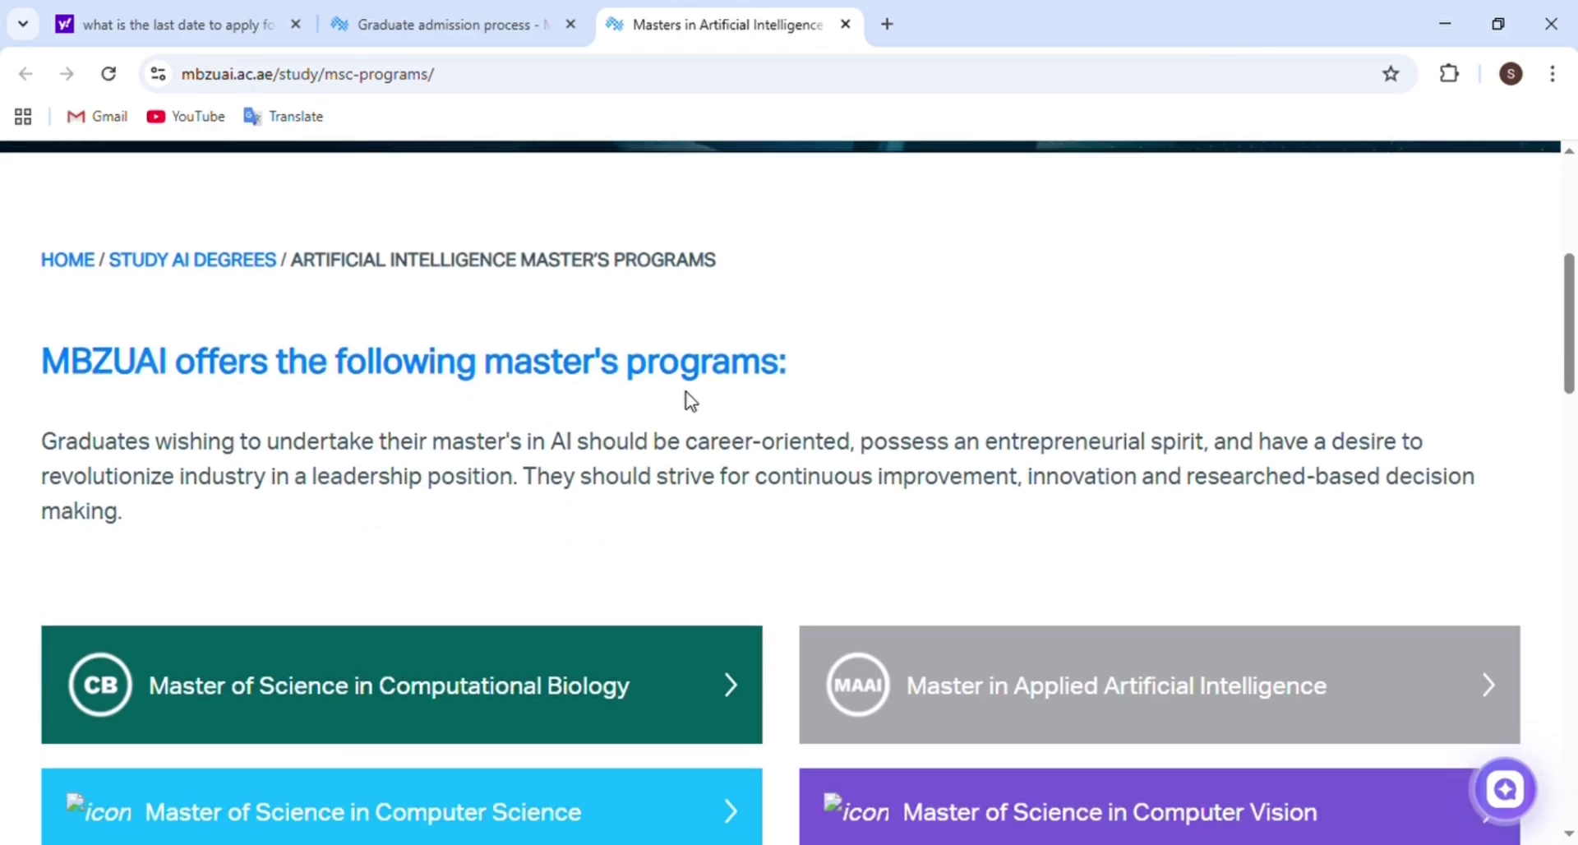
{"action": "scroll", "coordinate": [564, 406], "scroll_direction": "down", "scroll_amount": 3}
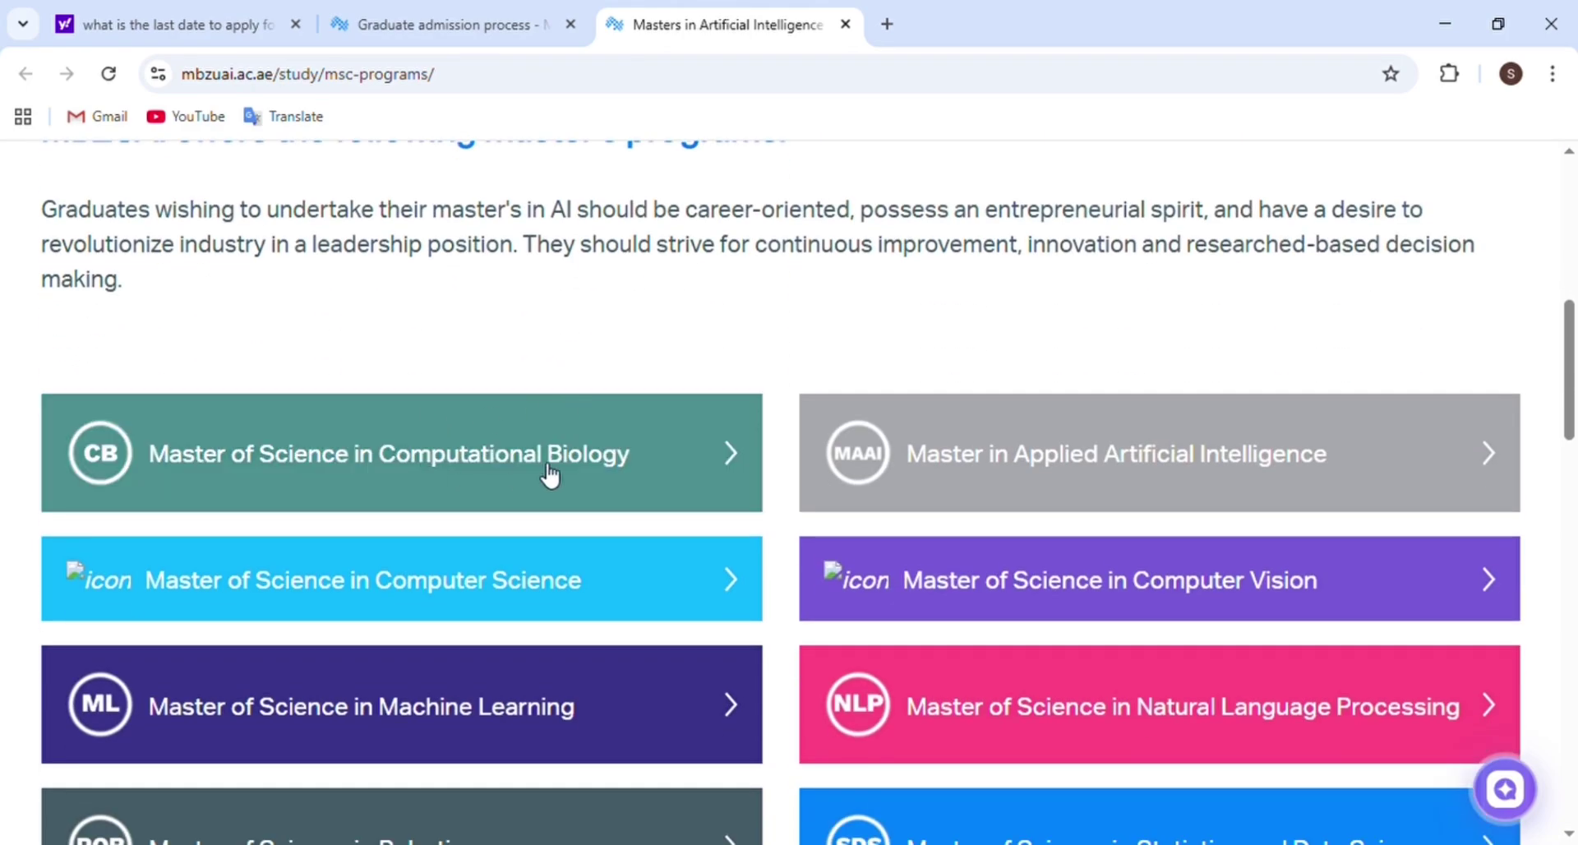
{"action": "scroll", "coordinate": [567, 478], "scroll_direction": "down", "scroll_amount": 3}
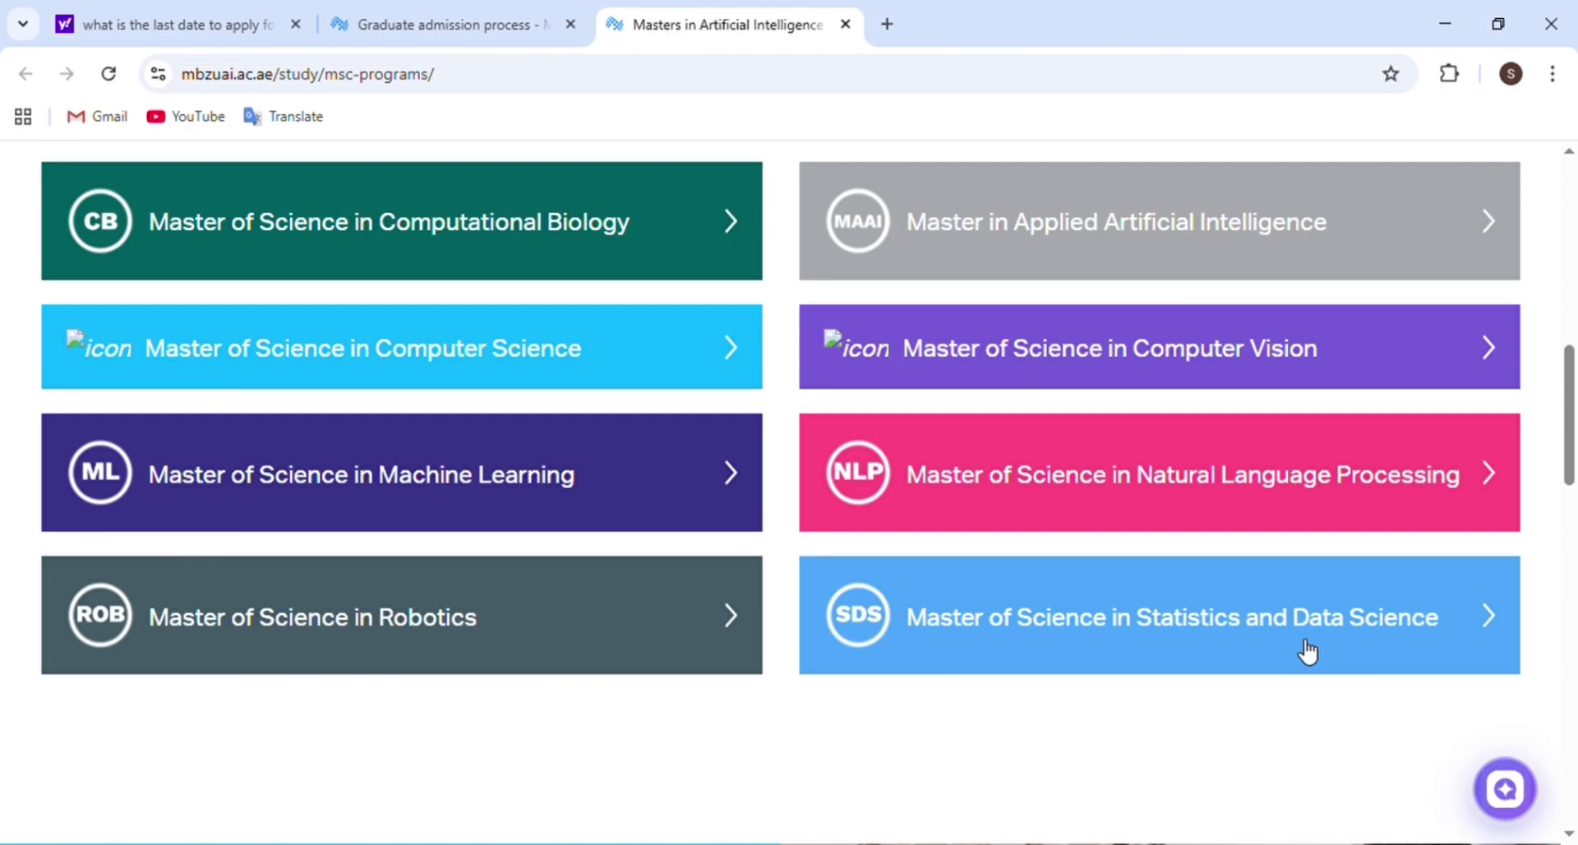
{"action": "scroll", "coordinate": [1307, 649], "scroll_direction": "up", "scroll_amount": 3}
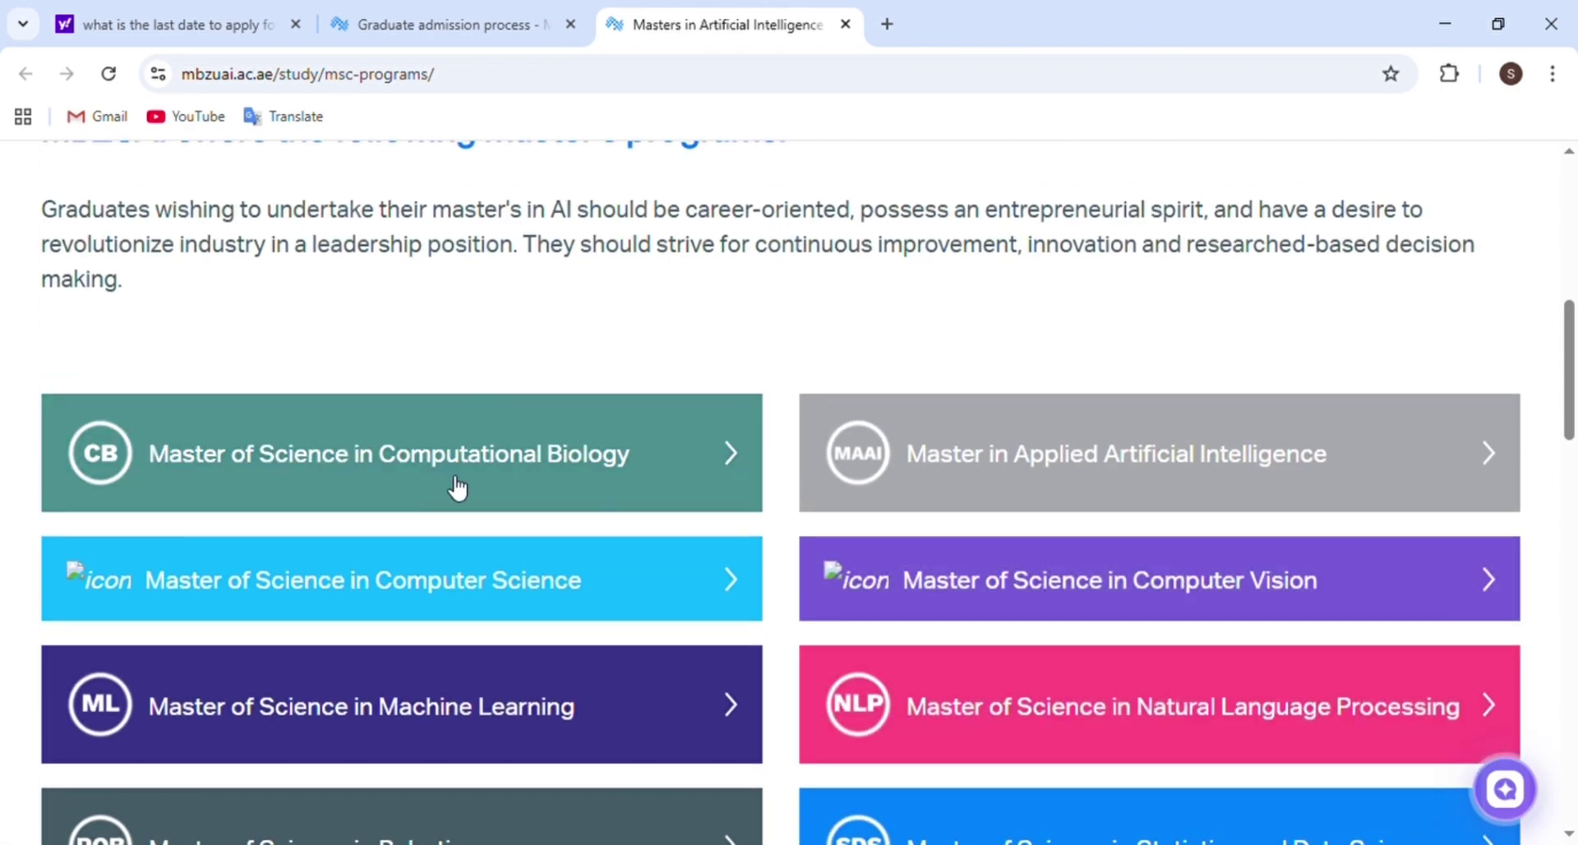
Open the MSc Computational Biology page, skim it, and follow APPLY NOW to the portal login
{"action": "left_click", "coordinate": [461, 488]}
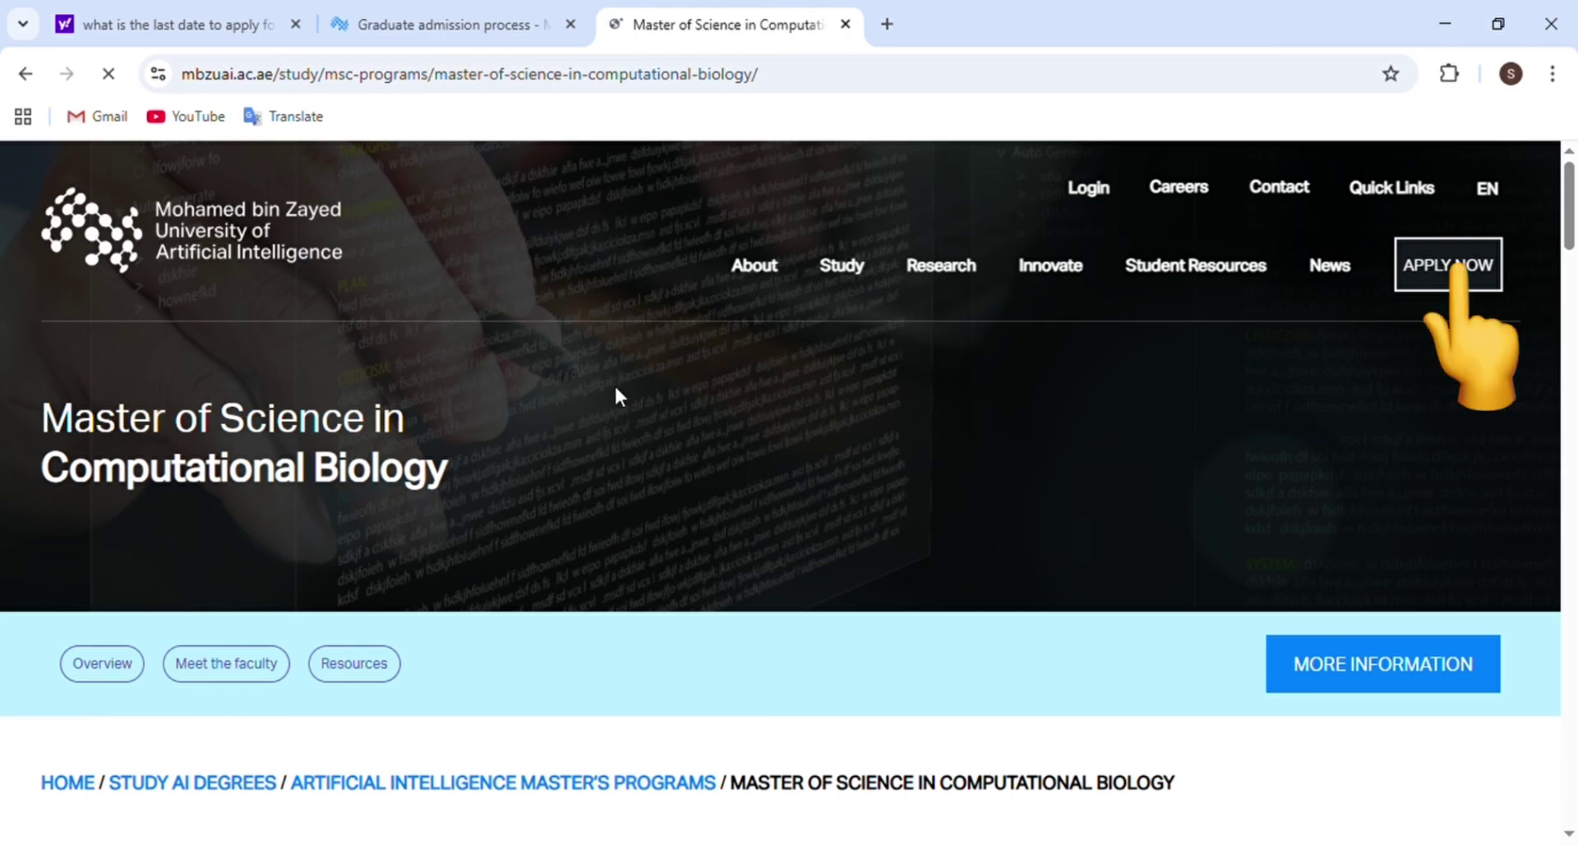
{"action": "scroll", "coordinate": [616, 386], "scroll_direction": "down", "scroll_amount": 3}
{"action": "scroll", "coordinate": [624, 391], "scroll_direction": "down", "scroll_amount": 7}
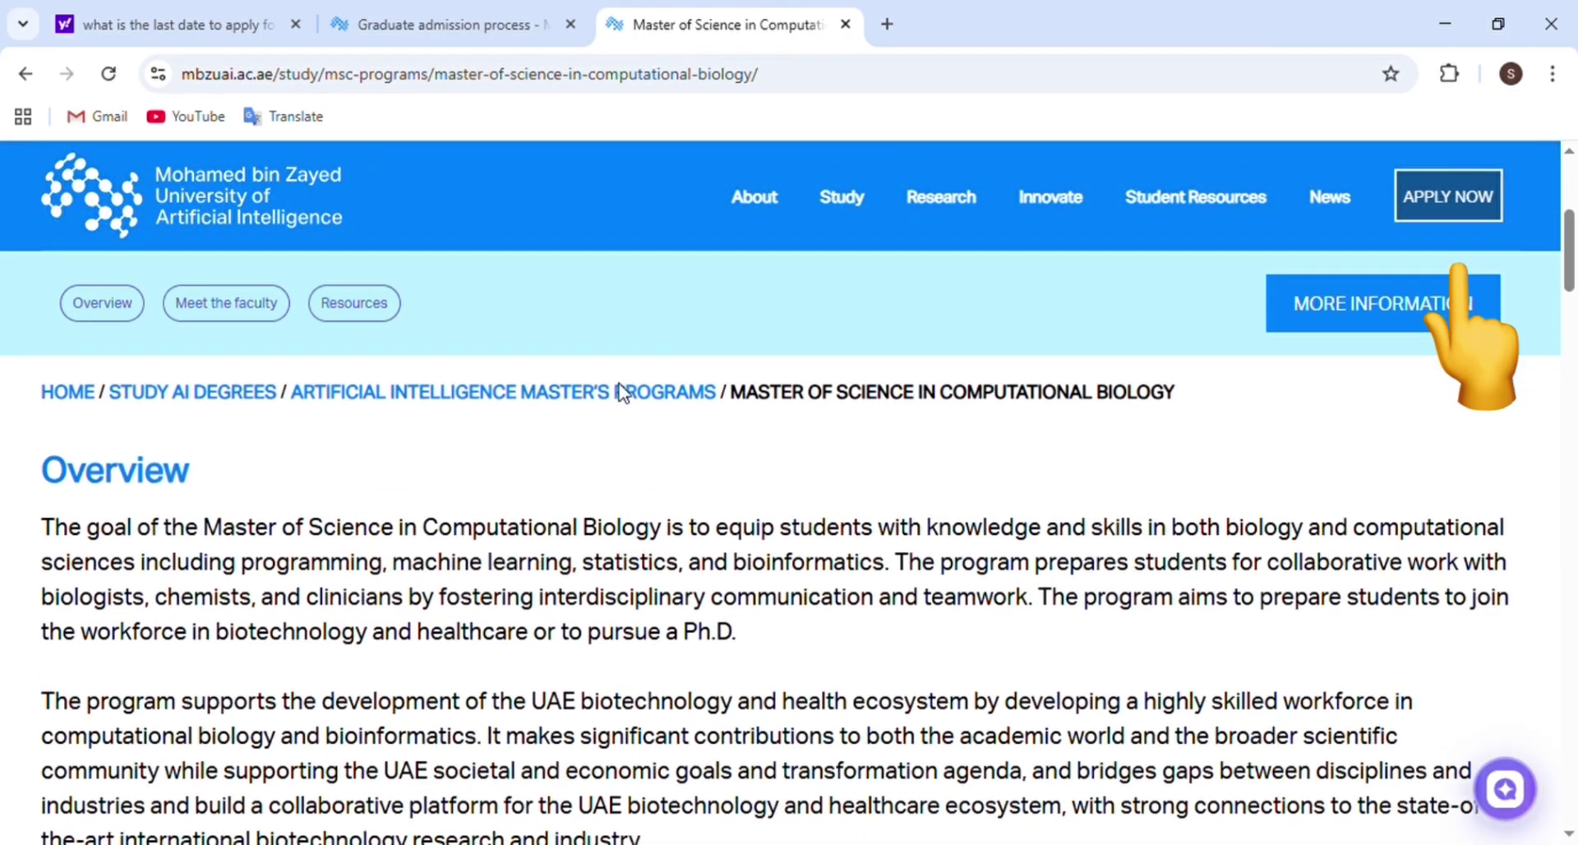
{"action": "scroll", "coordinate": [632, 399], "scroll_direction": "down", "scroll_amount": 6}
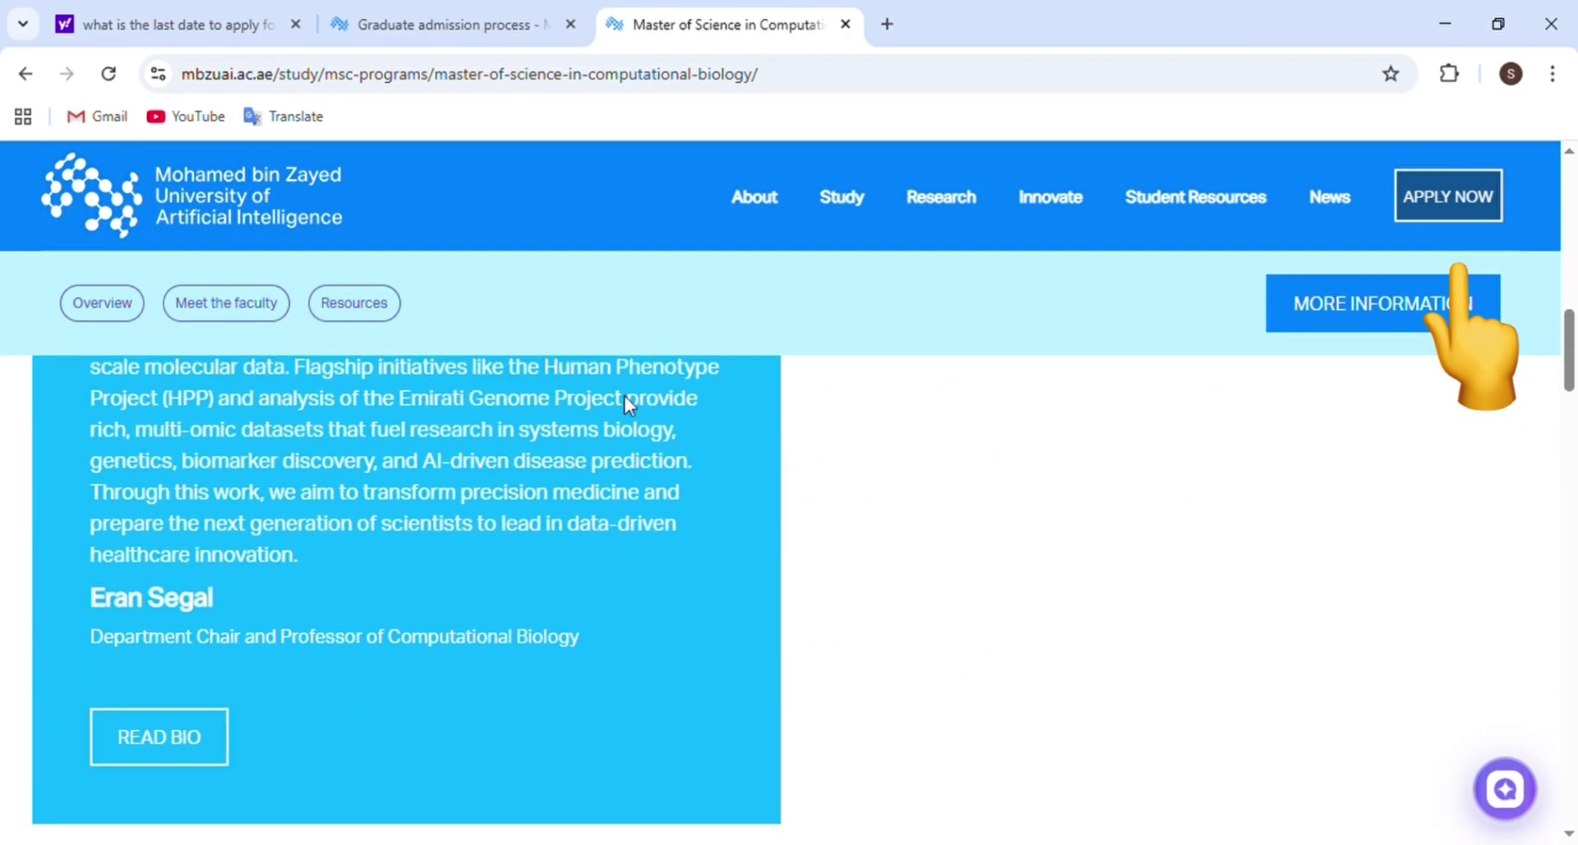
{"action": "scroll", "coordinate": [624, 396], "scroll_direction": "up", "scroll_amount": 6}
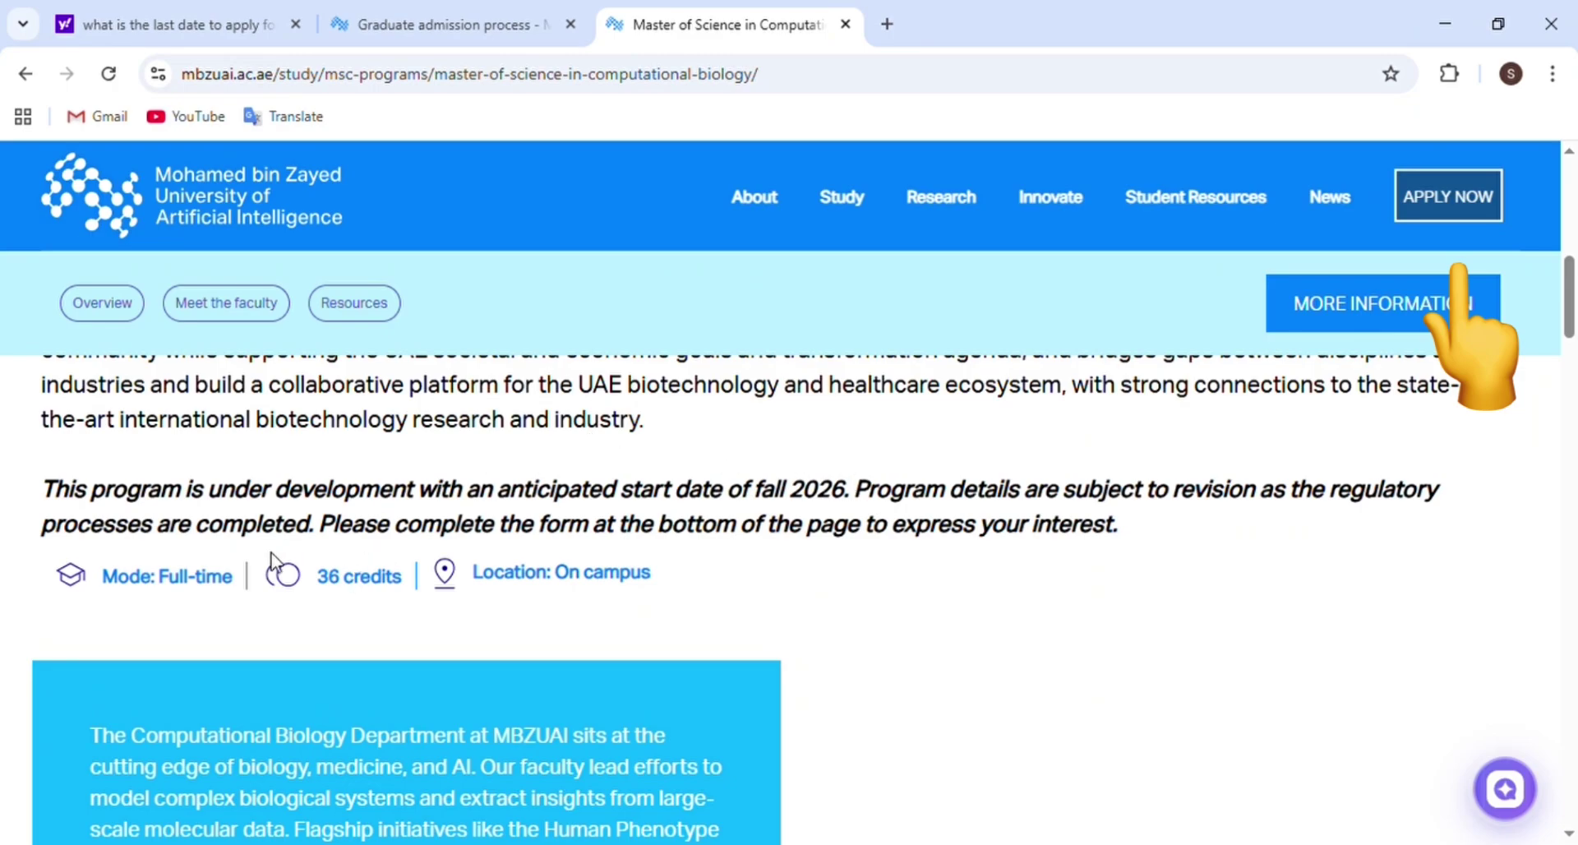
{"action": "scroll", "coordinate": [378, 563], "scroll_direction": "up", "scroll_amount": 4}
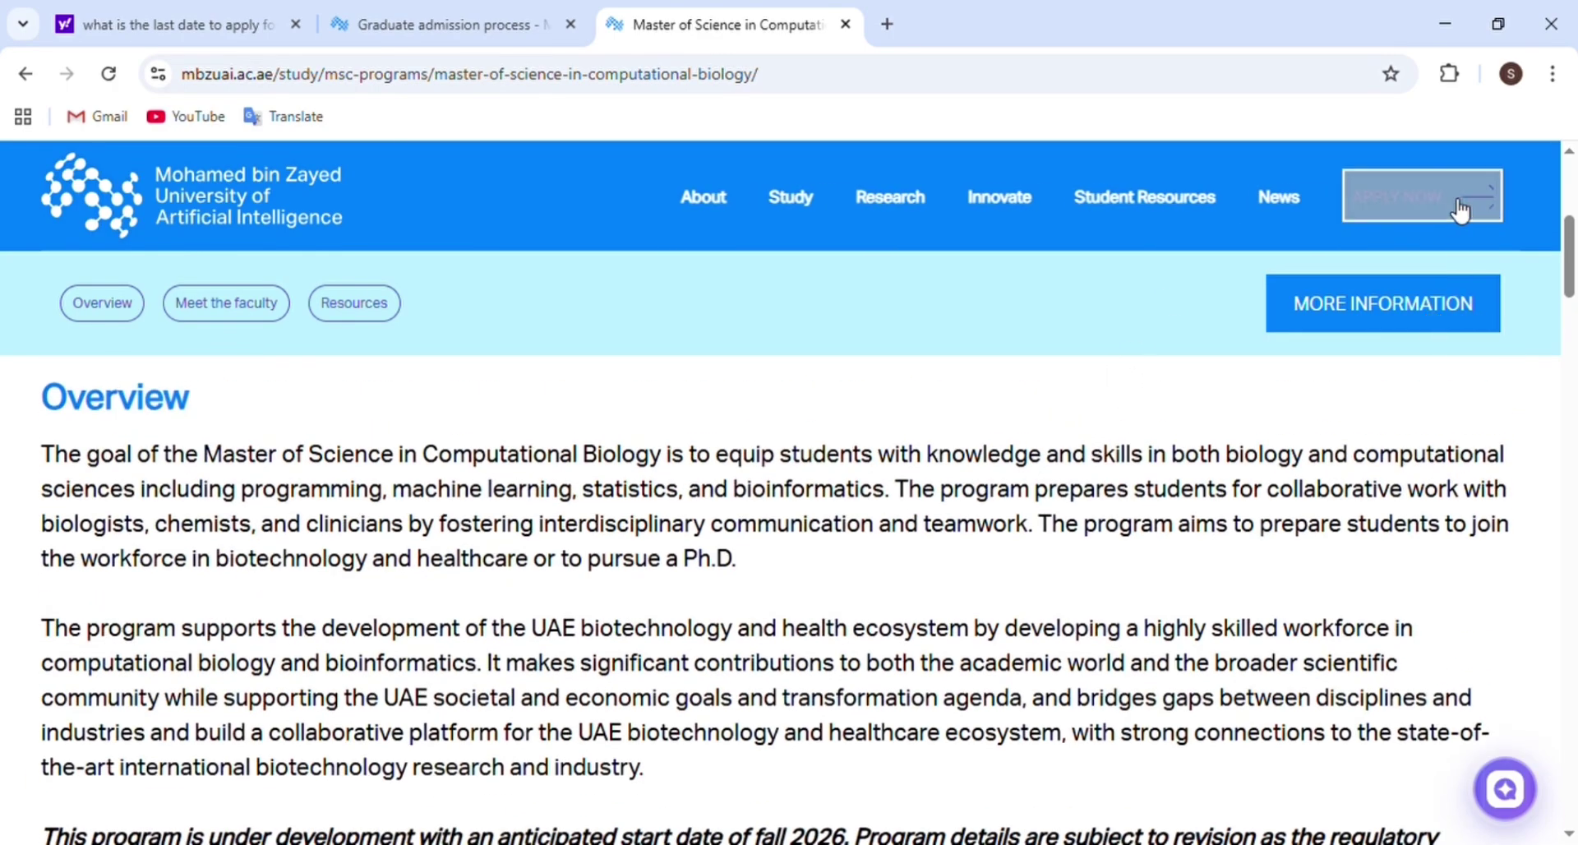
{"action": "left_click", "coordinate": [1397, 211]}
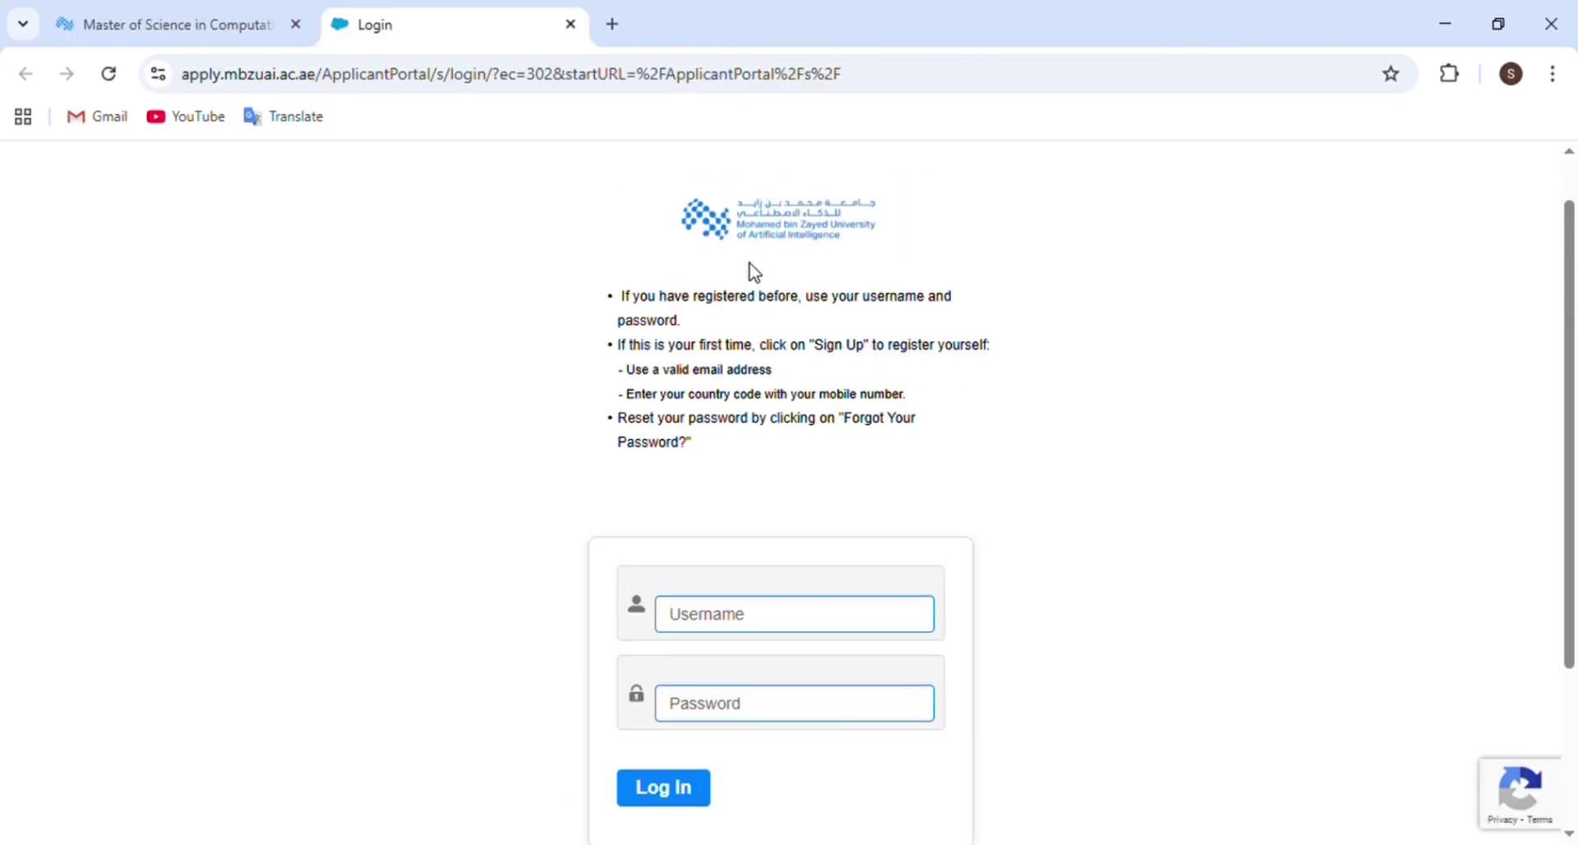
Go to the new account registration form and enter the applicant's first and last name
{"action": "scroll", "coordinate": [751, 271], "scroll_direction": "down", "scroll_amount": 3}
{"action": "left_click", "coordinate": [595, 733]}
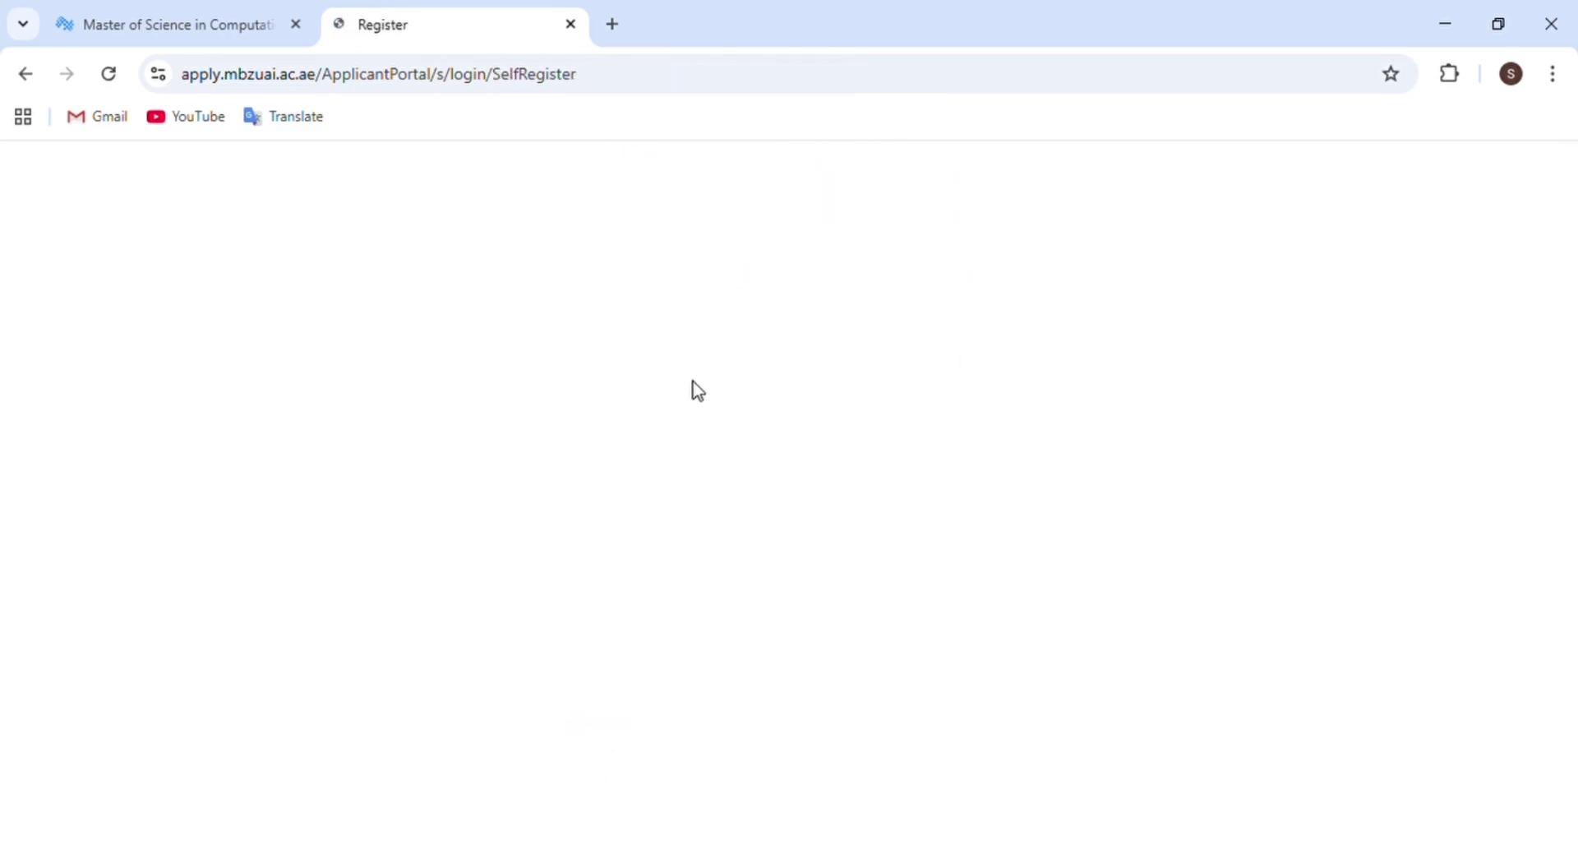
{"action": "left_click", "coordinate": [760, 592]}
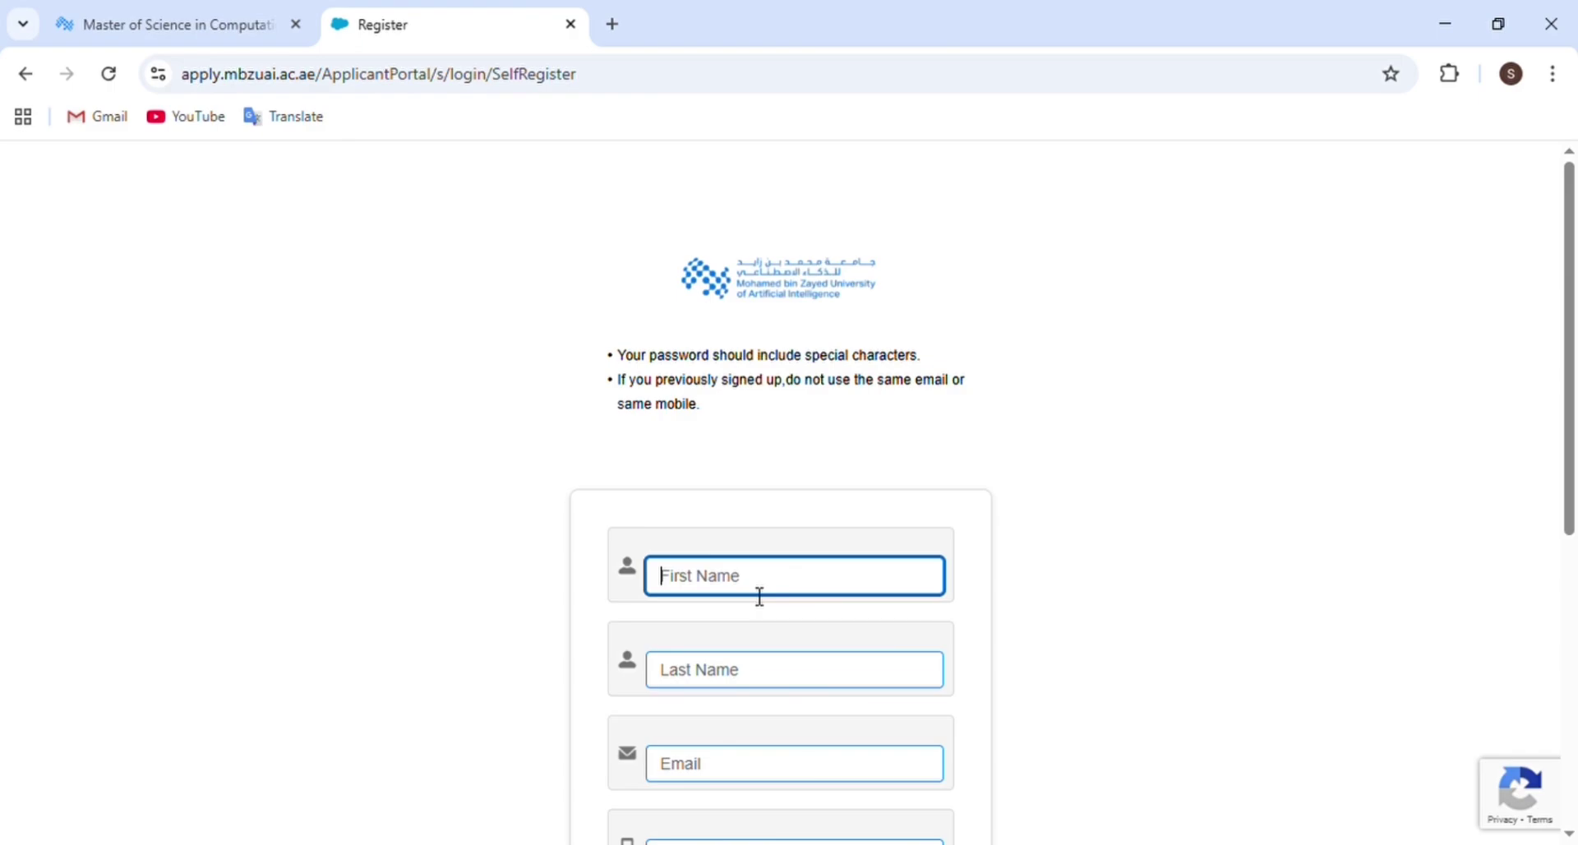
{"action": "left_click", "coordinate": [718, 671]}
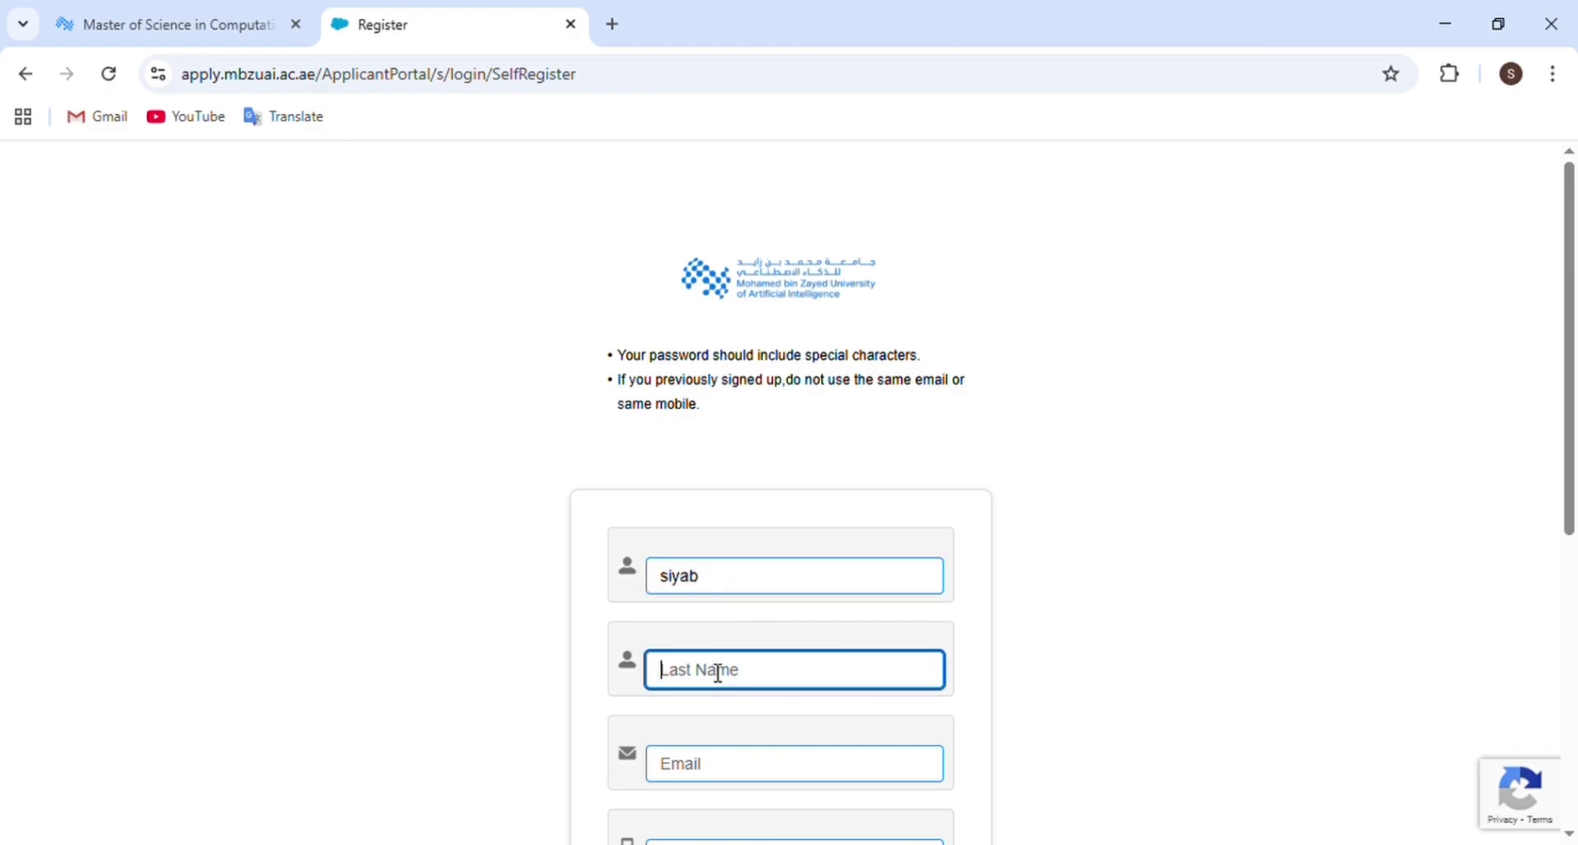
Fill in the saved e-mail address and paste the mobile number
{"action": "left_click", "coordinate": [764, 771]}
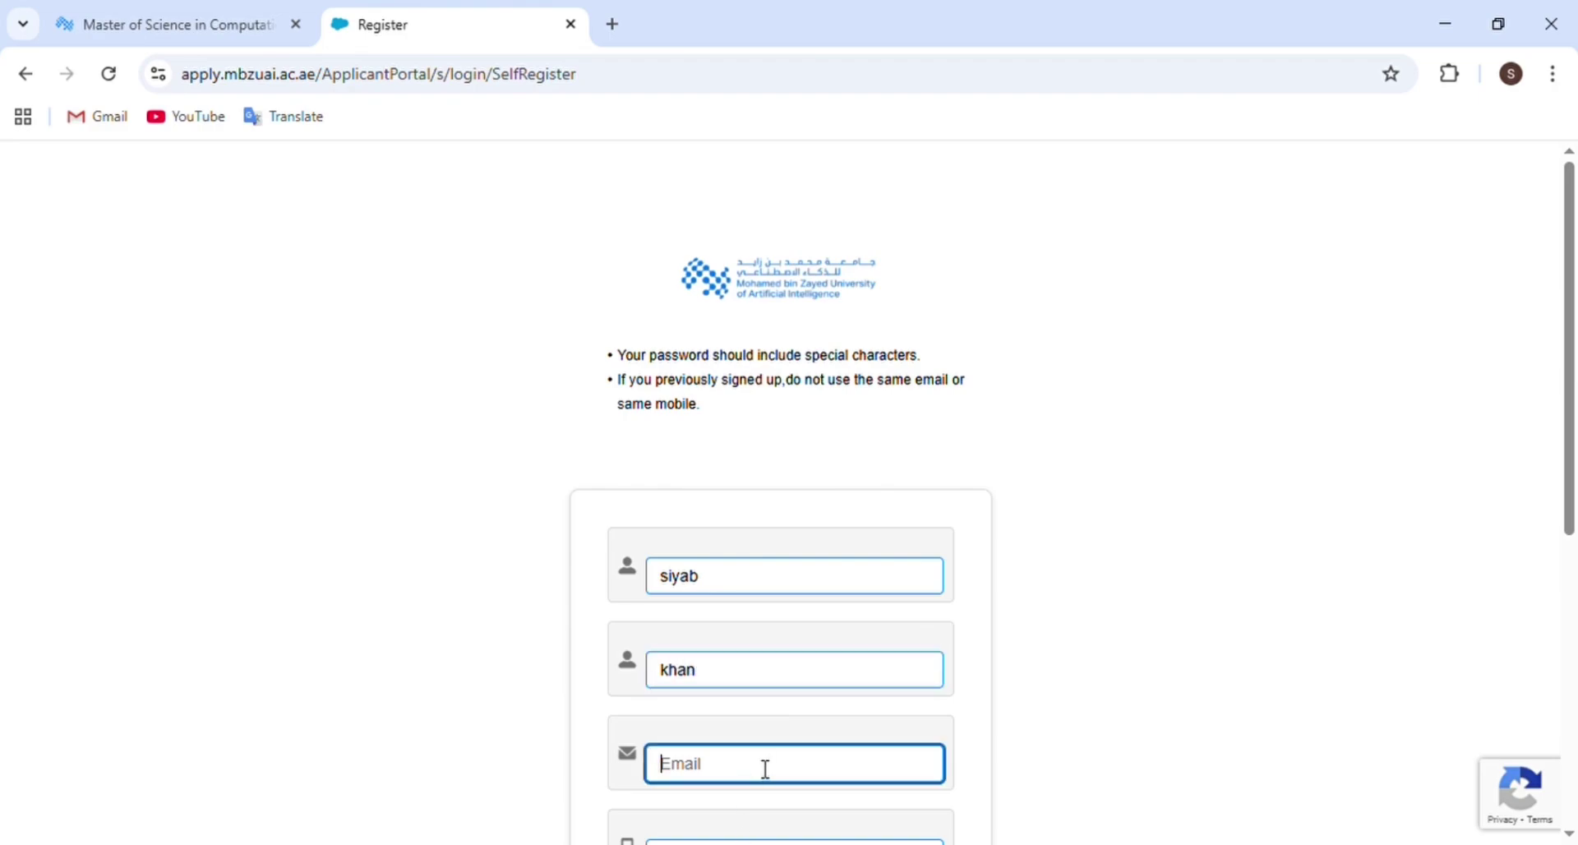
{"action": "left_click", "coordinate": [810, 820]}
{"action": "scroll", "coordinate": [983, 662], "scroll_direction": "down", "scroll_amount": 4}
{"action": "left_click", "coordinate": [840, 519]}
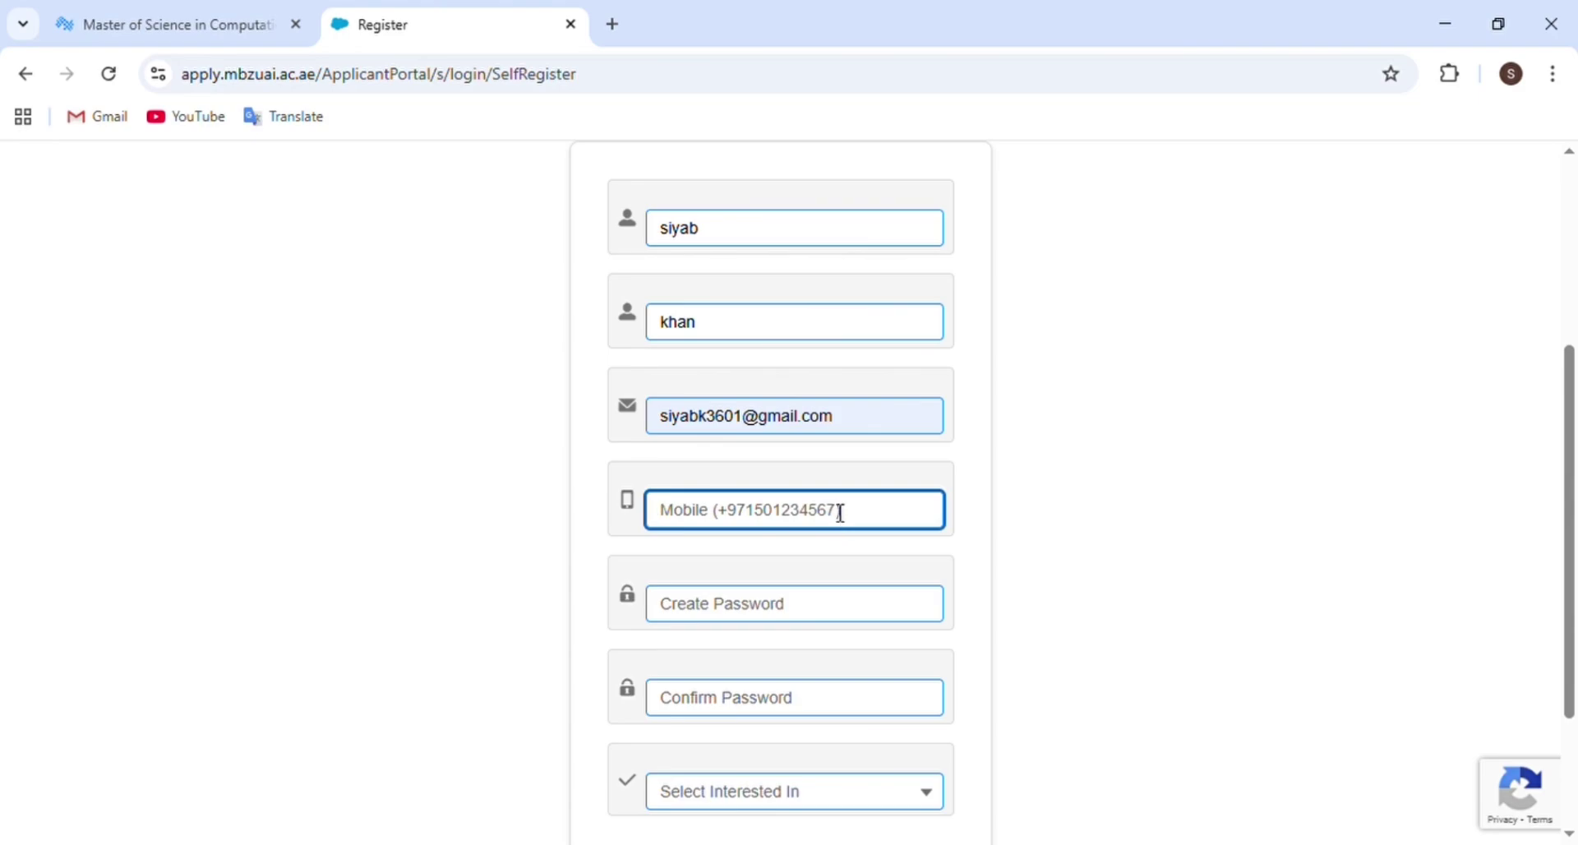
{"action": "key", "text": "ctrl+v"}
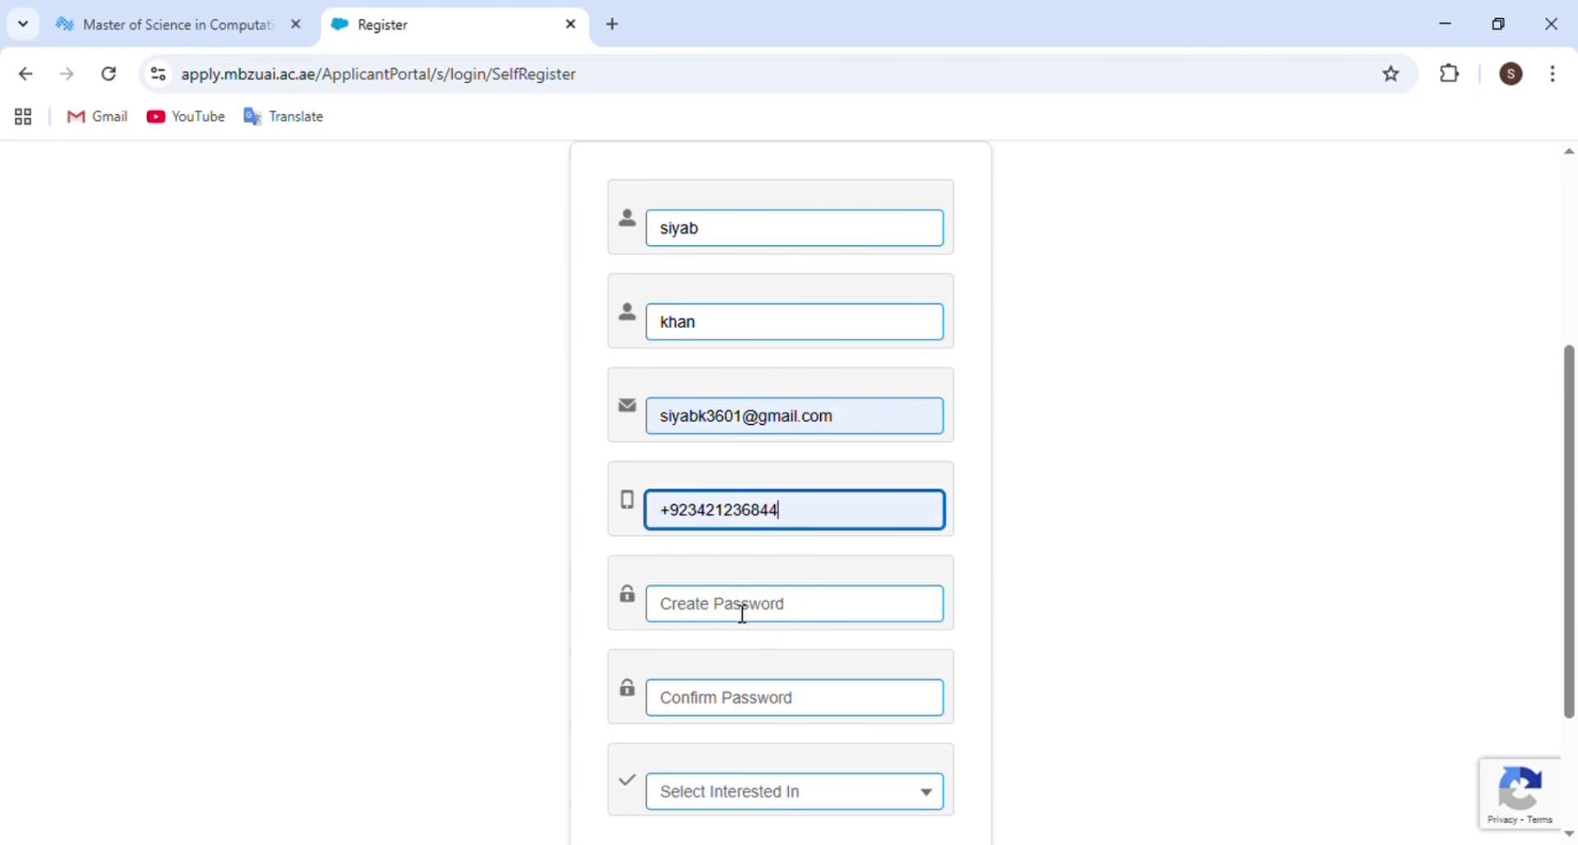
Set a password and choose Graduate Program under Interested In
{"action": "left_click", "coordinate": [742, 612]}
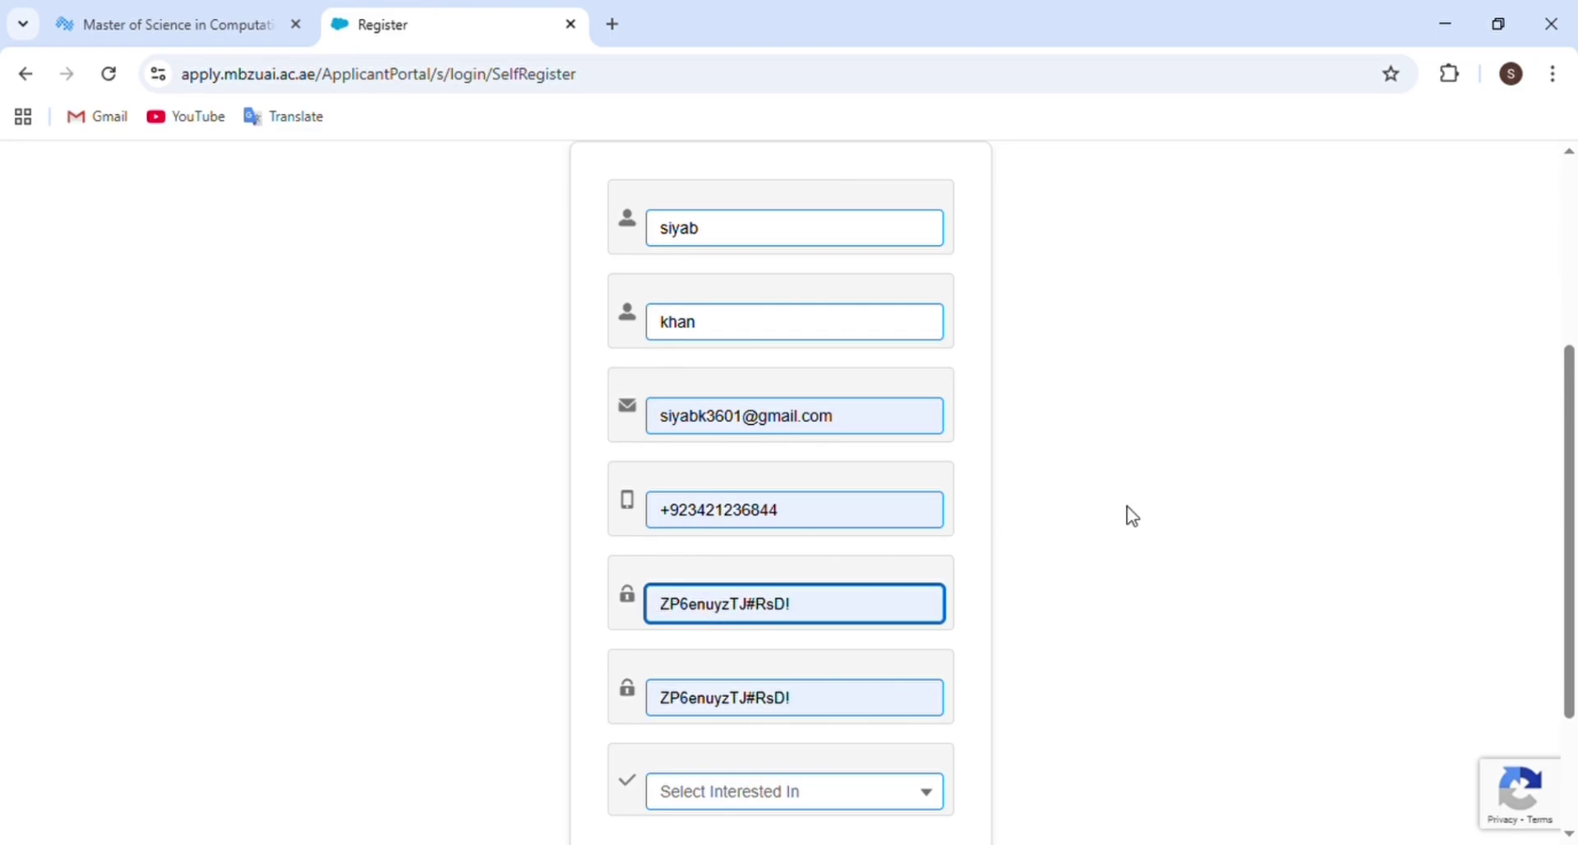
{"action": "left_click", "coordinate": [1162, 507]}
{"action": "left_click", "coordinate": [812, 606]}
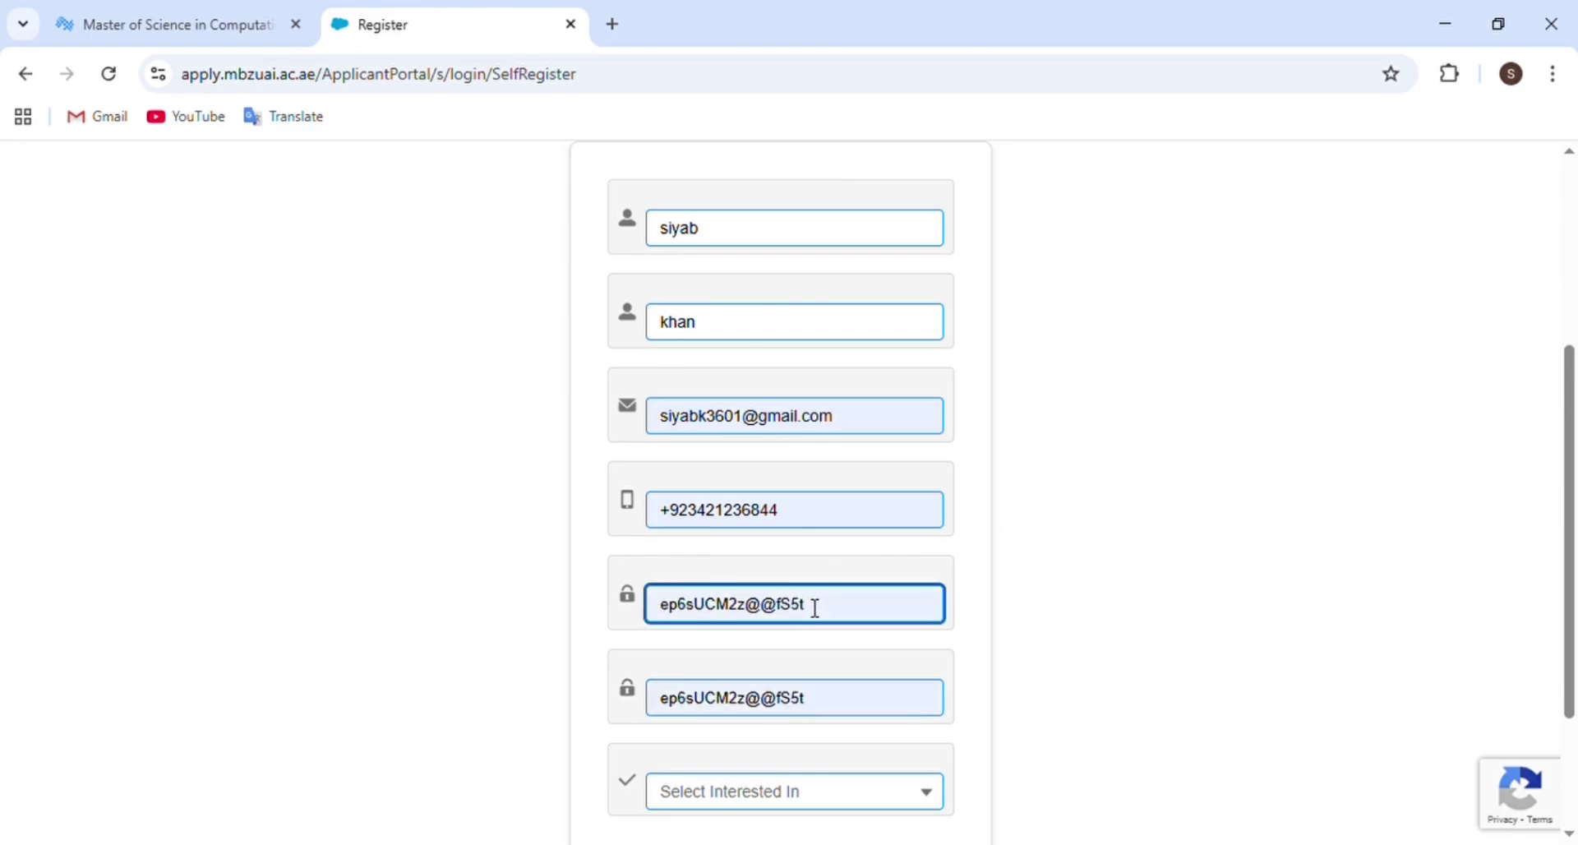
{"action": "type", "text": "s"}
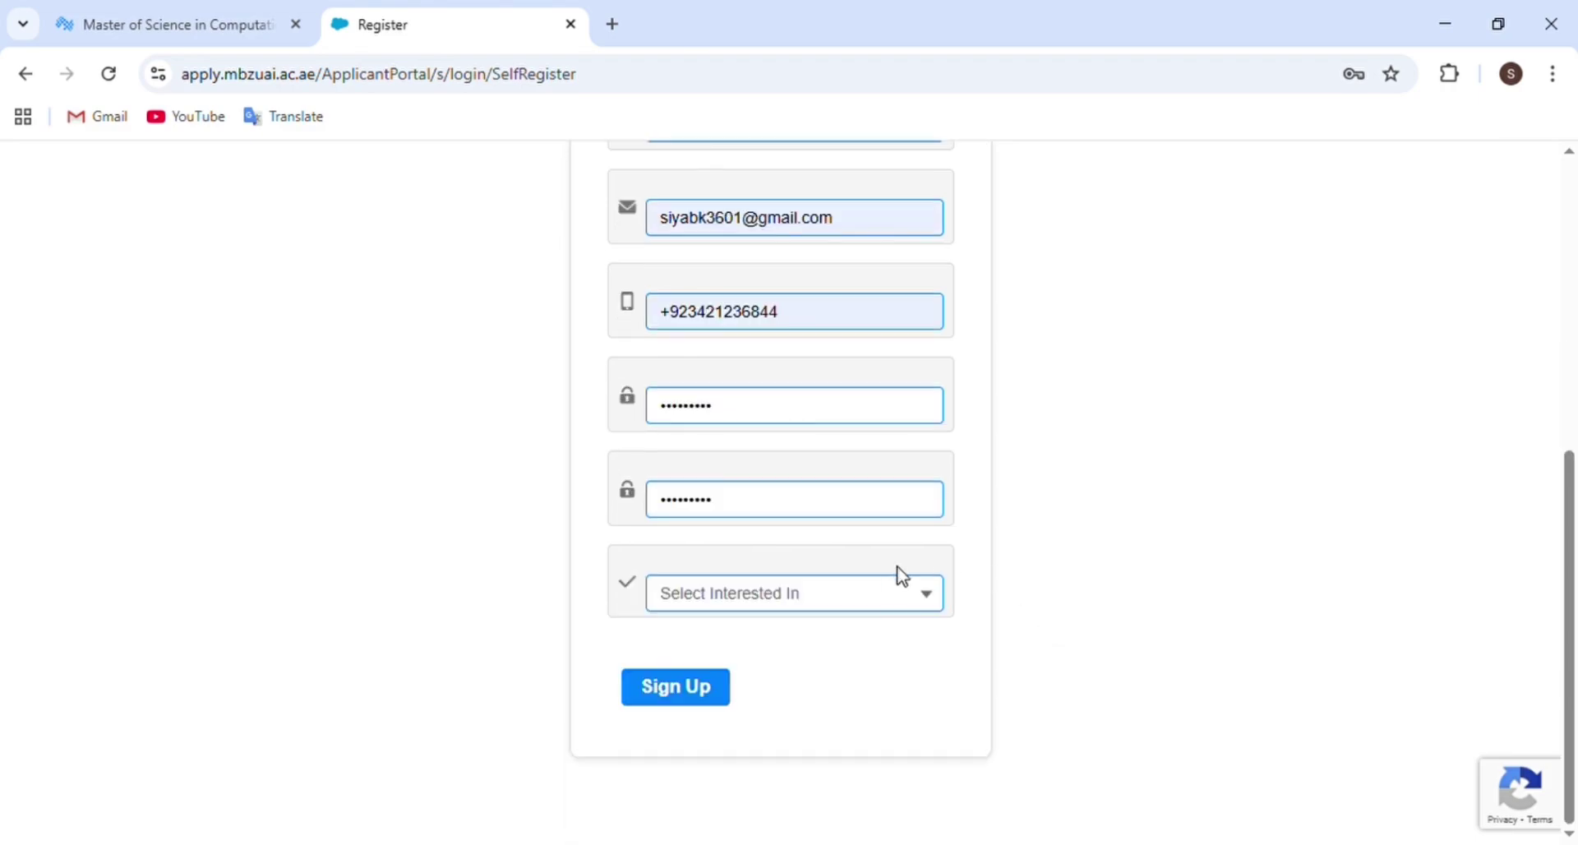
{"action": "left_click", "coordinate": [884, 596]}
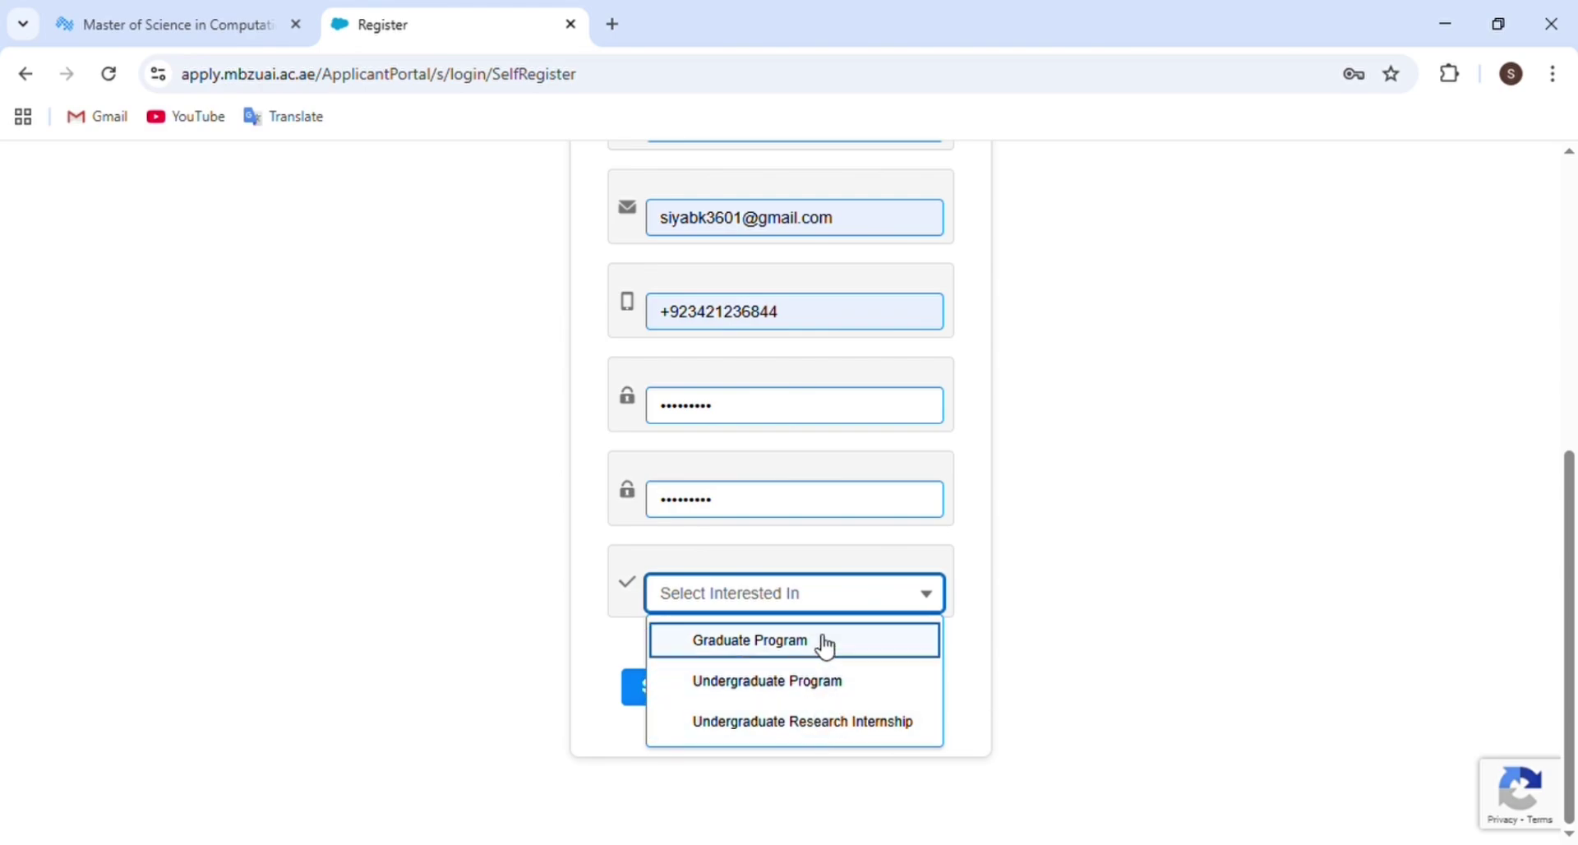
{"action": "left_click", "coordinate": [826, 647]}
{"action": "left_click", "coordinate": [675, 698]}
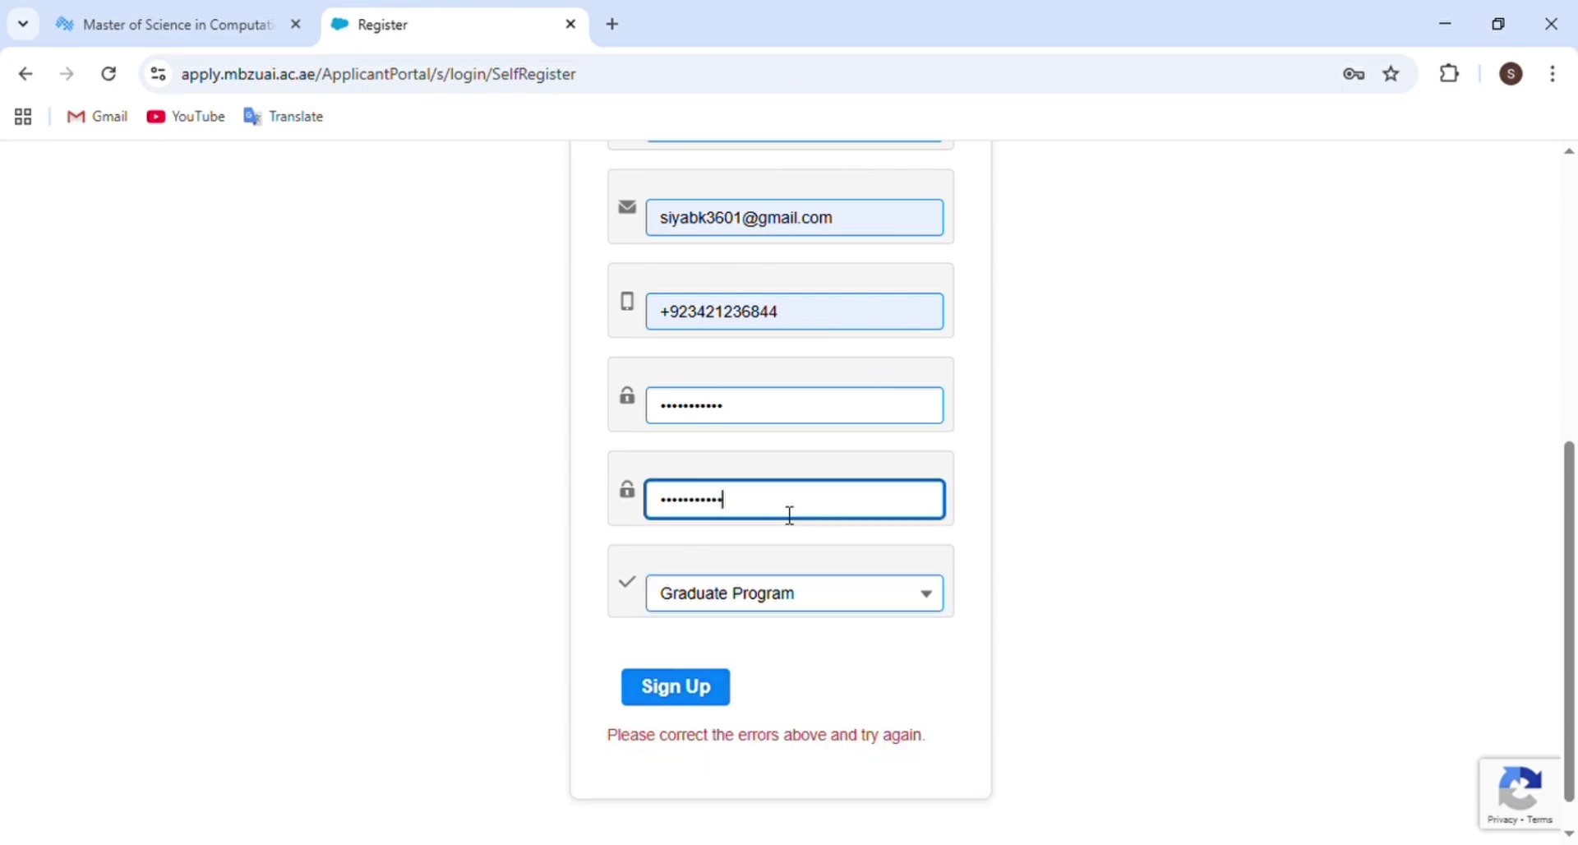
Submit the sign-up, enter the emailed verification code, and log in with the new account
{"action": "left_click", "coordinate": [672, 687]}
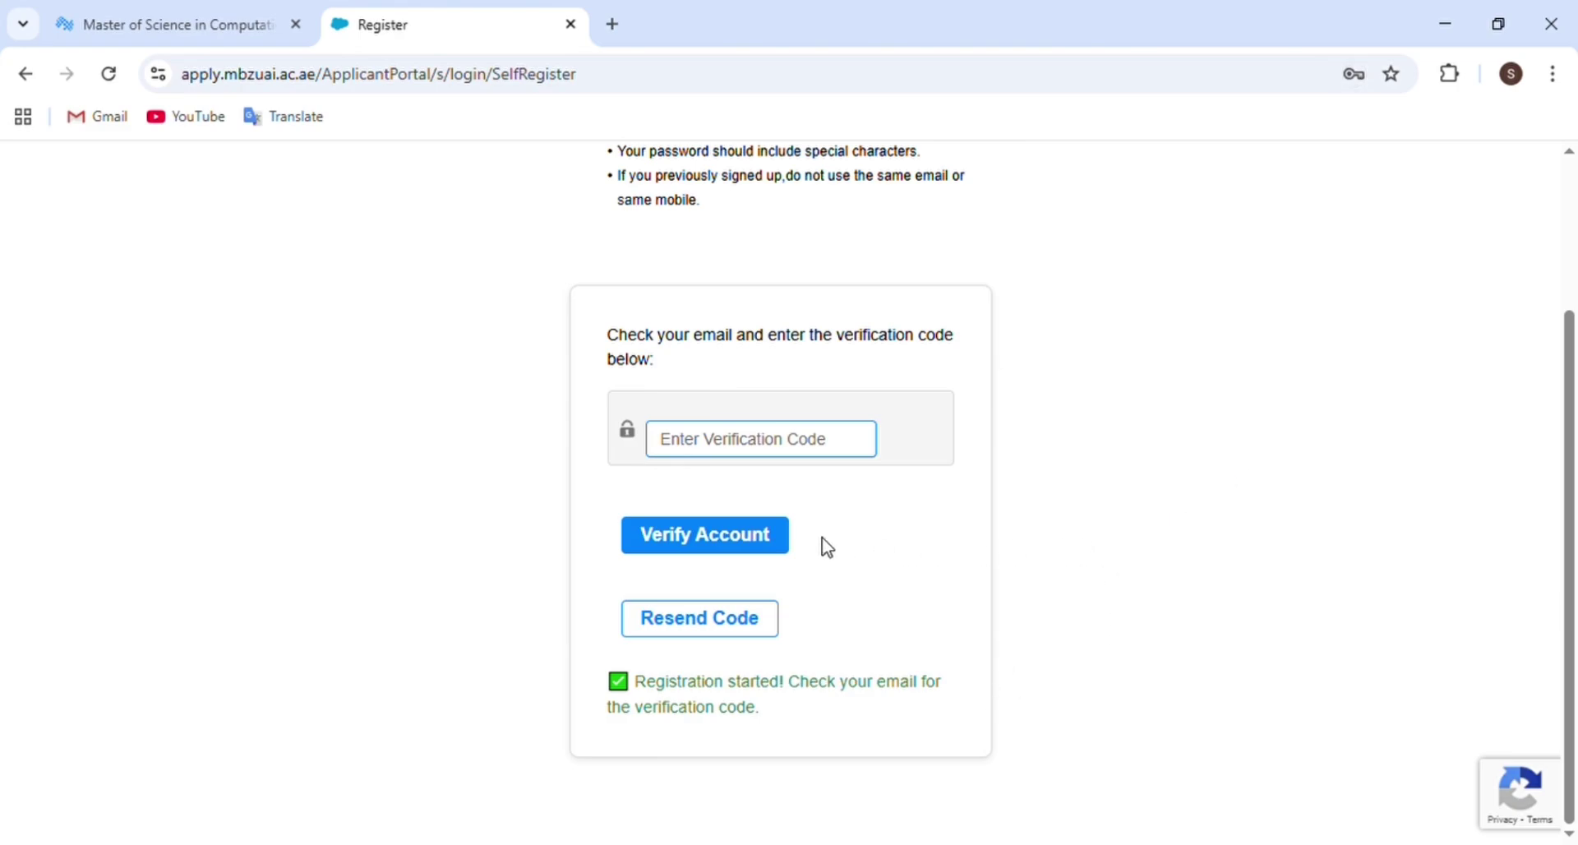
{"action": "left_click", "coordinate": [811, 457]}
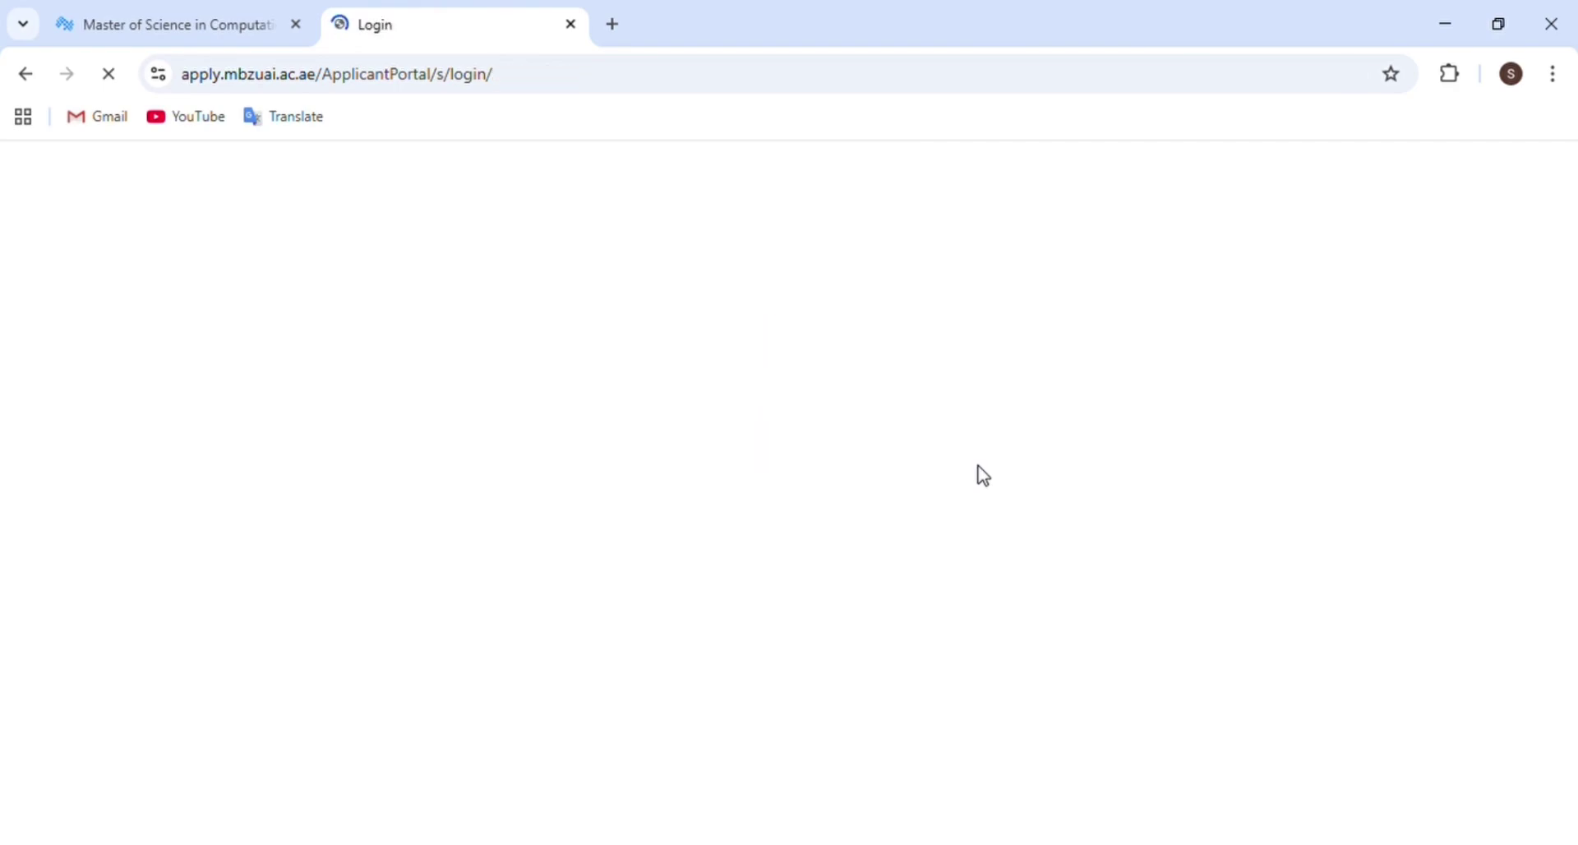
{"action": "scroll", "coordinate": [880, 512], "scroll_direction": "down", "scroll_amount": 3}
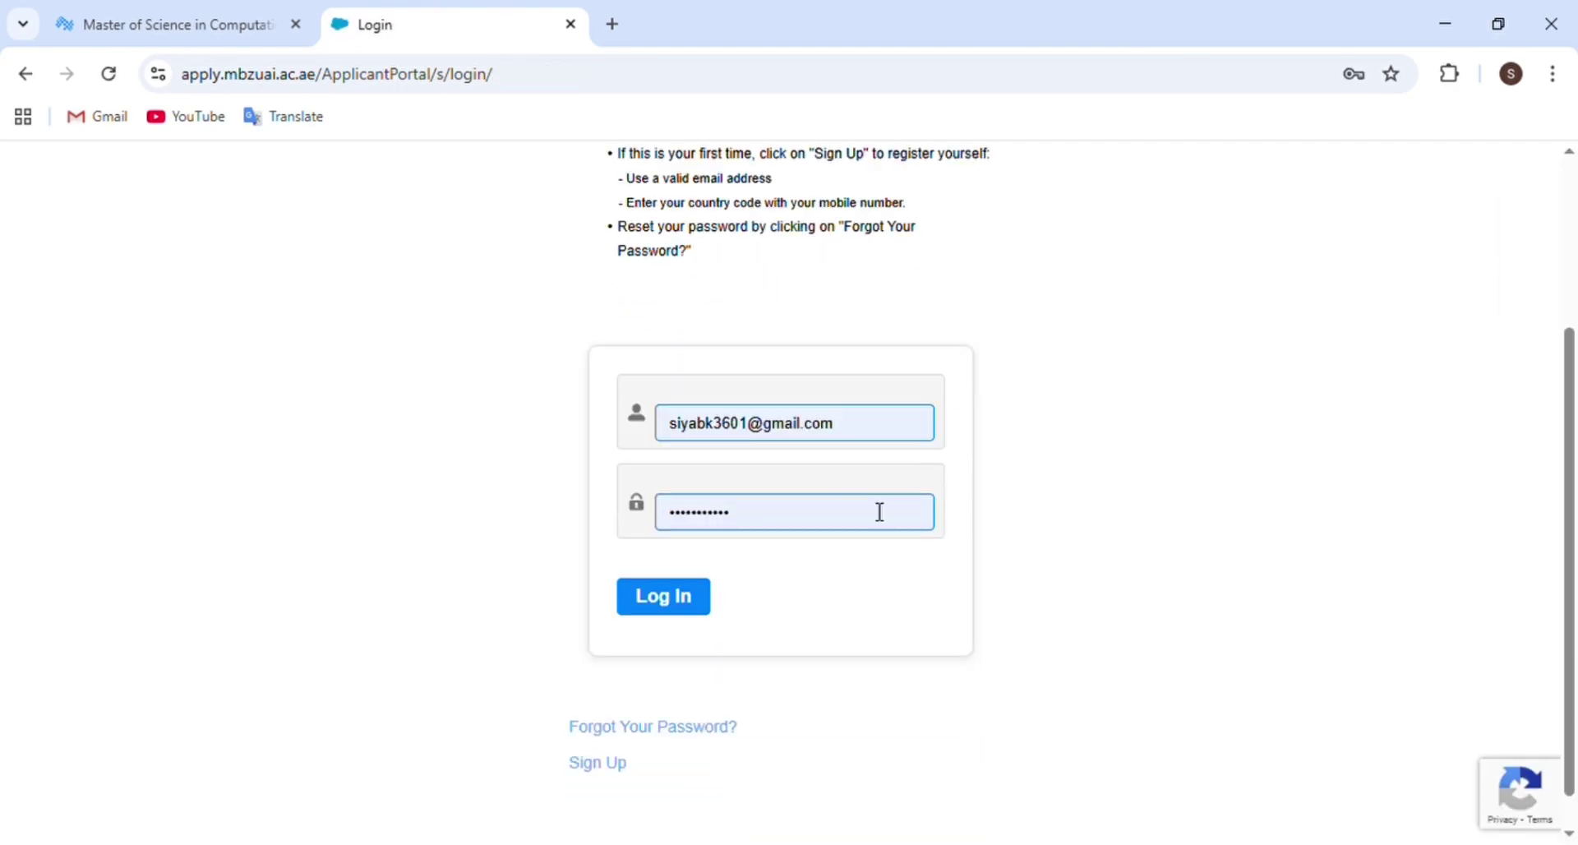
{"action": "left_click", "coordinate": [667, 561]}
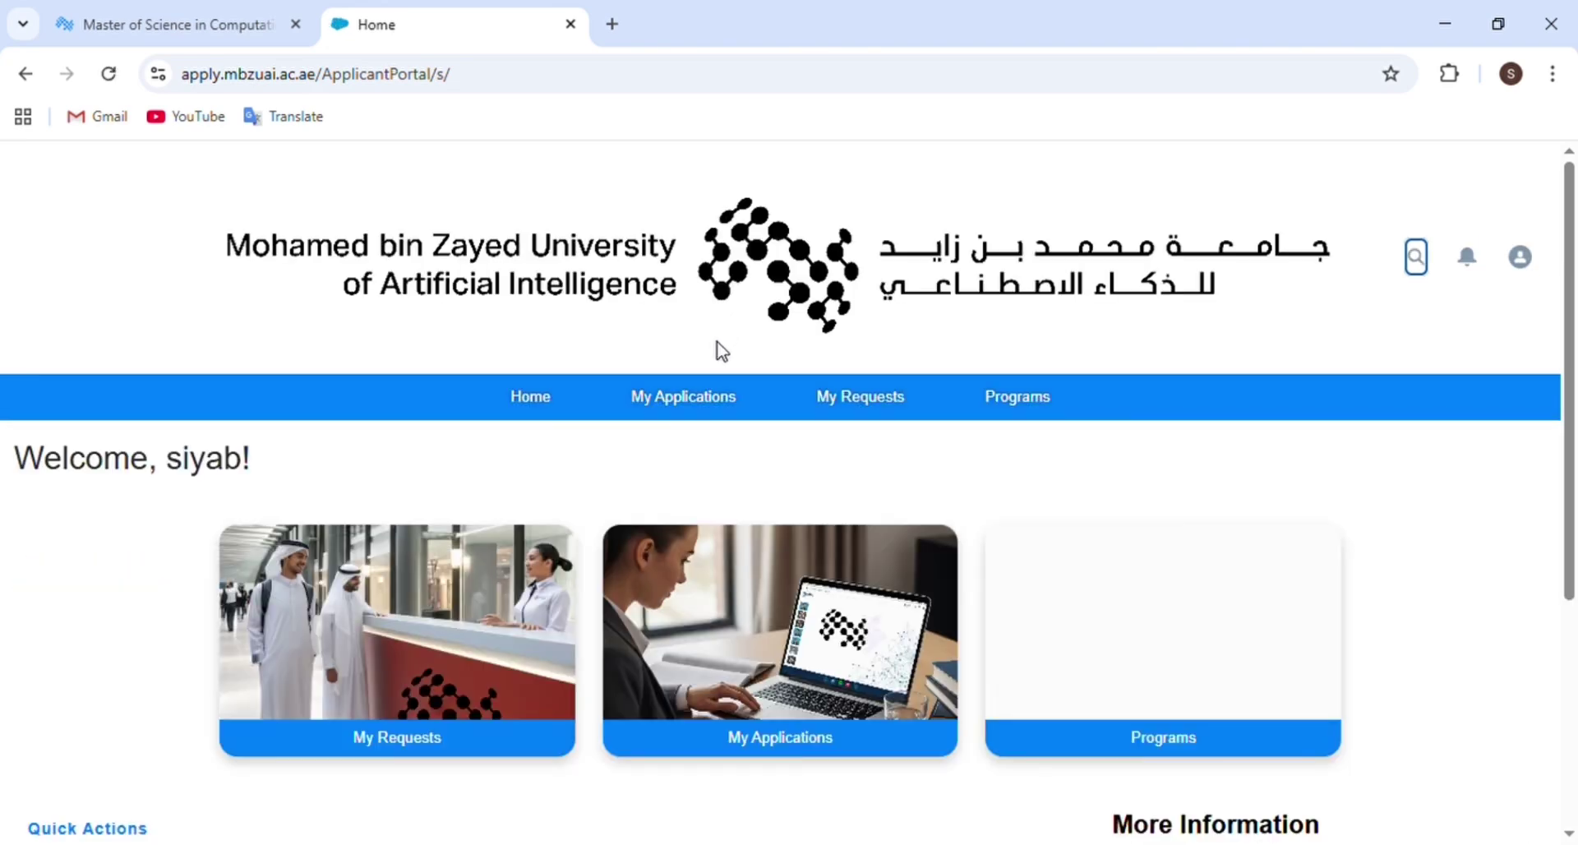
Go from Quick Actions Apply Now through Graduate View Programs to the Master's Programs list
{"action": "scroll", "coordinate": [723, 353], "scroll_direction": "down", "scroll_amount": 4}
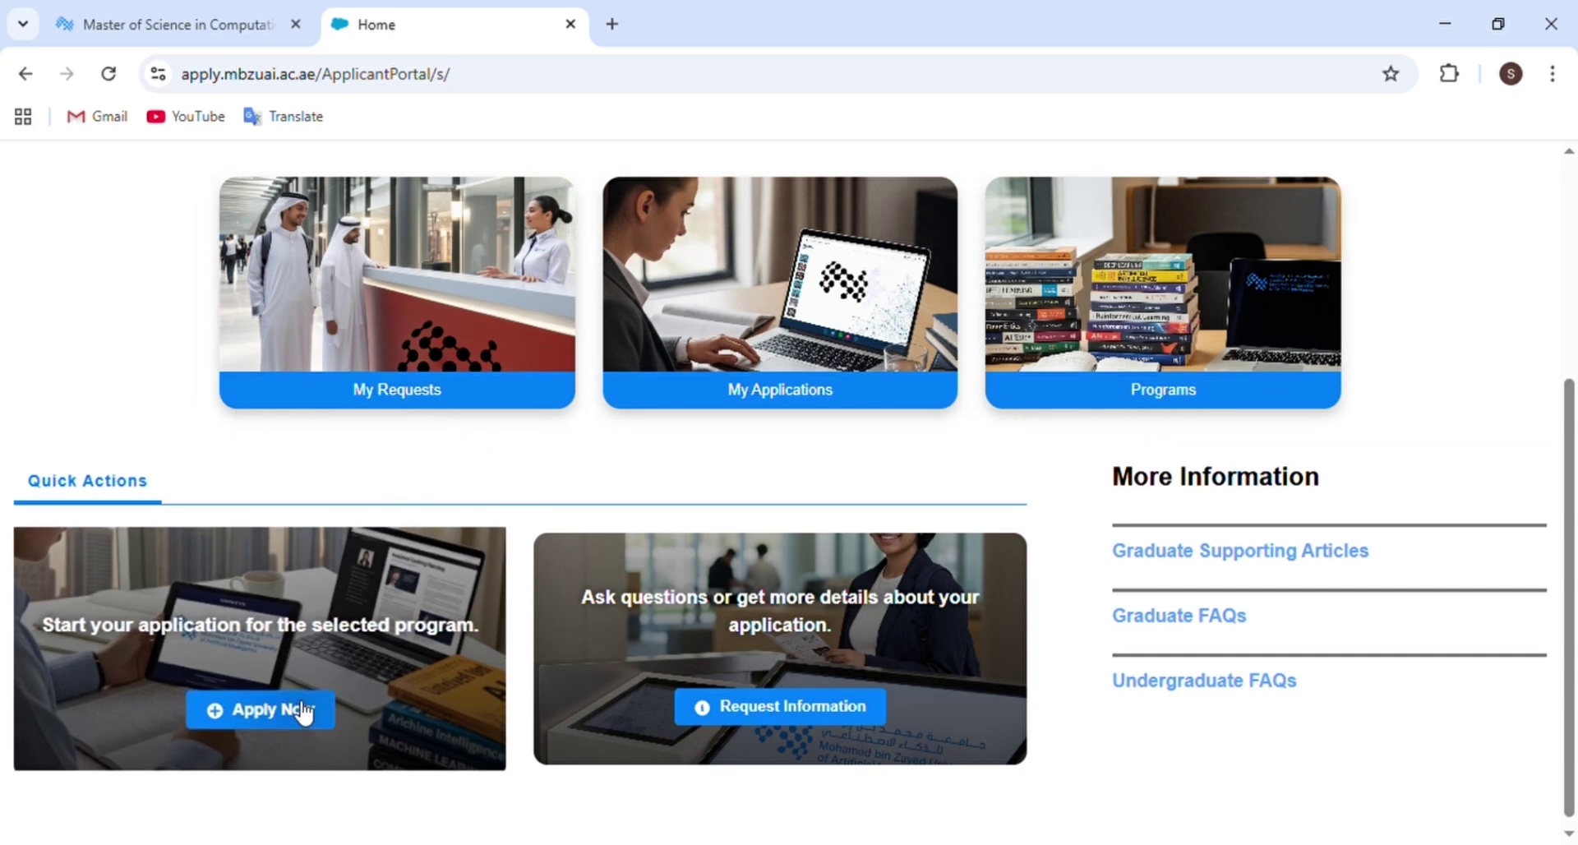
{"action": "scroll", "coordinate": [302, 720], "scroll_direction": "down", "scroll_amount": 1}
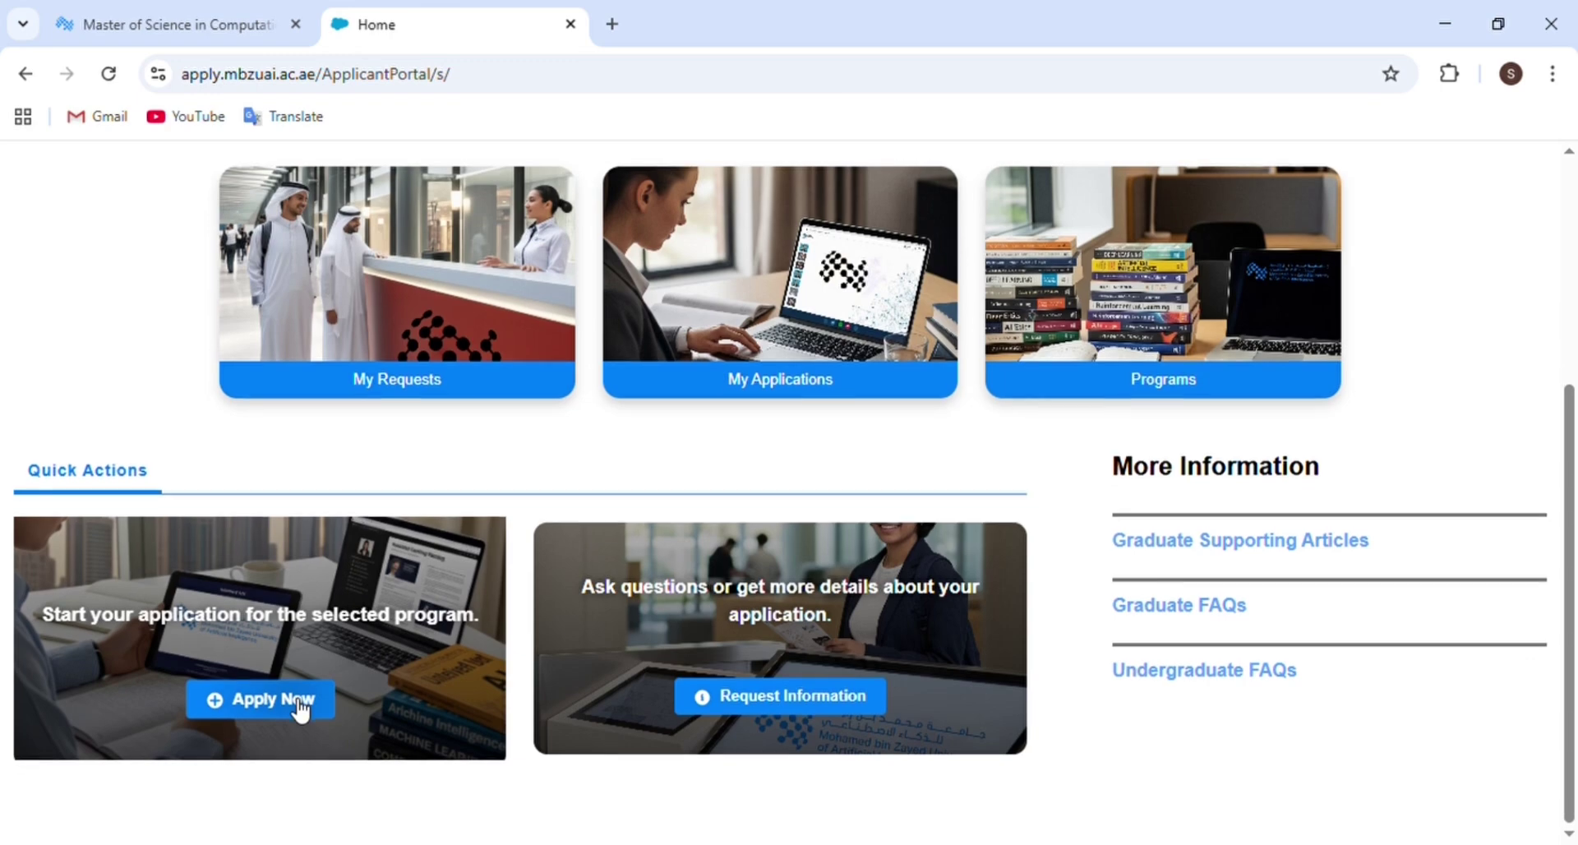
{"action": "left_click", "coordinate": [257, 711]}
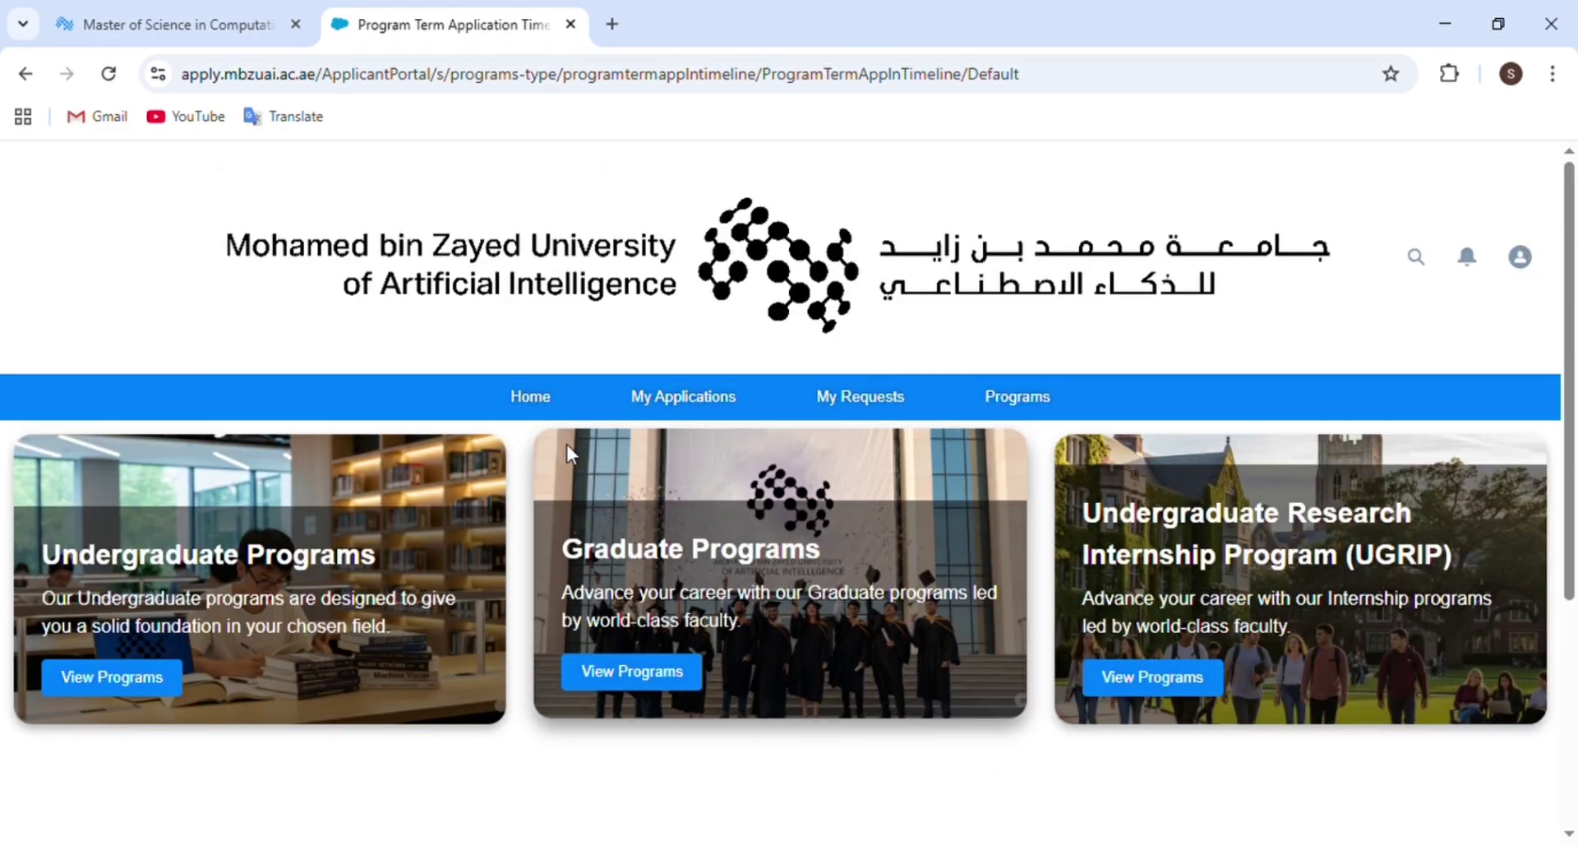
{"action": "scroll", "coordinate": [565, 443], "scroll_direction": "down", "scroll_amount": 4}
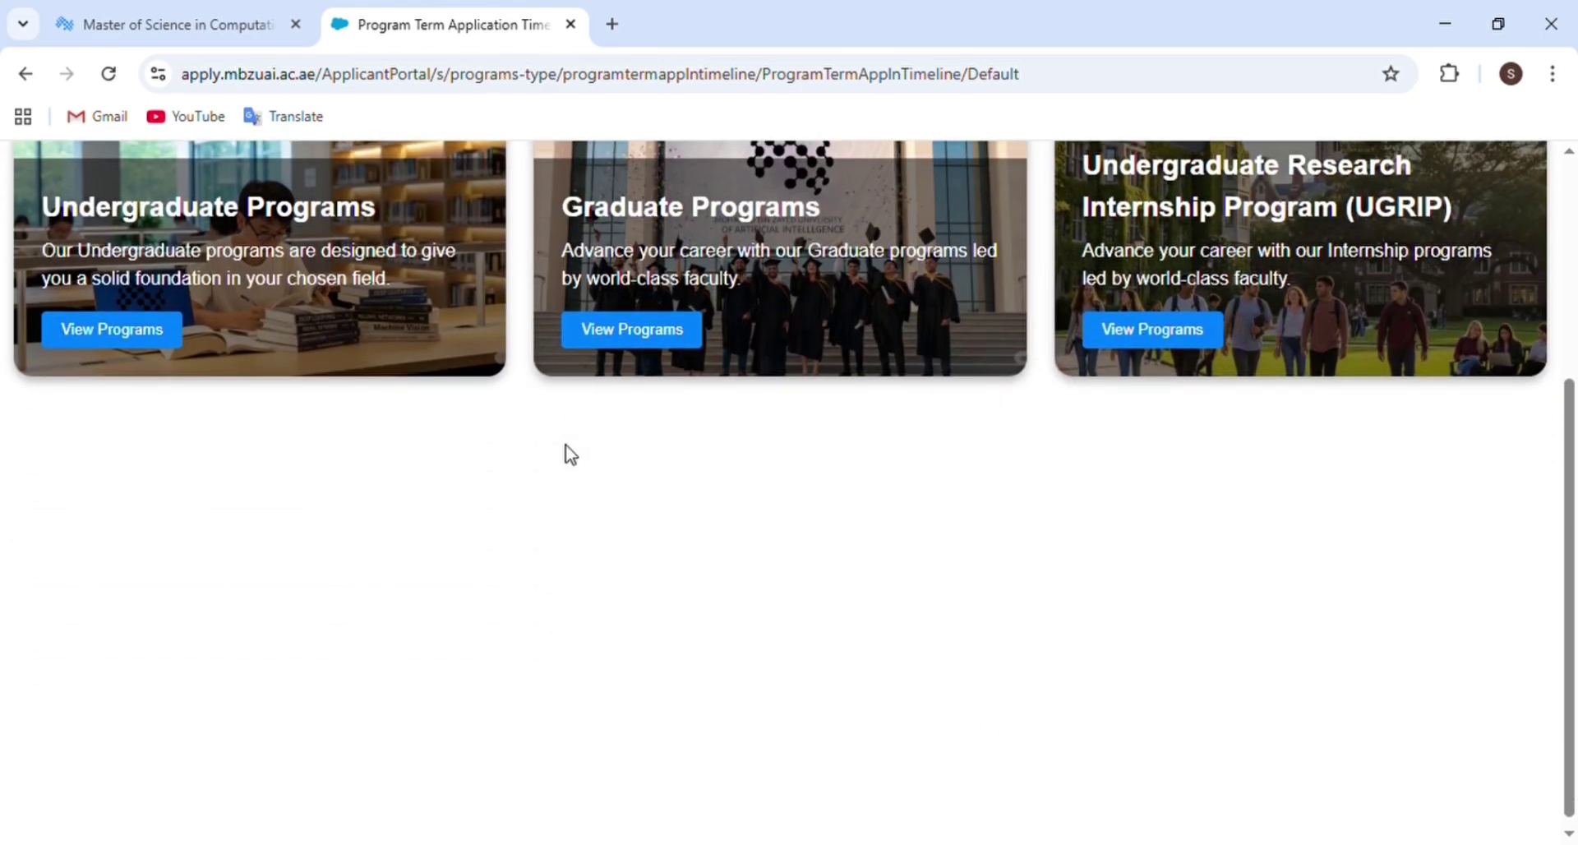
{"action": "scroll", "coordinate": [565, 444], "scroll_direction": "up", "scroll_amount": 2}
{"action": "scroll", "coordinate": [565, 443], "scroll_direction": "up", "scroll_amount": 2}
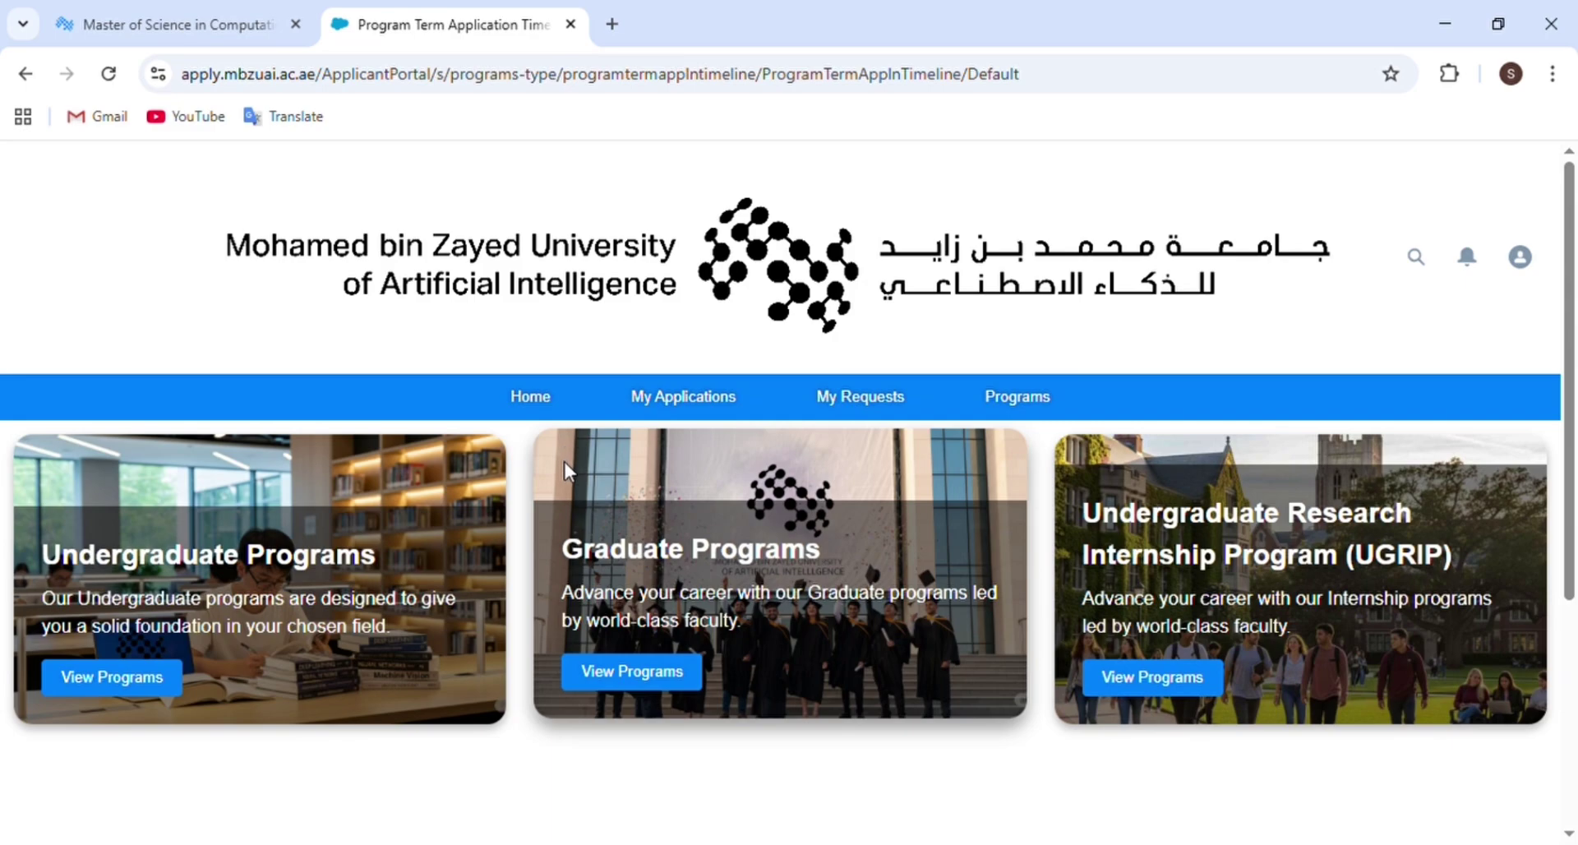
{"action": "left_click", "coordinate": [639, 674]}
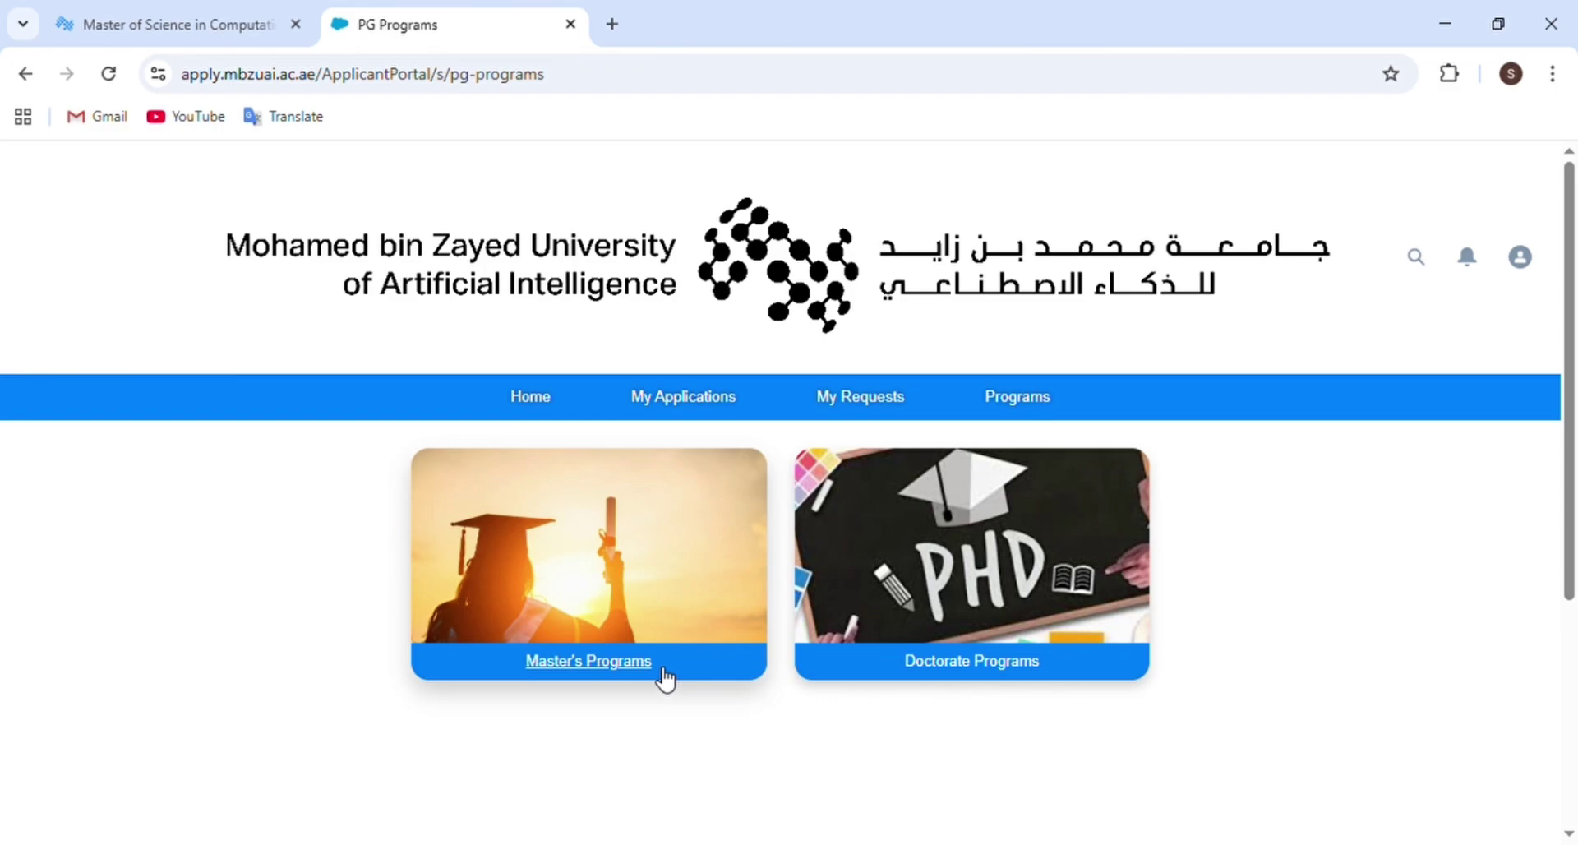
{"action": "left_click", "coordinate": [645, 626]}
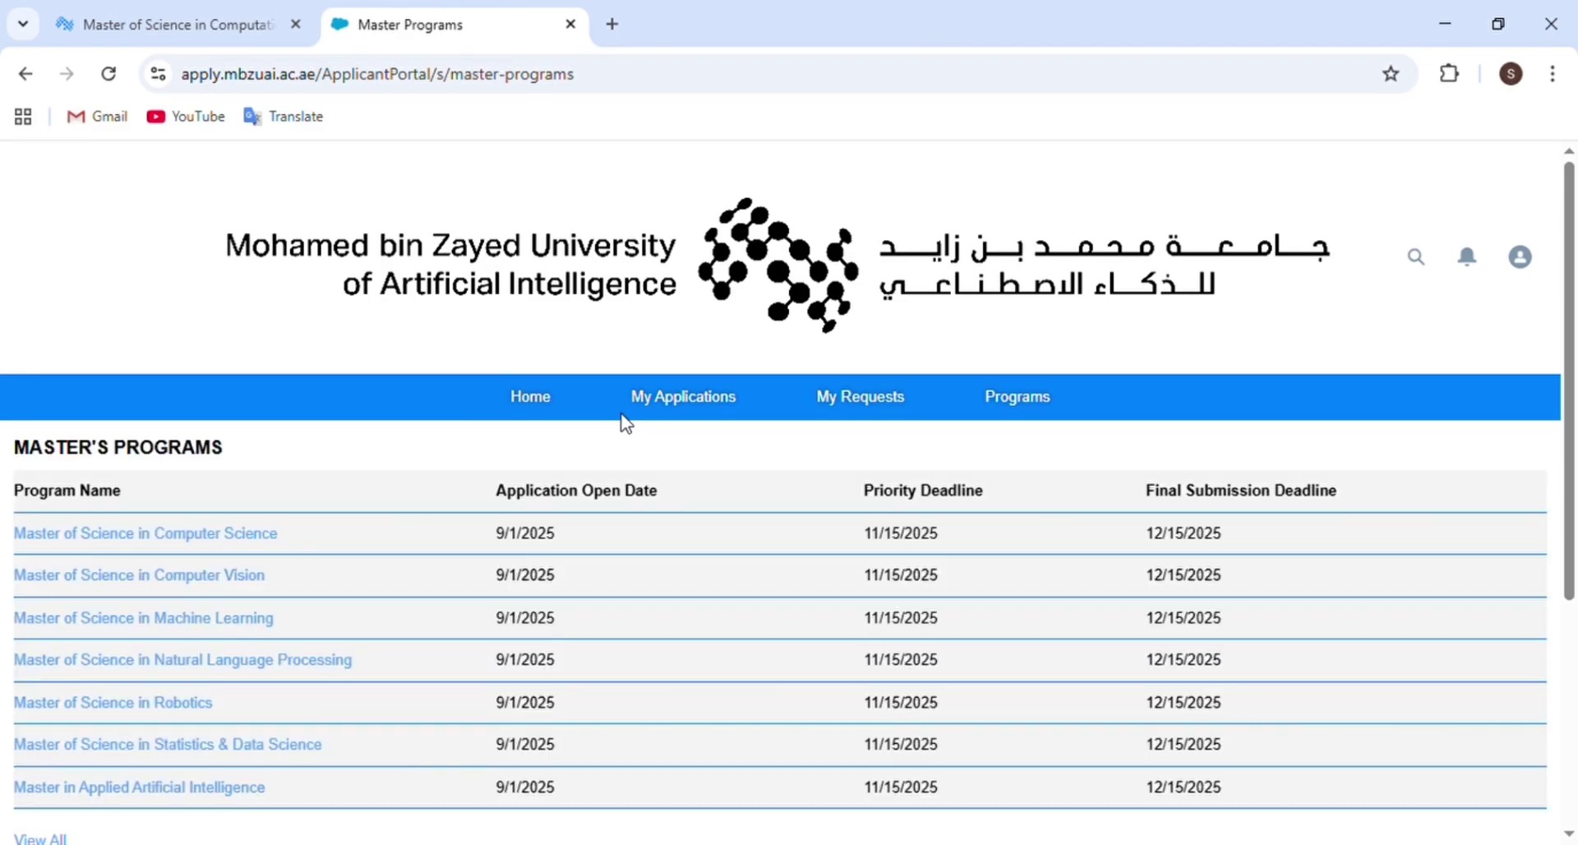
{"action": "scroll", "coordinate": [626, 423], "scroll_direction": "down", "scroll_amount": 3}
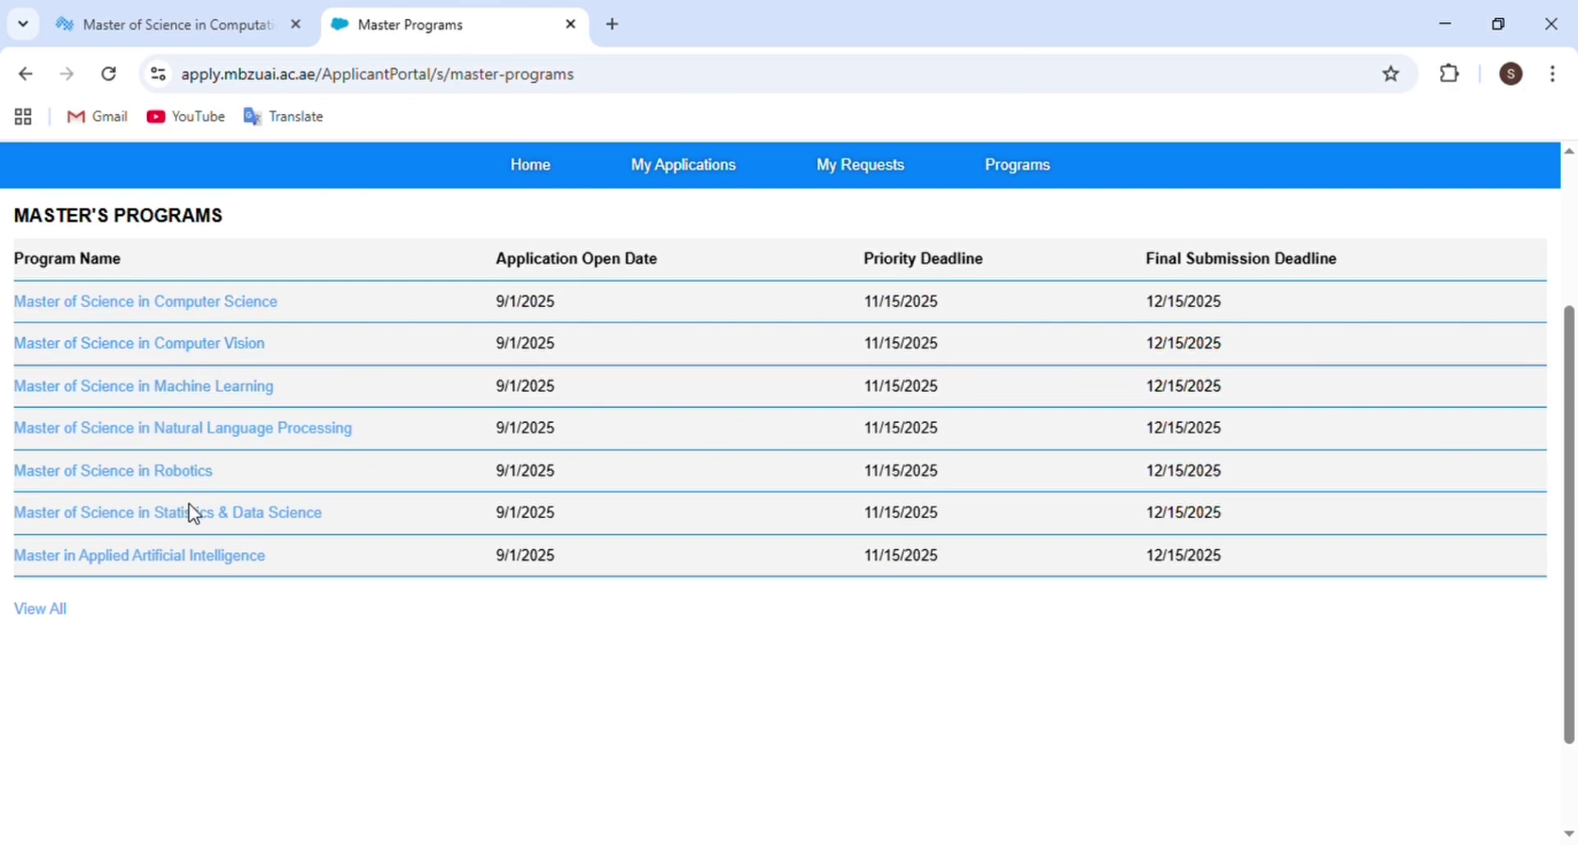
Review the MSc Computer Science summary, including its 2026-03-15 decision notification date
{"action": "left_click", "coordinate": [197, 569]}
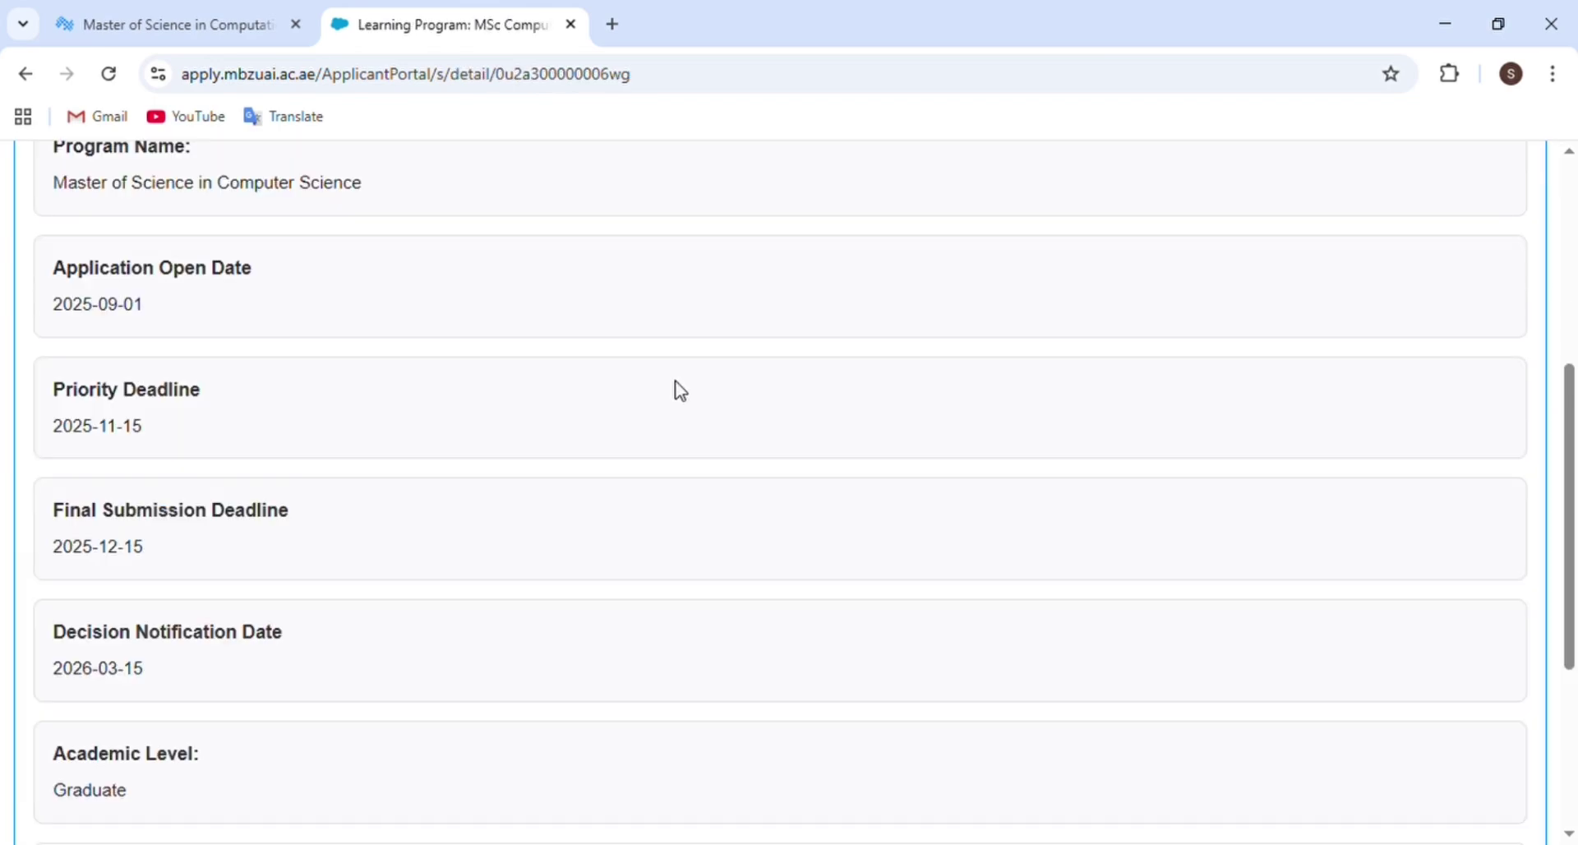
{"action": "scroll", "coordinate": [329, 362], "scroll_direction": "up", "scroll_amount": 3}
{"action": "scroll", "coordinate": [222, 534], "scroll_direction": "down", "scroll_amount": 3}
{"action": "scroll", "coordinate": [111, 428], "scroll_direction": "down", "scroll_amount": 2}
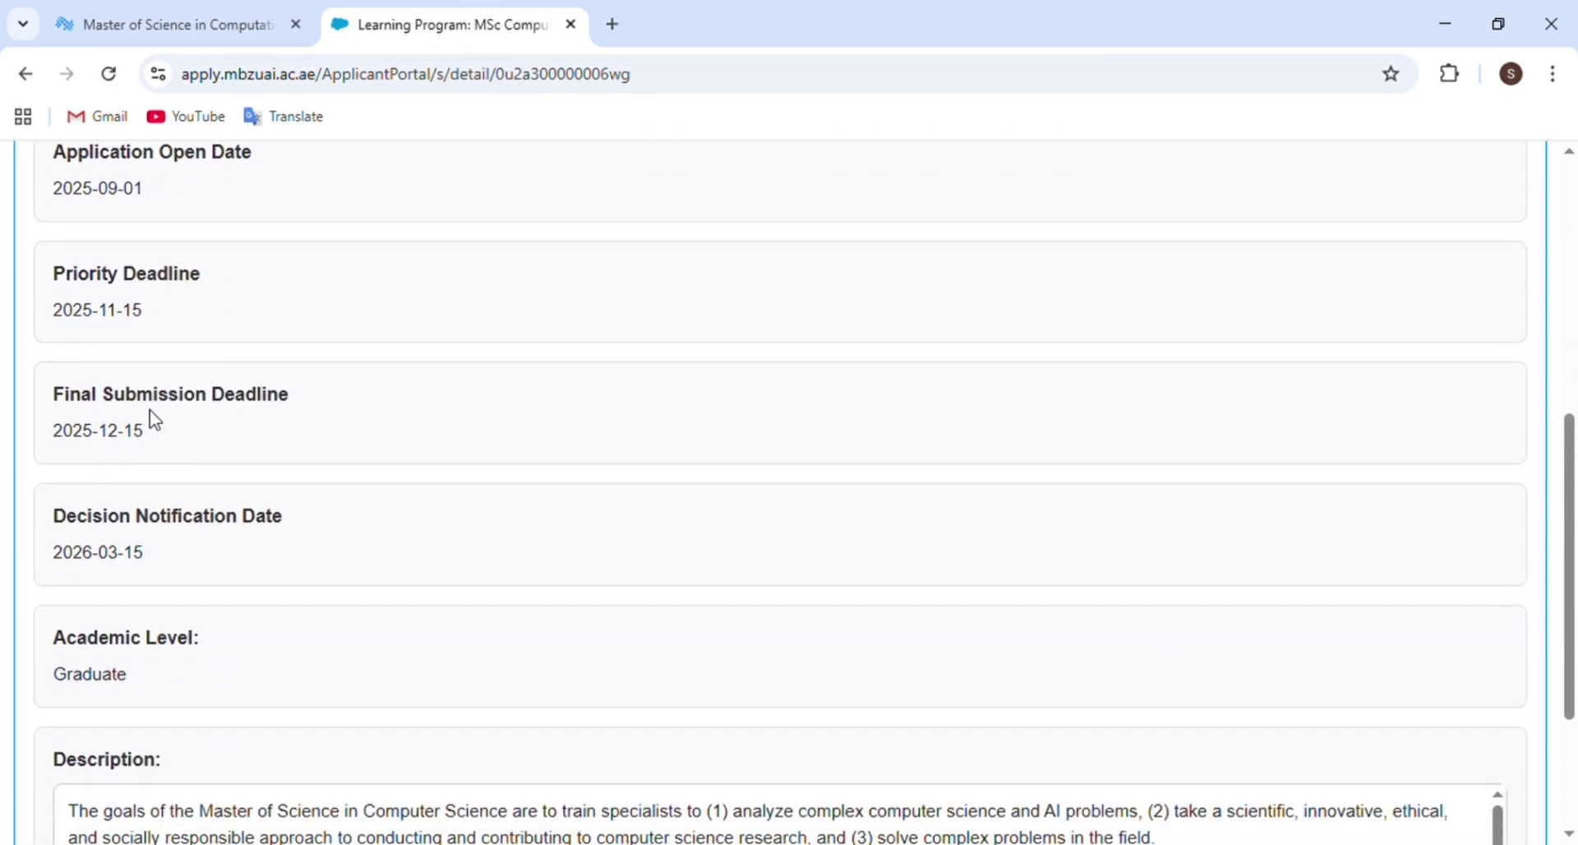
{"action": "scroll", "coordinate": [173, 421], "scroll_direction": "down", "scroll_amount": 2}
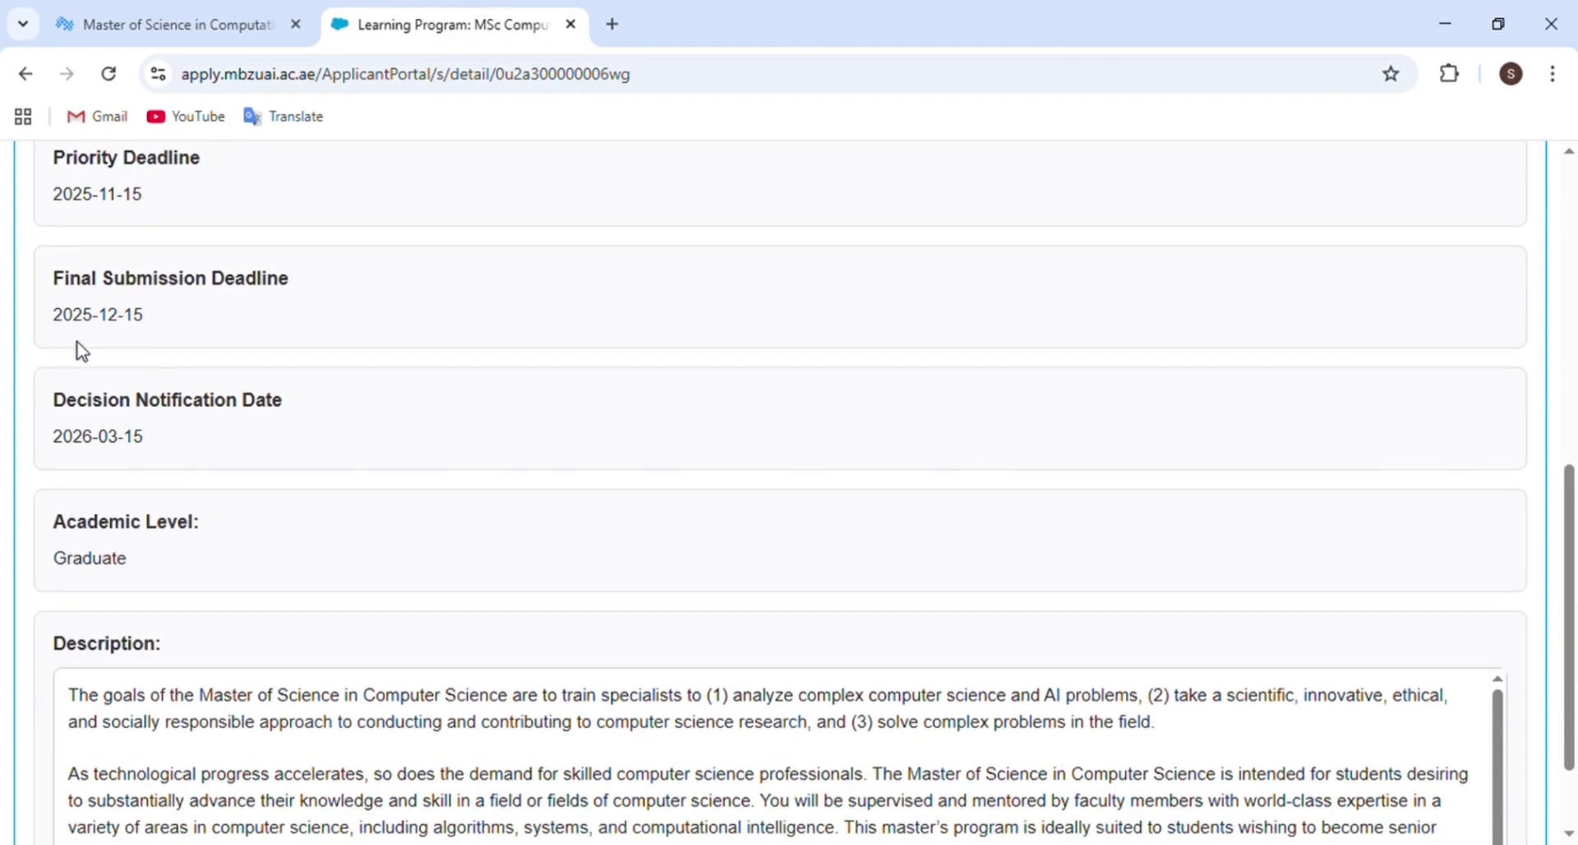
{"action": "scroll", "coordinate": [197, 311], "scroll_direction": "down", "scroll_amount": 2}
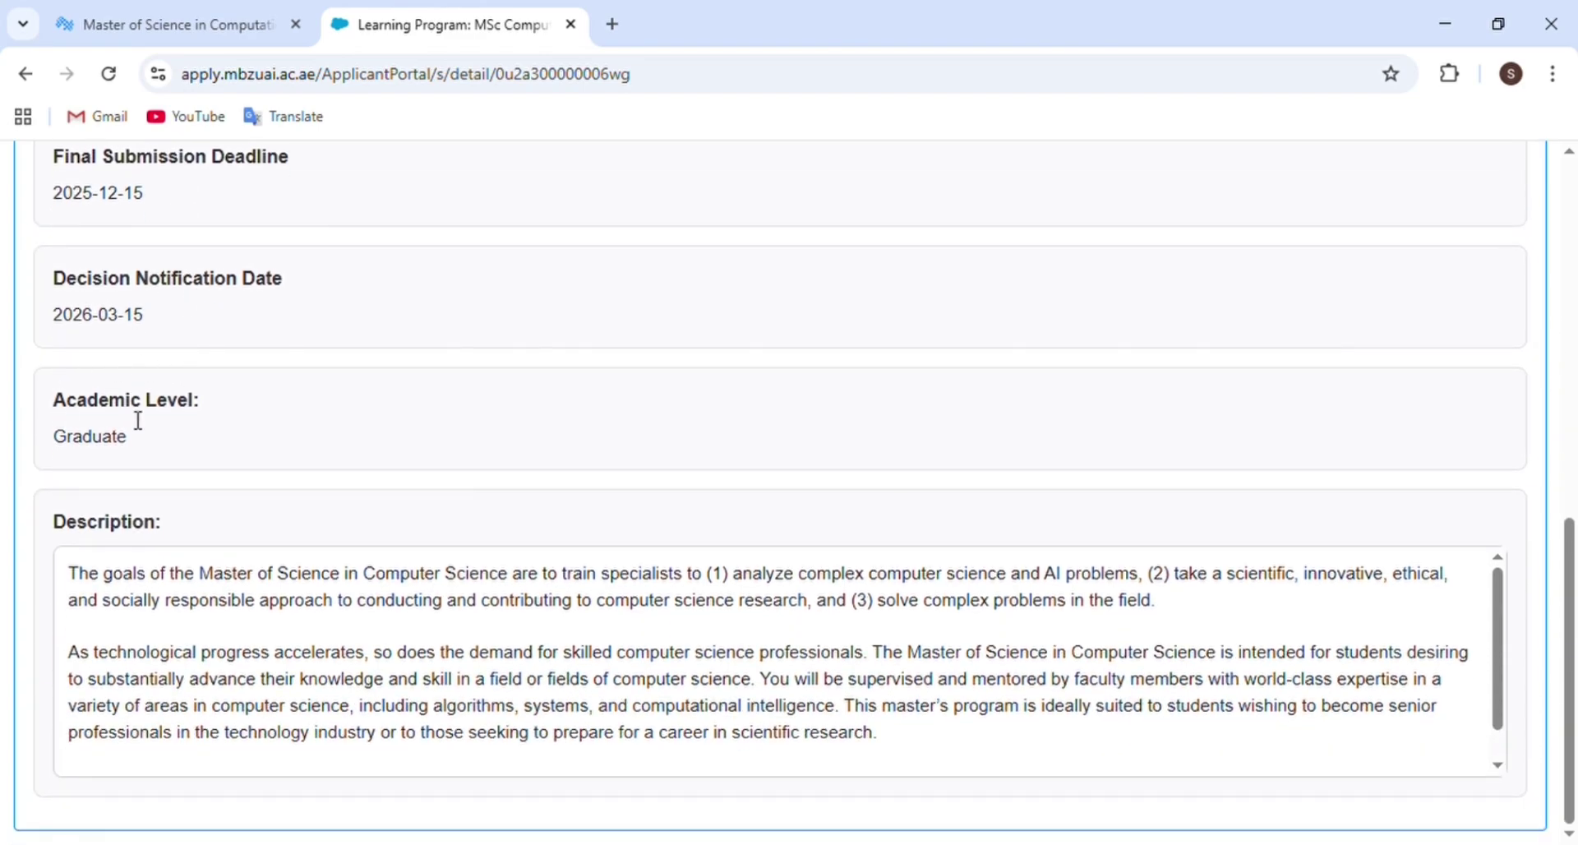
{"action": "scroll", "coordinate": [528, 461], "scroll_direction": "up", "scroll_amount": 10}
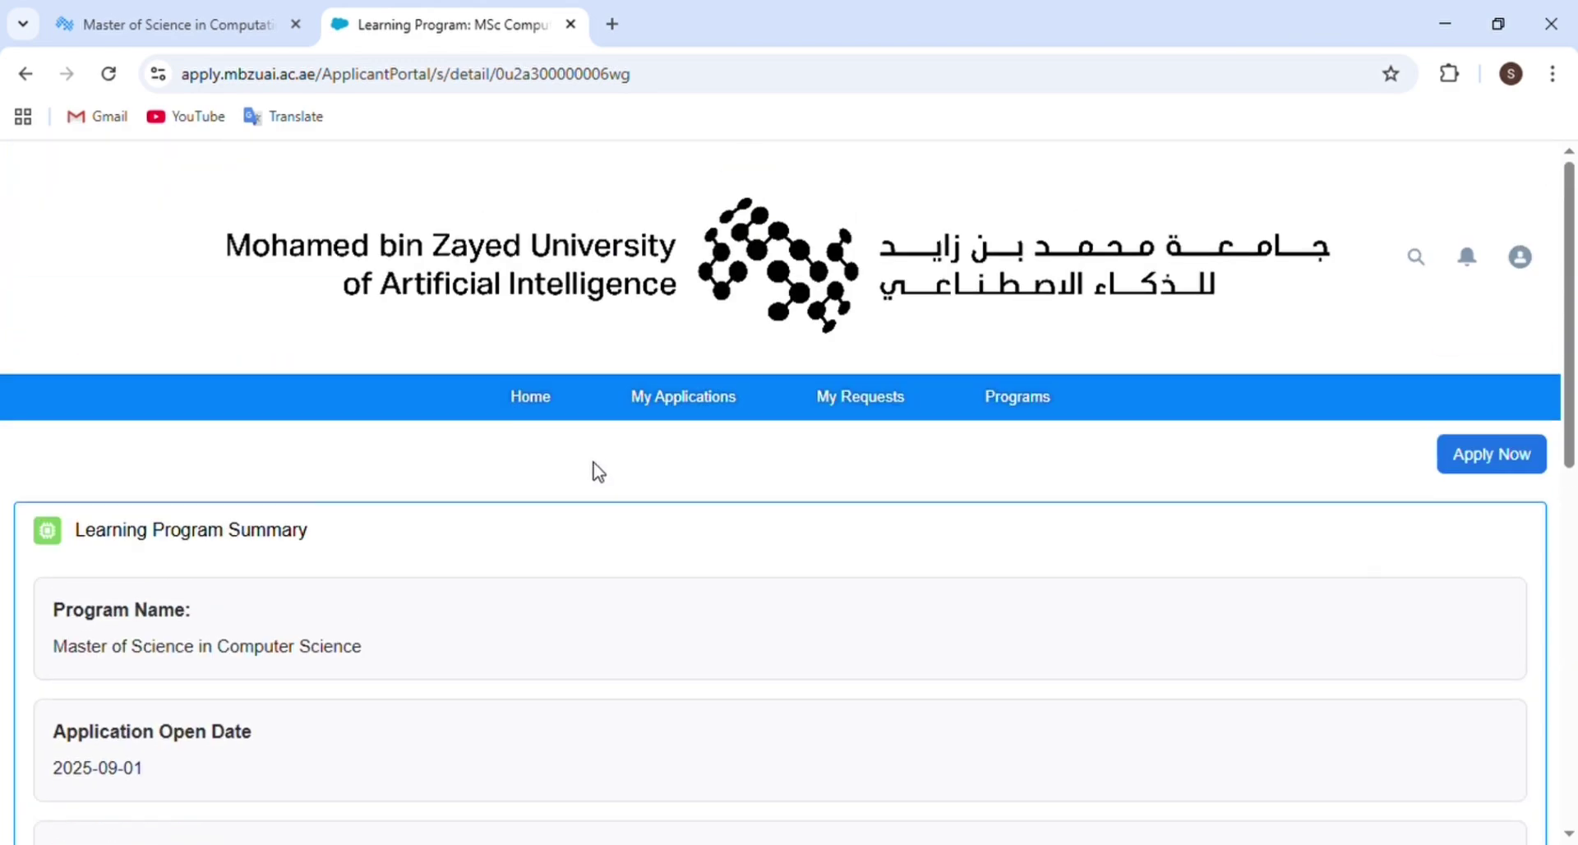
Apply to MSc Computer Science, confirm with Yes, Apply, and start the Personal Details task
{"action": "left_click", "coordinate": [1515, 458]}
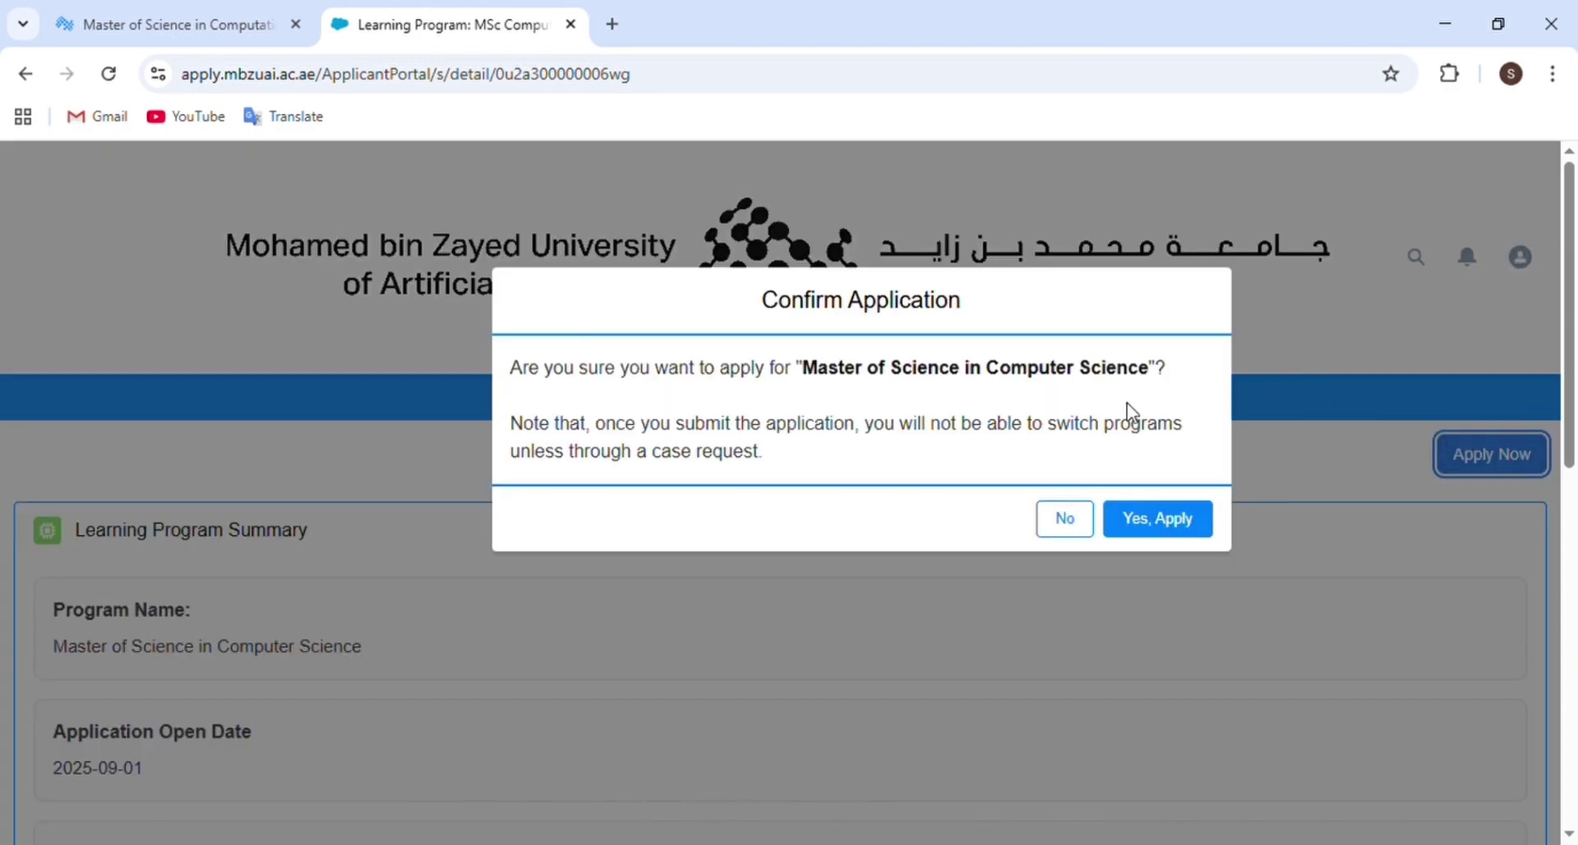
{"action": "left_click", "coordinate": [1154, 534]}
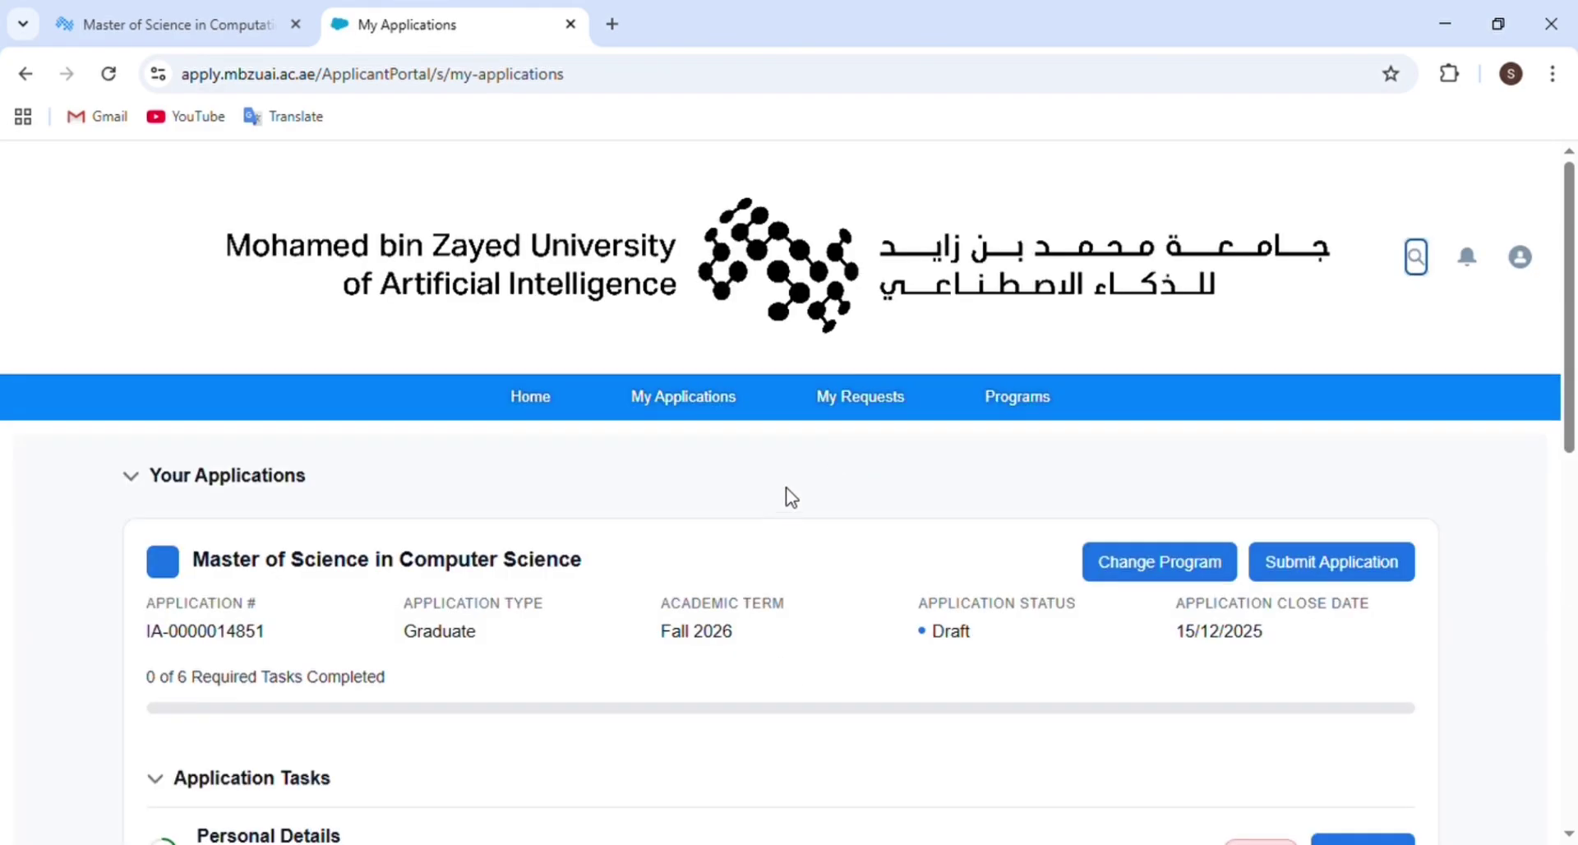
{"action": "scroll", "coordinate": [826, 473], "scroll_direction": "down", "scroll_amount": 1}
{"action": "scroll", "coordinate": [789, 534], "scroll_direction": "down", "scroll_amount": 5}
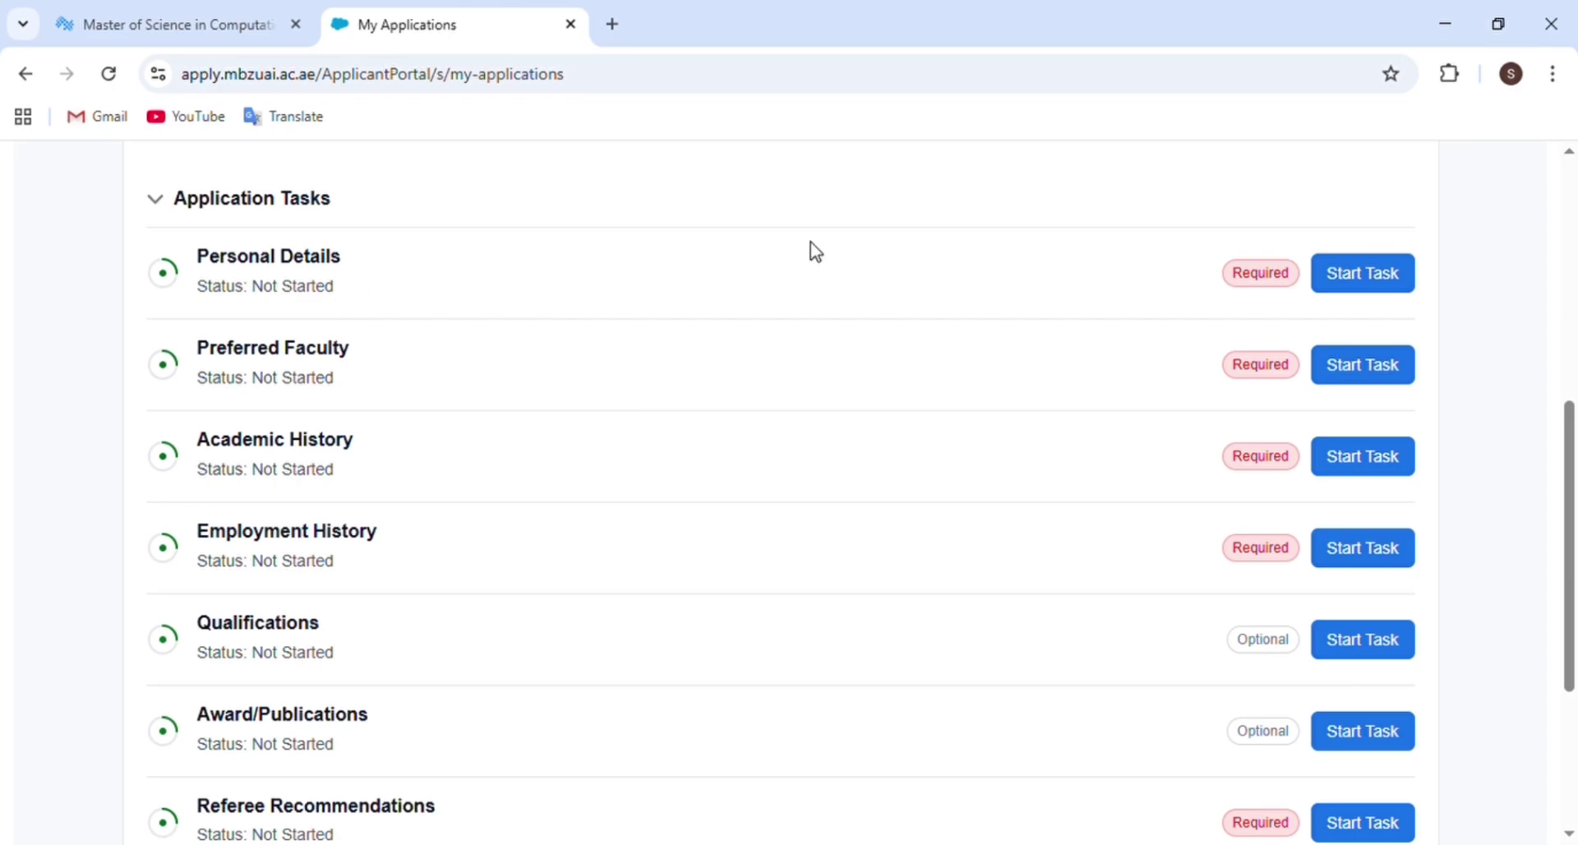
{"action": "left_click", "coordinate": [1389, 297]}
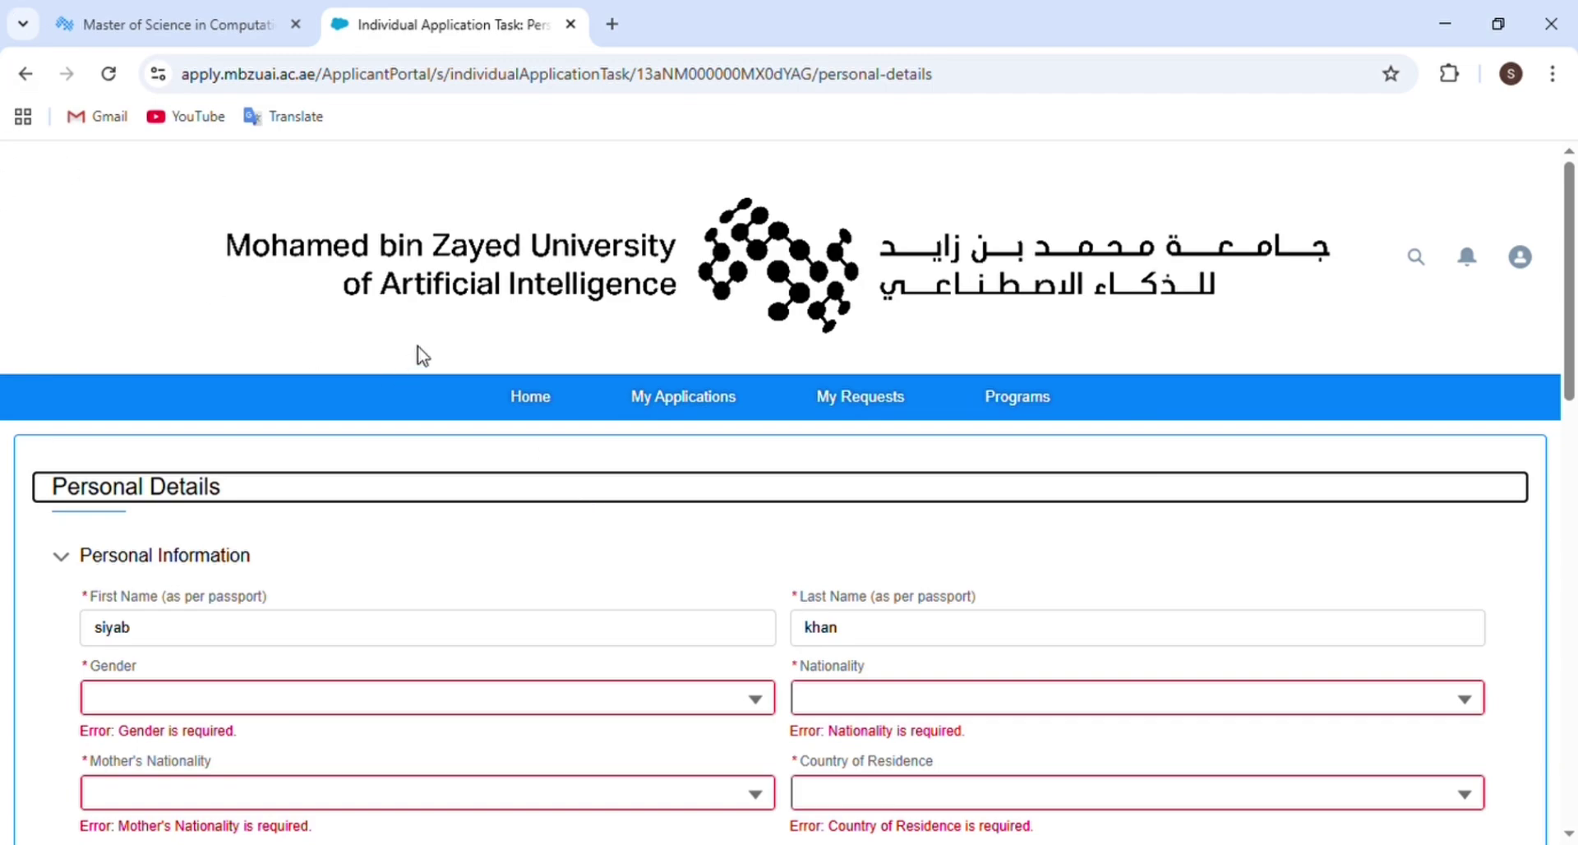
Set gender to Male and nationality to Pakistan
{"action": "left_click", "coordinate": [154, 700]}
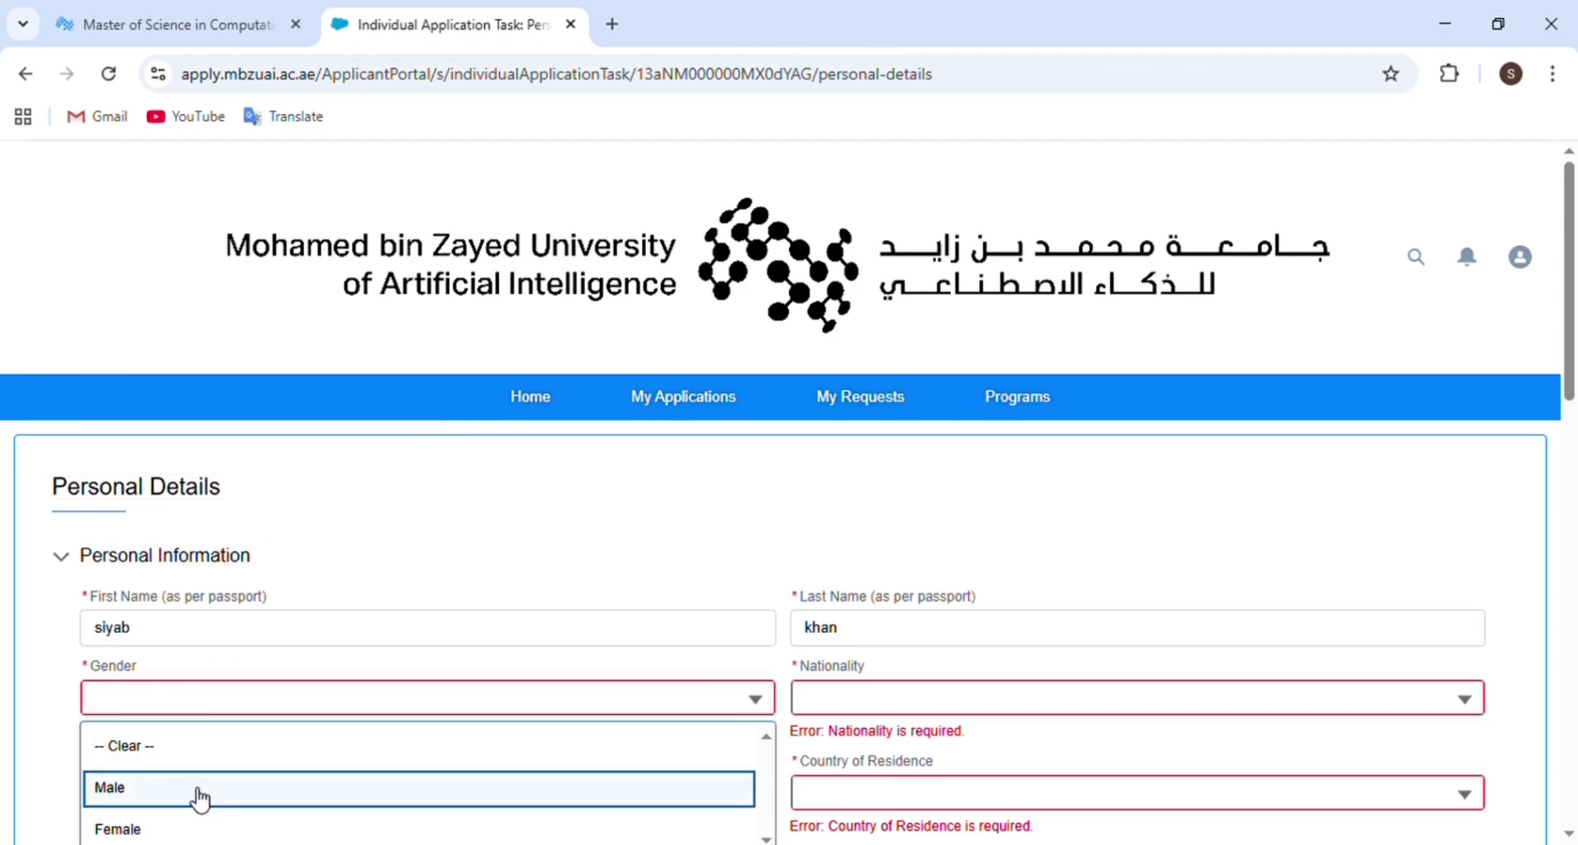
{"action": "left_click", "coordinate": [197, 793]}
{"action": "left_click", "coordinate": [1008, 697]}
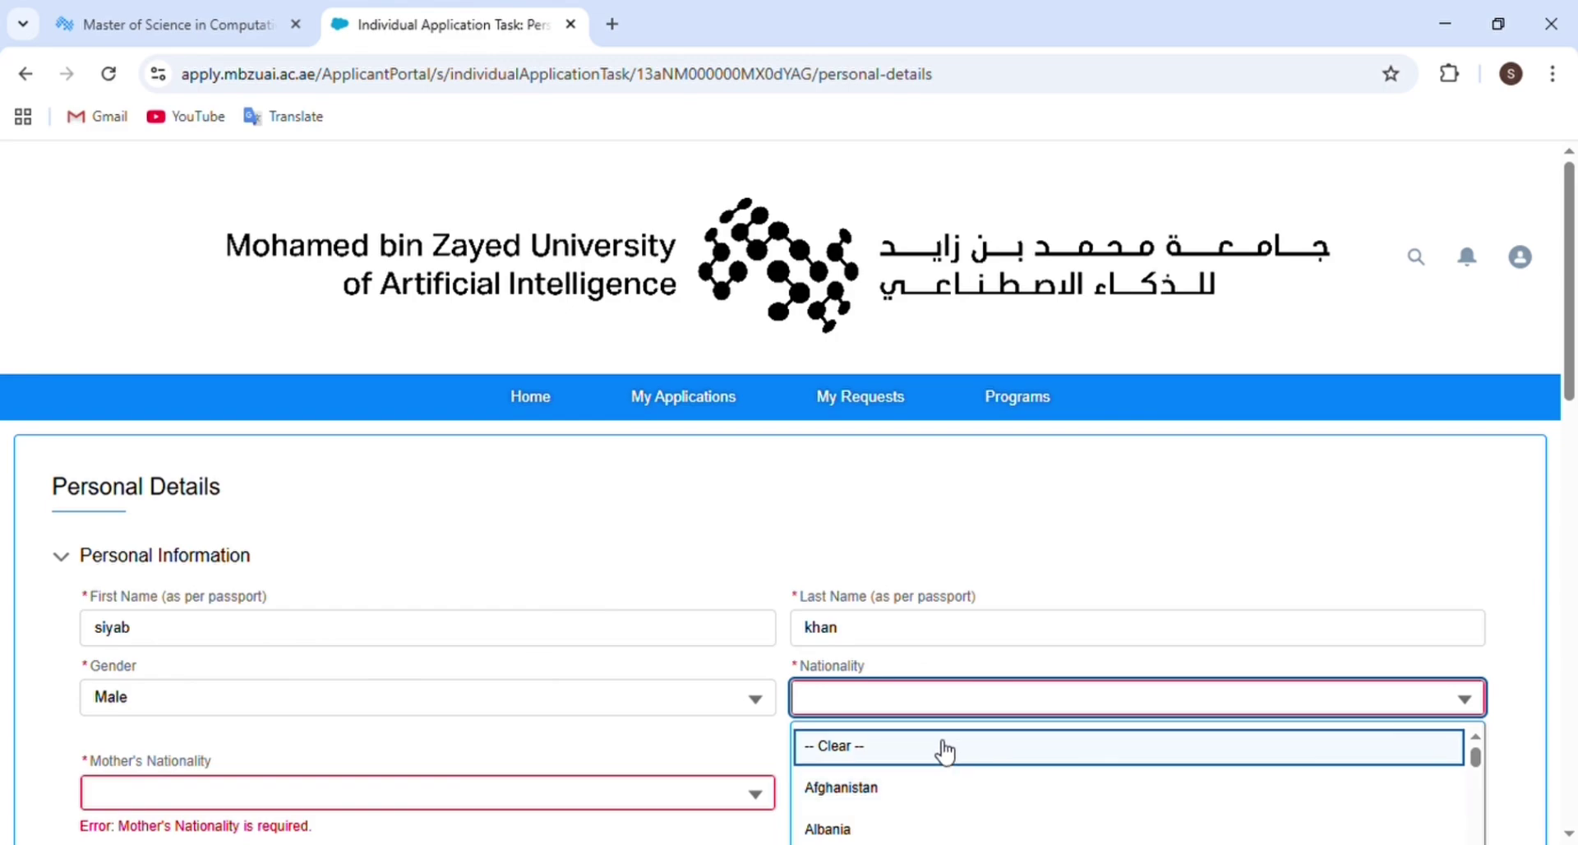
{"action": "type", "text": "pak"}
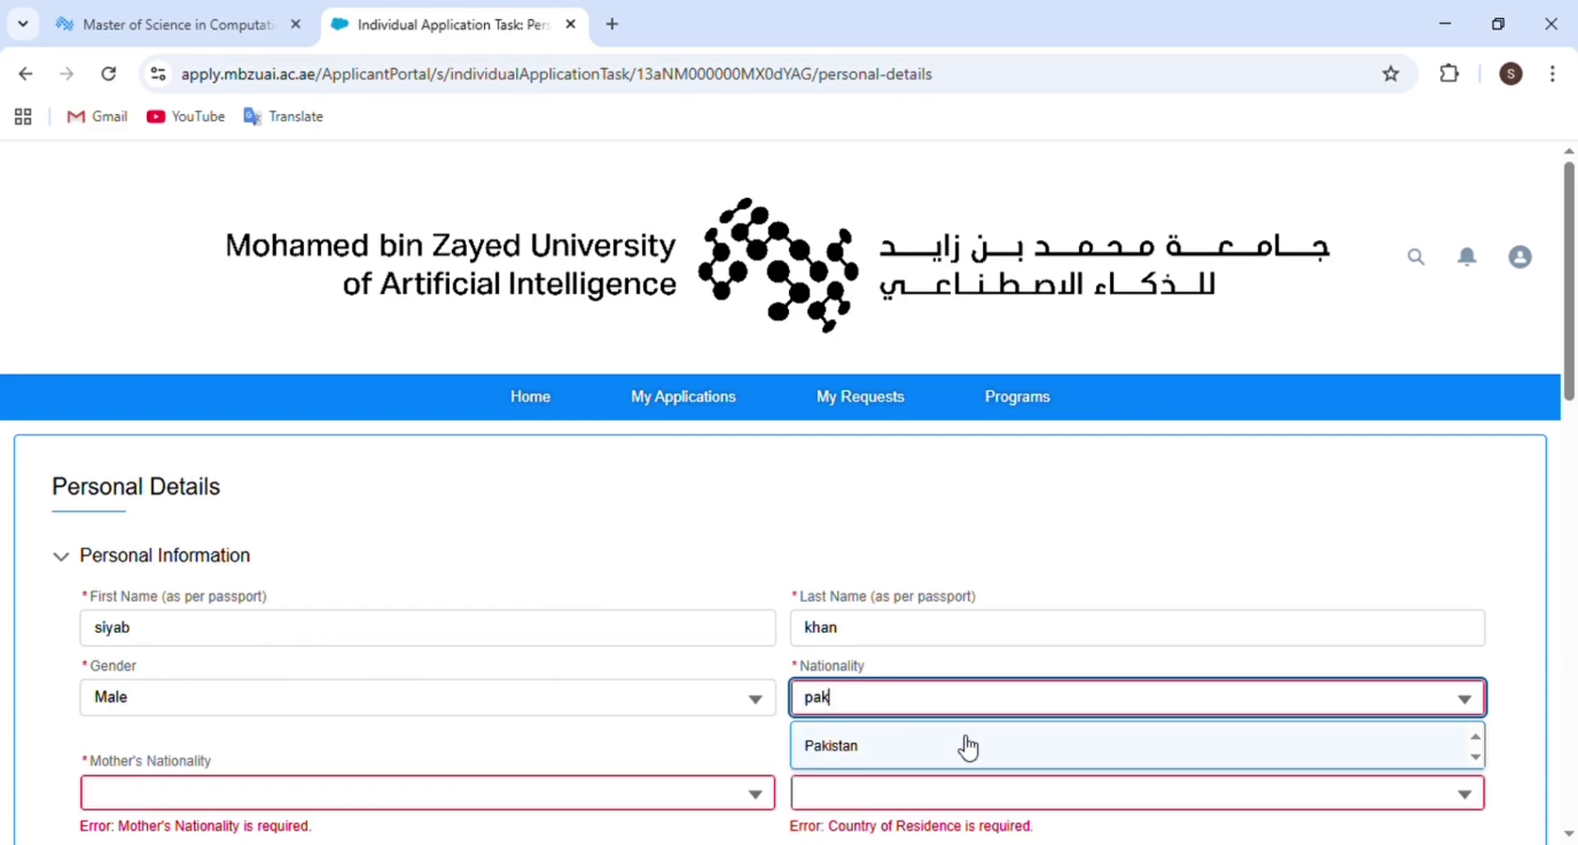
{"action": "left_click", "coordinate": [968, 746]}
Set both Mother's Nationality and Country of Residence to Pakistan
{"action": "scroll", "coordinate": [510, 810], "scroll_direction": "down", "scroll_amount": 1}
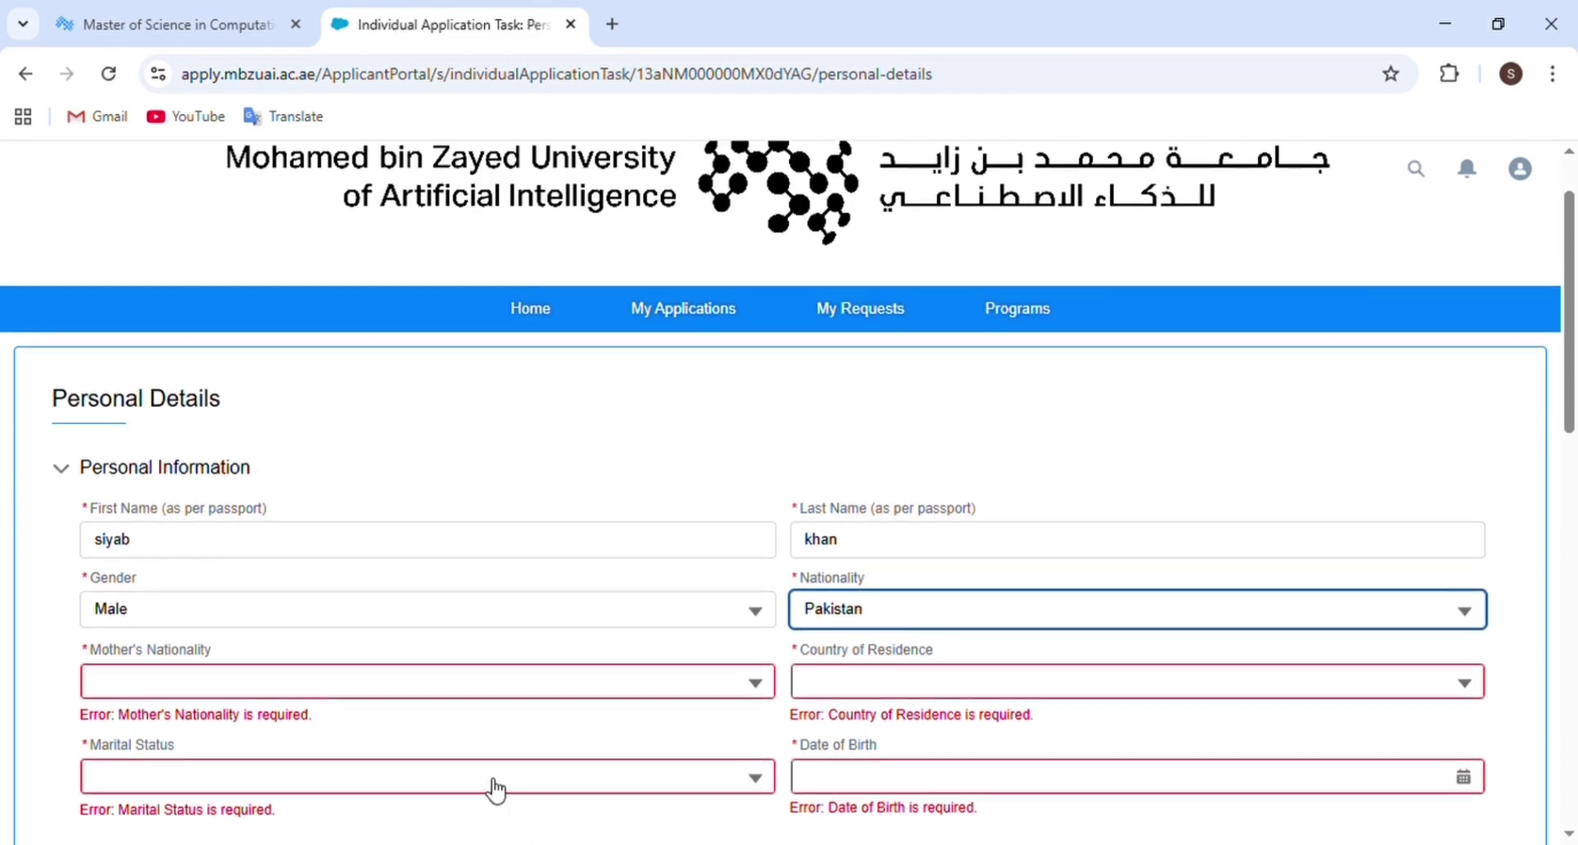
{"action": "scroll", "coordinate": [496, 790], "scroll_direction": "down", "scroll_amount": 2}
{"action": "left_click", "coordinate": [529, 545]}
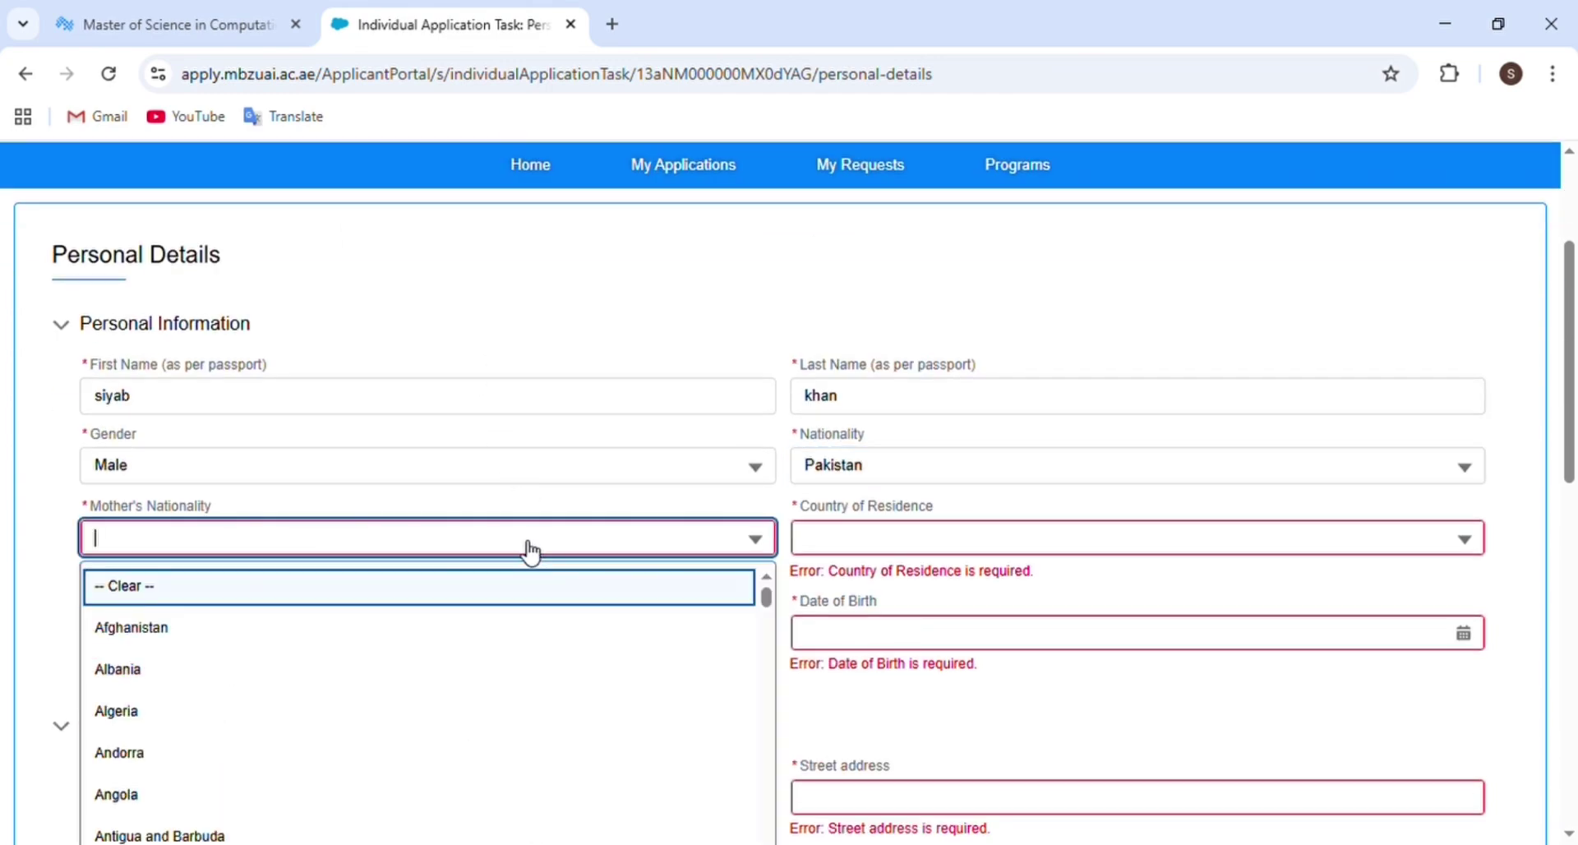
{"action": "type", "text": "pak"}
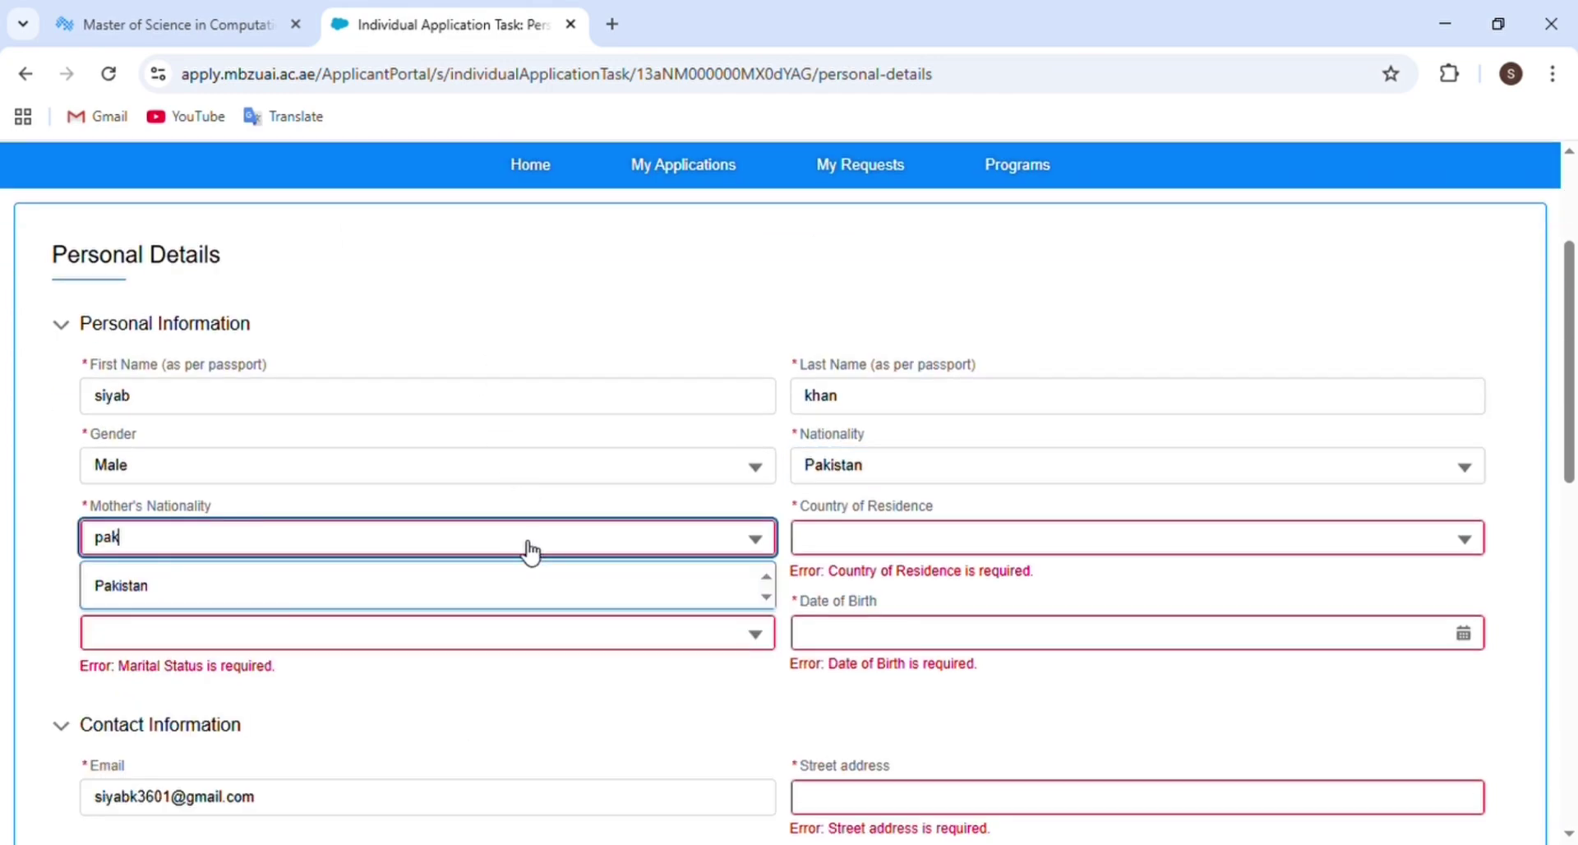
{"action": "key", "text": "Return"}
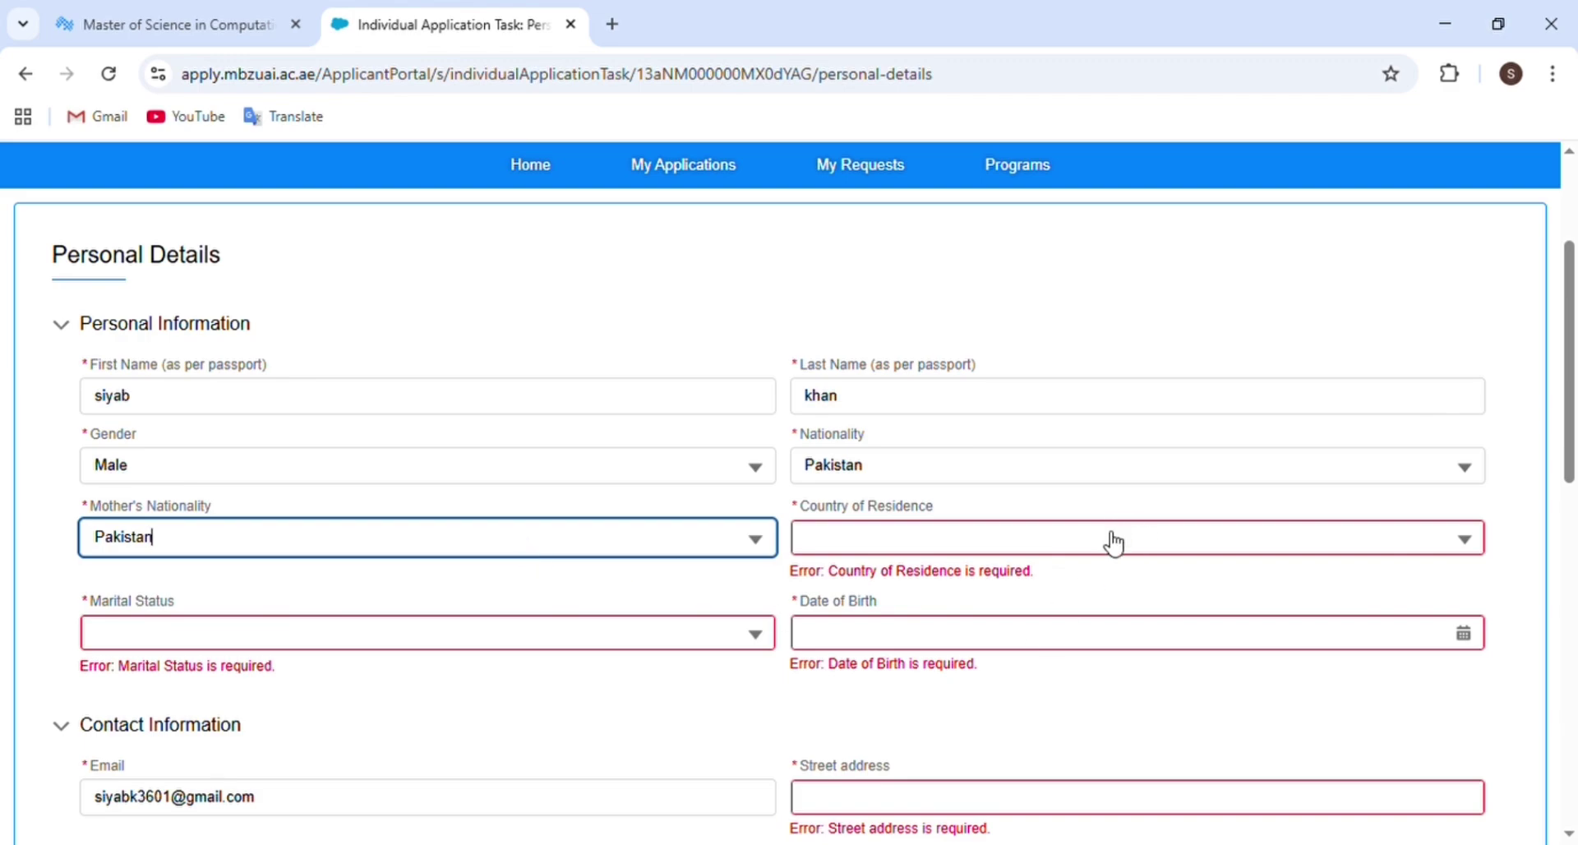
{"action": "left_click", "coordinate": [1117, 543]}
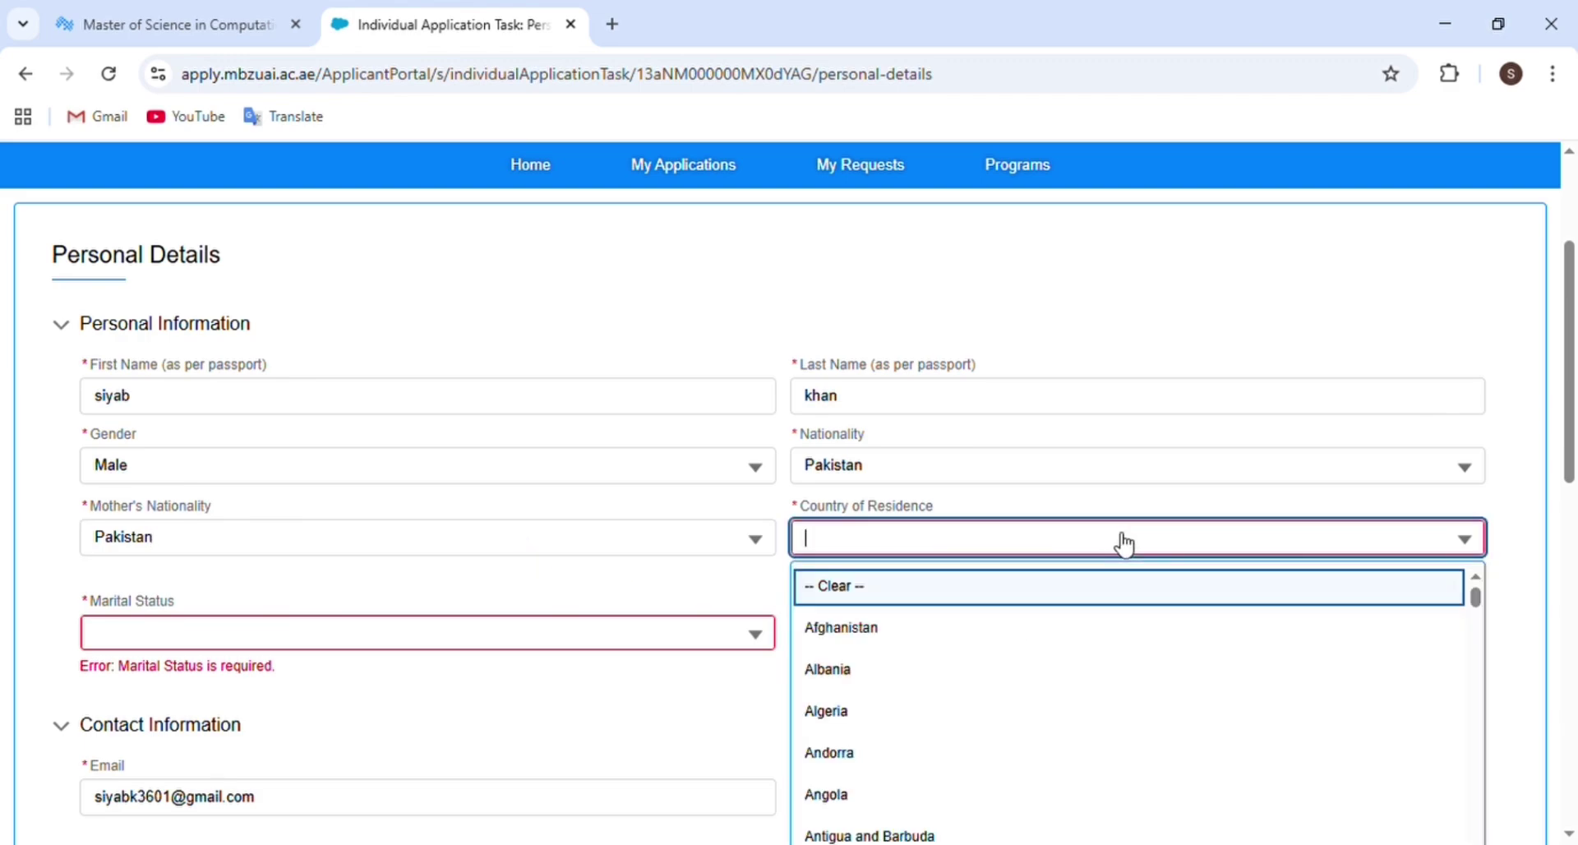
{"action": "type", "text": "pak"}
{"action": "key", "text": "Return"}
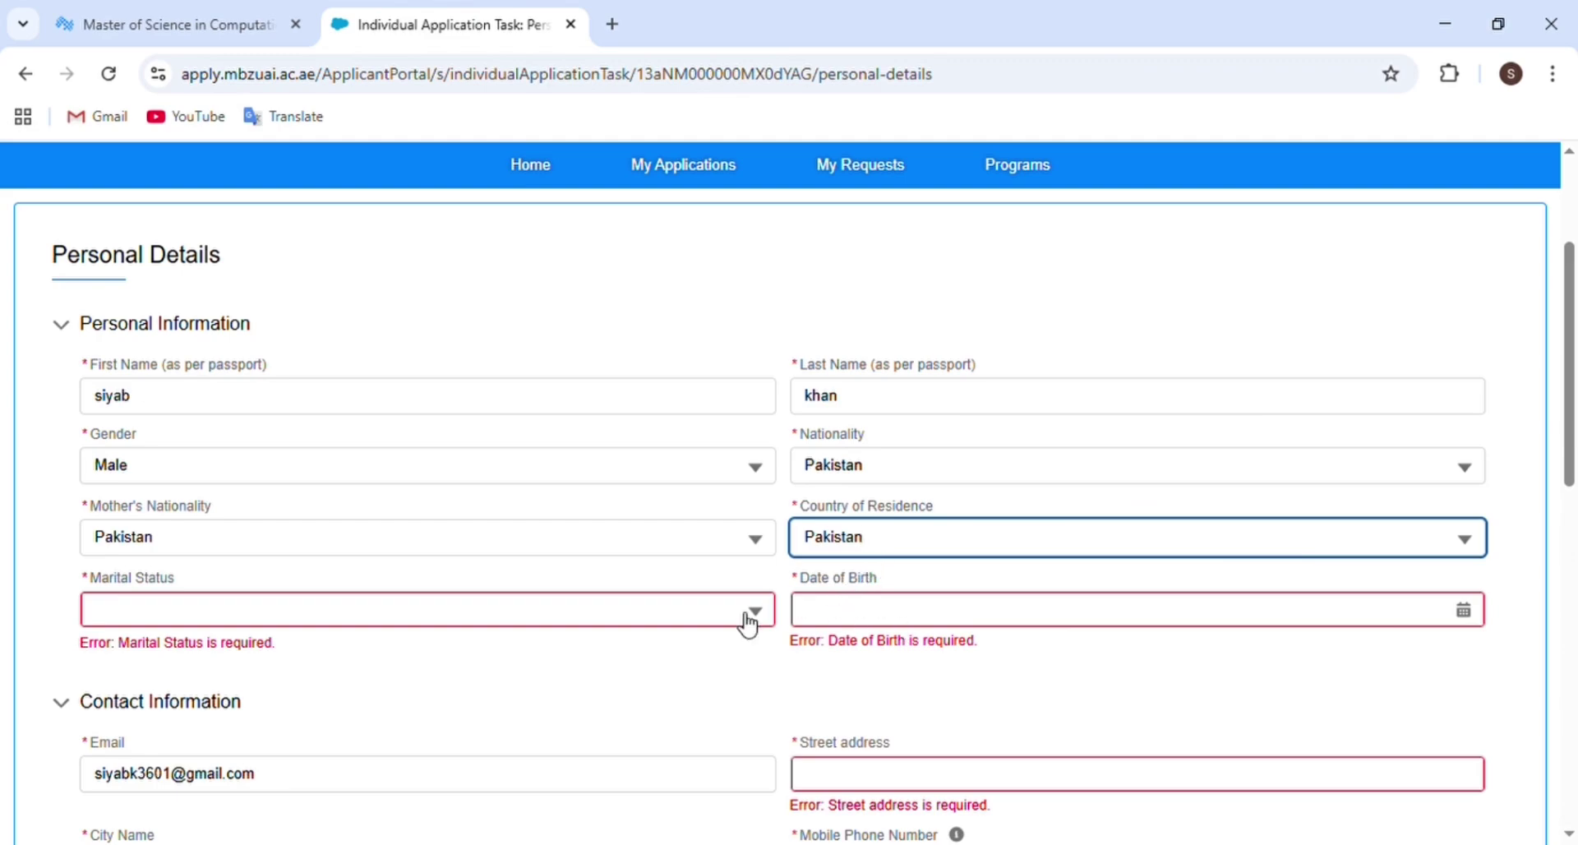
Choose Single as the marital status
{"action": "left_click", "coordinate": [622, 618]}
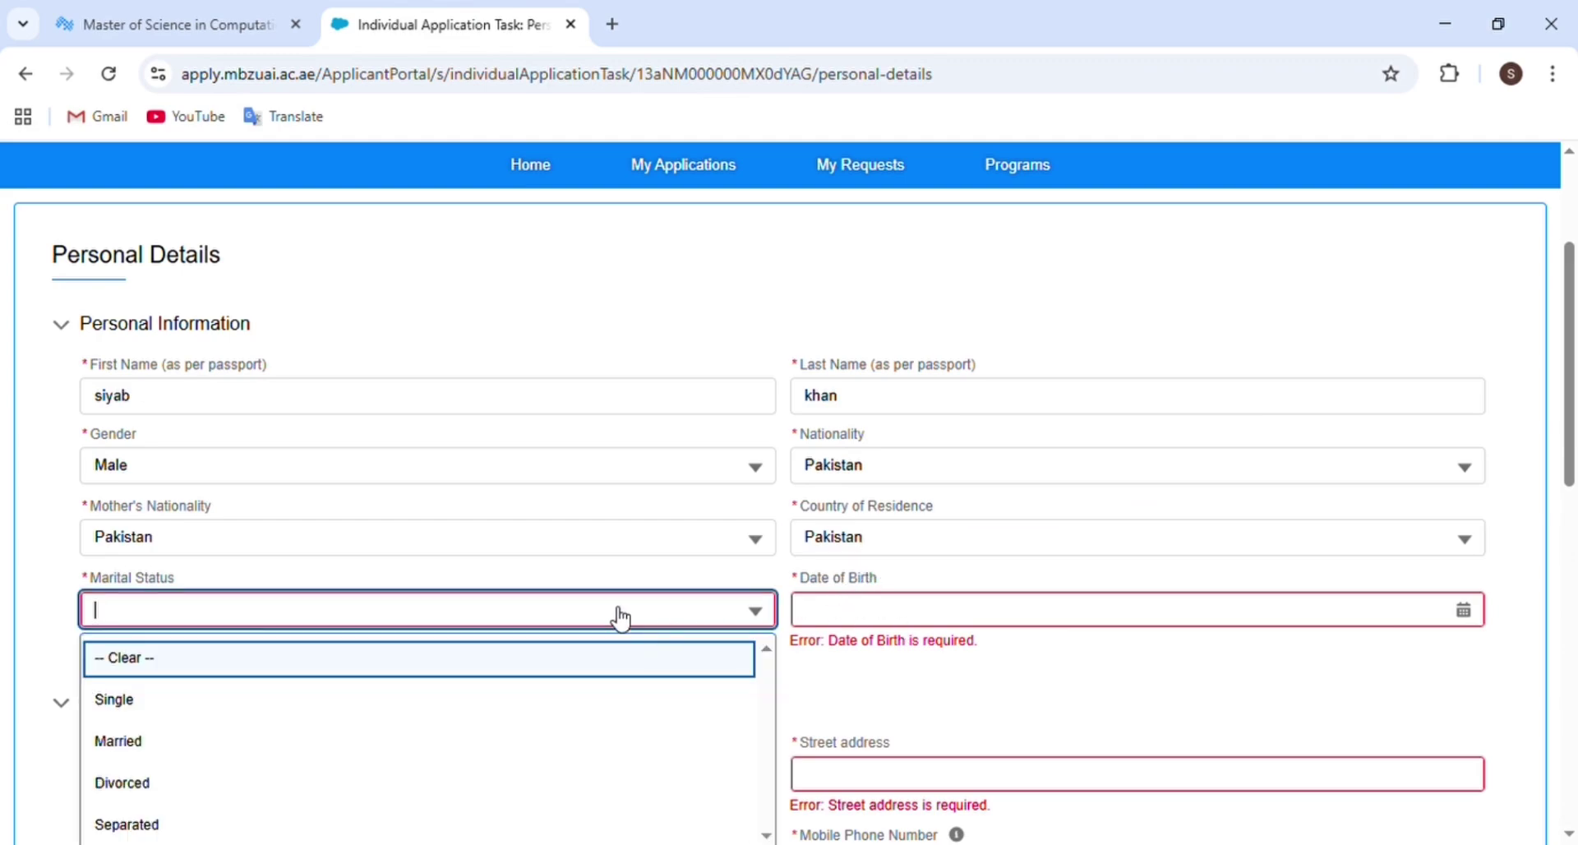
{"action": "type", "text": "sig"}
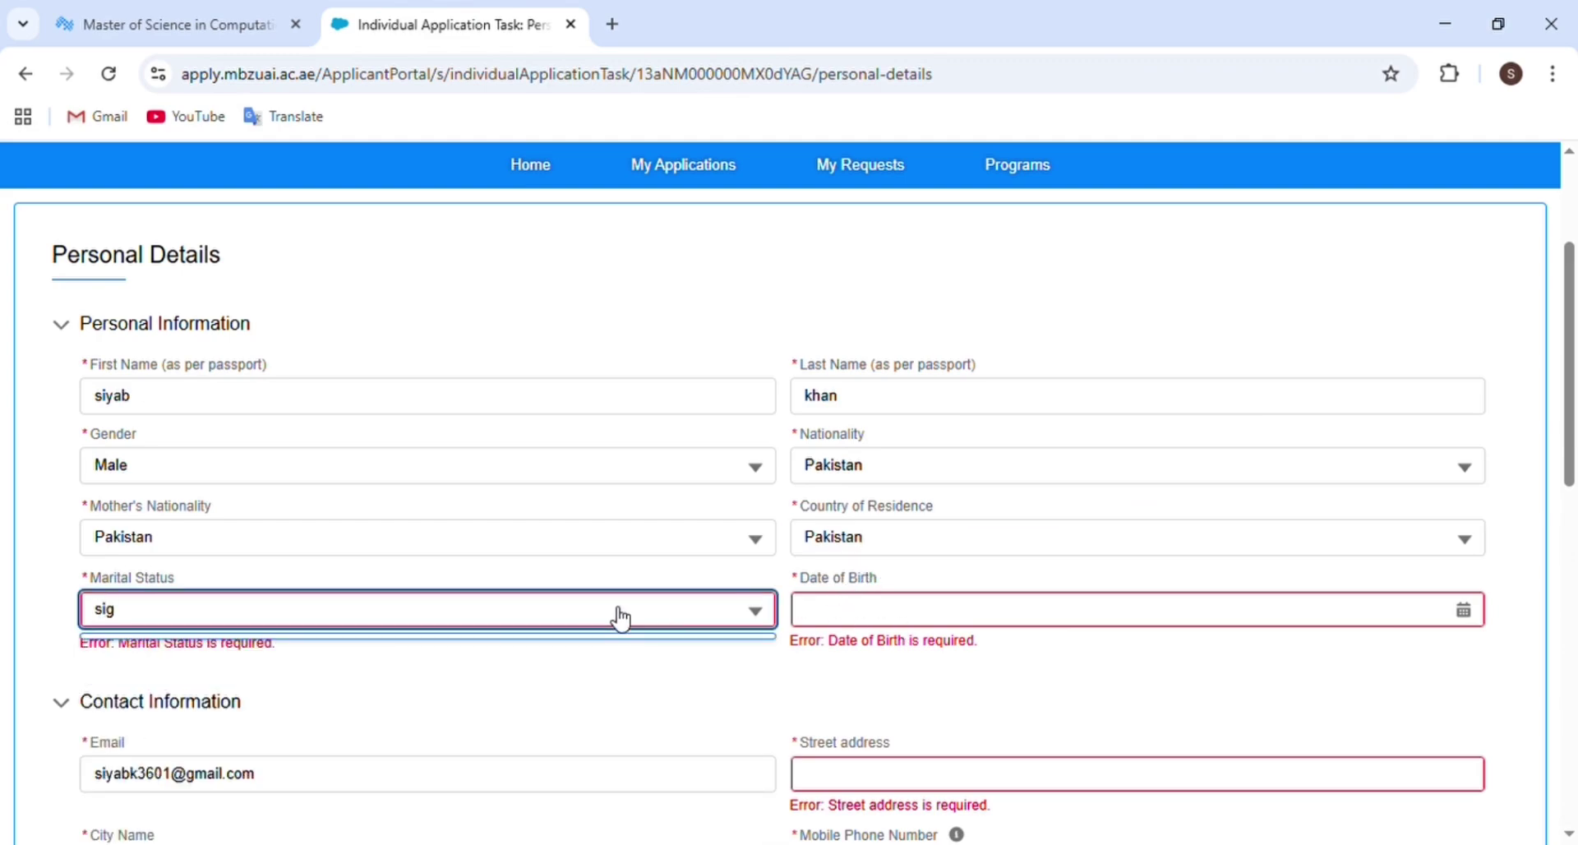
{"action": "key", "text": "BackSpace"}
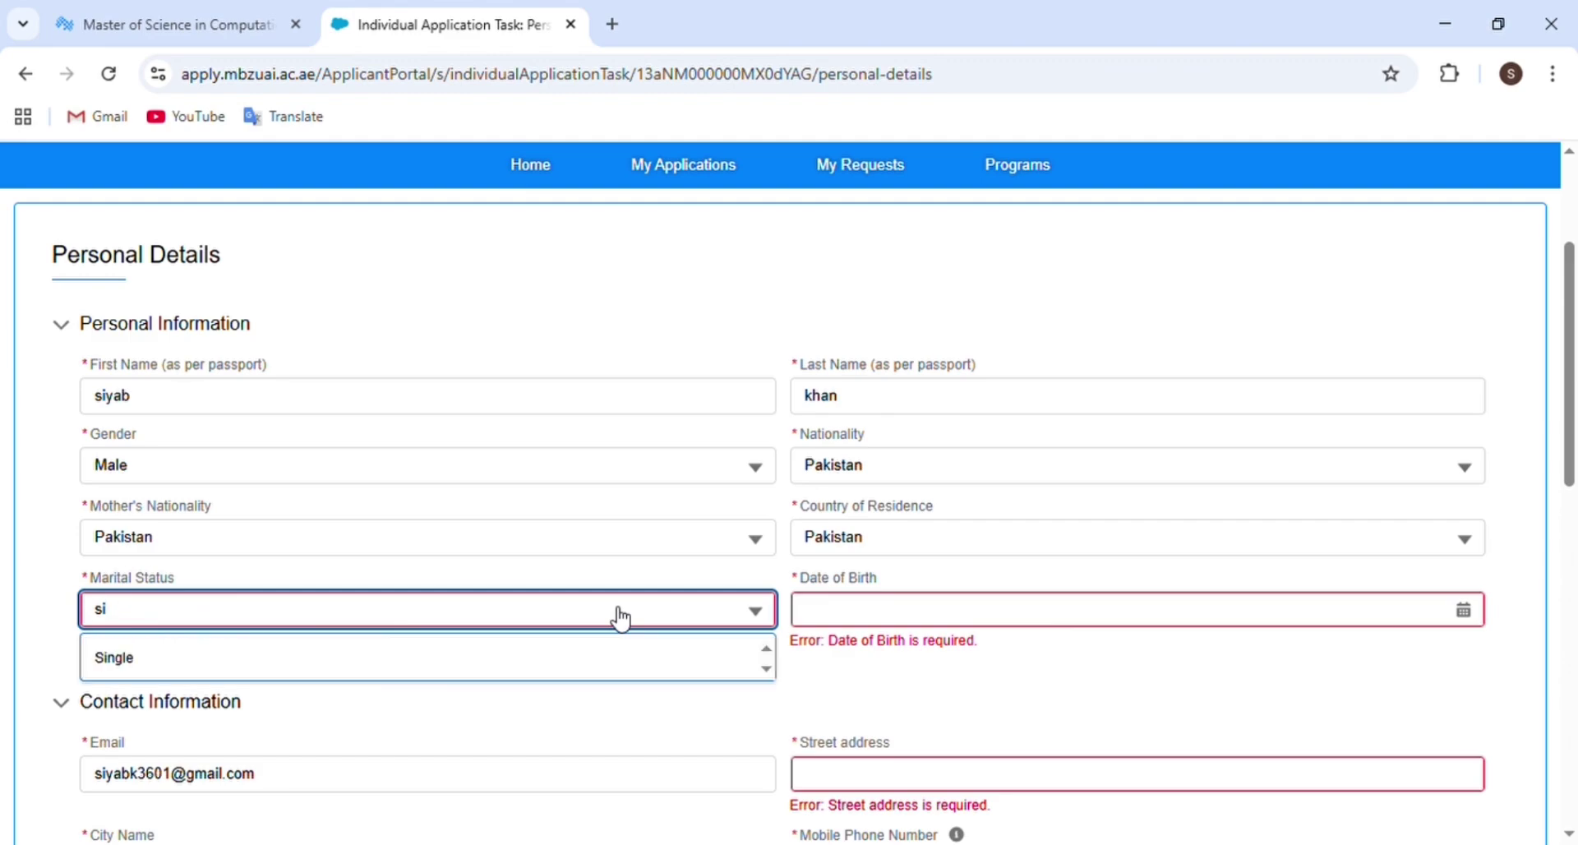
{"action": "left_click", "coordinate": [612, 659]}
{"action": "left_click", "coordinate": [1072, 628]}
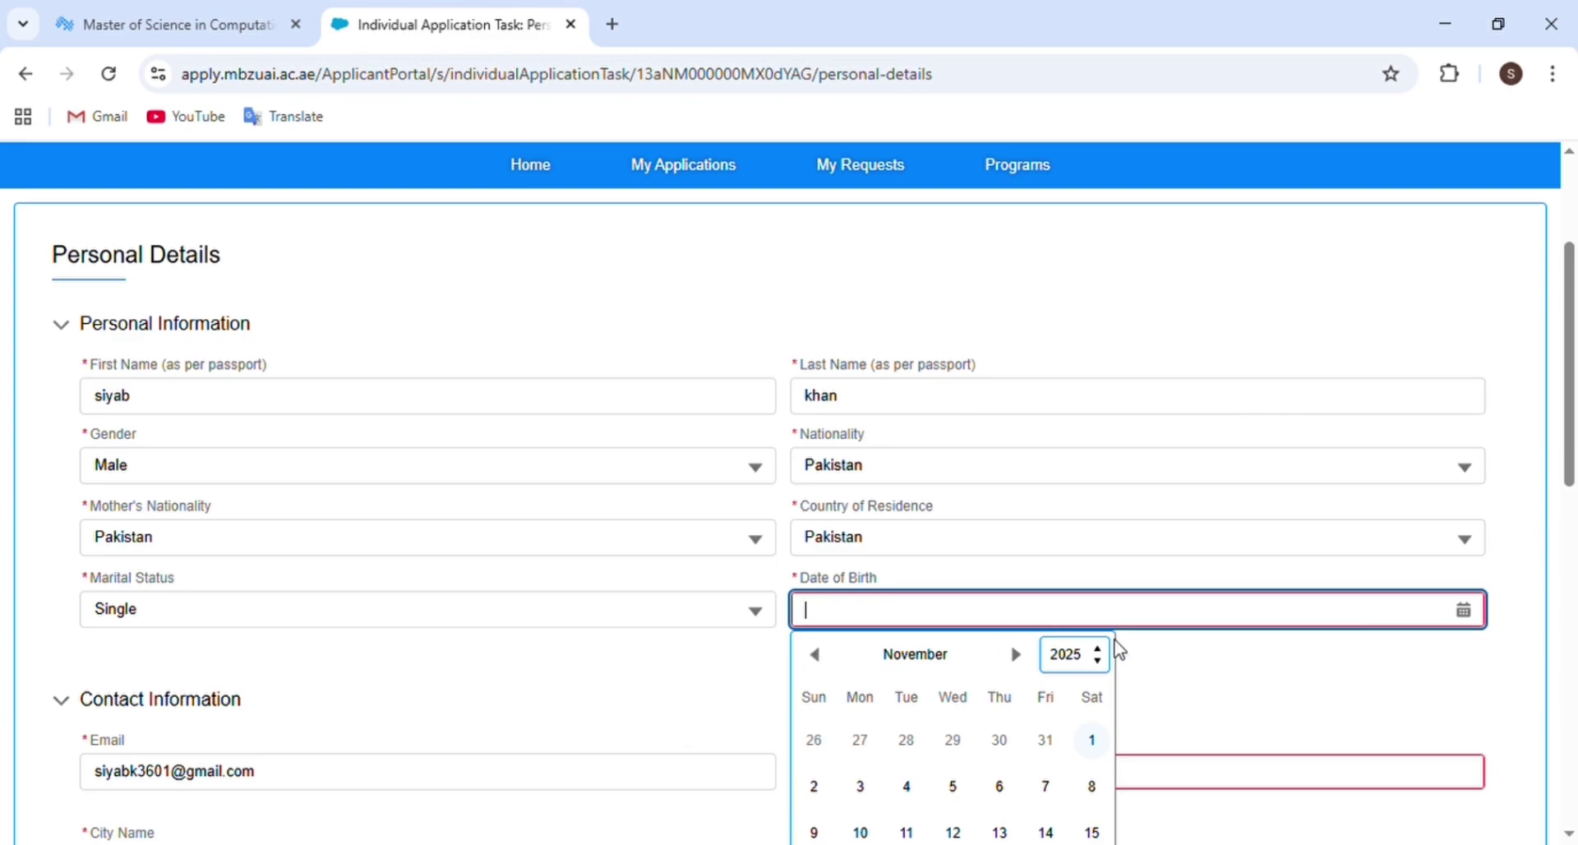
{"action": "scroll", "coordinate": [863, 662], "scroll_direction": "down", "scroll_amount": 3}
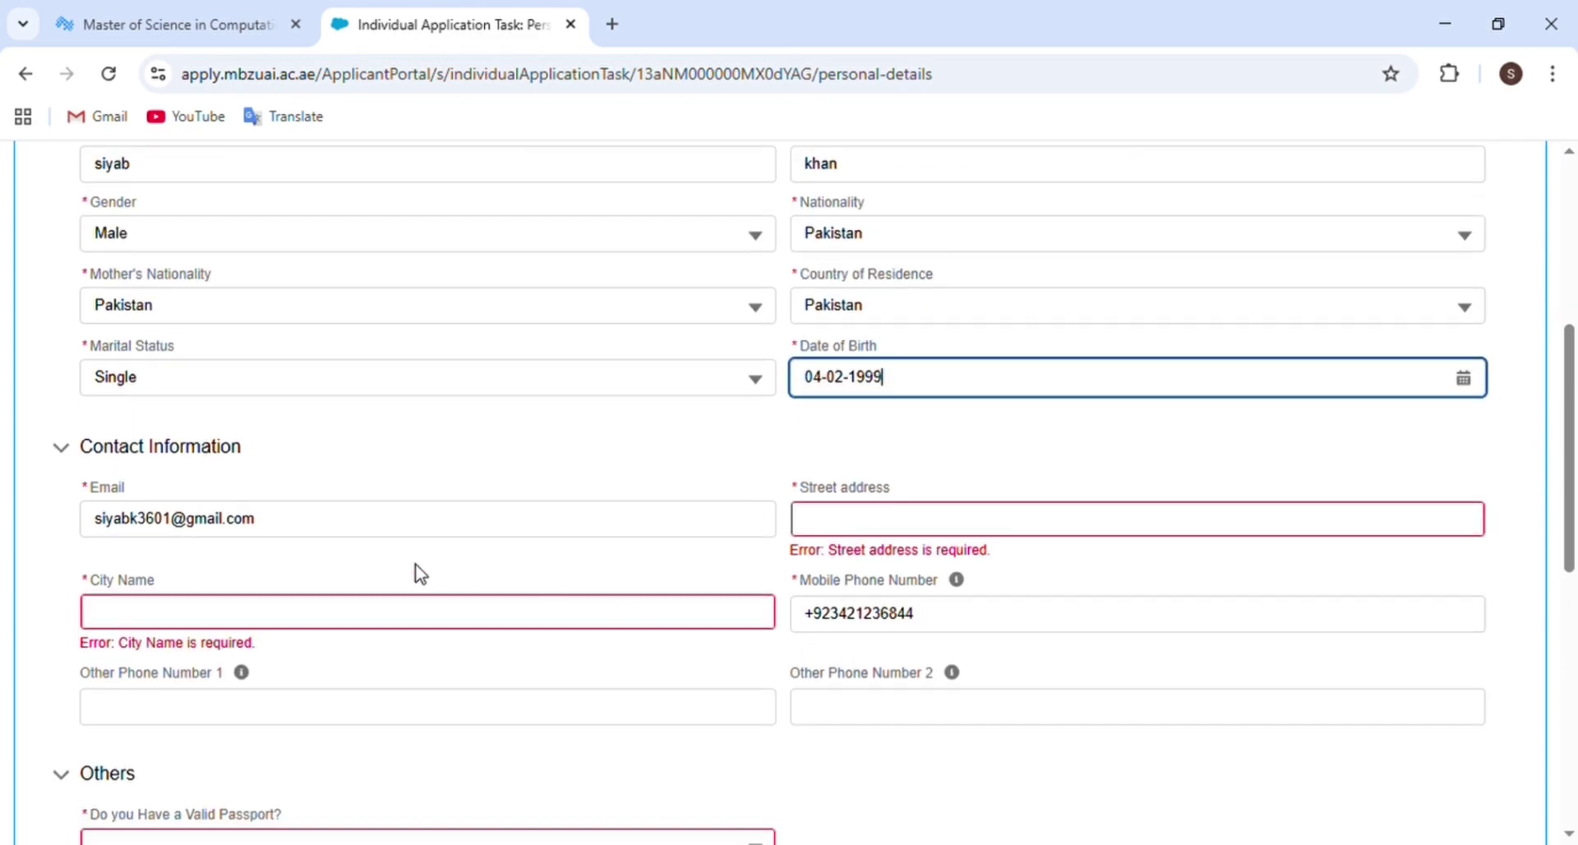
{"action": "left_click", "coordinate": [880, 526]}
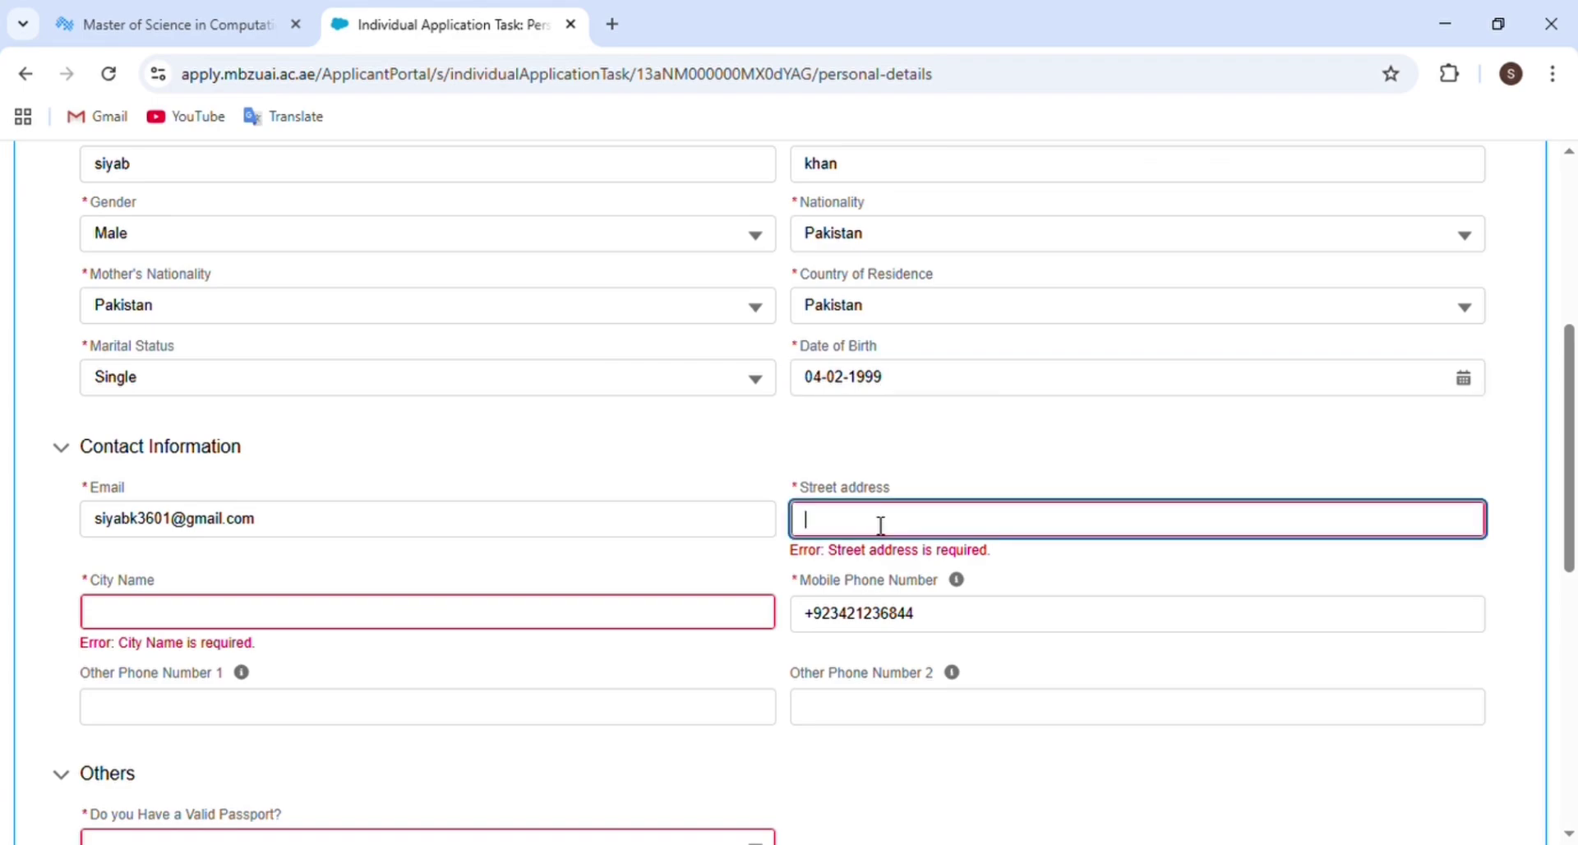
{"action": "type", "text": "abd"}
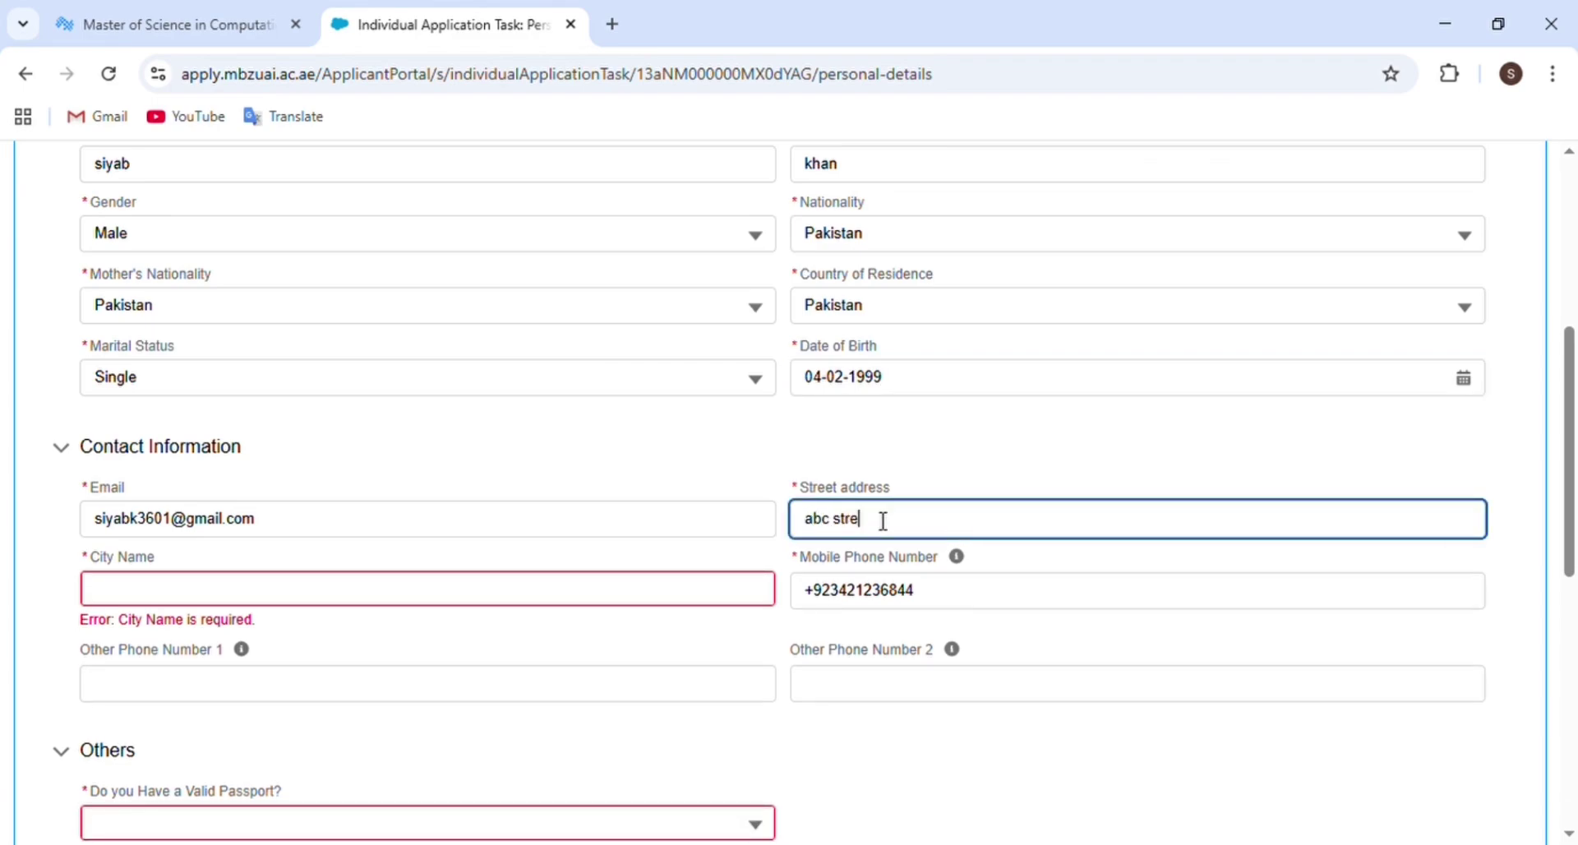
{"action": "left_click", "coordinate": [278, 602]}
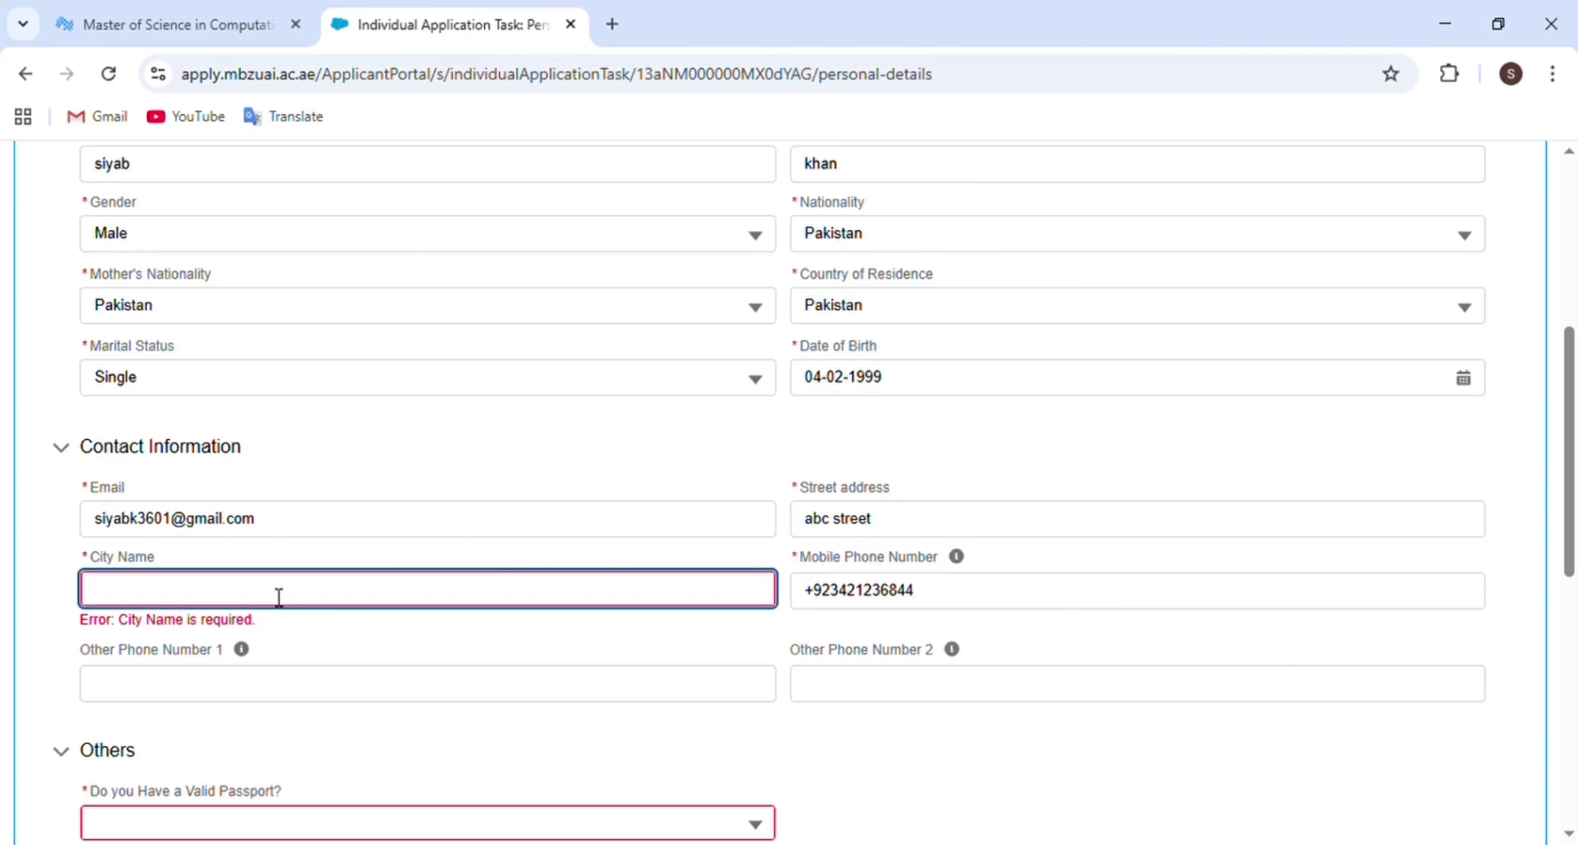
{"action": "type", "text": "peshawar"}
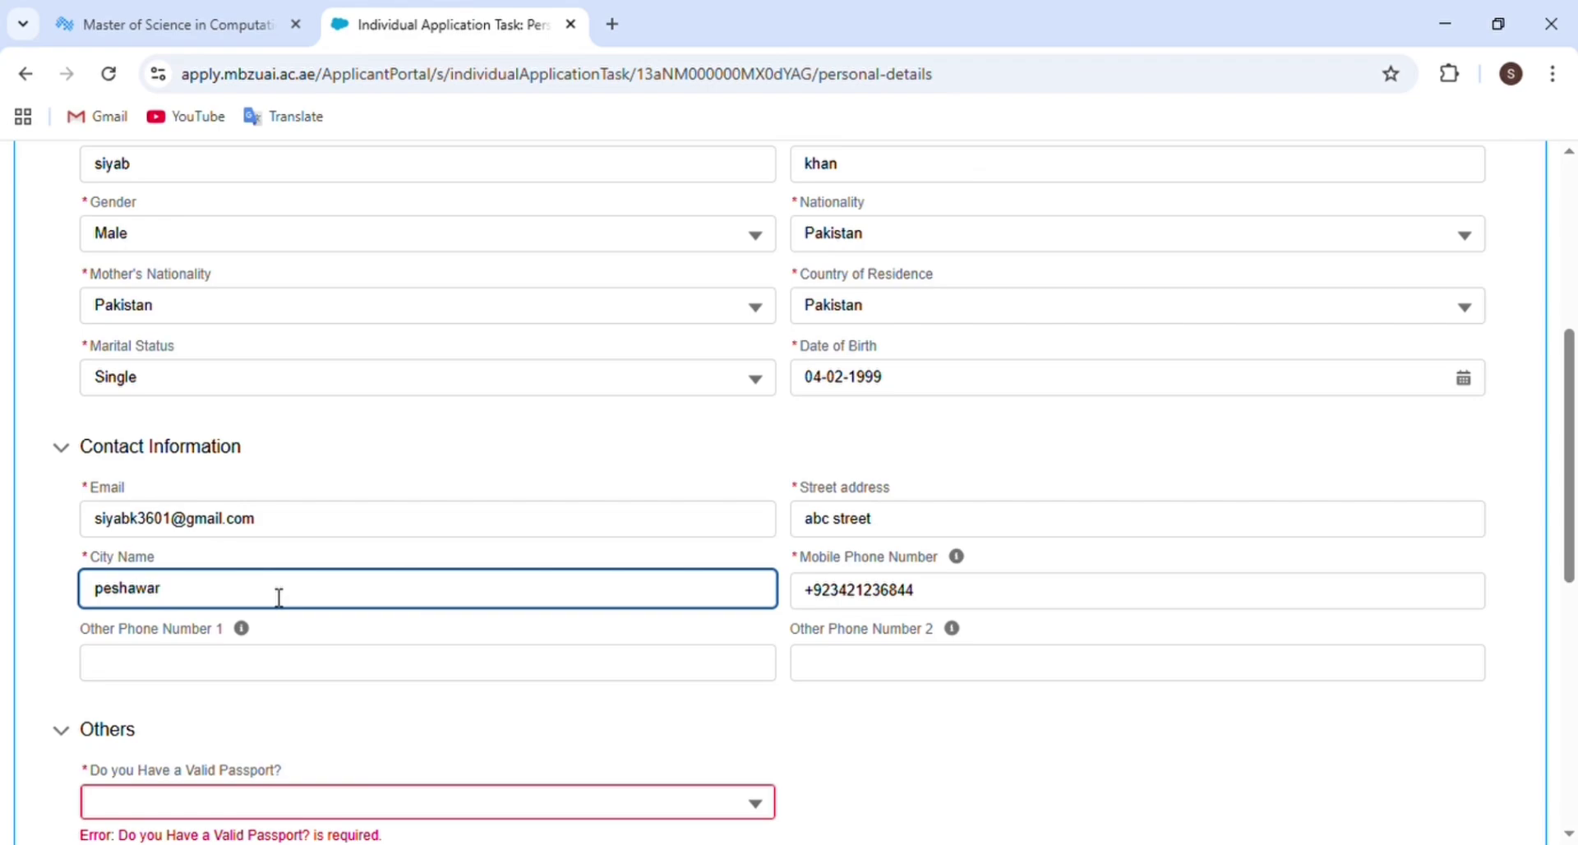
{"action": "left_click", "coordinate": [561, 772]}
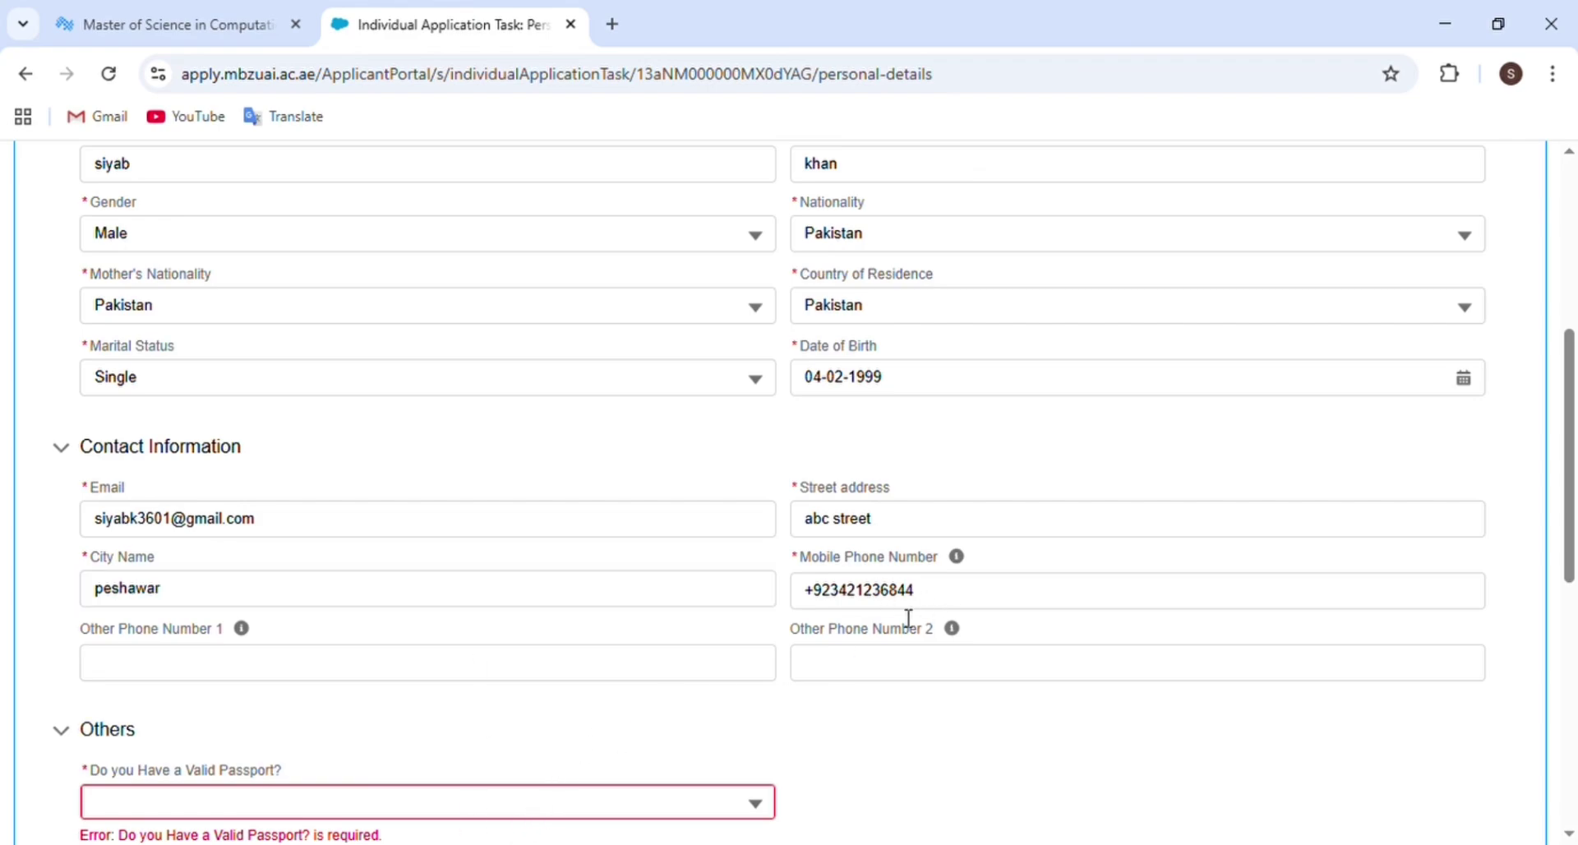
Answer Yes to valid passport, enter the passport number, and set issue date 10-02-2025
{"action": "scroll", "coordinate": [331, 689], "scroll_direction": "down", "scroll_amount": 3}
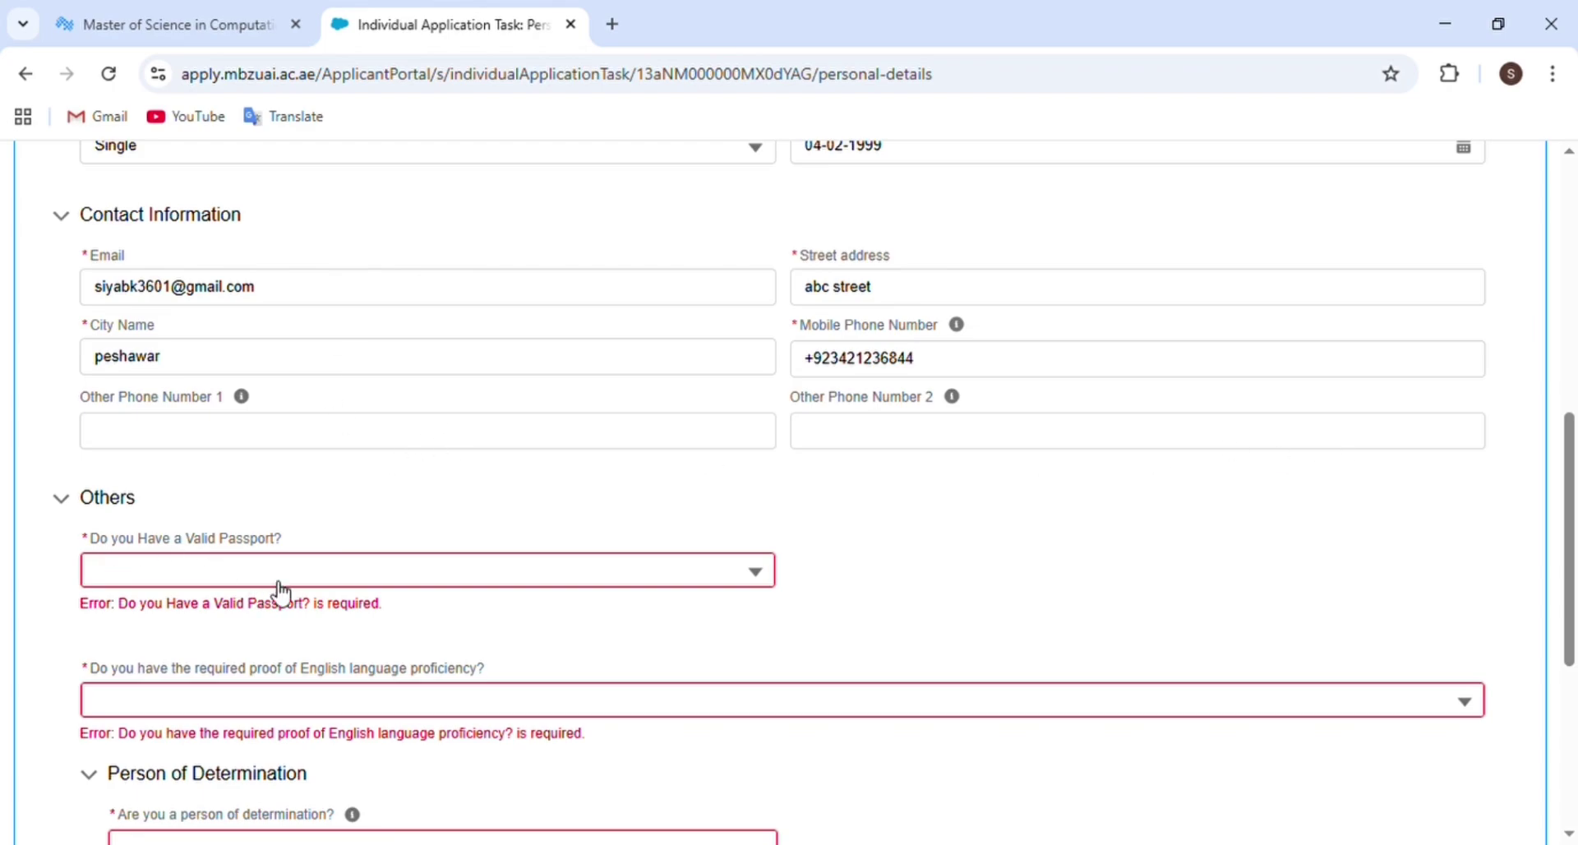
{"action": "left_click", "coordinate": [319, 586]}
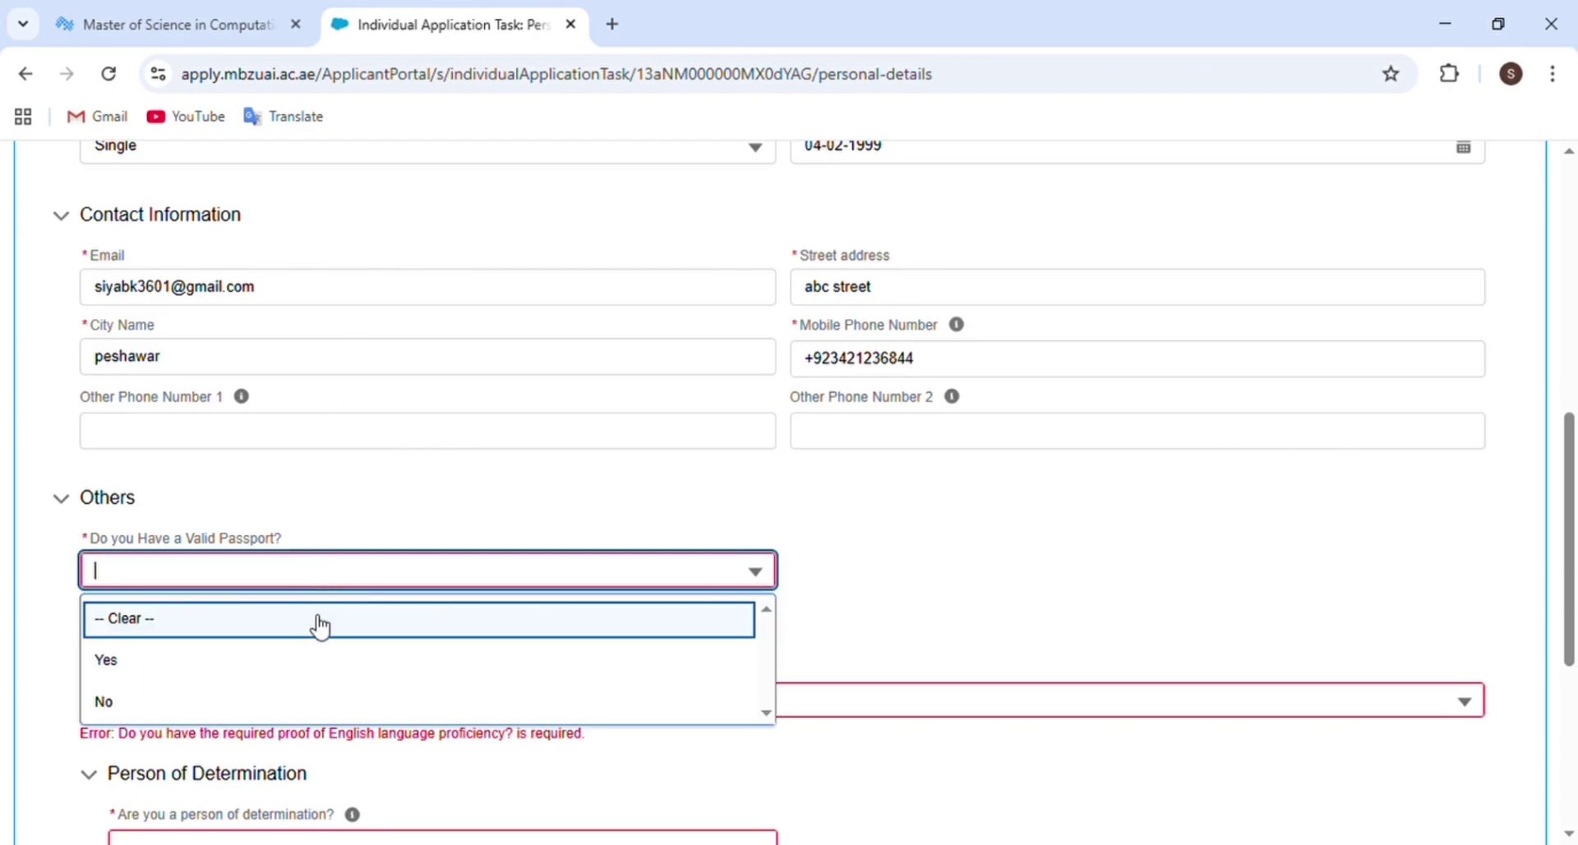
{"action": "left_click", "coordinate": [250, 661]}
{"action": "left_click", "coordinate": [229, 649]}
{"action": "type", "text": "md"}
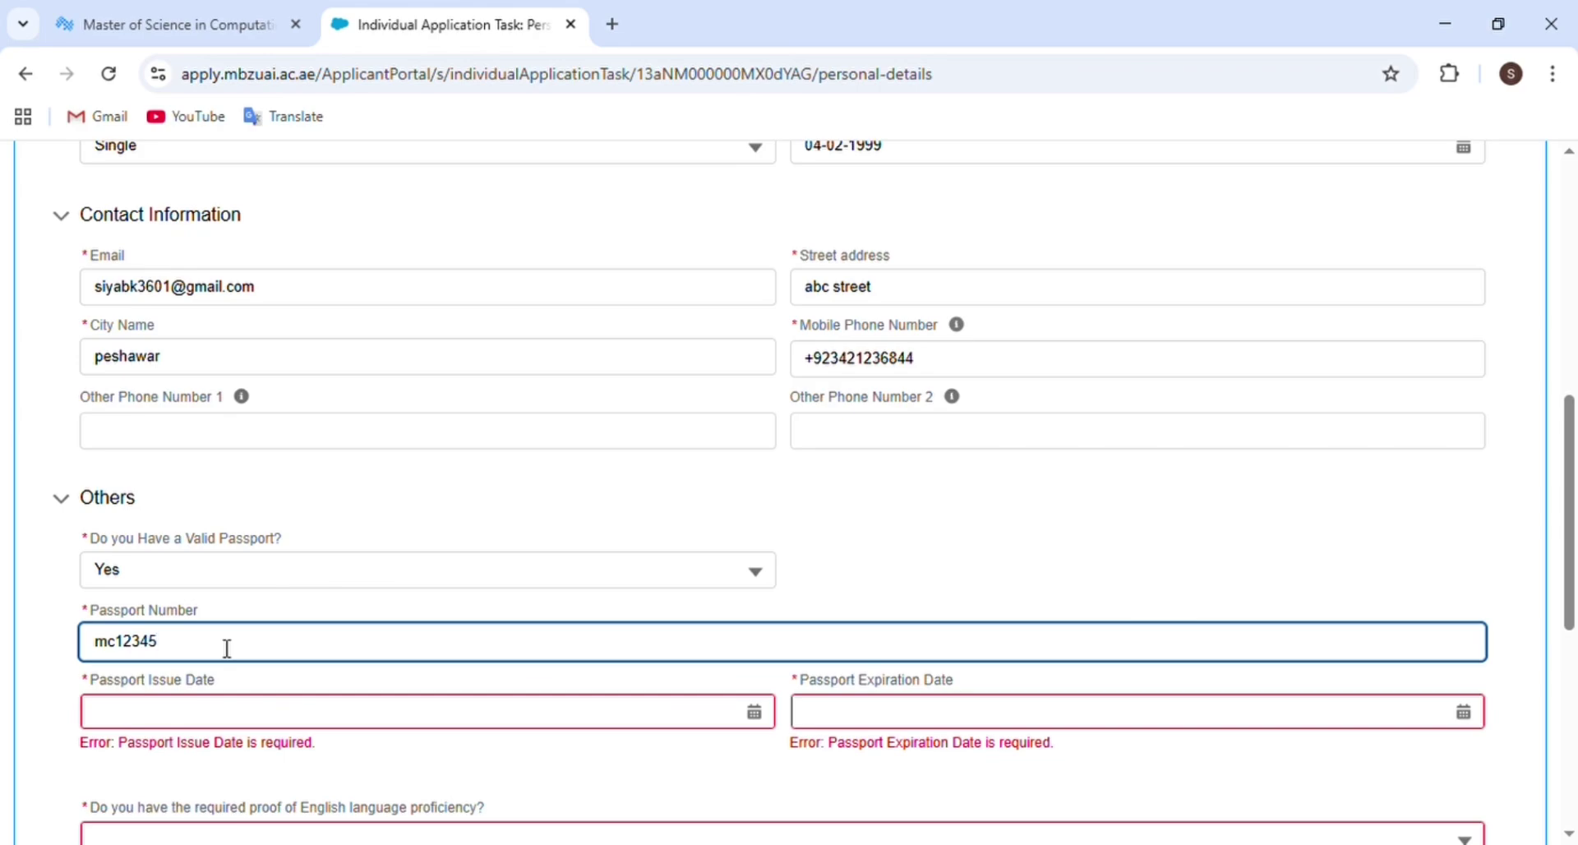
{"action": "scroll", "coordinate": [386, 546], "scroll_direction": "down", "scroll_amount": 3}
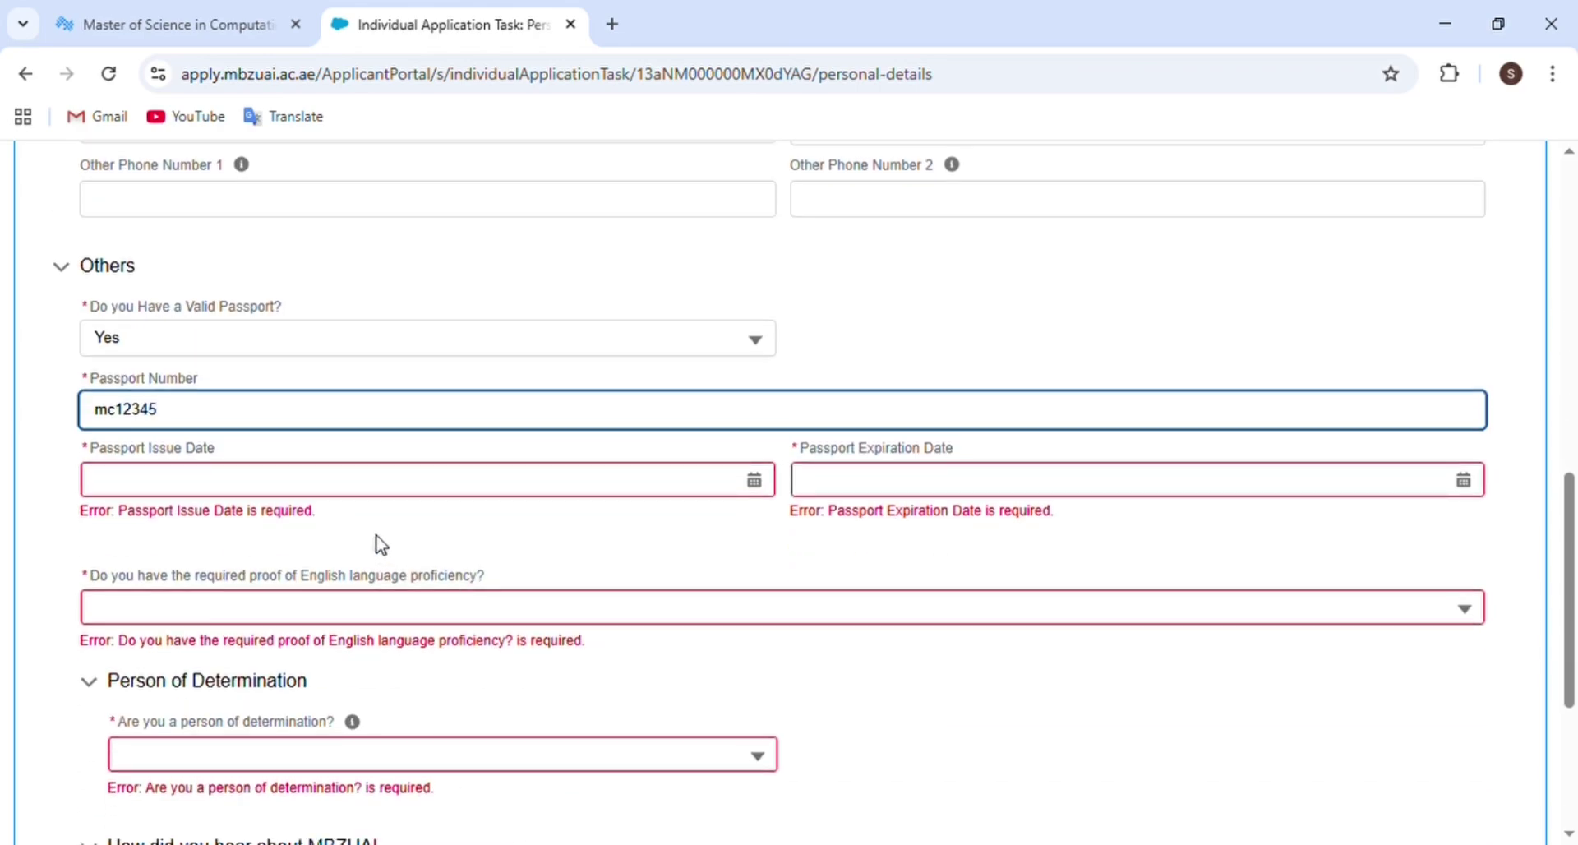
{"action": "left_click", "coordinate": [360, 489]}
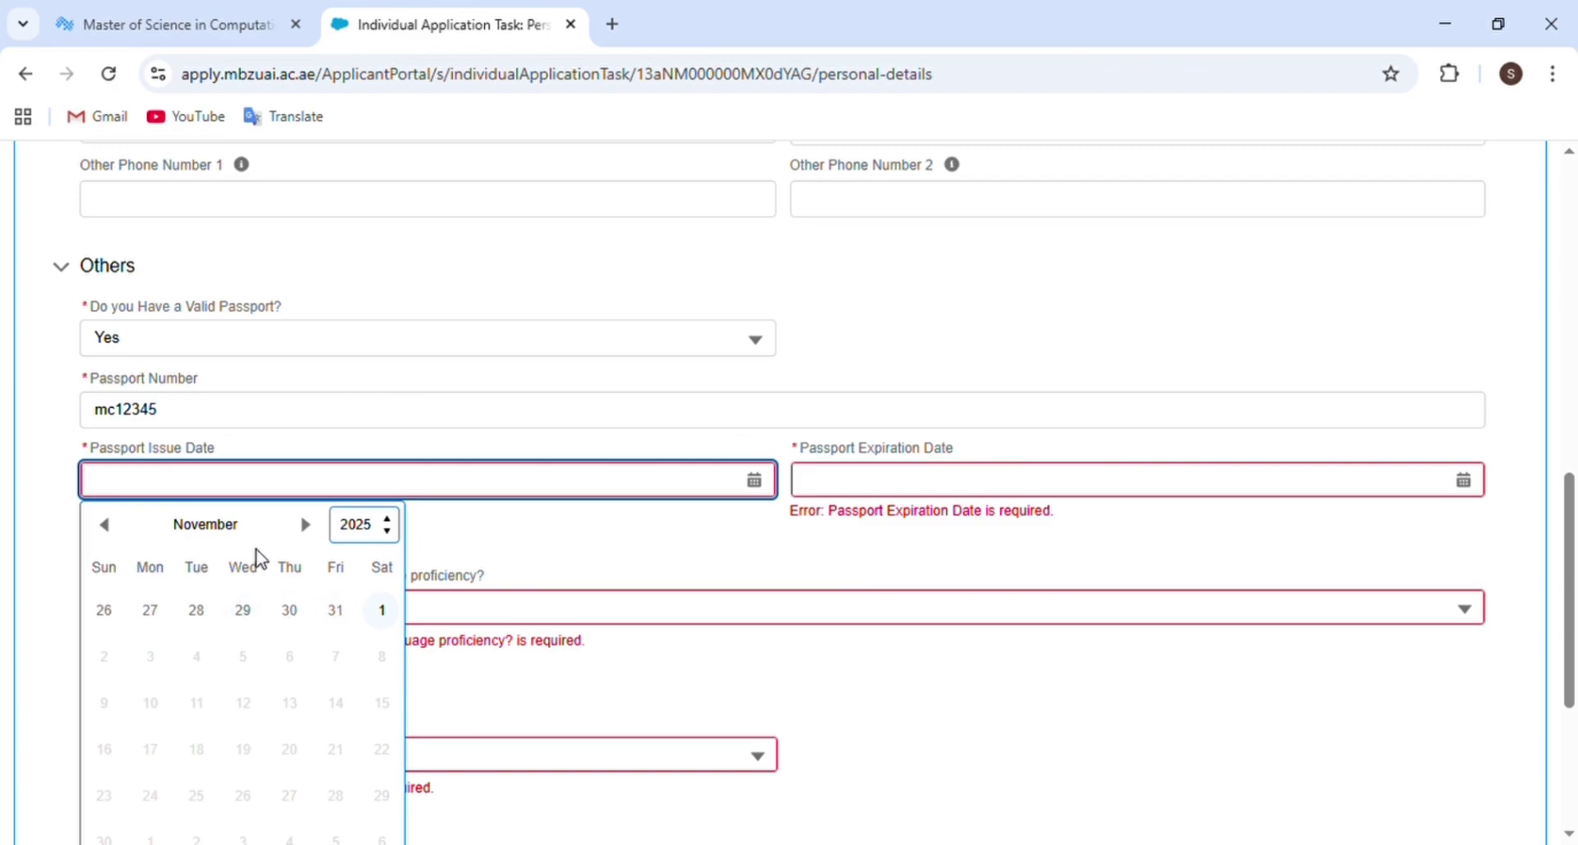
{"action": "left_click", "coordinate": [104, 524]}
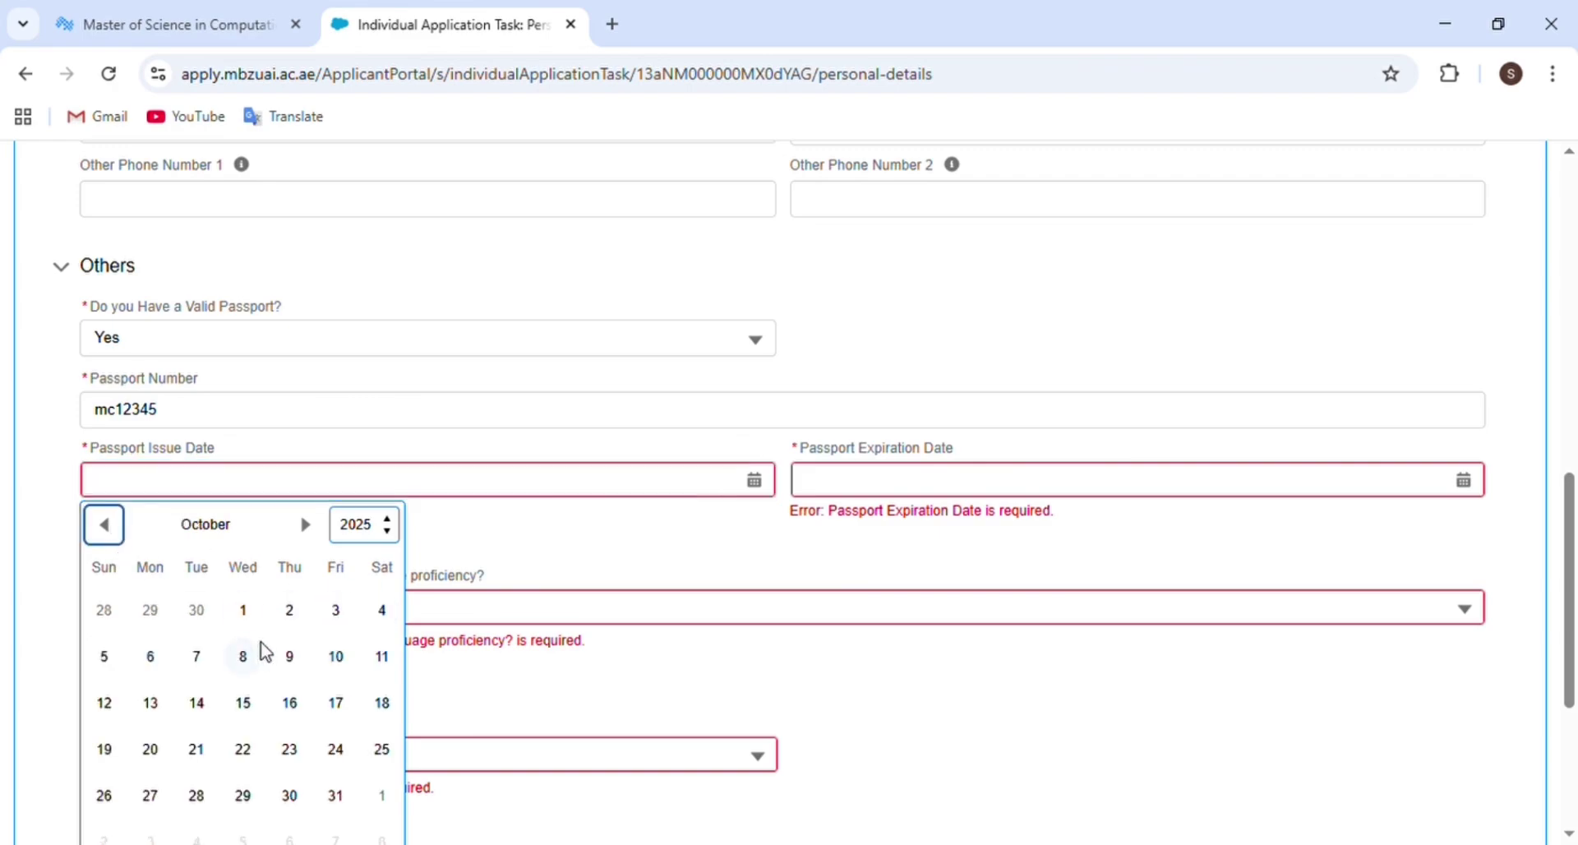
{"action": "left_click", "coordinate": [290, 611]}
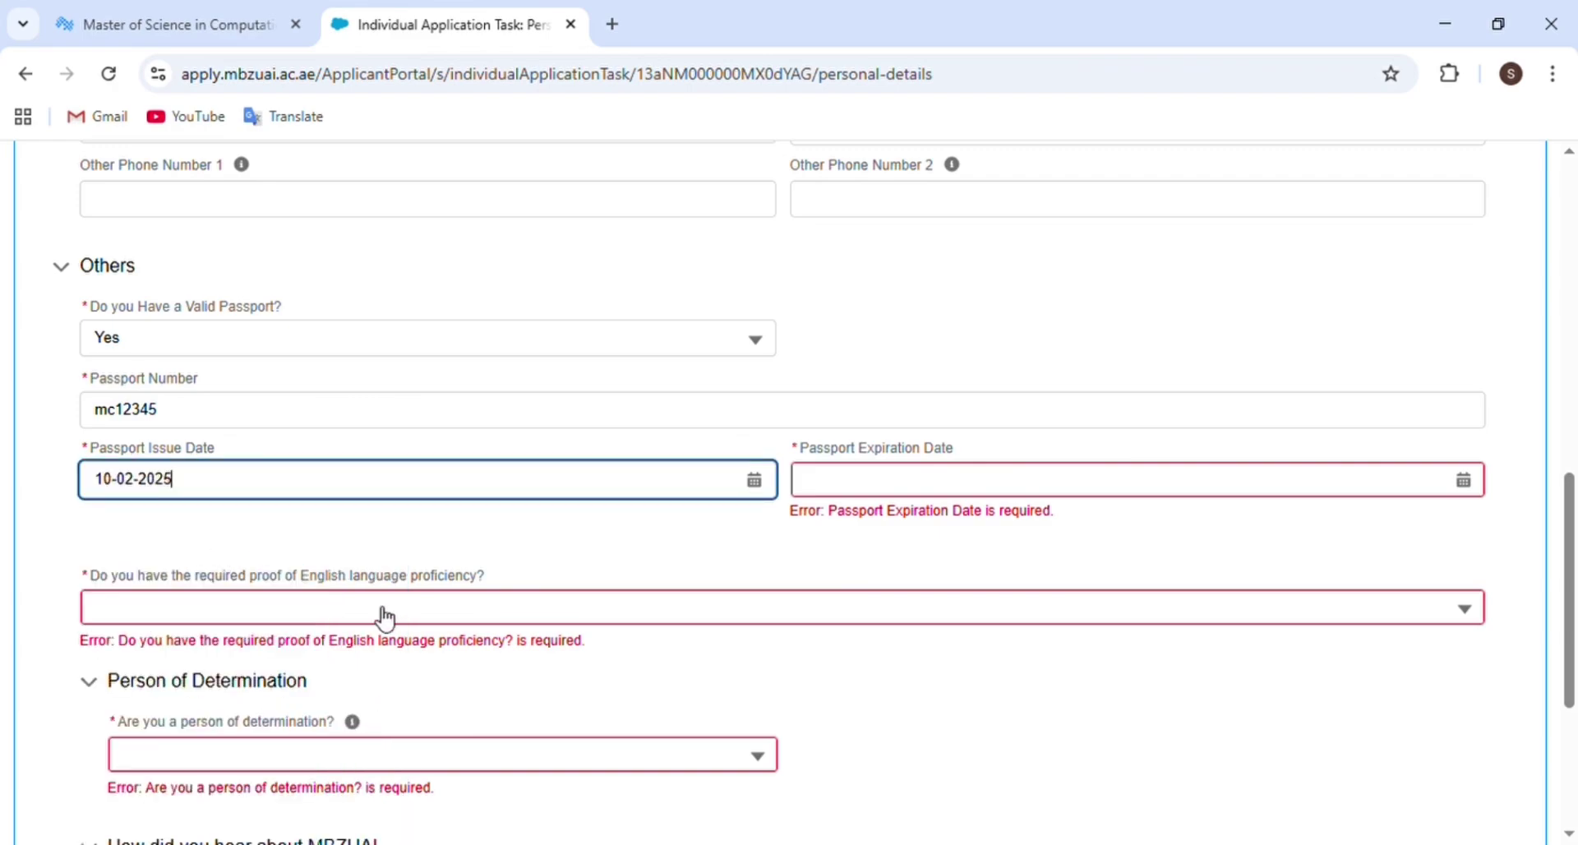
Set the passport expiration date to 10-01-2035 via the calendar's year field
{"action": "left_click", "coordinate": [878, 490]}
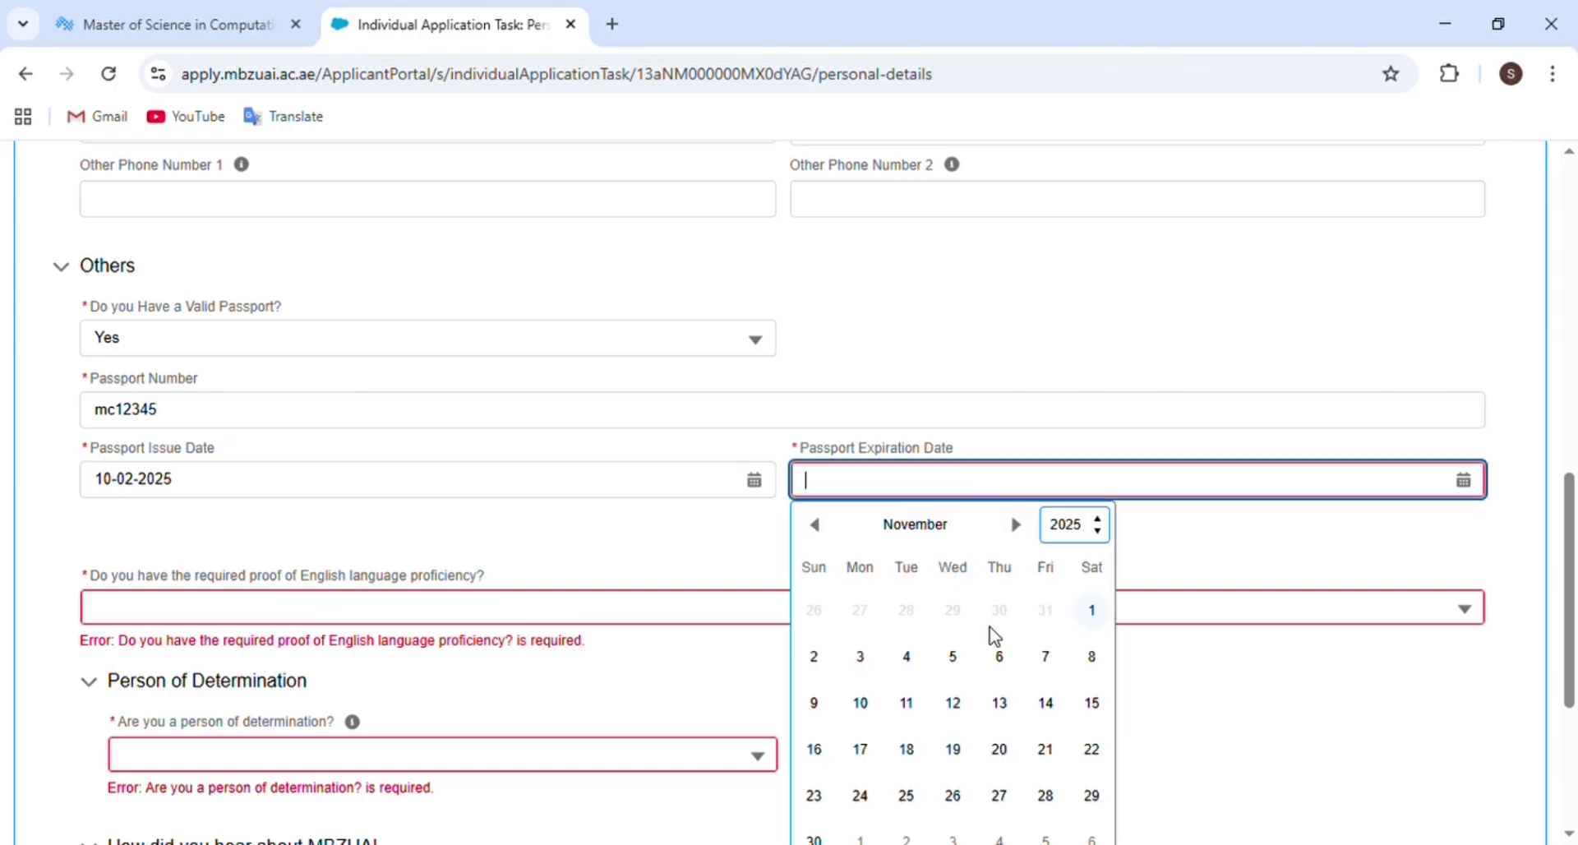
{"action": "left_click", "coordinate": [816, 529]}
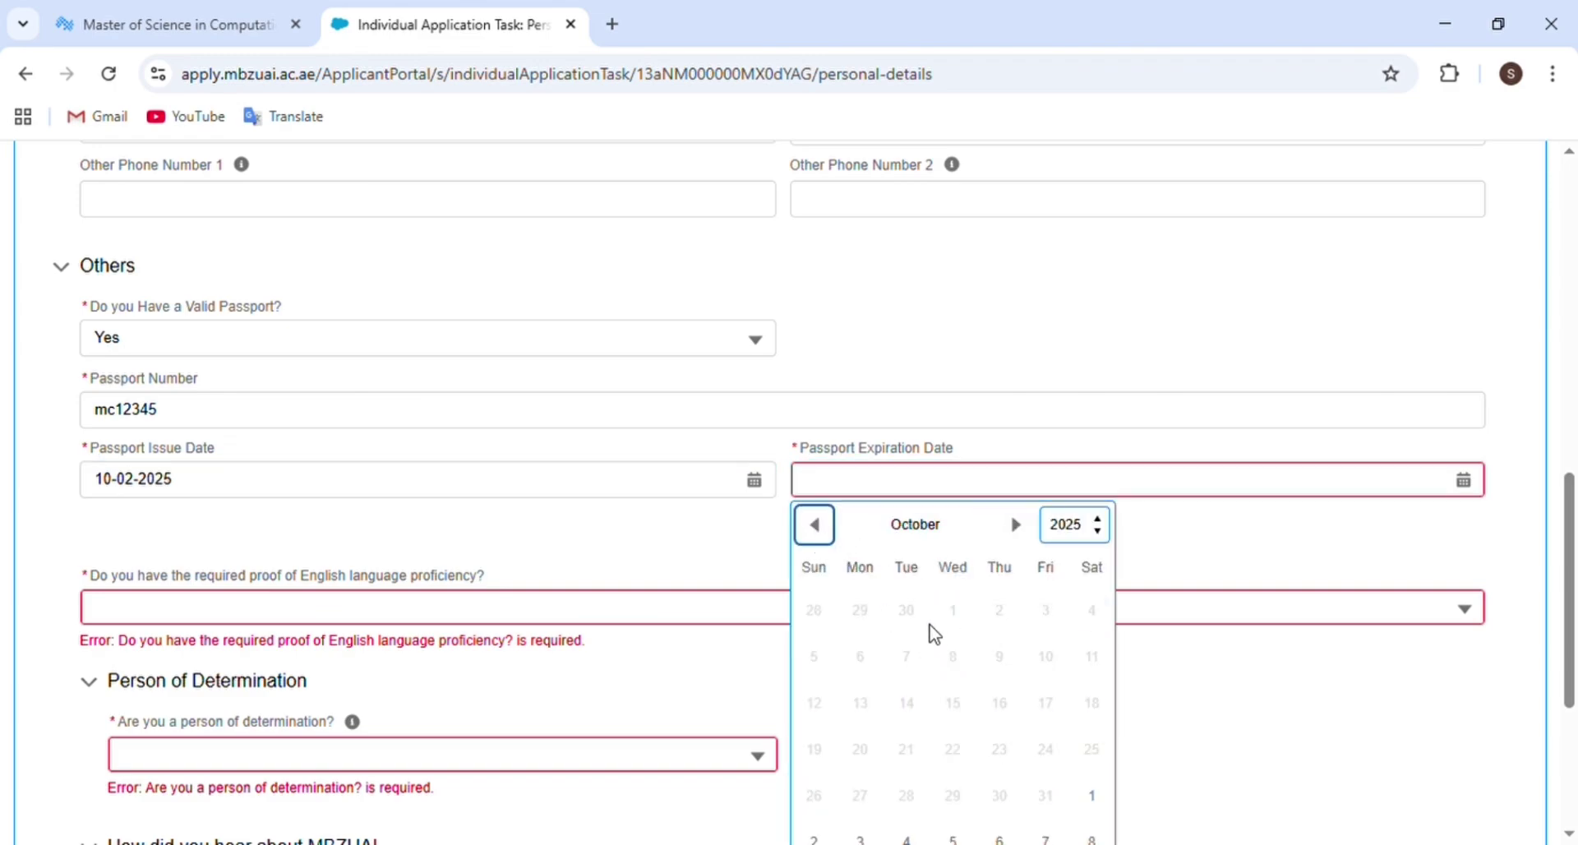
{"action": "left_click", "coordinate": [1098, 524]}
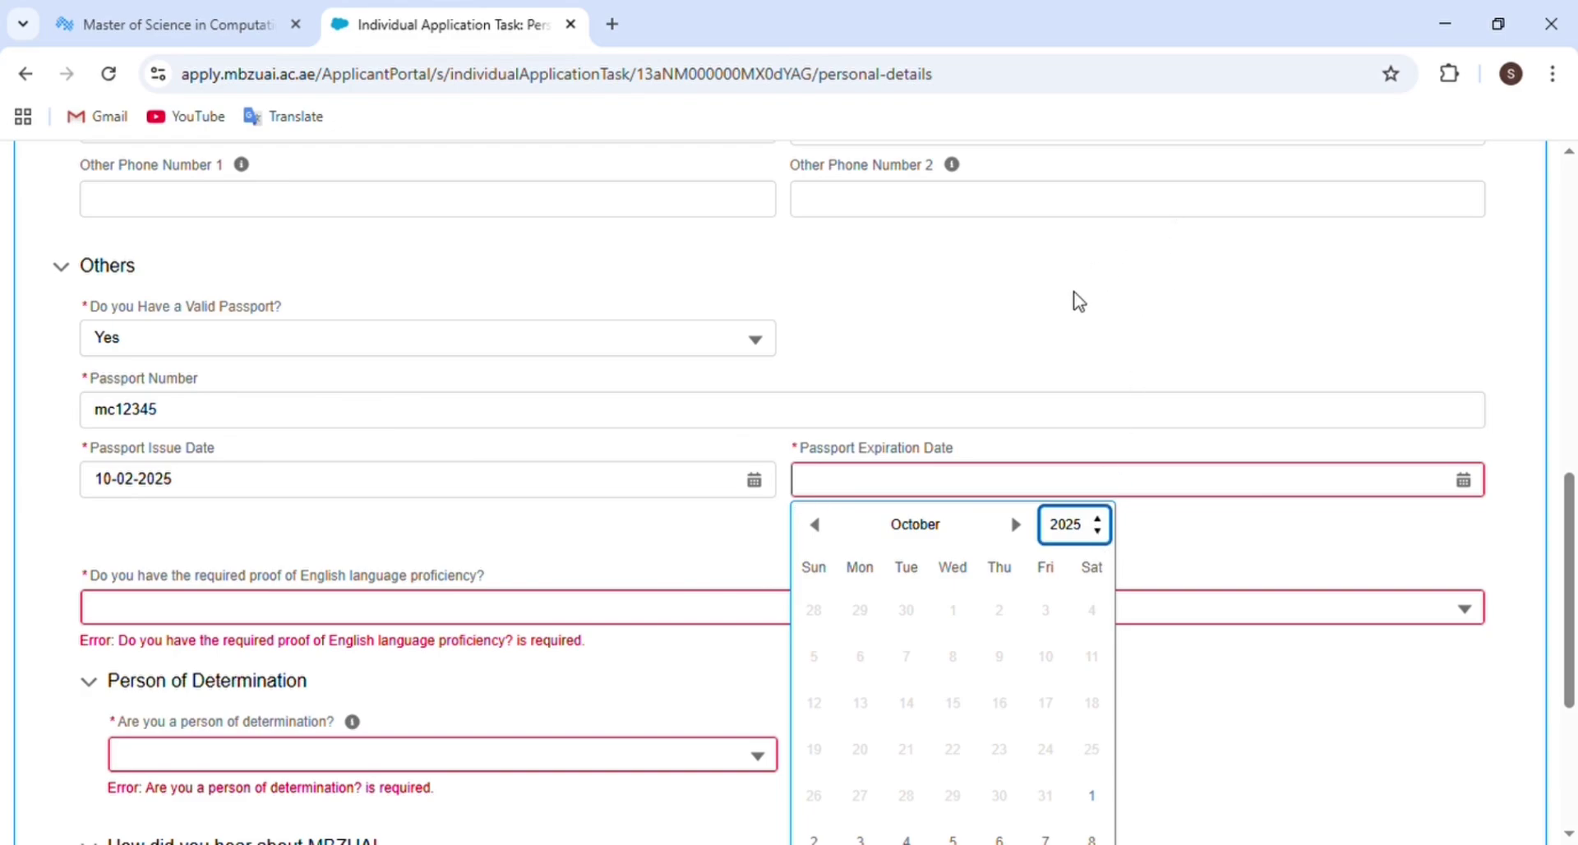
{"action": "type", "text": "2035"}
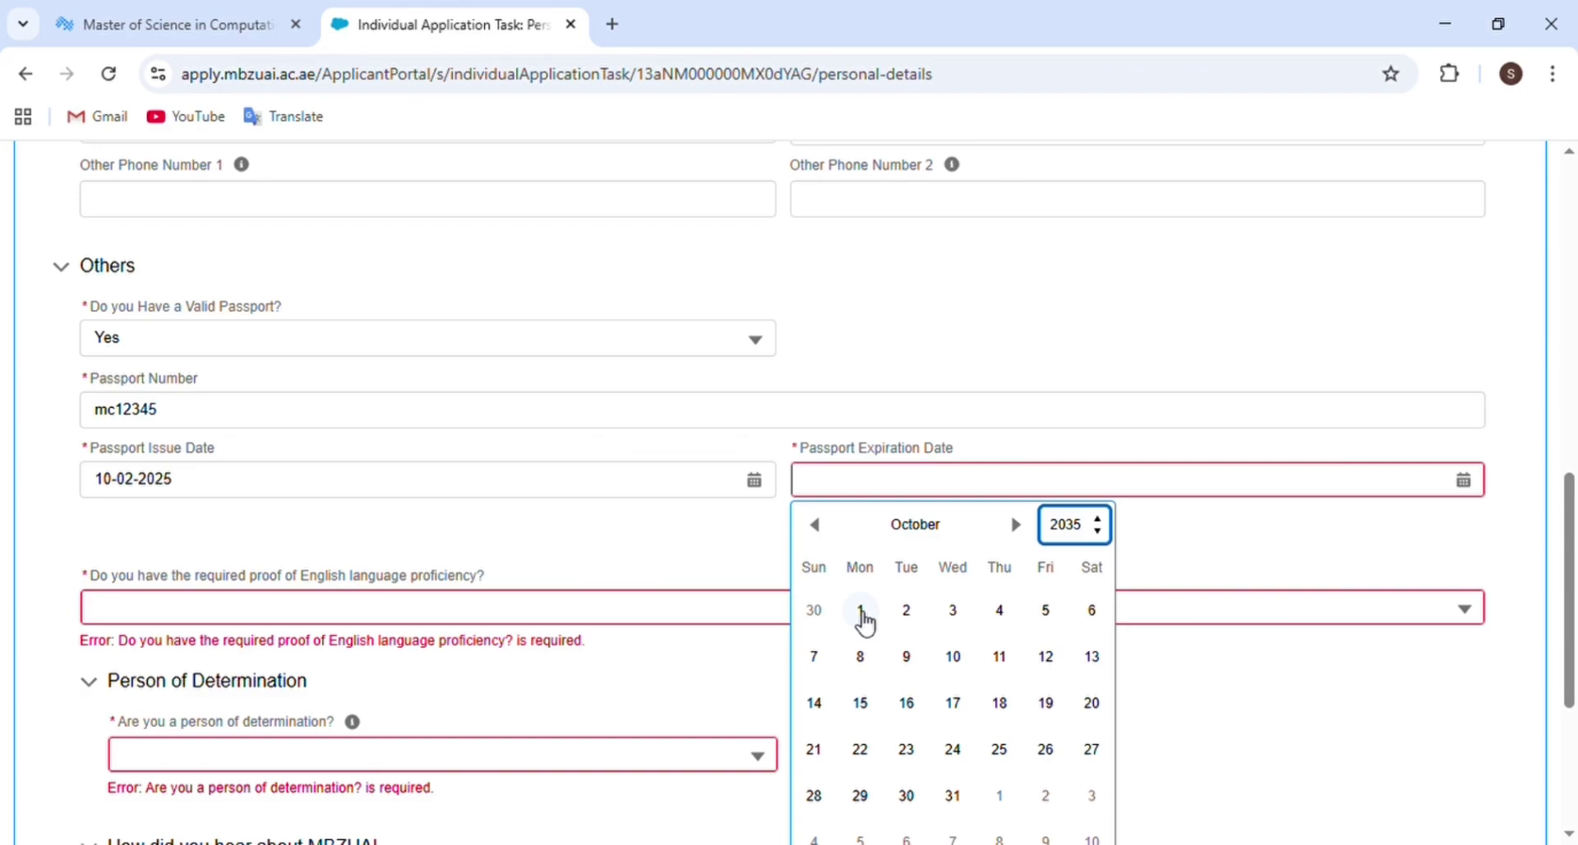
{"action": "left_click", "coordinate": [862, 612]}
{"action": "scroll", "coordinate": [866, 575], "scroll_direction": "down", "scroll_amount": 3}
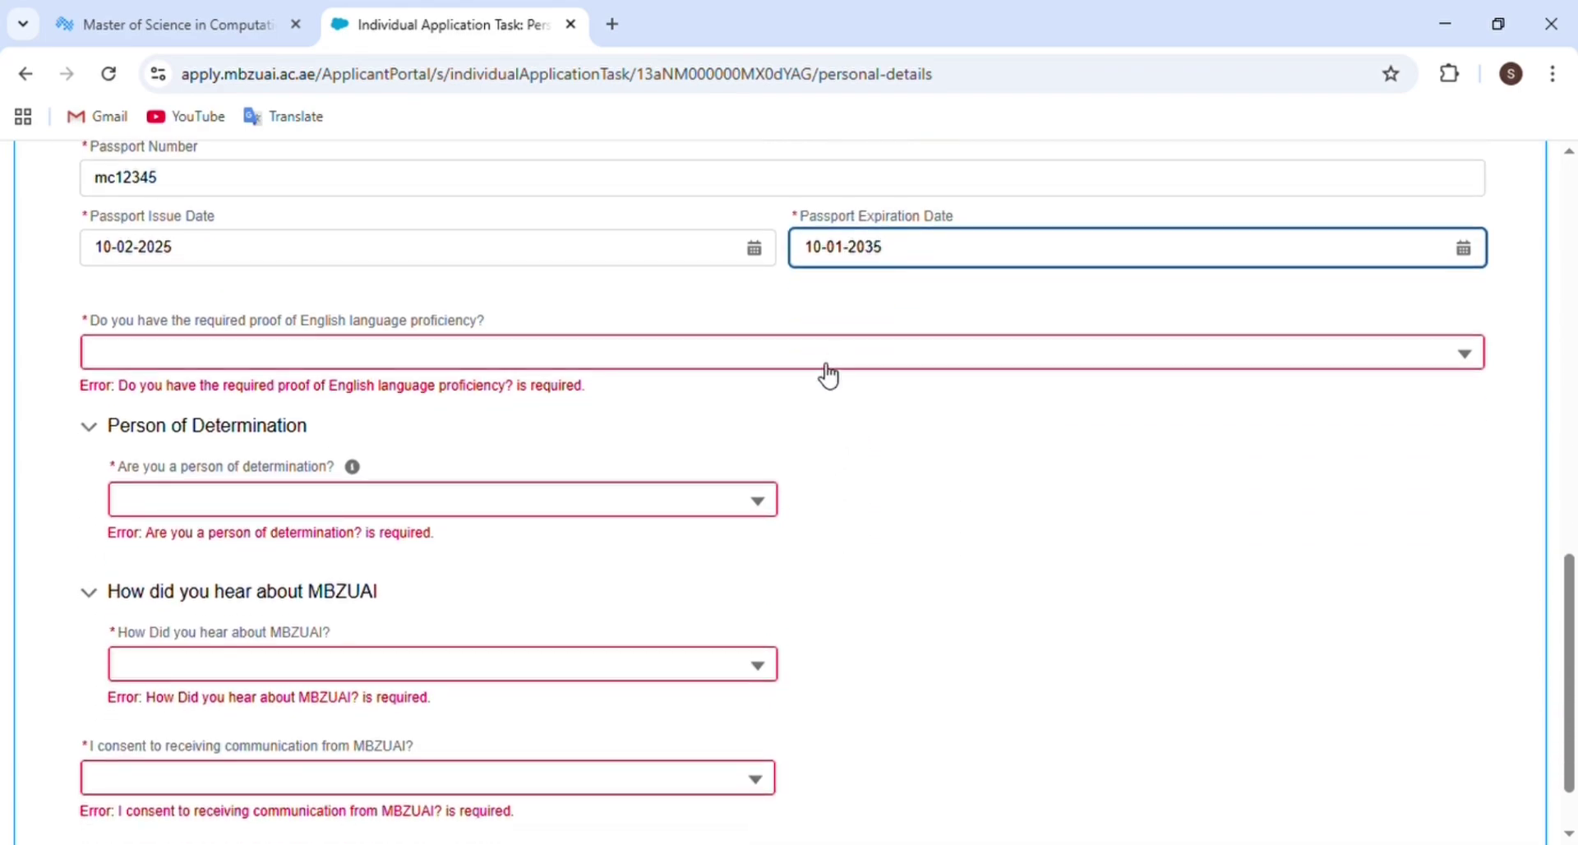
Choose 'Yes, I have a valid IELTS/TOEFL certificate' and correct person of determination from Yes to No
{"action": "left_click", "coordinate": [828, 370]}
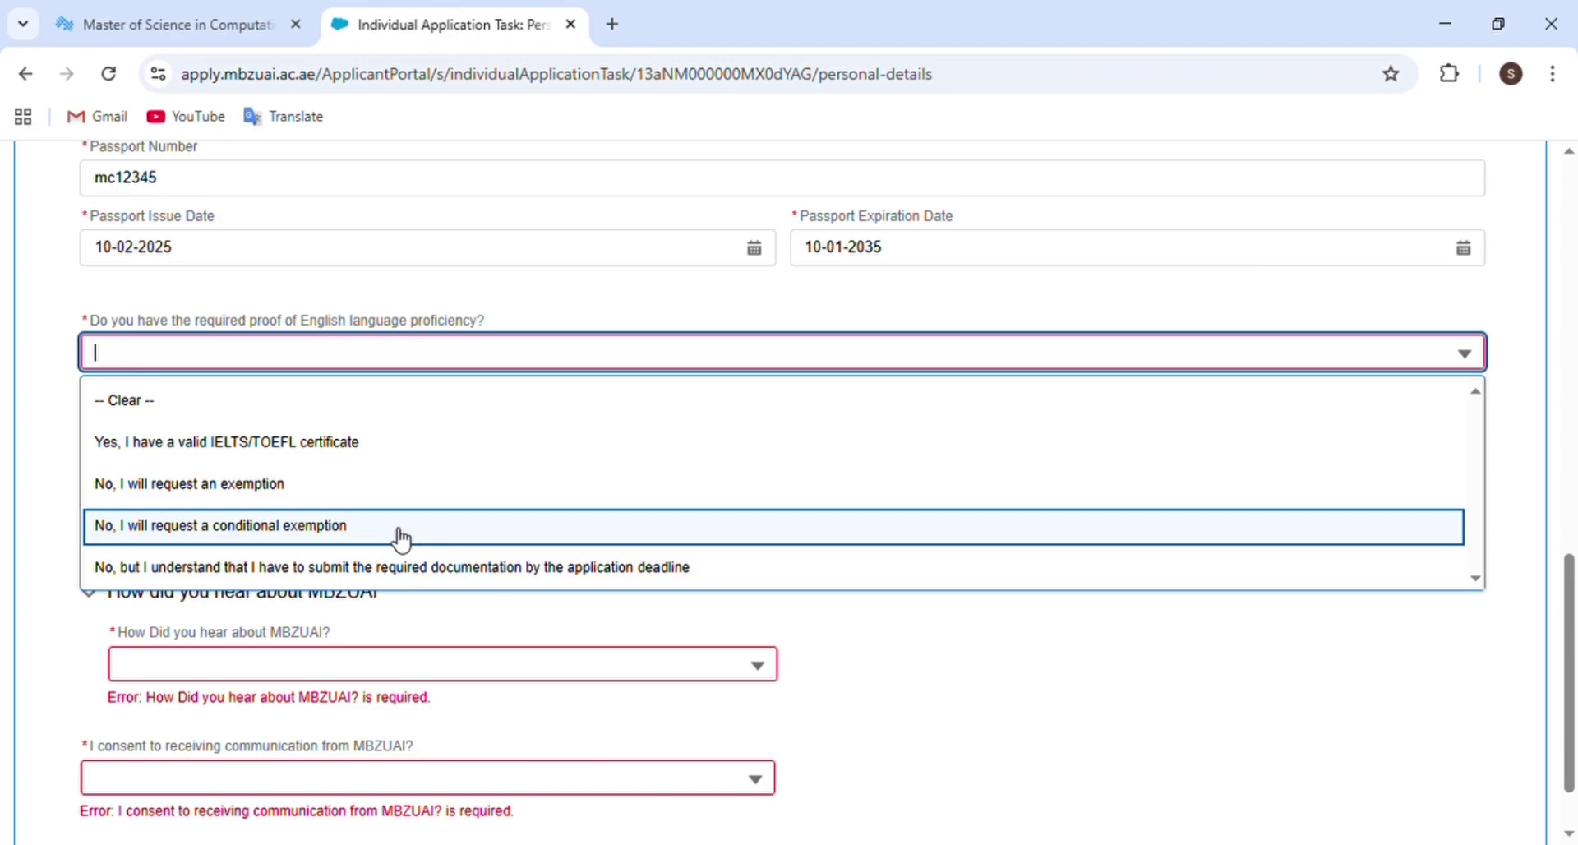
{"action": "left_click", "coordinate": [359, 447]}
{"action": "left_click", "coordinate": [334, 478]}
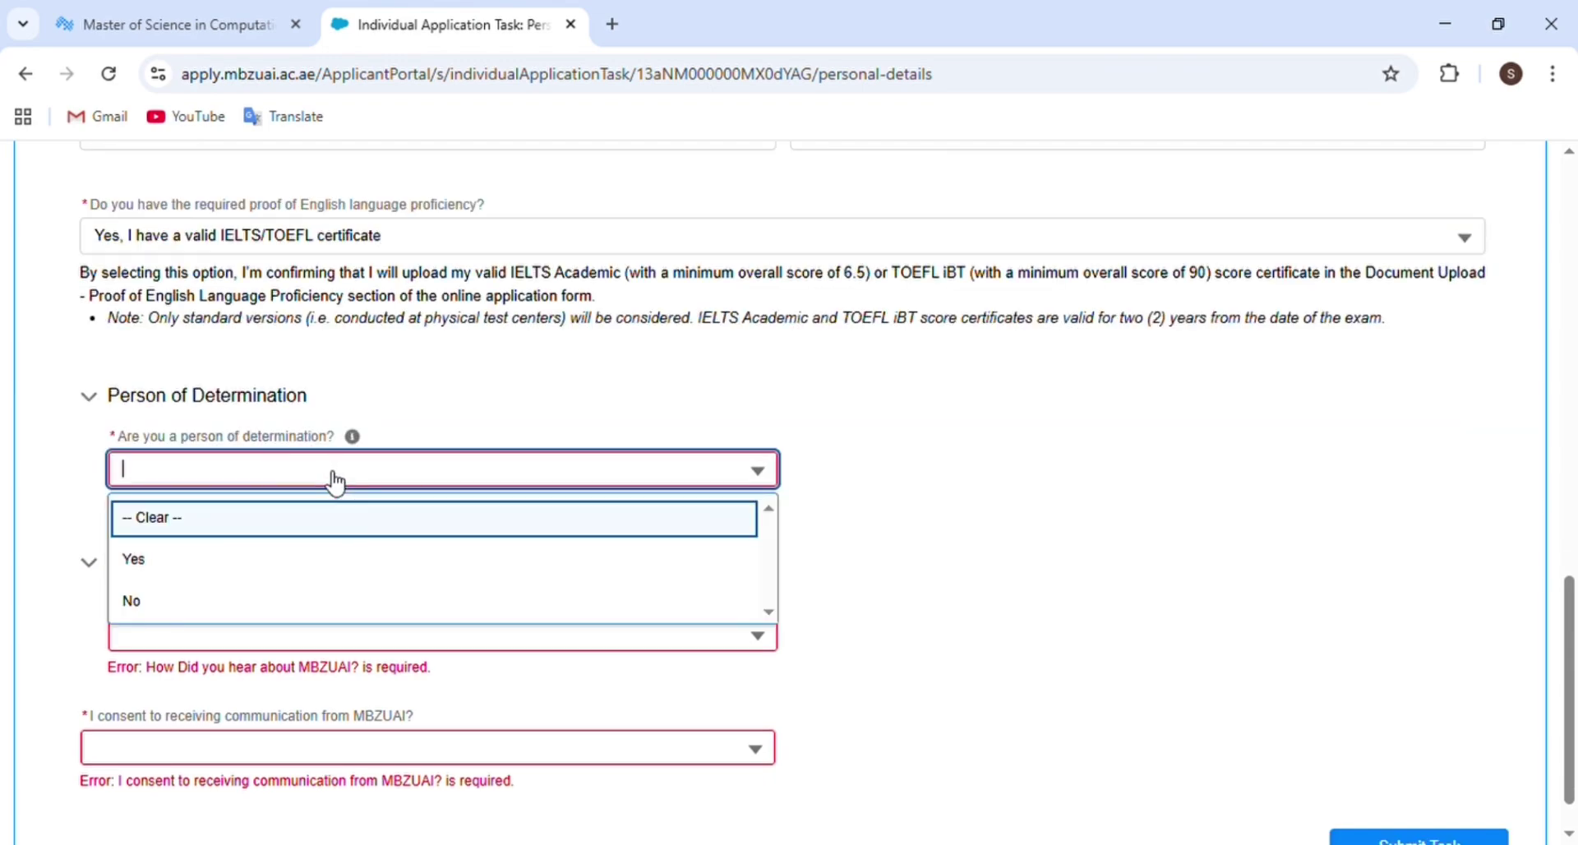
{"action": "left_click", "coordinate": [311, 561]}
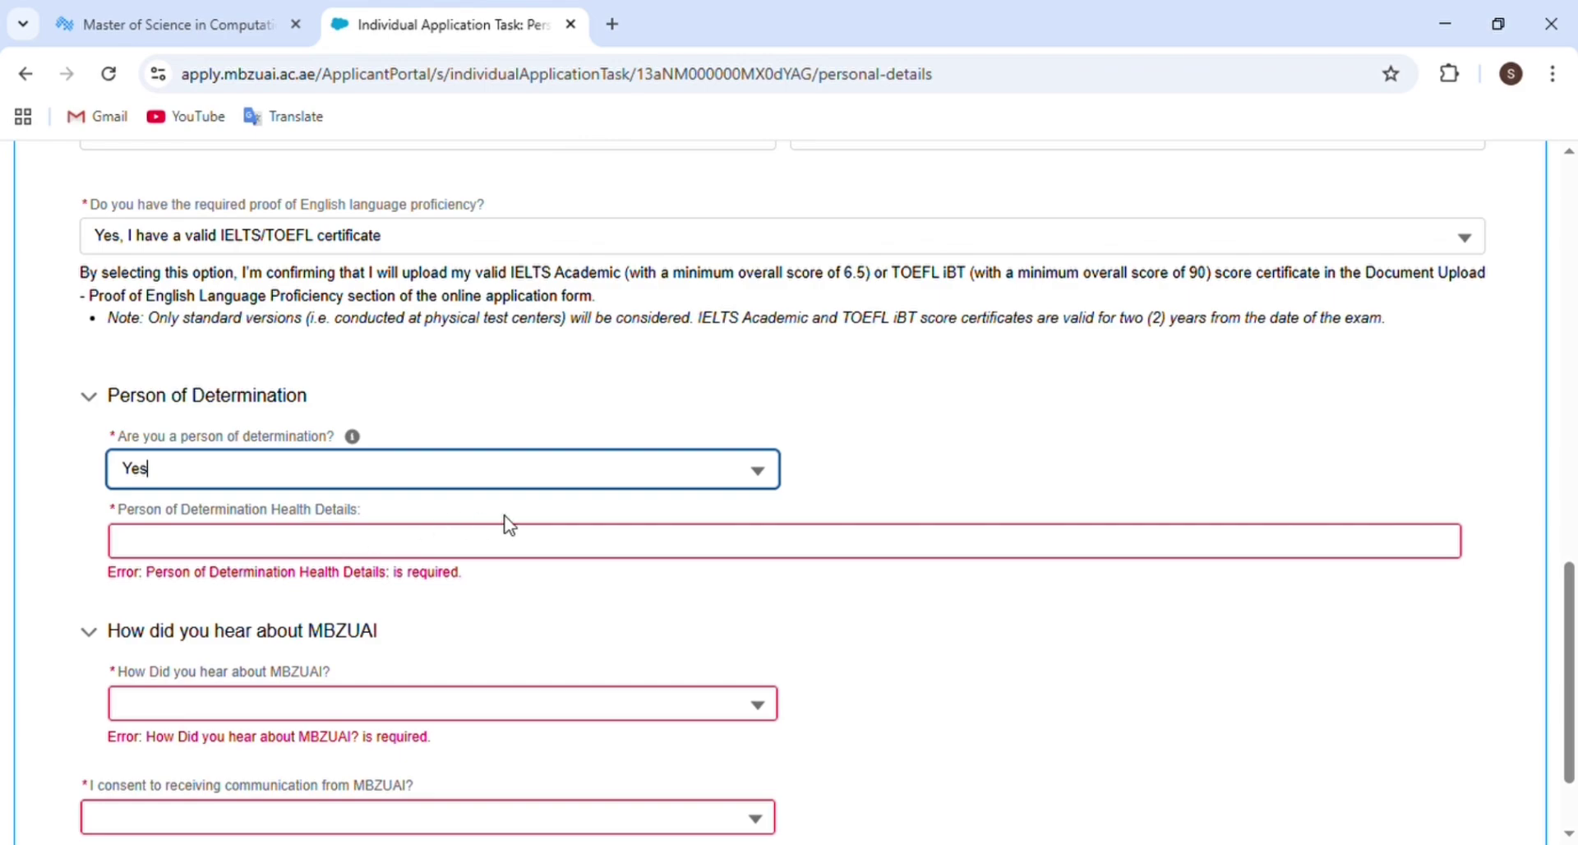
{"action": "left_click", "coordinate": [356, 483]}
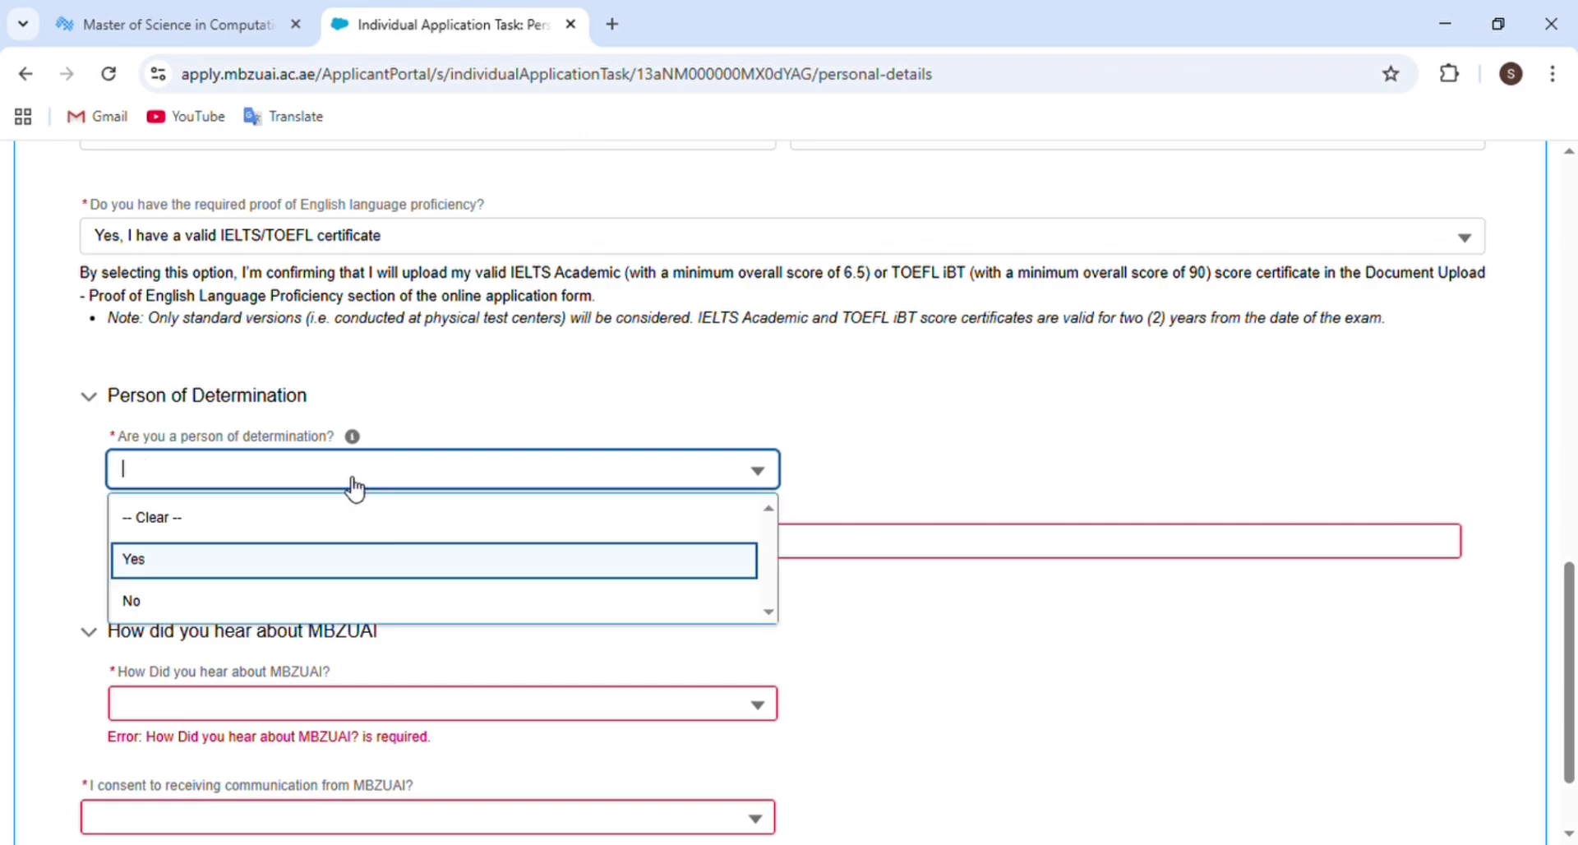
{"action": "left_click", "coordinate": [311, 604]}
{"action": "left_click", "coordinate": [854, 493]}
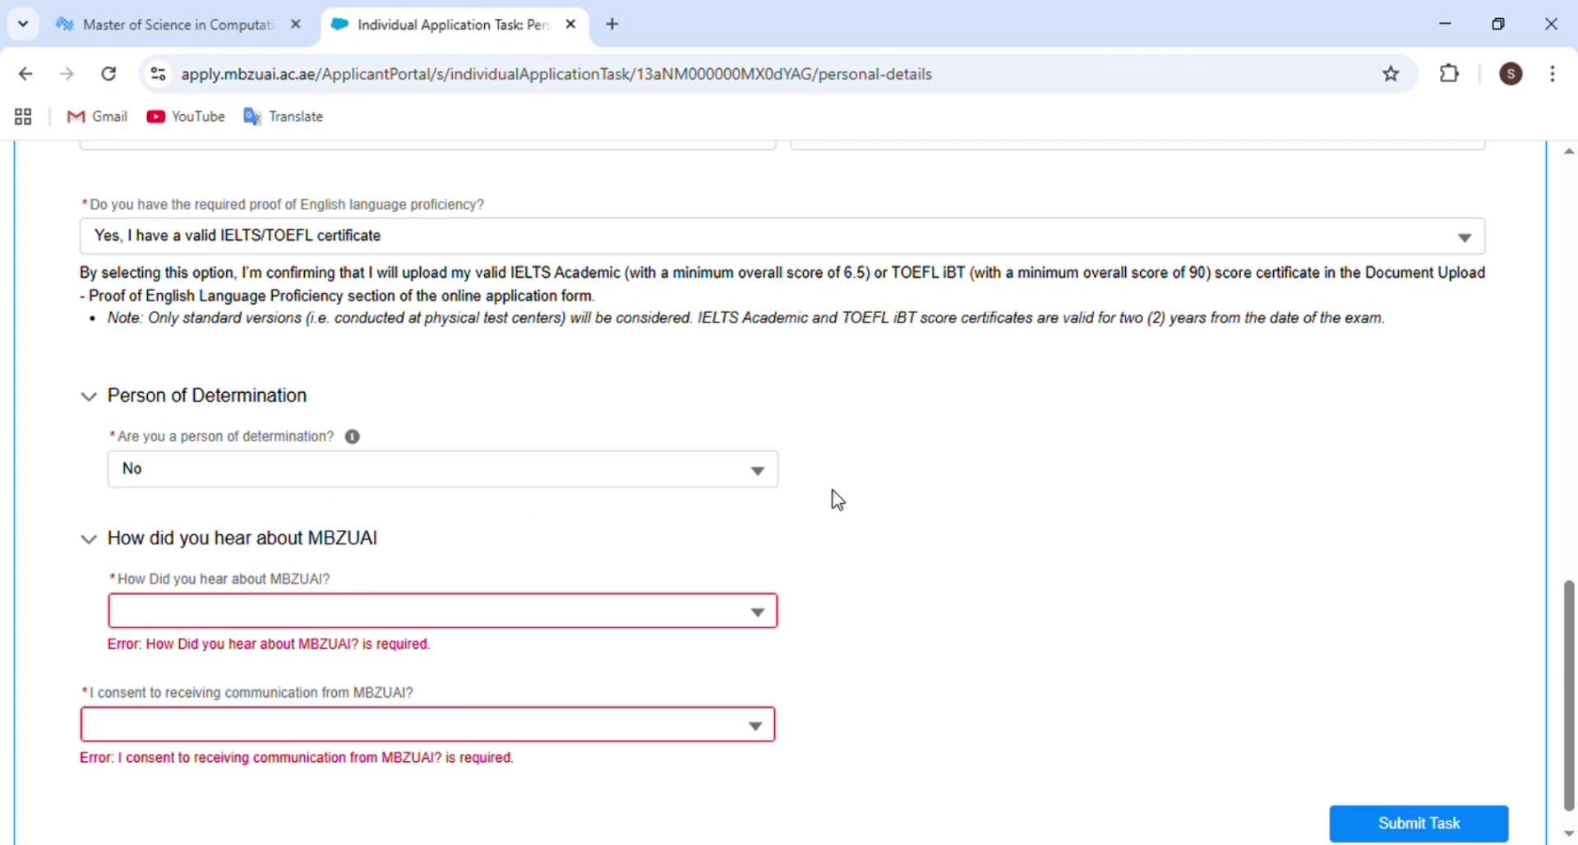
{"action": "mouse_move", "coordinate": [360, 448]}
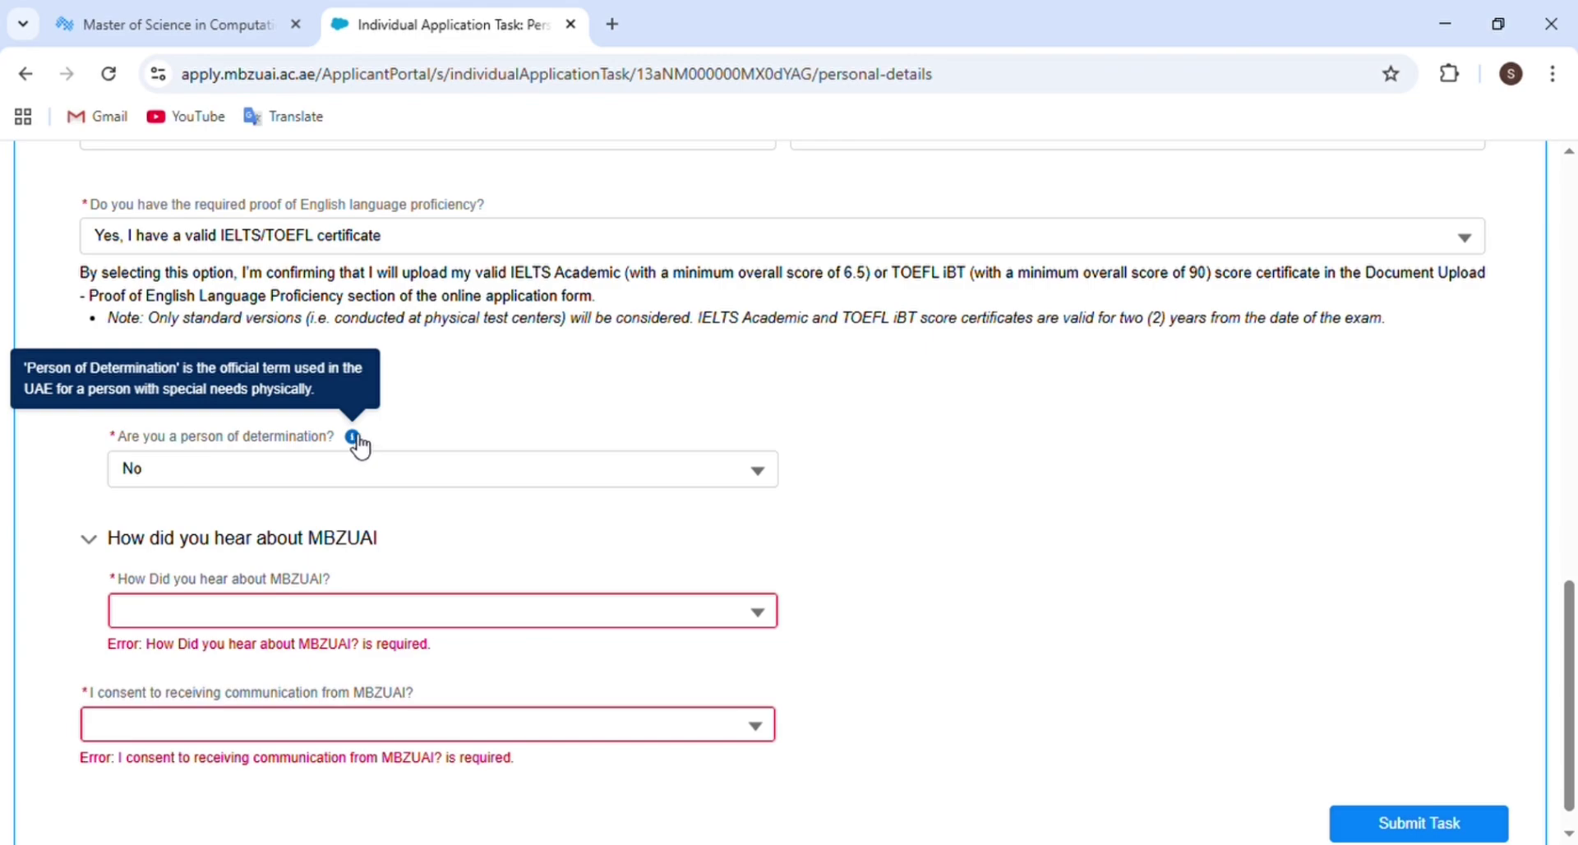
{"action": "scroll", "coordinate": [359, 448], "scroll_direction": "down", "scroll_amount": 1}
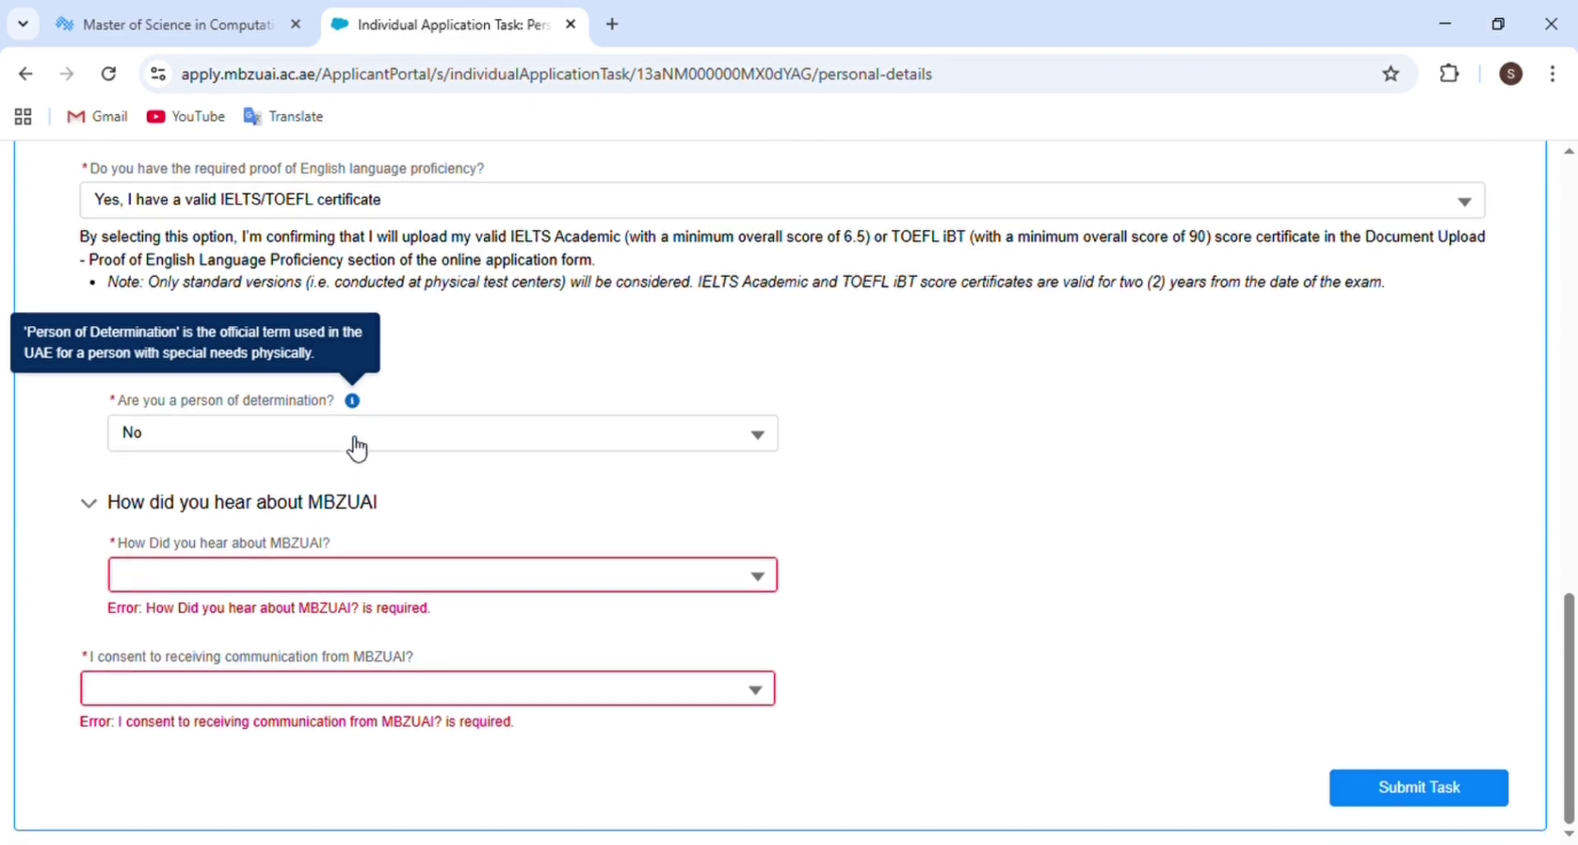
Answer 'How did you hear about MBZUAI?' with Other, citing a YouTube channel as the source
{"action": "left_click", "coordinate": [394, 579]}
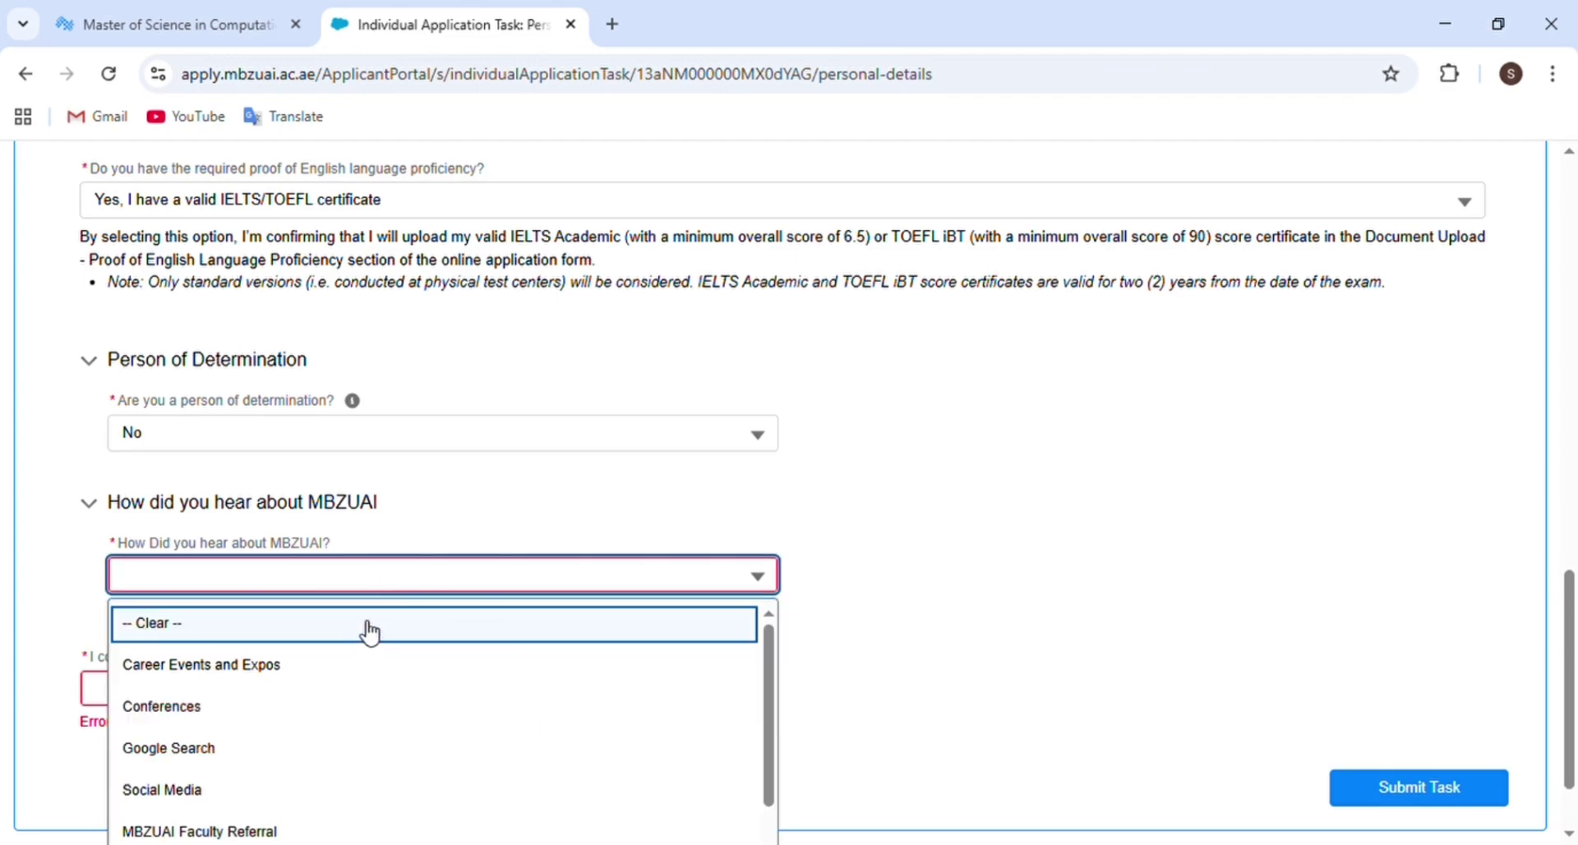
{"action": "scroll", "coordinate": [368, 633], "scroll_direction": "down", "scroll_amount": 5}
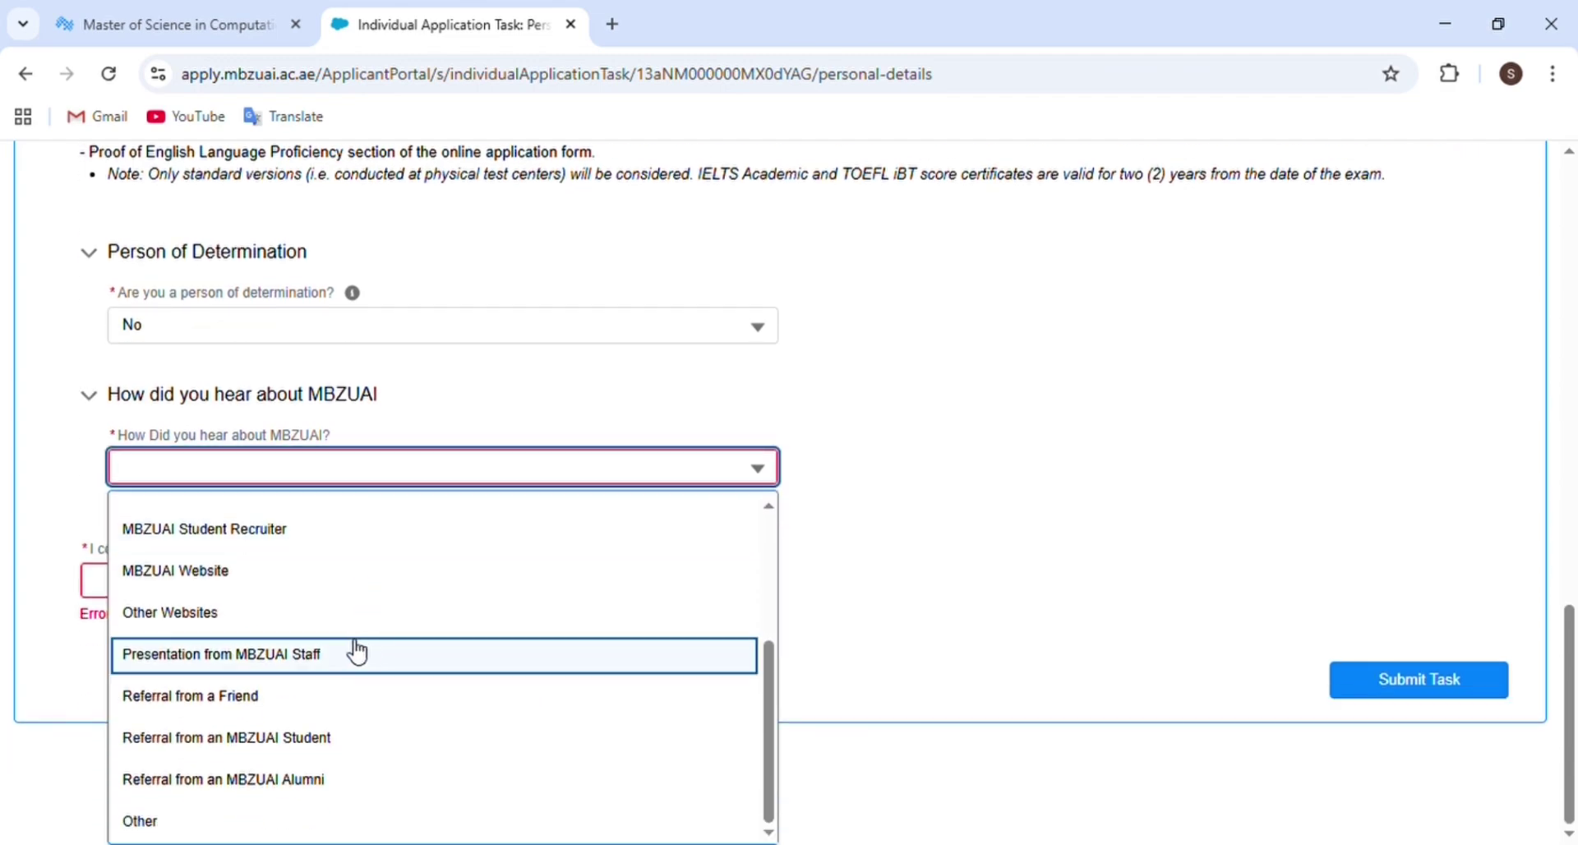
{"action": "left_click", "coordinate": [287, 822]}
{"action": "left_click", "coordinate": [846, 595]}
{"action": "type", "text": "siyab in korea youtube"}
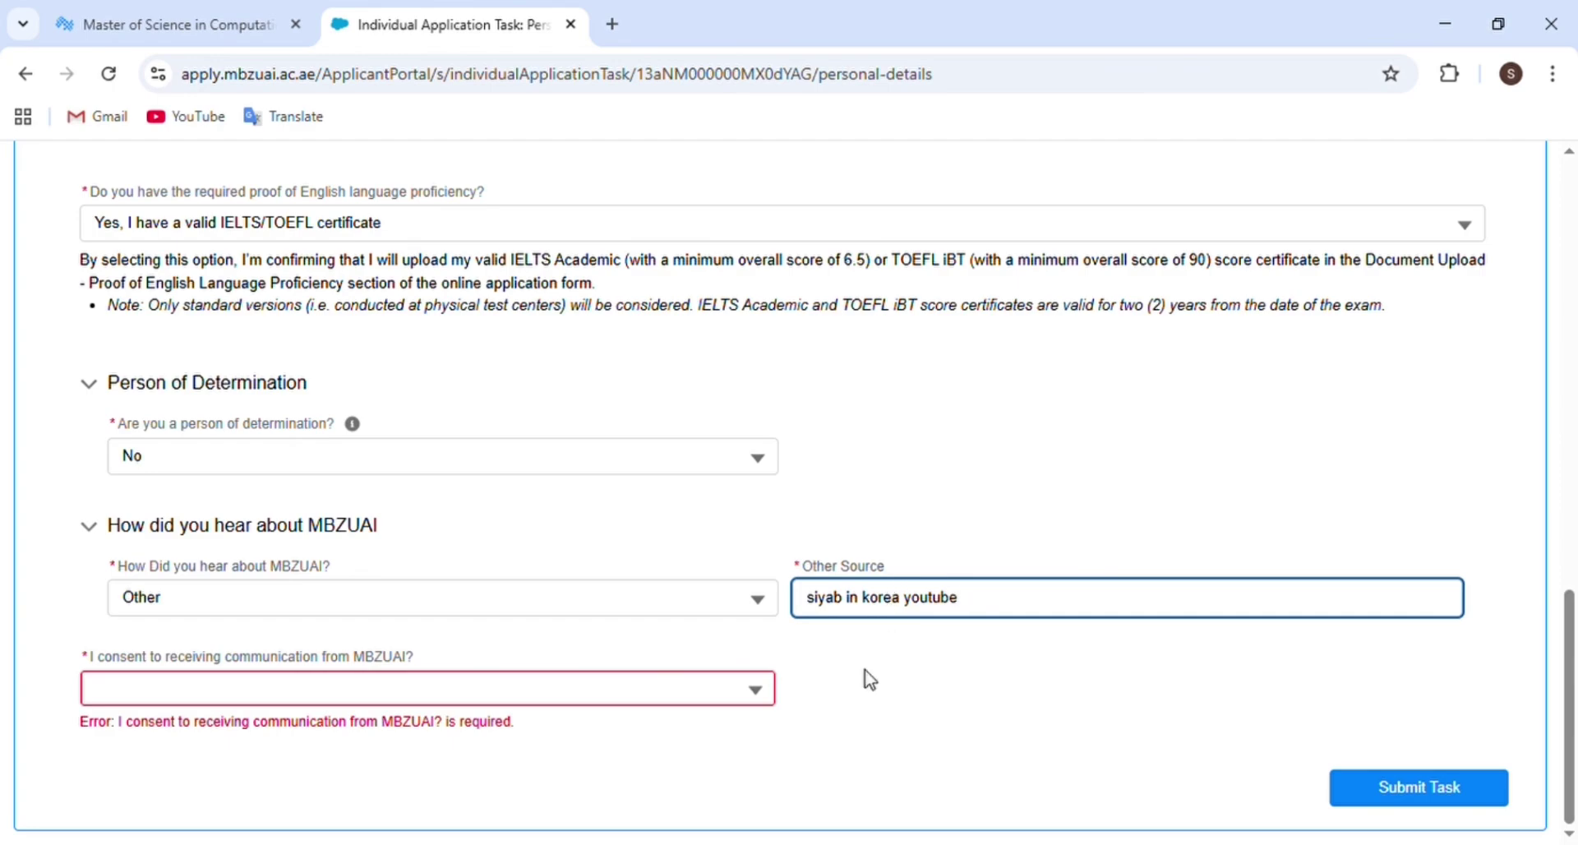
{"action": "left_click", "coordinate": [904, 700]}
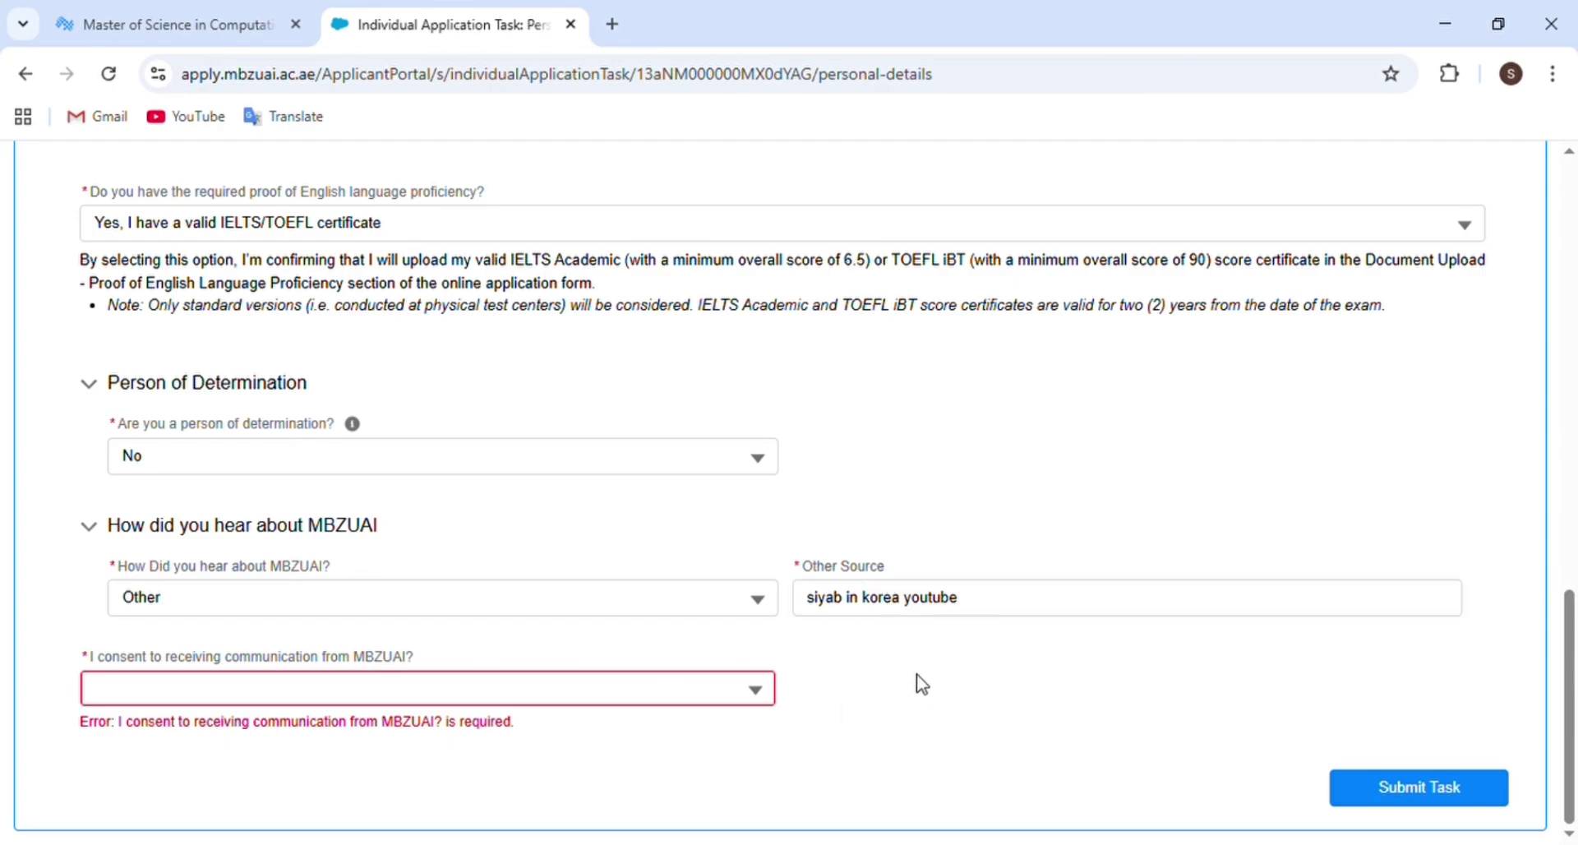
Set communication consent to Yes and submit the Personal Details task
{"action": "left_click", "coordinate": [631, 700]}
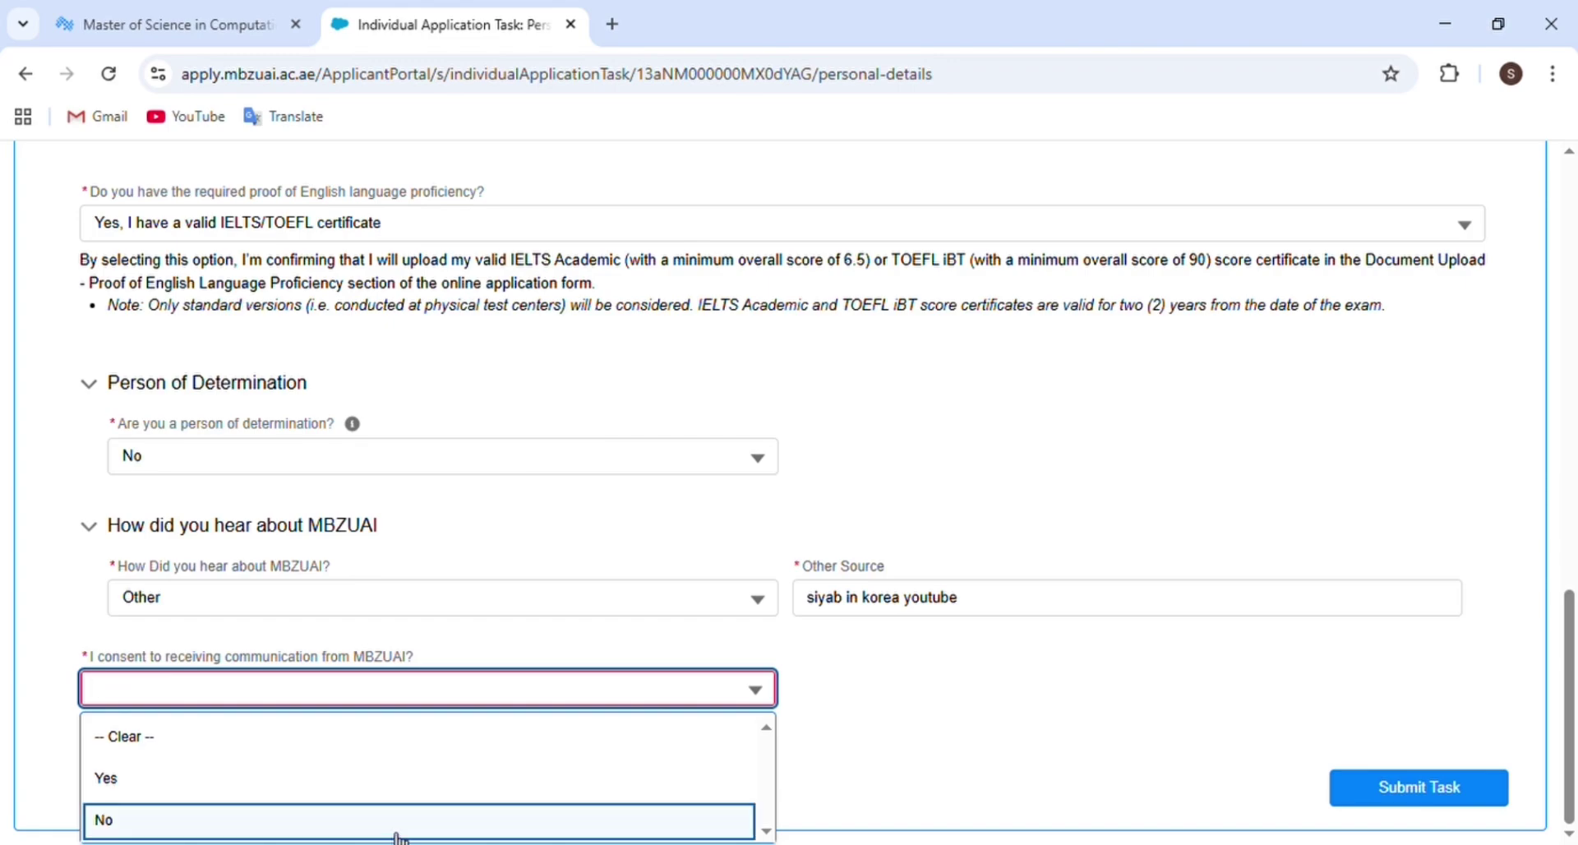
{"action": "left_click", "coordinate": [401, 778]}
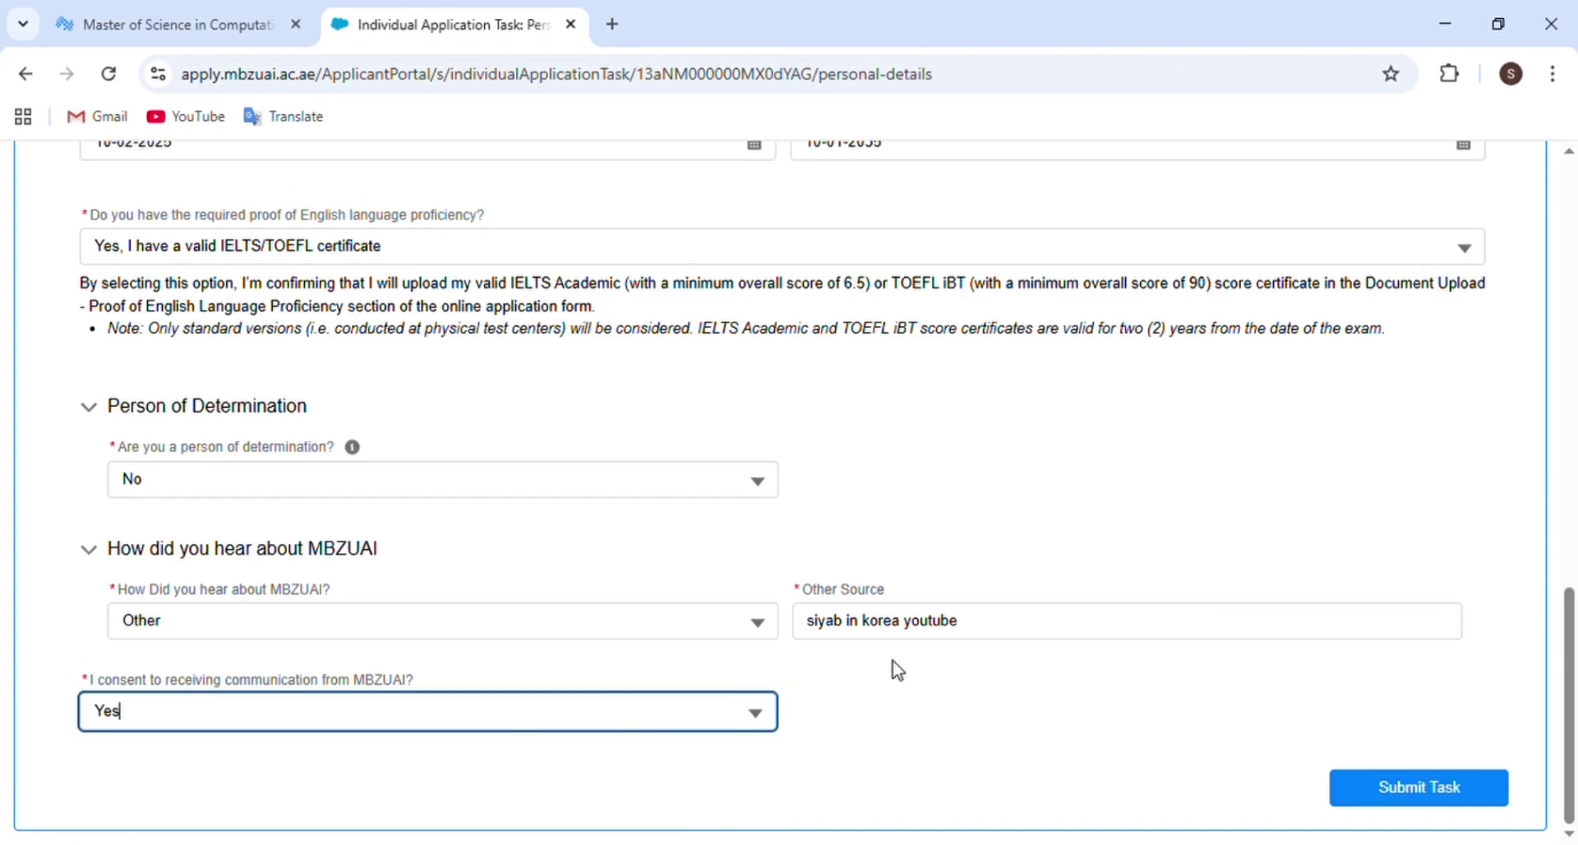
{"action": "left_click", "coordinate": [1436, 794]}
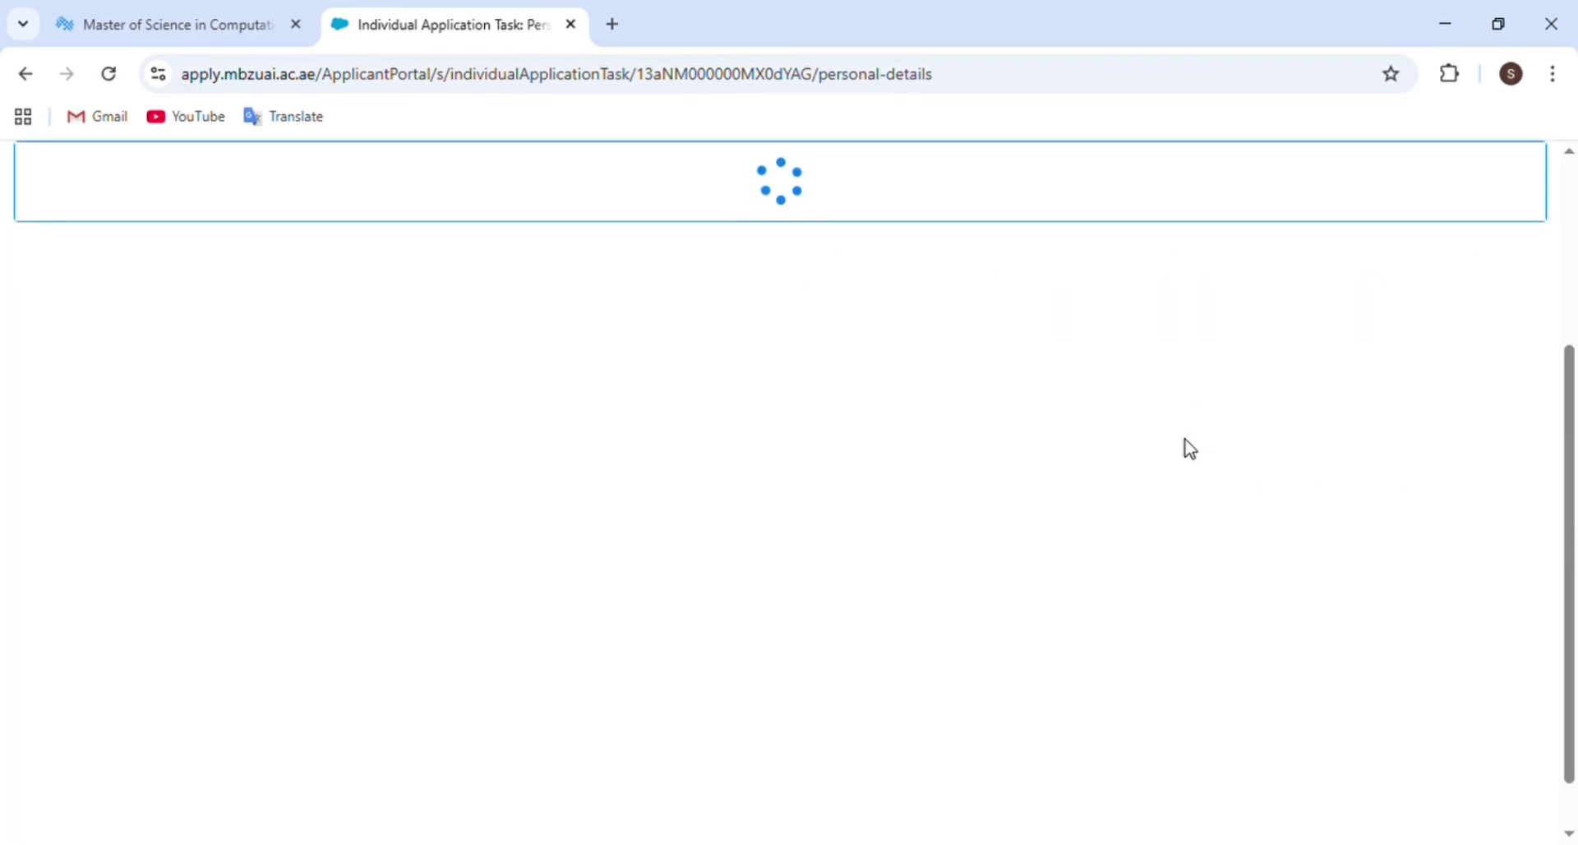
Start the Preferred Faculty task from the Application Tasks list on My Applications
{"action": "scroll", "coordinate": [1183, 436], "scroll_direction": "down", "scroll_amount": 3}
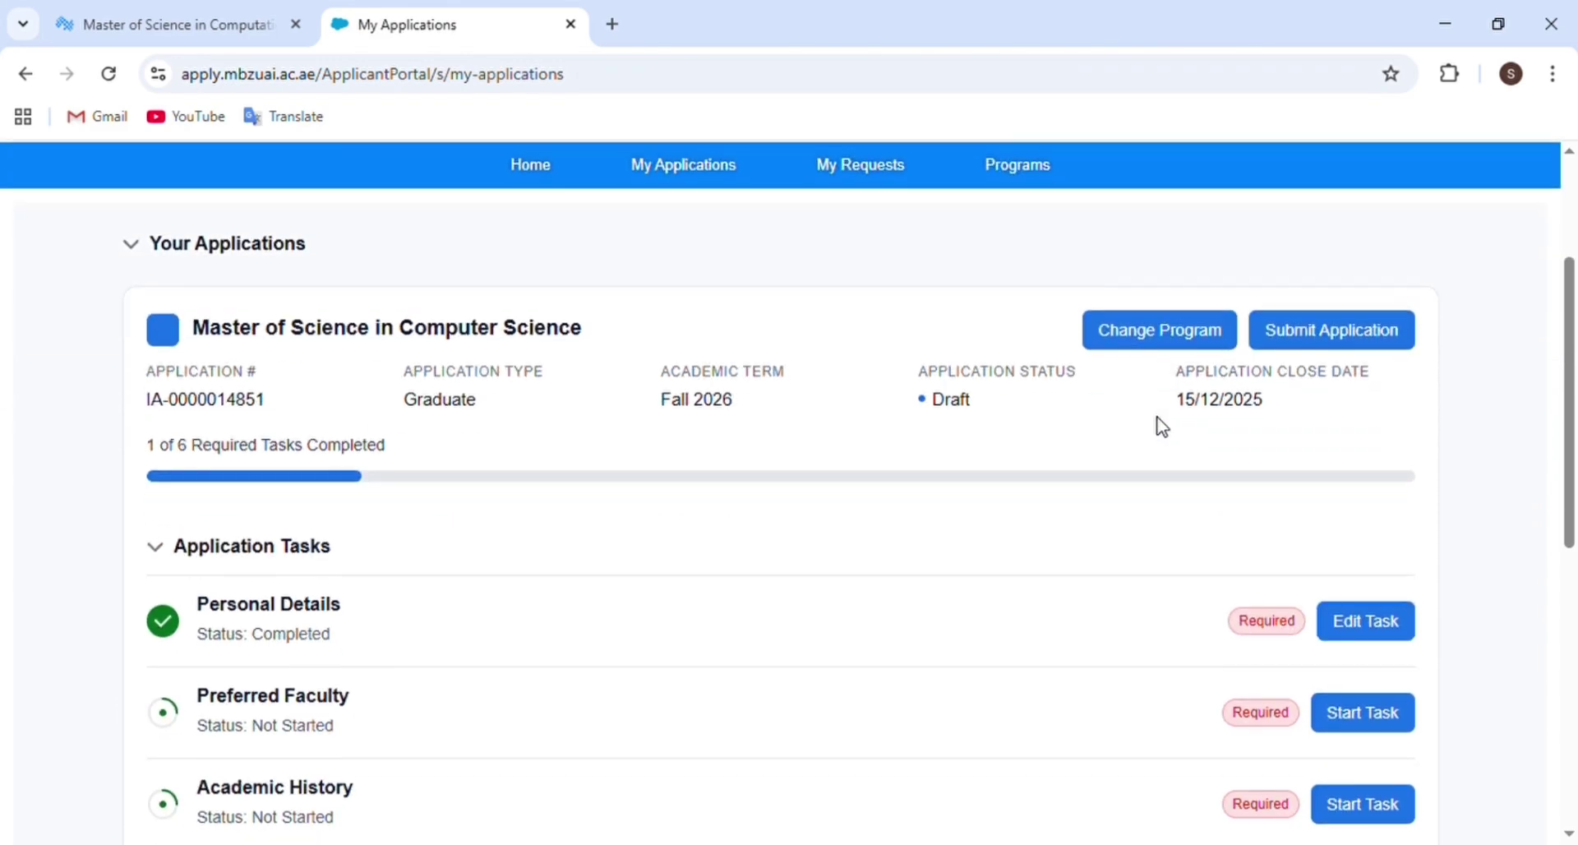
{"action": "scroll", "coordinate": [1175, 592], "scroll_direction": "down", "scroll_amount": 4}
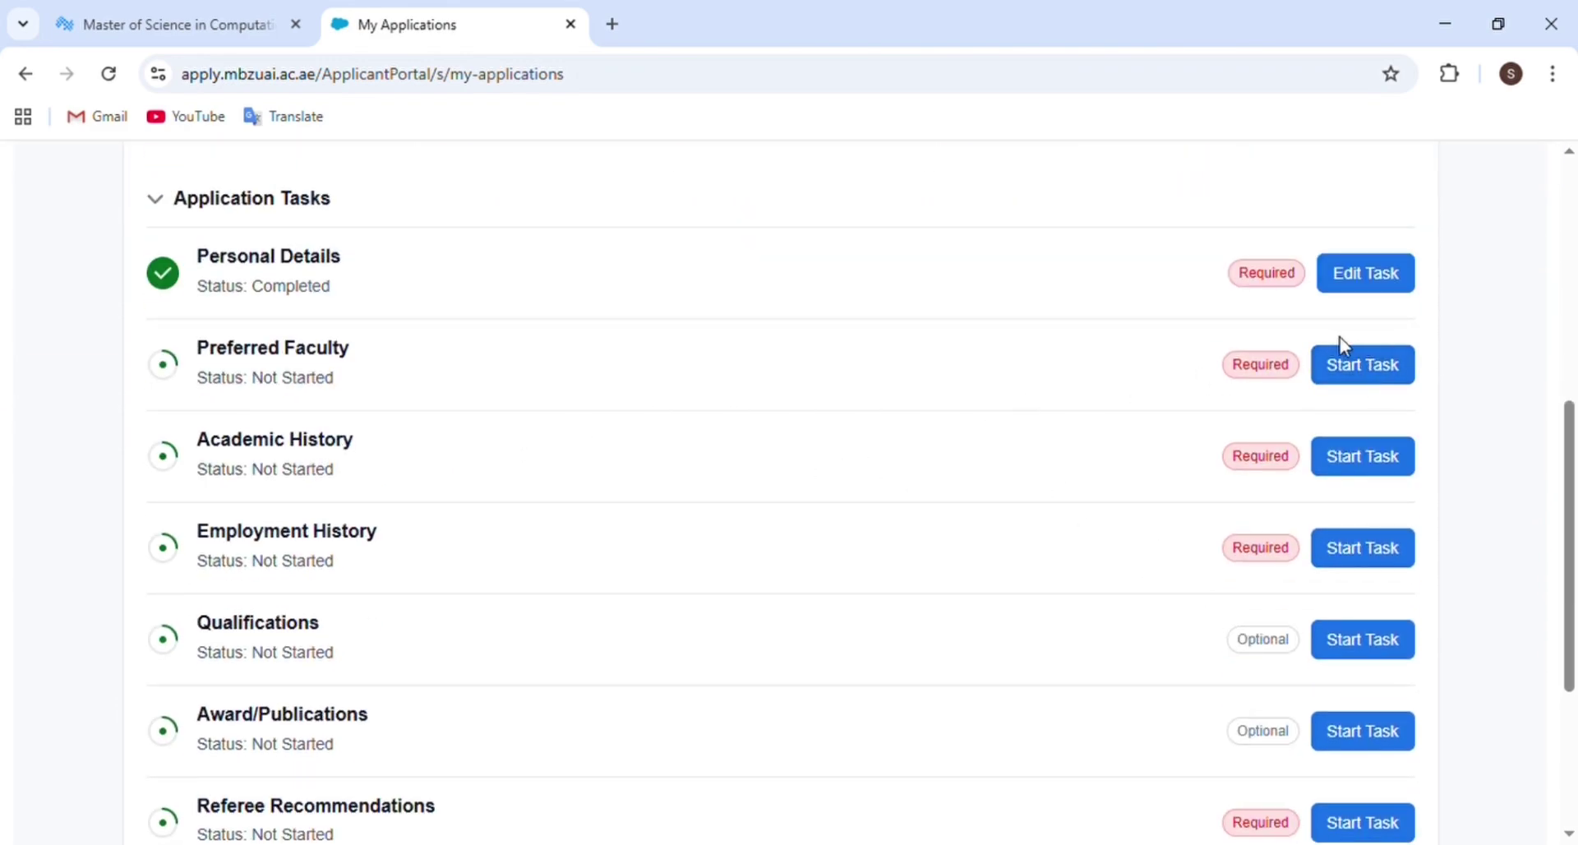
{"action": "left_click", "coordinate": [1352, 366]}
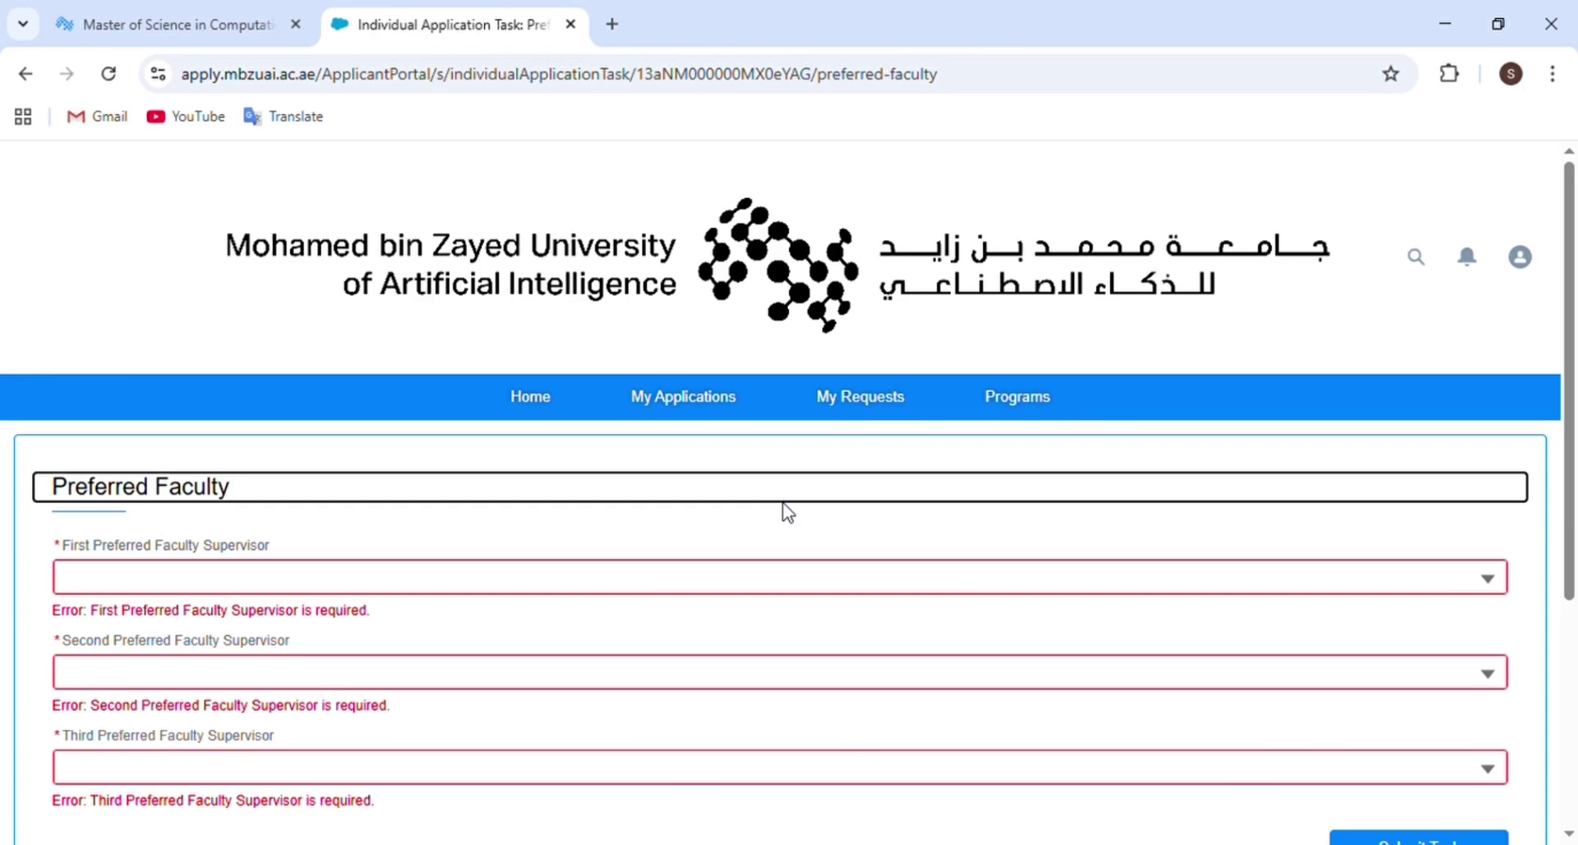
Pick the first and second preferred faculty supervisors from their dropdowns
{"action": "left_click", "coordinate": [400, 583]}
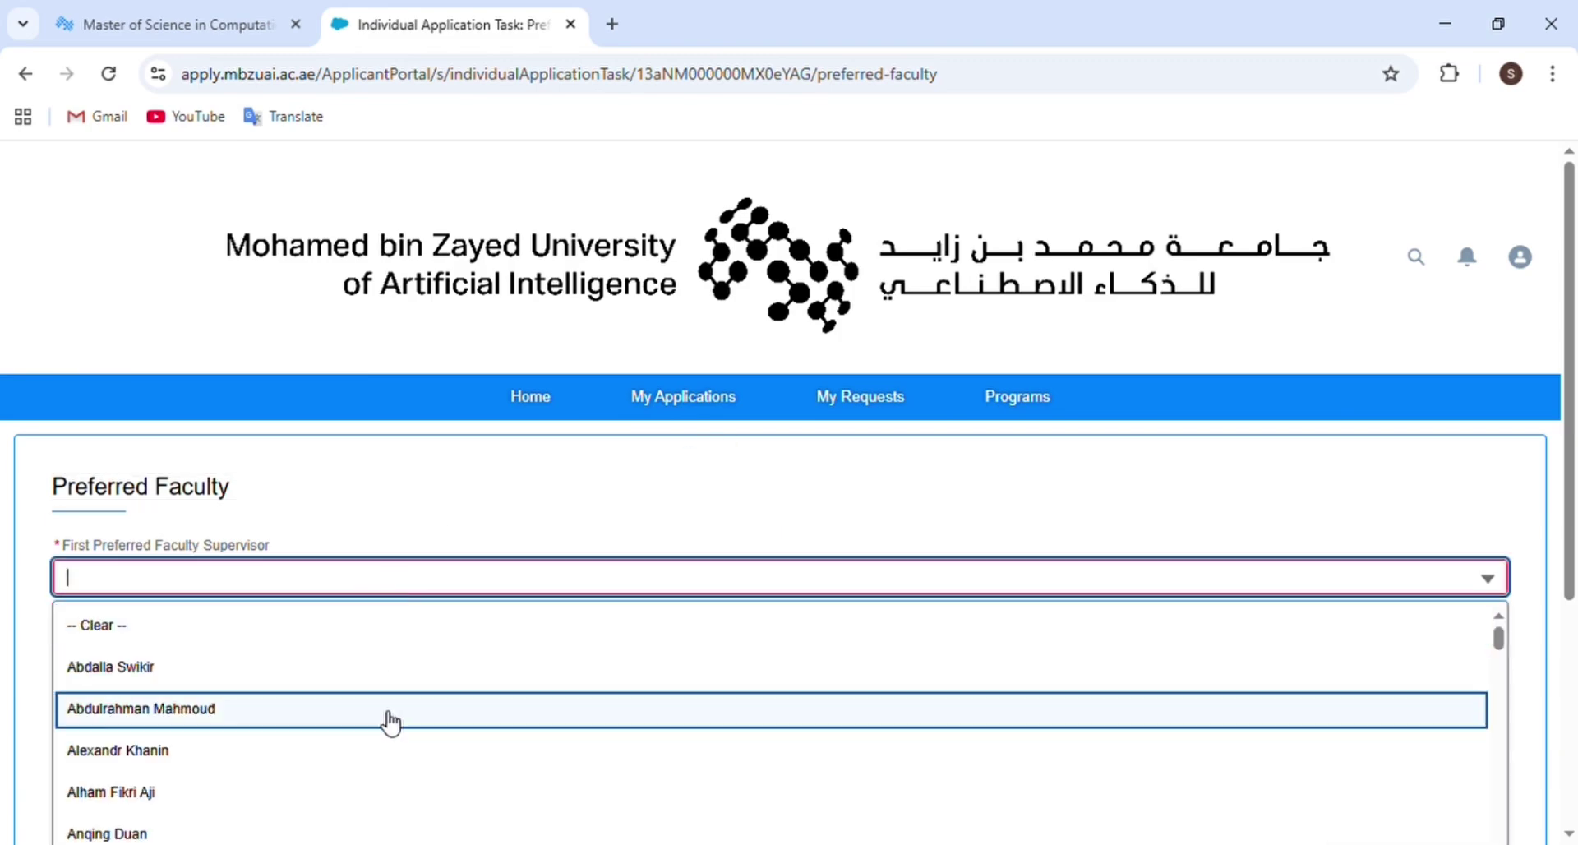
{"action": "scroll", "coordinate": [428, 713], "scroll_direction": "down", "scroll_amount": 15}
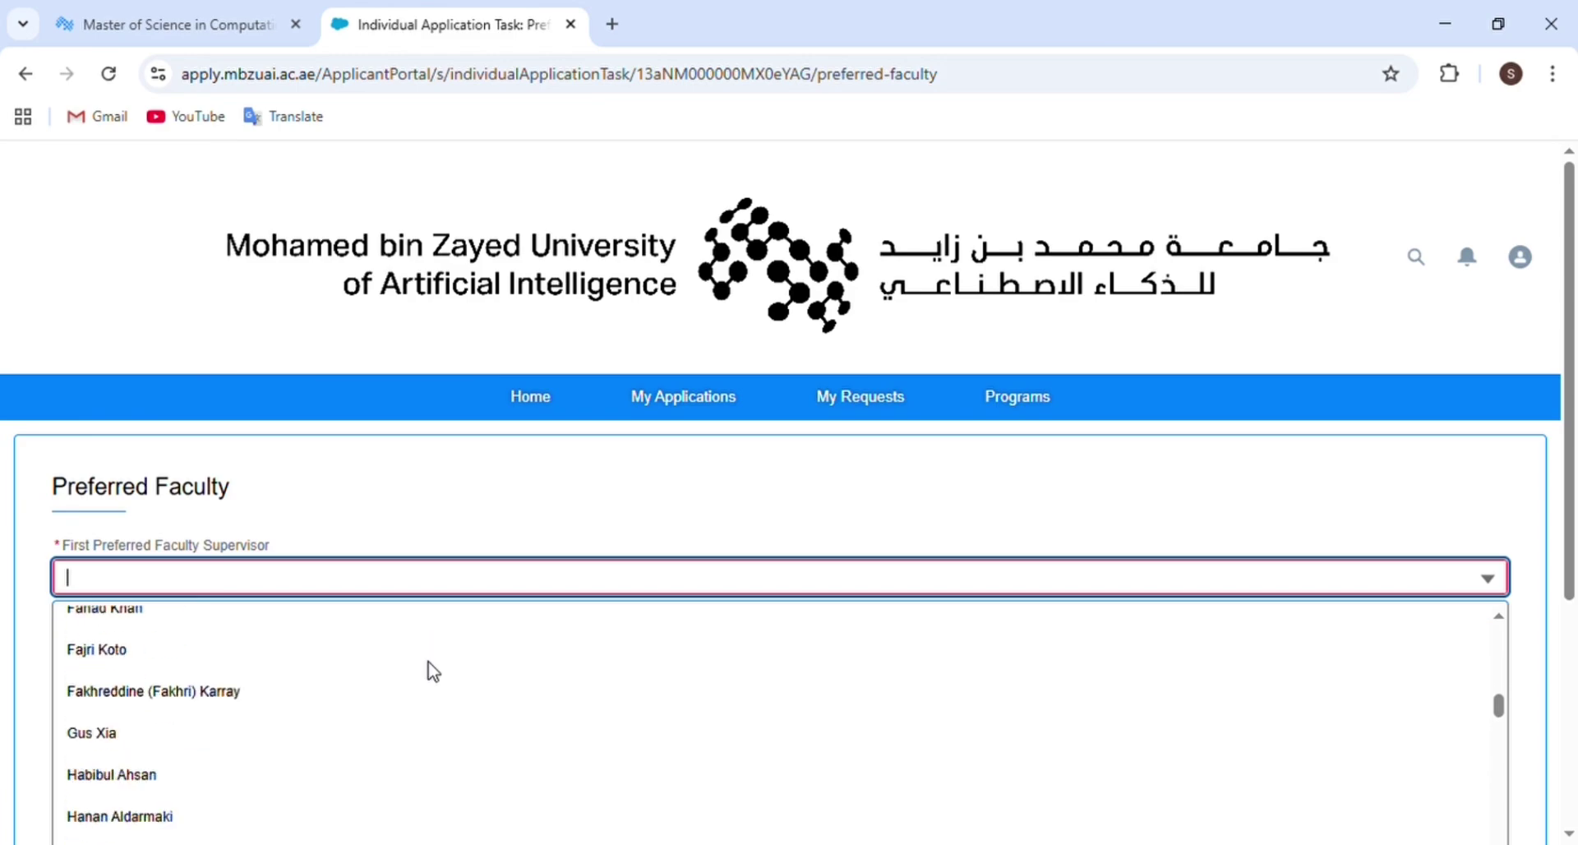
{"action": "scroll", "coordinate": [431, 666], "scroll_direction": "down", "scroll_amount": 10}
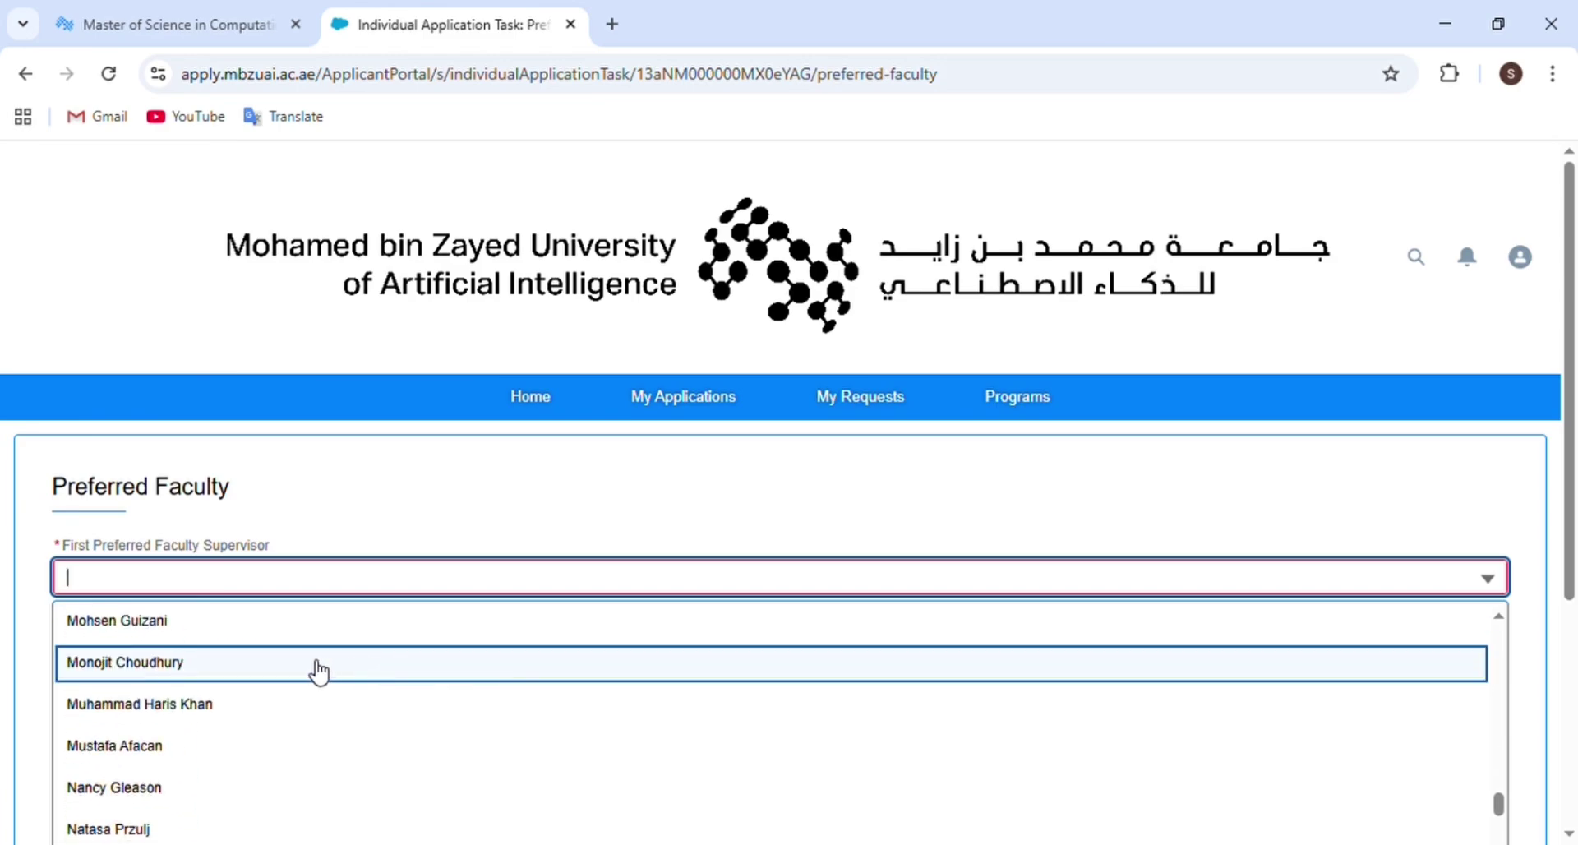
{"action": "left_click", "coordinate": [316, 647]}
{"action": "scroll", "coordinate": [457, 647], "scroll_direction": "down", "scroll_amount": 1}
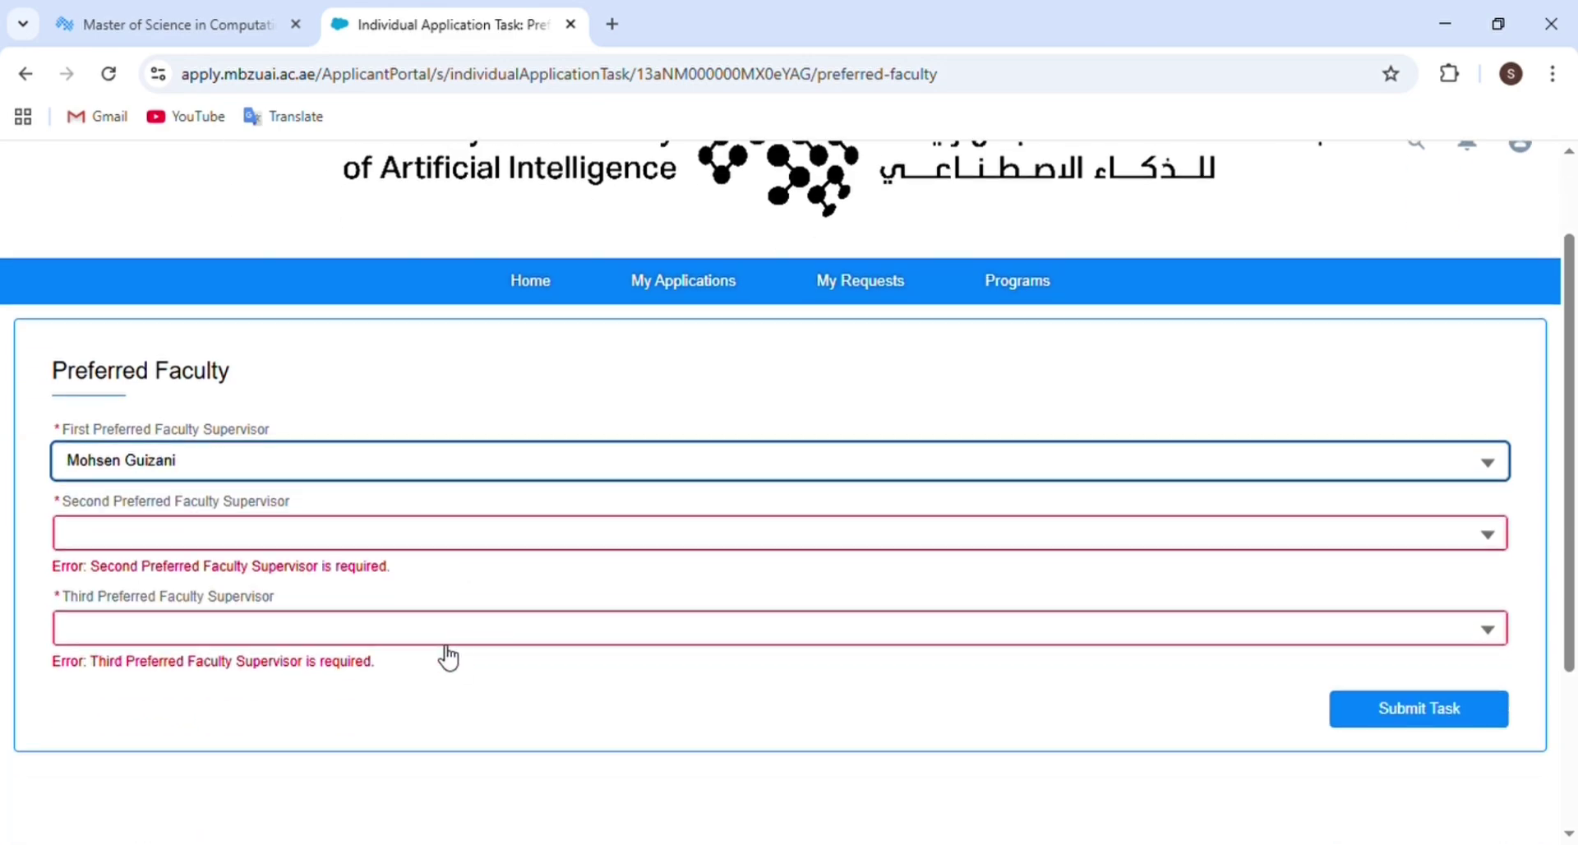
{"action": "left_click", "coordinate": [443, 545]}
{"action": "scroll", "coordinate": [423, 613], "scroll_direction": "down", "scroll_amount": 8}
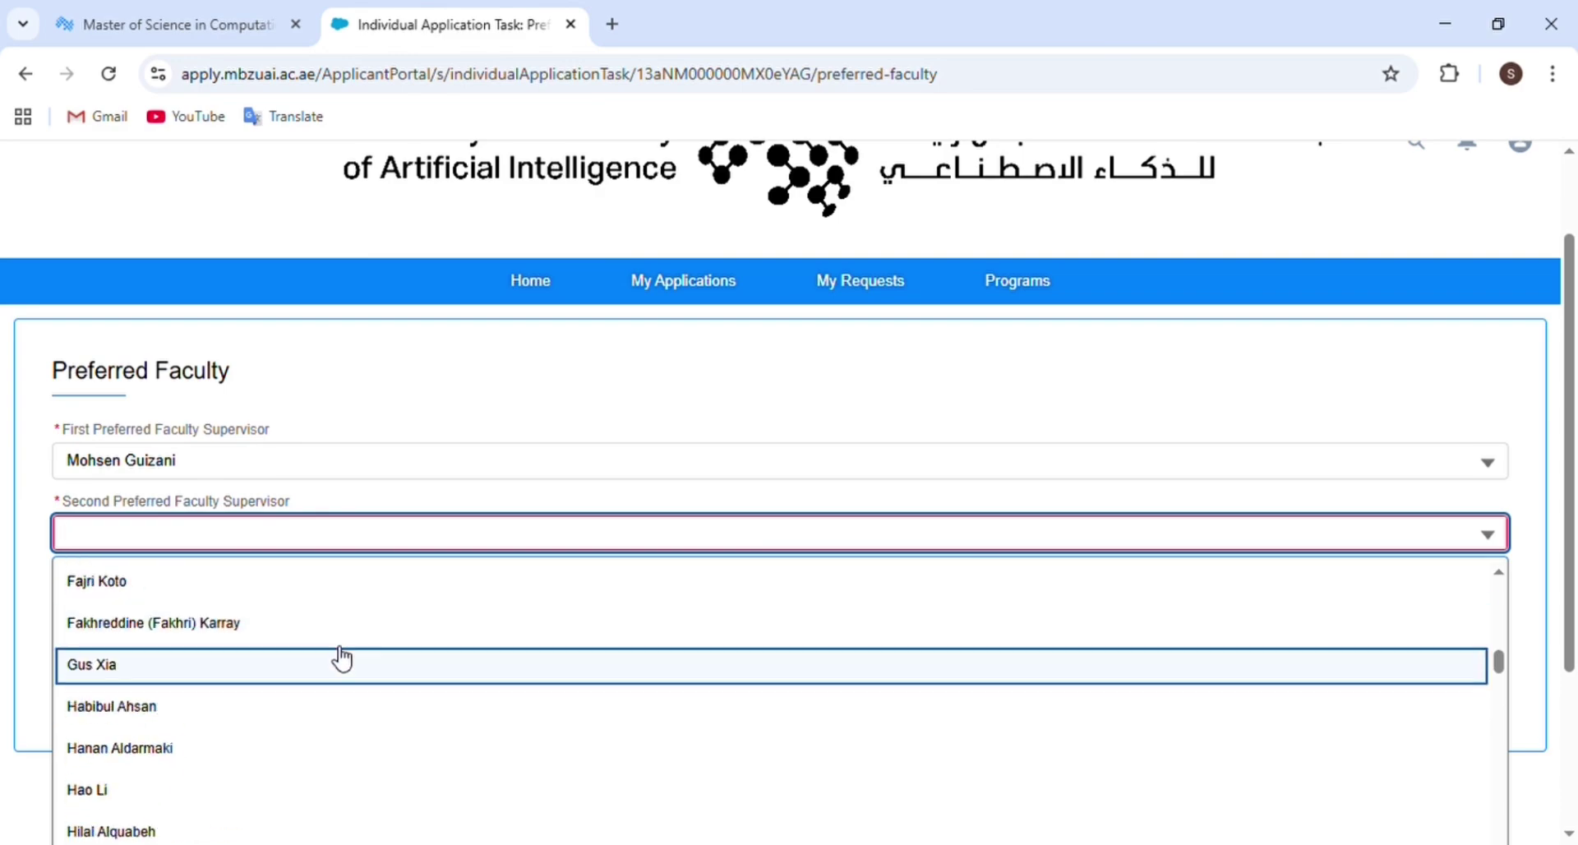
{"action": "left_click", "coordinate": [342, 658]}
Pick the third preferred faculty supervisor and submit the Preferred Faculty task
{"action": "left_click", "coordinate": [341, 608]}
{"action": "scroll", "coordinate": [353, 684], "scroll_direction": "down", "scroll_amount": 5}
{"action": "scroll", "coordinate": [362, 685], "scroll_direction": "down", "scroll_amount": 3}
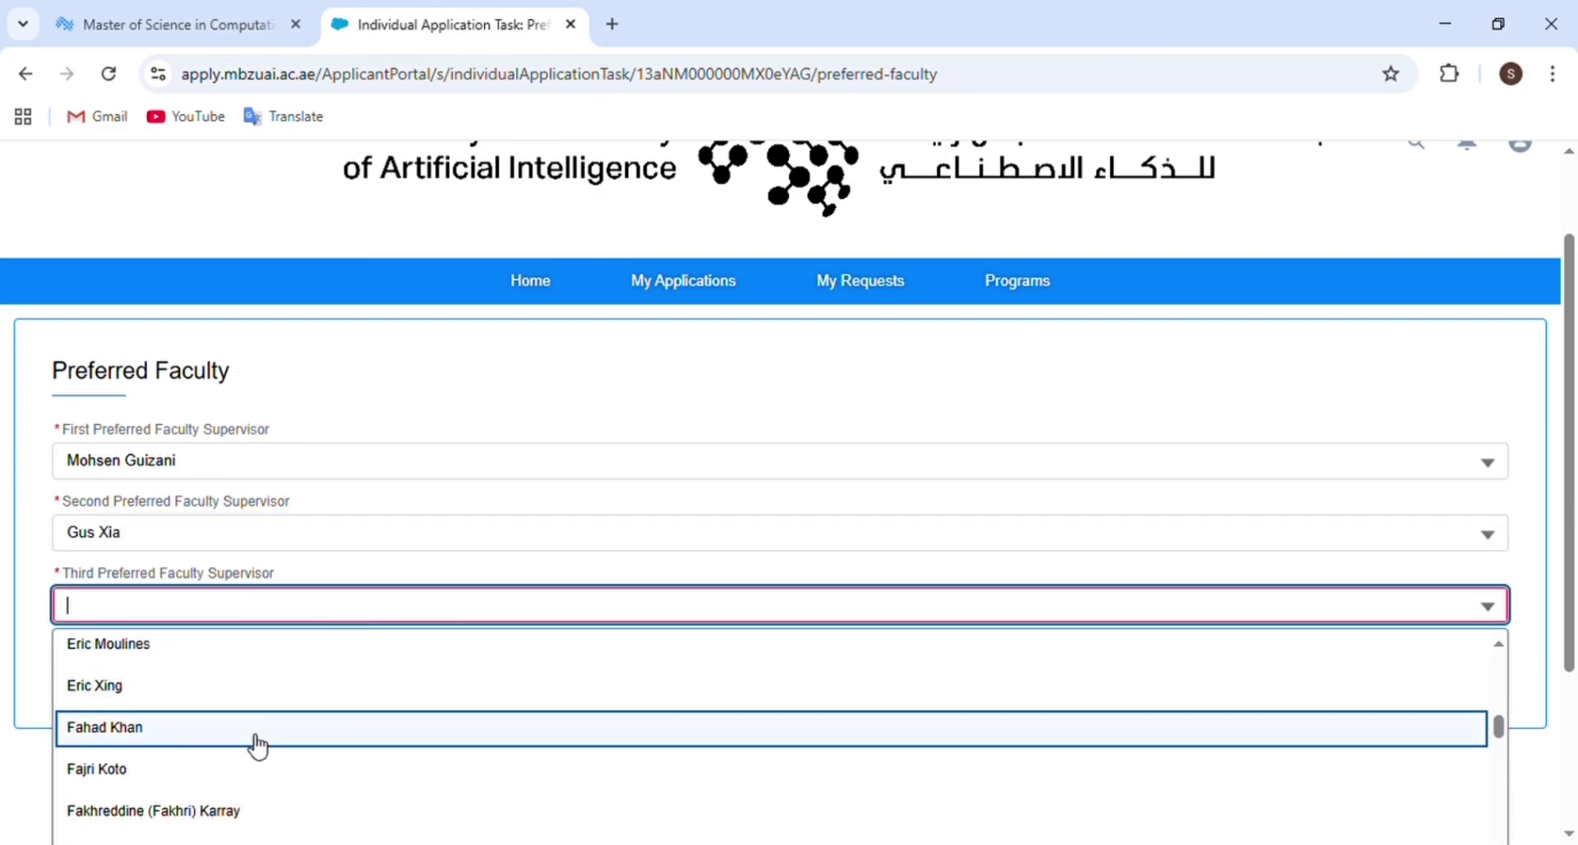
{"action": "left_click", "coordinate": [257, 745]}
{"action": "scroll", "coordinate": [353, 707], "scroll_direction": "down", "scroll_amount": 2}
{"action": "left_click", "coordinate": [1407, 559]}
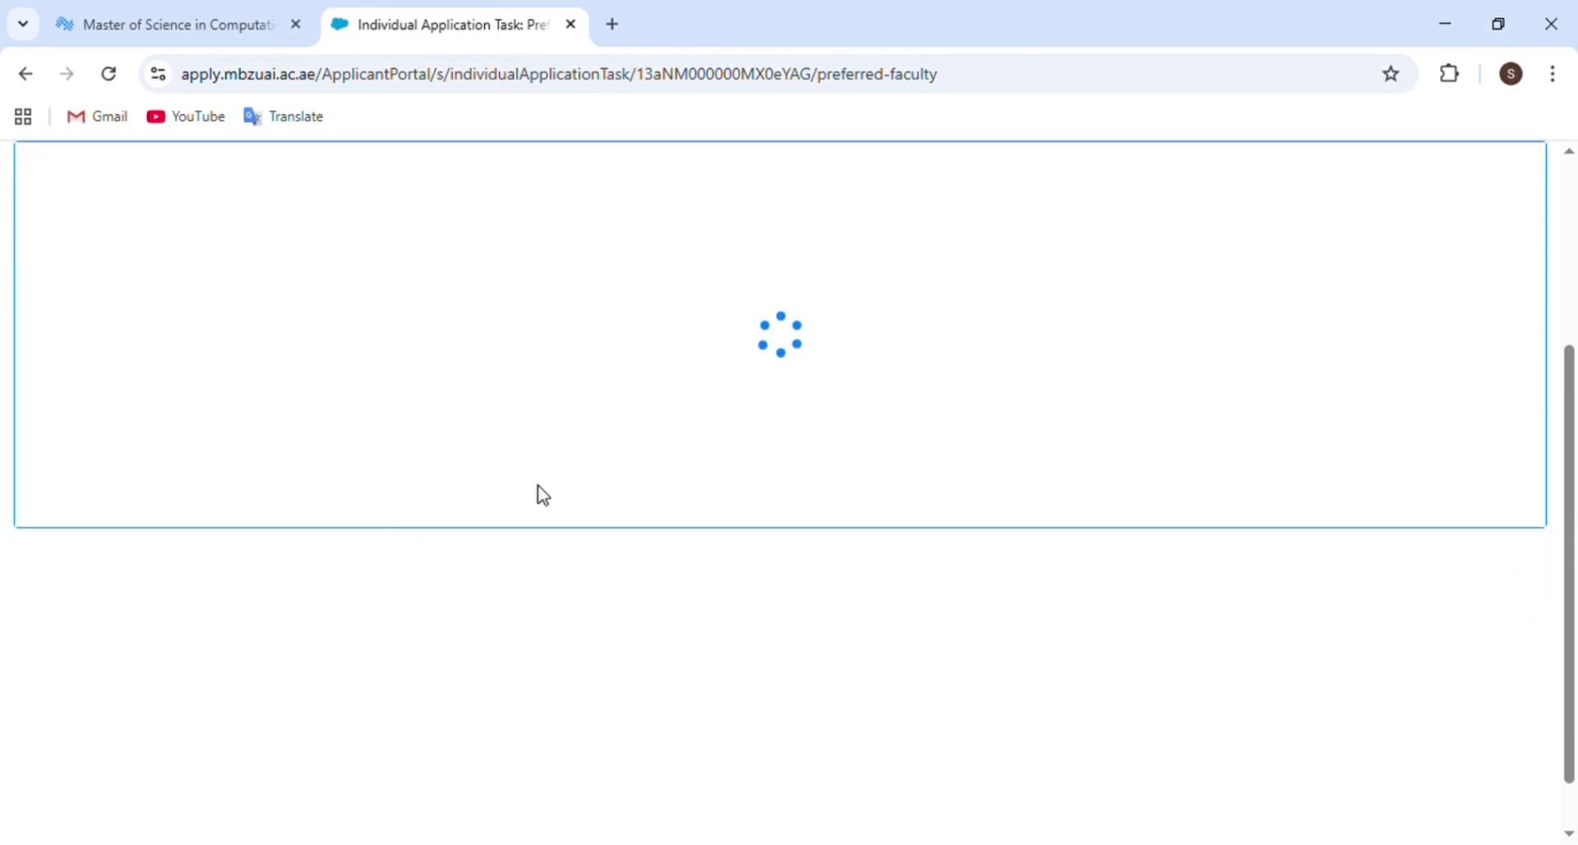
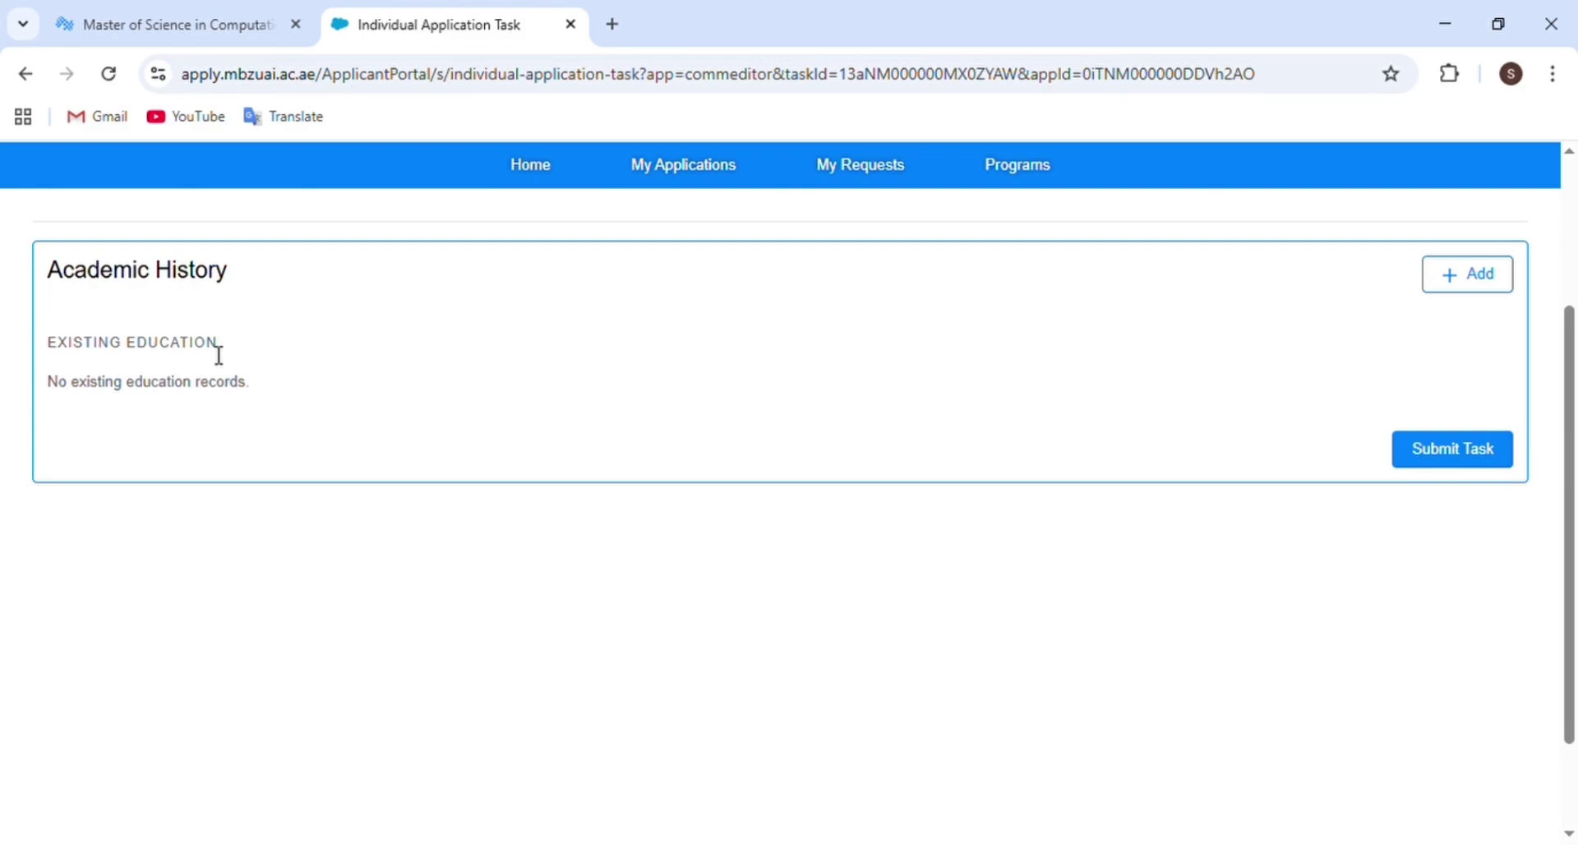
Add an education record for Pakistan at Bachelor's level, Bachelor of Science sub-section
{"action": "left_click", "coordinate": [1499, 282]}
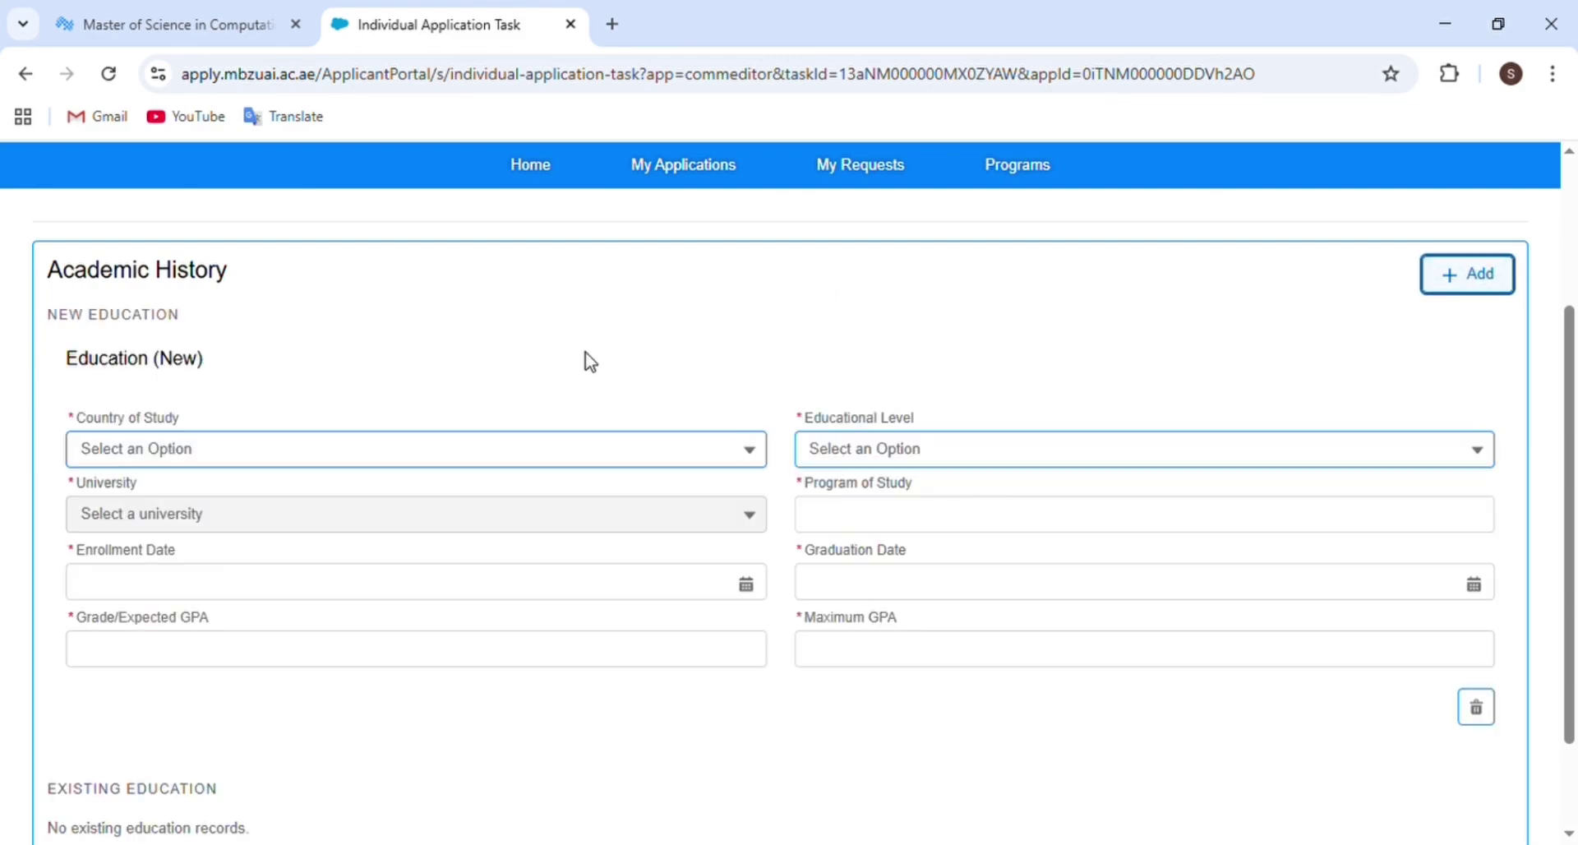
{"action": "left_click", "coordinate": [444, 458]}
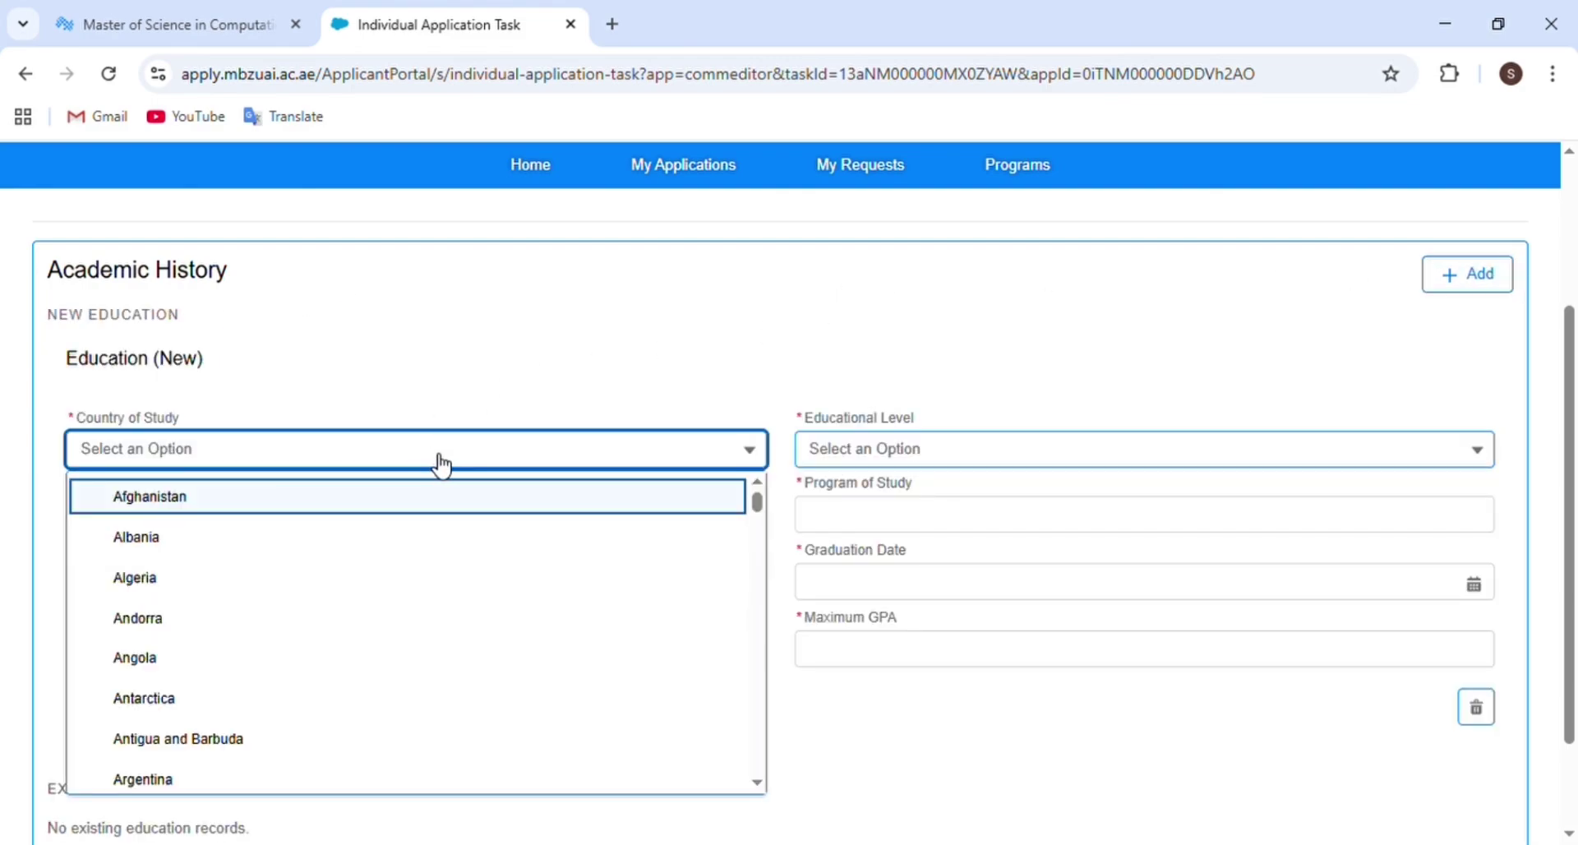
{"action": "key", "text": "p"}
{"action": "key", "text": "Up"}
{"action": "key", "text": "Return"}
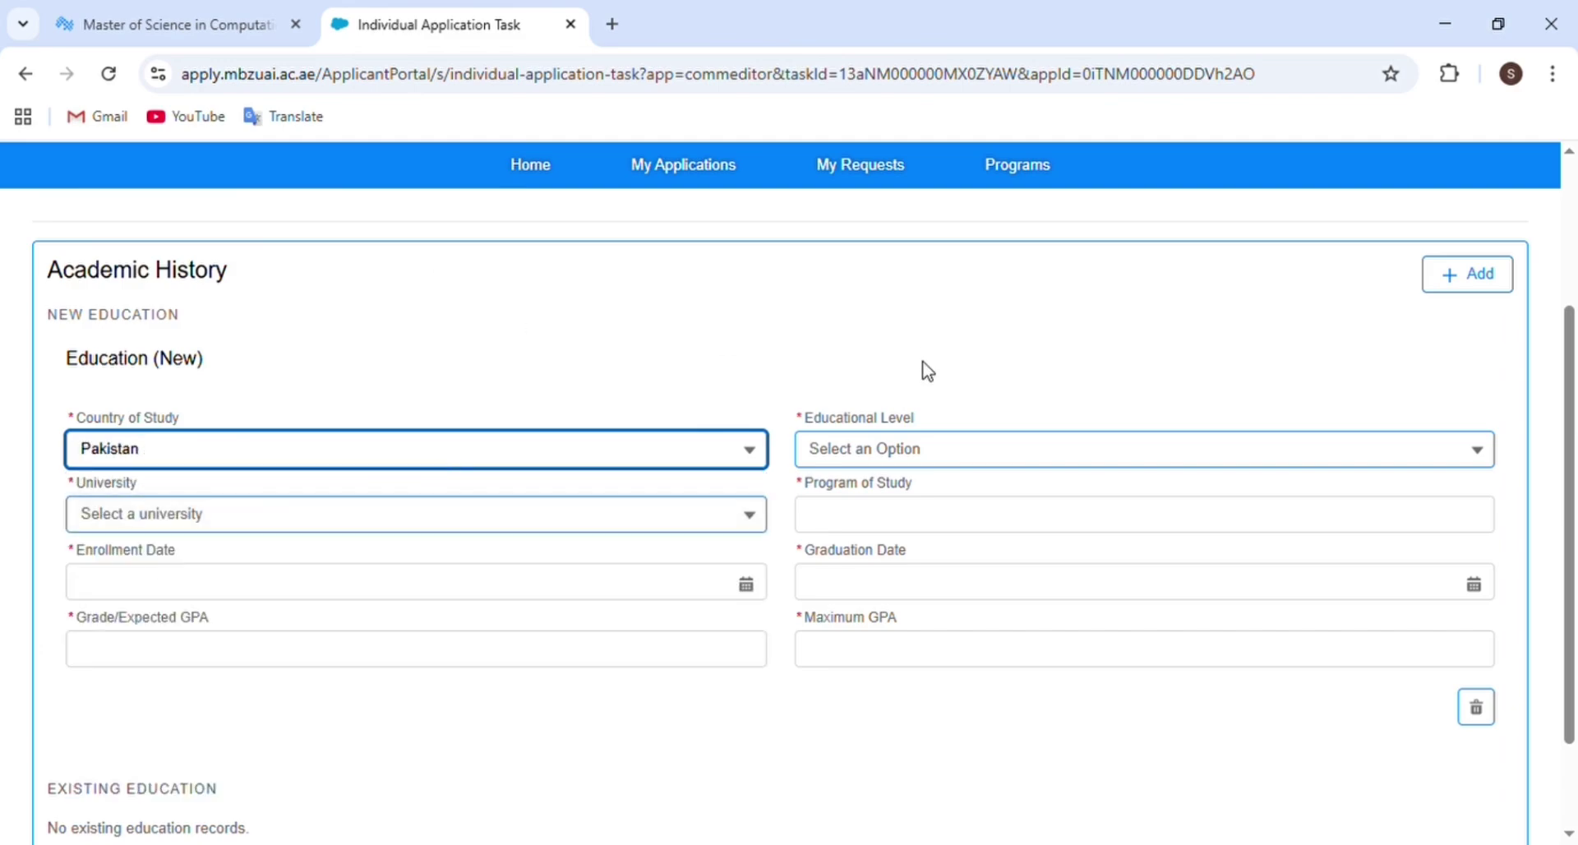
{"action": "left_click", "coordinate": [990, 463]}
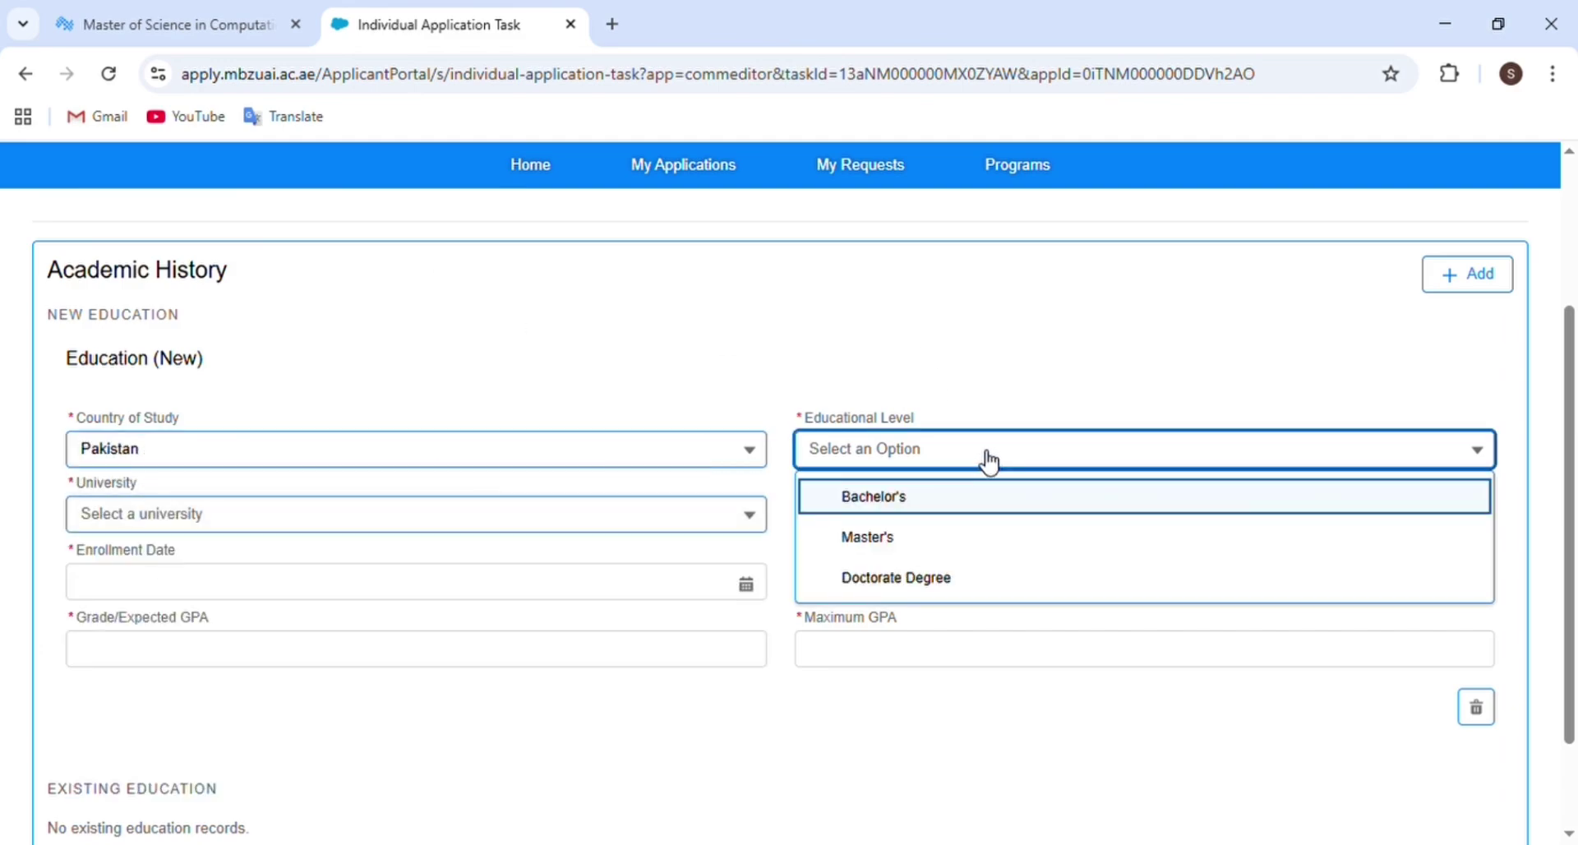
{"action": "left_click", "coordinate": [976, 501]}
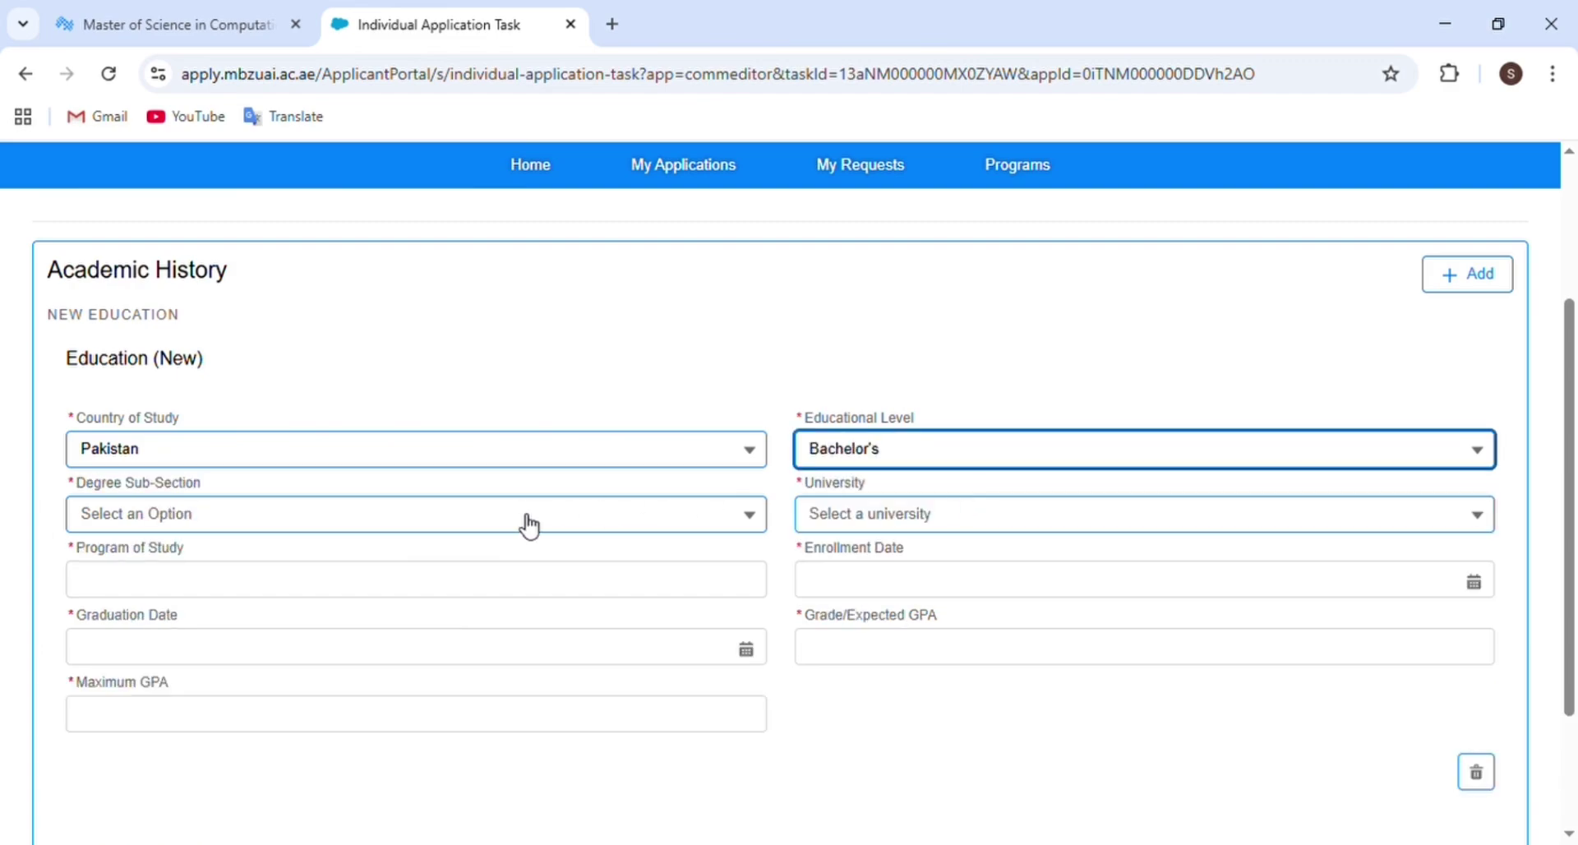
{"action": "left_click", "coordinate": [530, 523]}
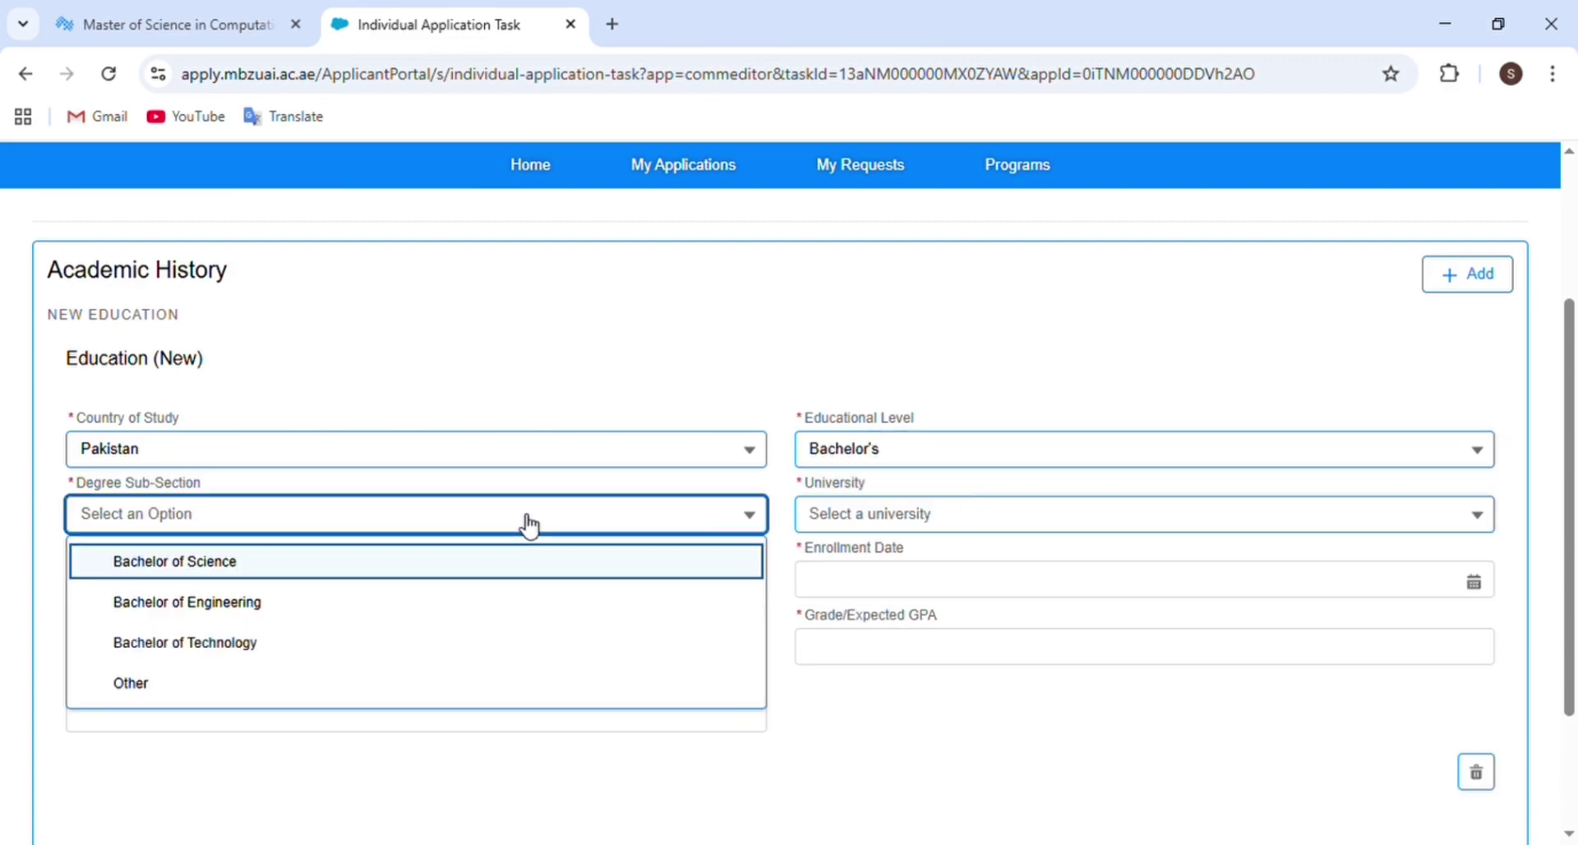
{"action": "left_click", "coordinate": [481, 567]}
Select Federal Urdu University from the university list
{"action": "left_click", "coordinate": [935, 532]}
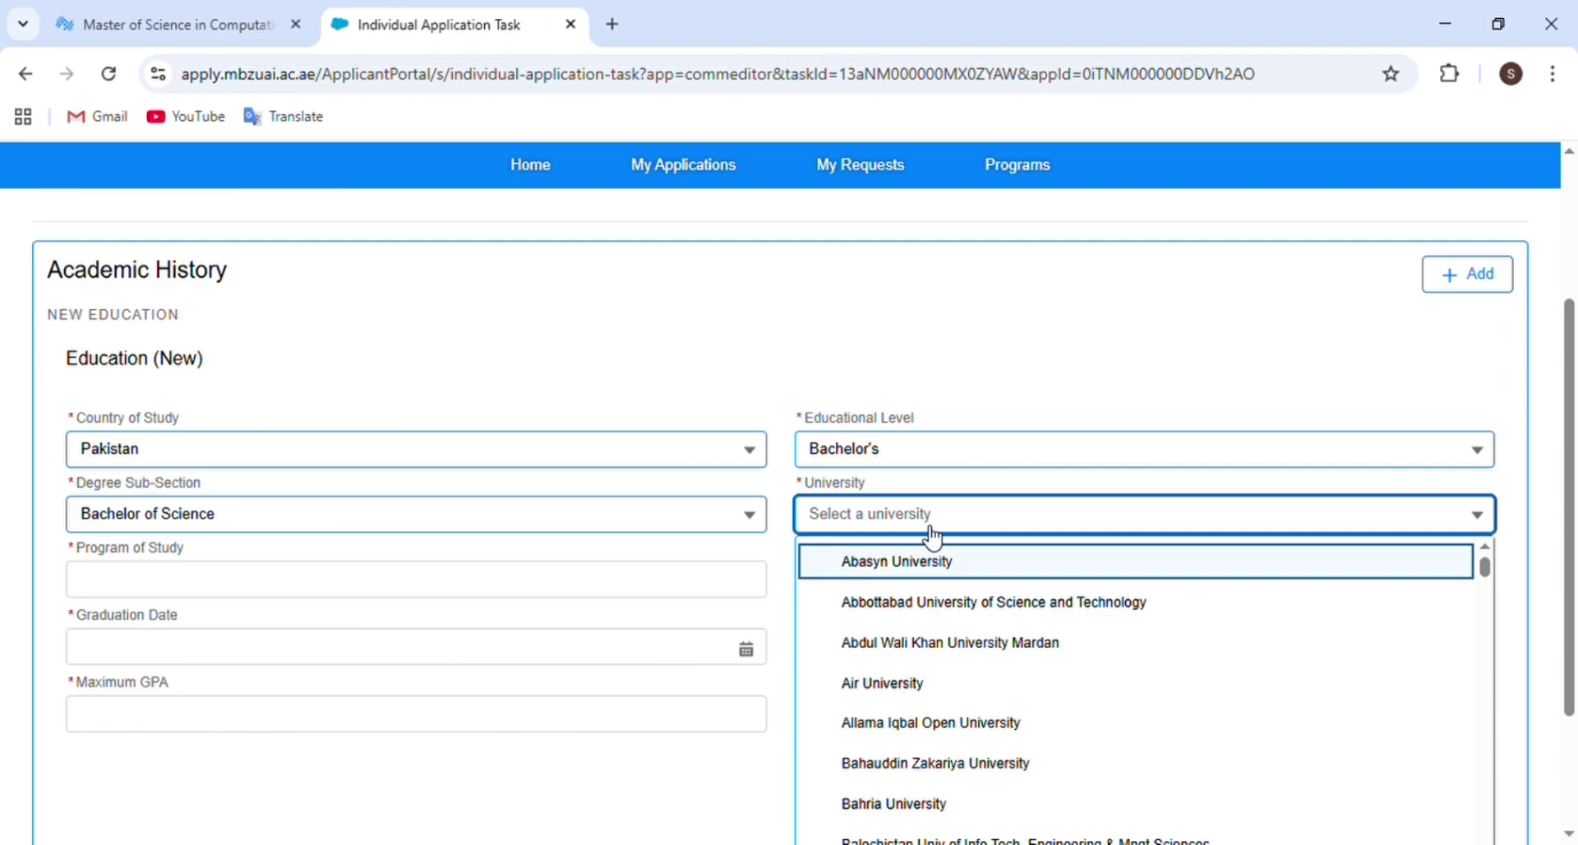
{"action": "key", "text": "Down"}
{"action": "key", "text": "Down"}
{"action": "key", "text": "Down"}
{"action": "key", "text": "Down"}
{"action": "key", "text": "Down"}
{"action": "key", "text": "Down"}
{"action": "key", "text": "Down"}
{"action": "key", "text": "Down"}
{"action": "key", "text": "Down"}
{"action": "key", "text": "Down"}
{"action": "key", "text": "Down"}
{"action": "key", "text": "Down"}
{"action": "key", "text": "Down"}
{"action": "key", "text": "Down"}
{"action": "key", "text": "Down"}
{"action": "key", "text": "Down"}
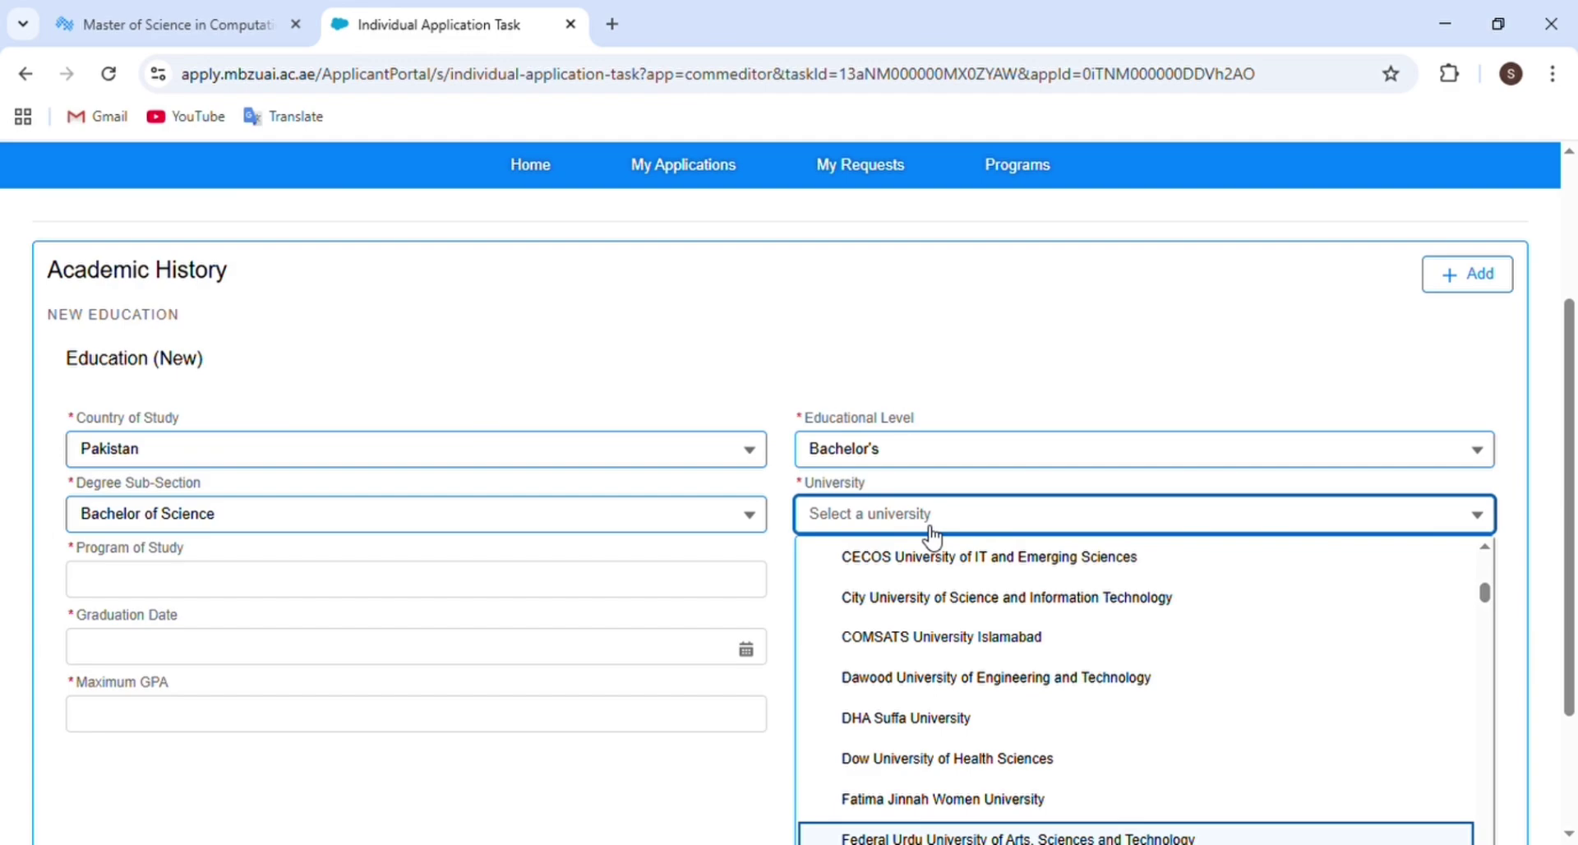
{"action": "scroll", "coordinate": [1074, 605], "scroll_direction": "down", "scroll_amount": 5}
{"action": "scroll", "coordinate": [1028, 599], "scroll_direction": "down", "scroll_amount": 3}
{"action": "scroll", "coordinate": [1031, 604], "scroll_direction": "down", "scroll_amount": 15}
{"action": "scroll", "coordinate": [1031, 612], "scroll_direction": "down", "scroll_amount": 20}
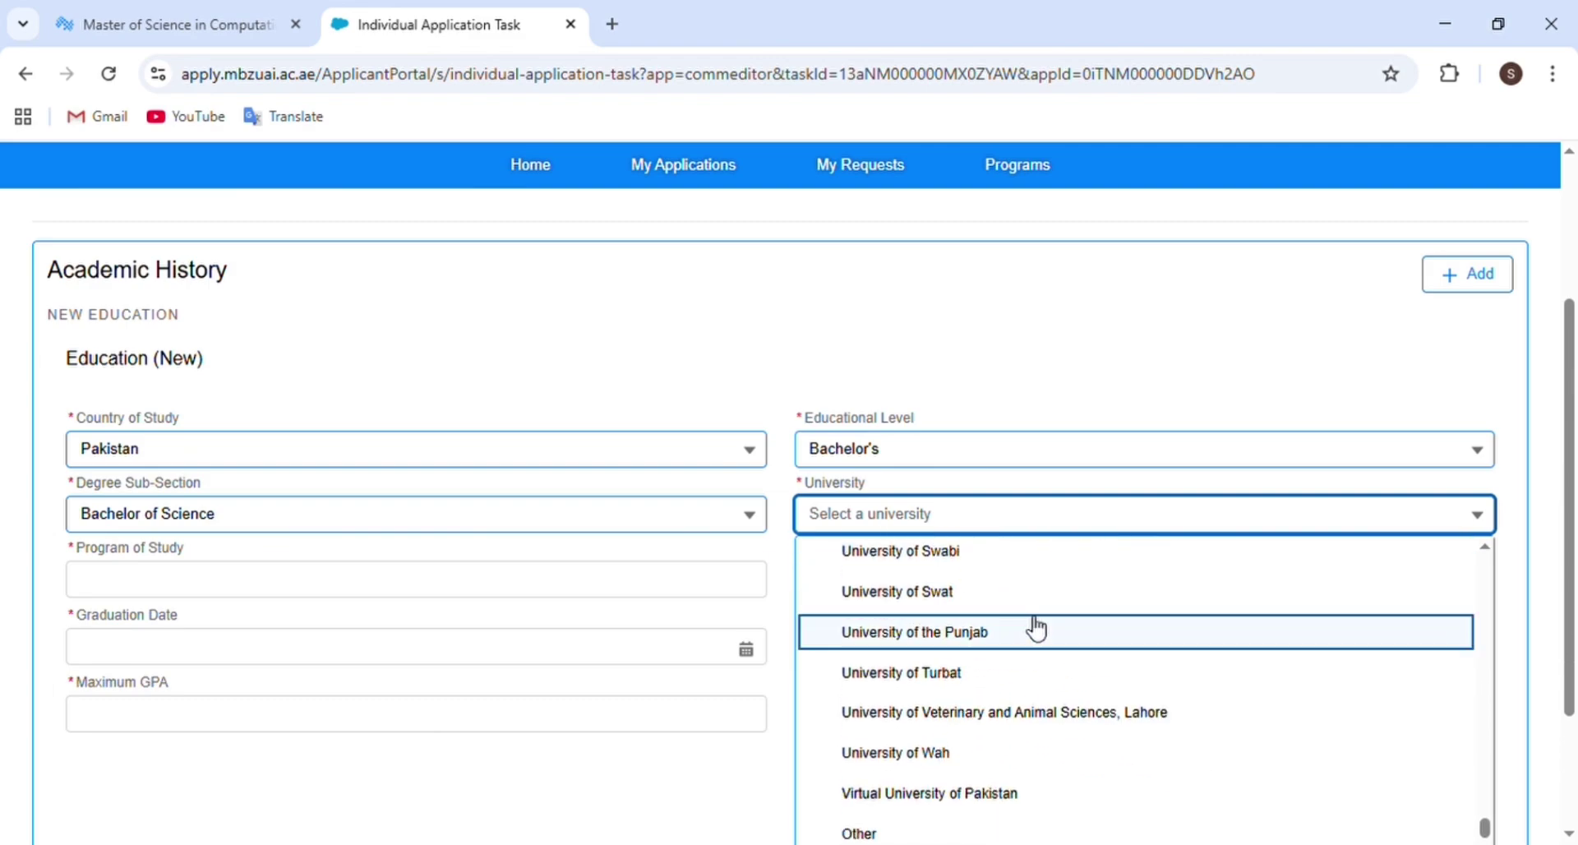
{"action": "key", "text": "End"}
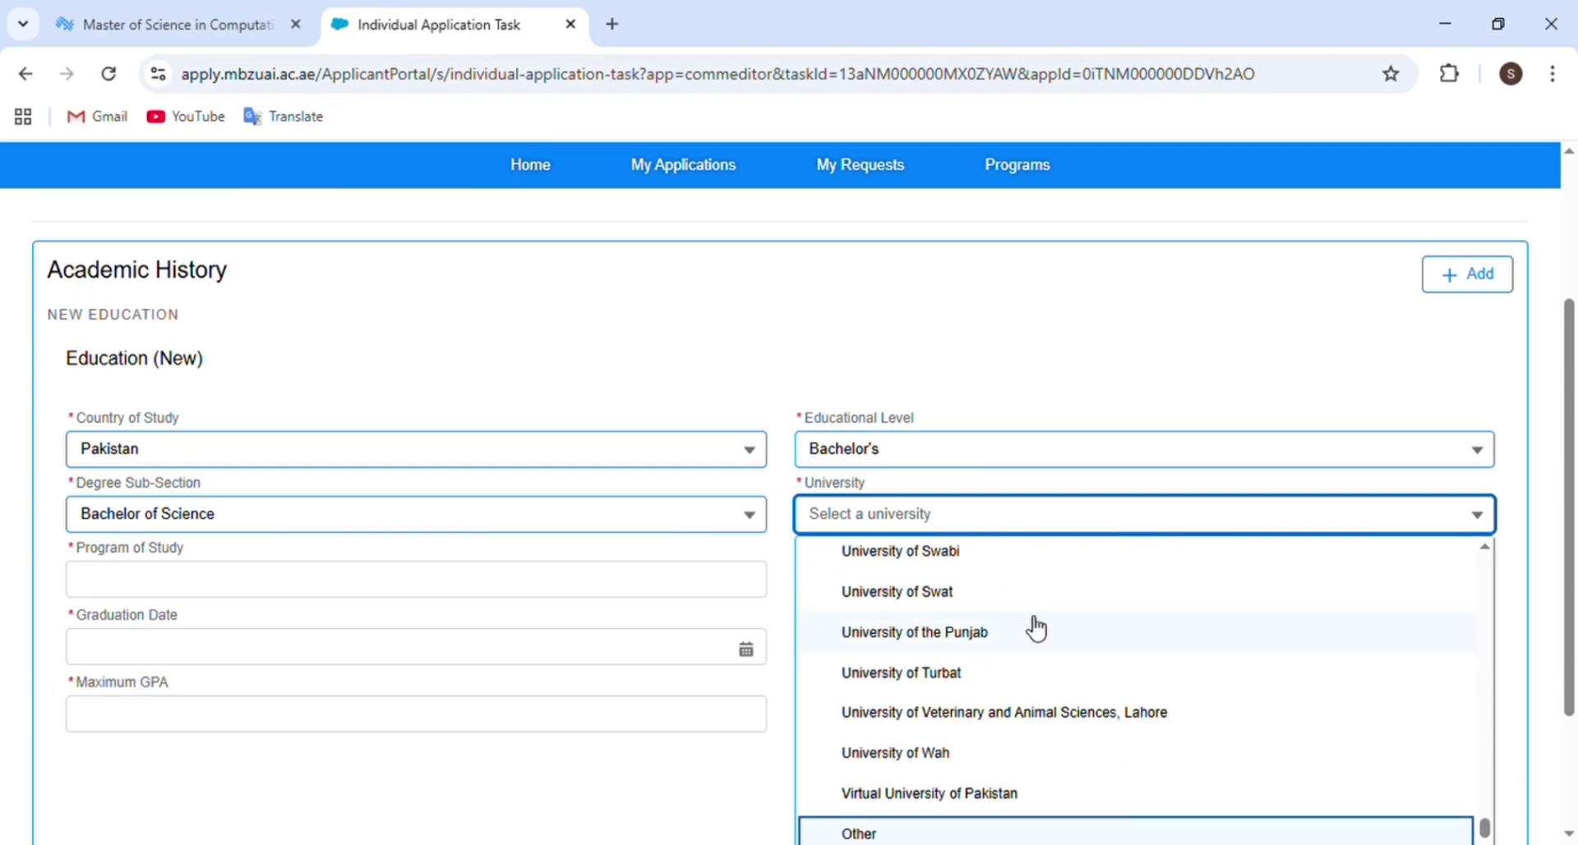
{"action": "scroll", "coordinate": [1025, 588], "scroll_direction": "up", "scroll_amount": 15}
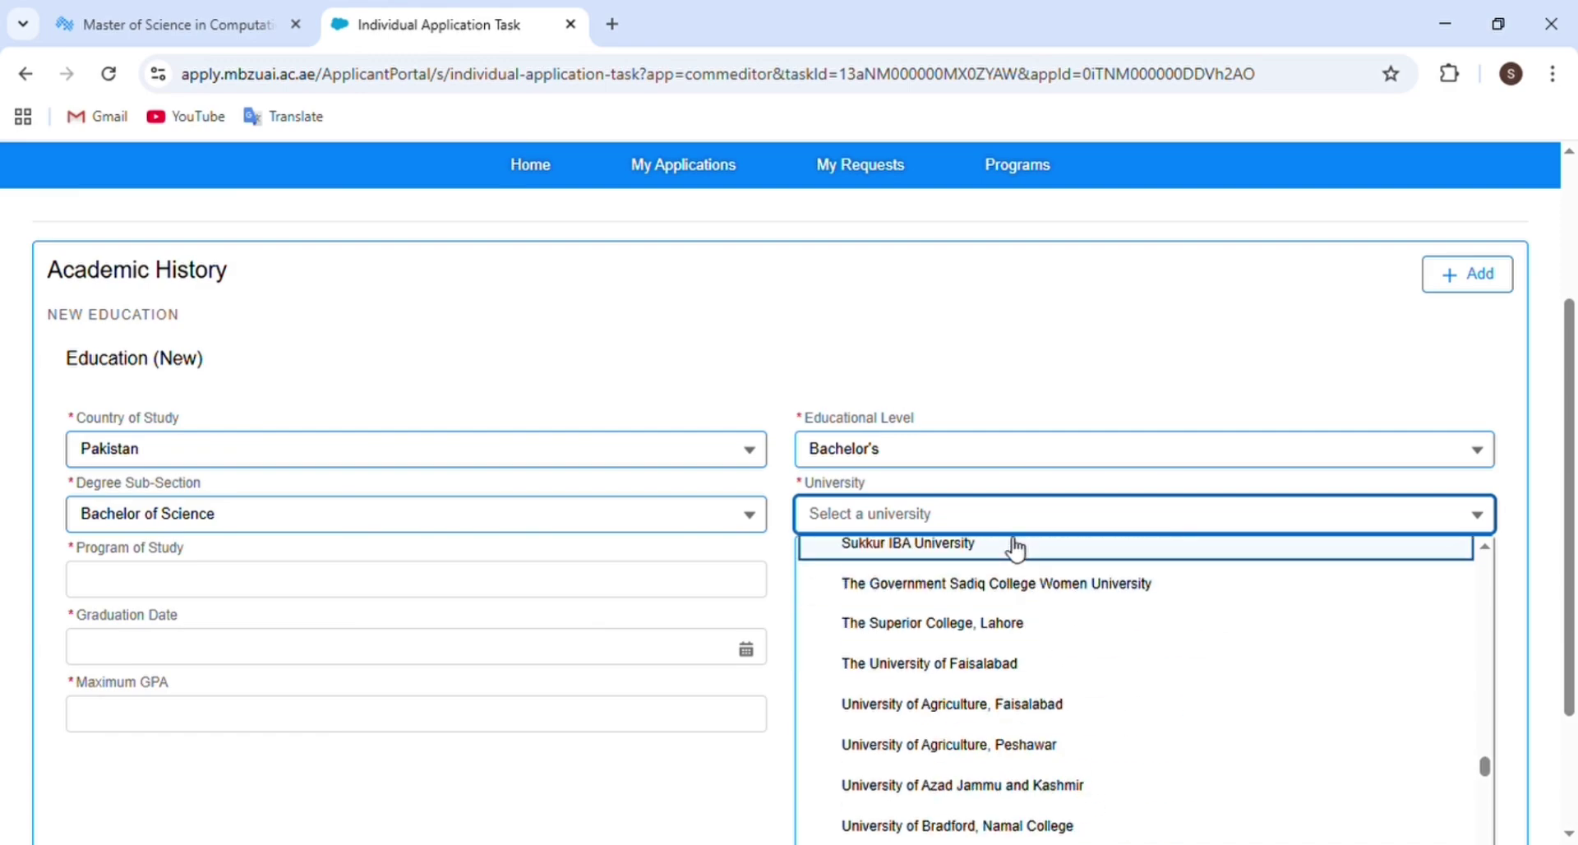
{"action": "scroll", "coordinate": [1018, 575], "scroll_direction": "up", "scroll_amount": 15}
{"action": "scroll", "coordinate": [1011, 664], "scroll_direction": "up", "scroll_amount": 10}
{"action": "left_click", "coordinate": [978, 754]}
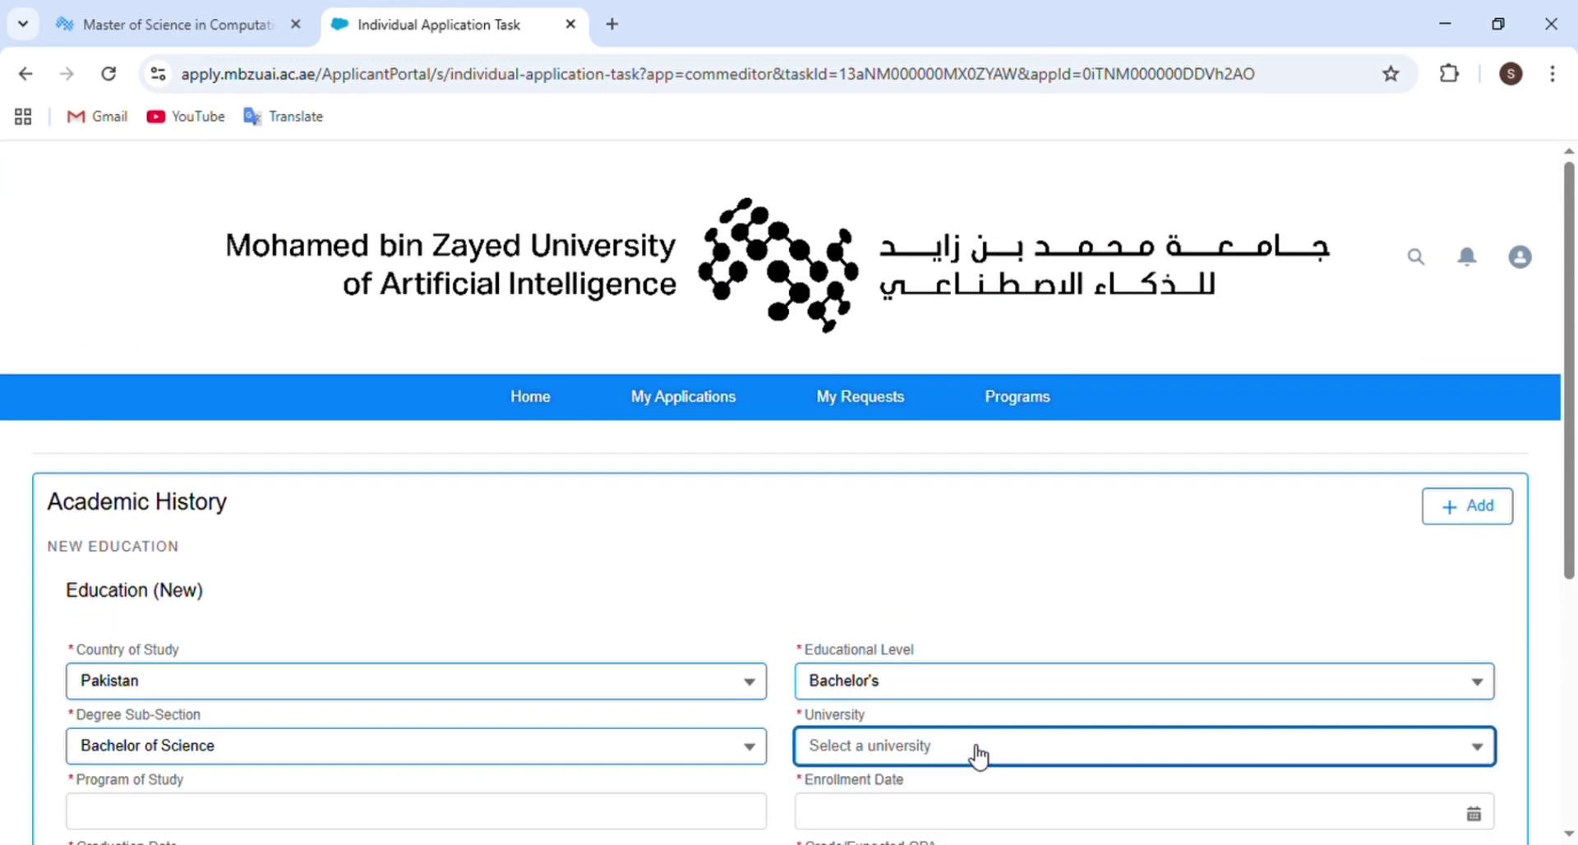
{"action": "left_click", "coordinate": [986, 750]}
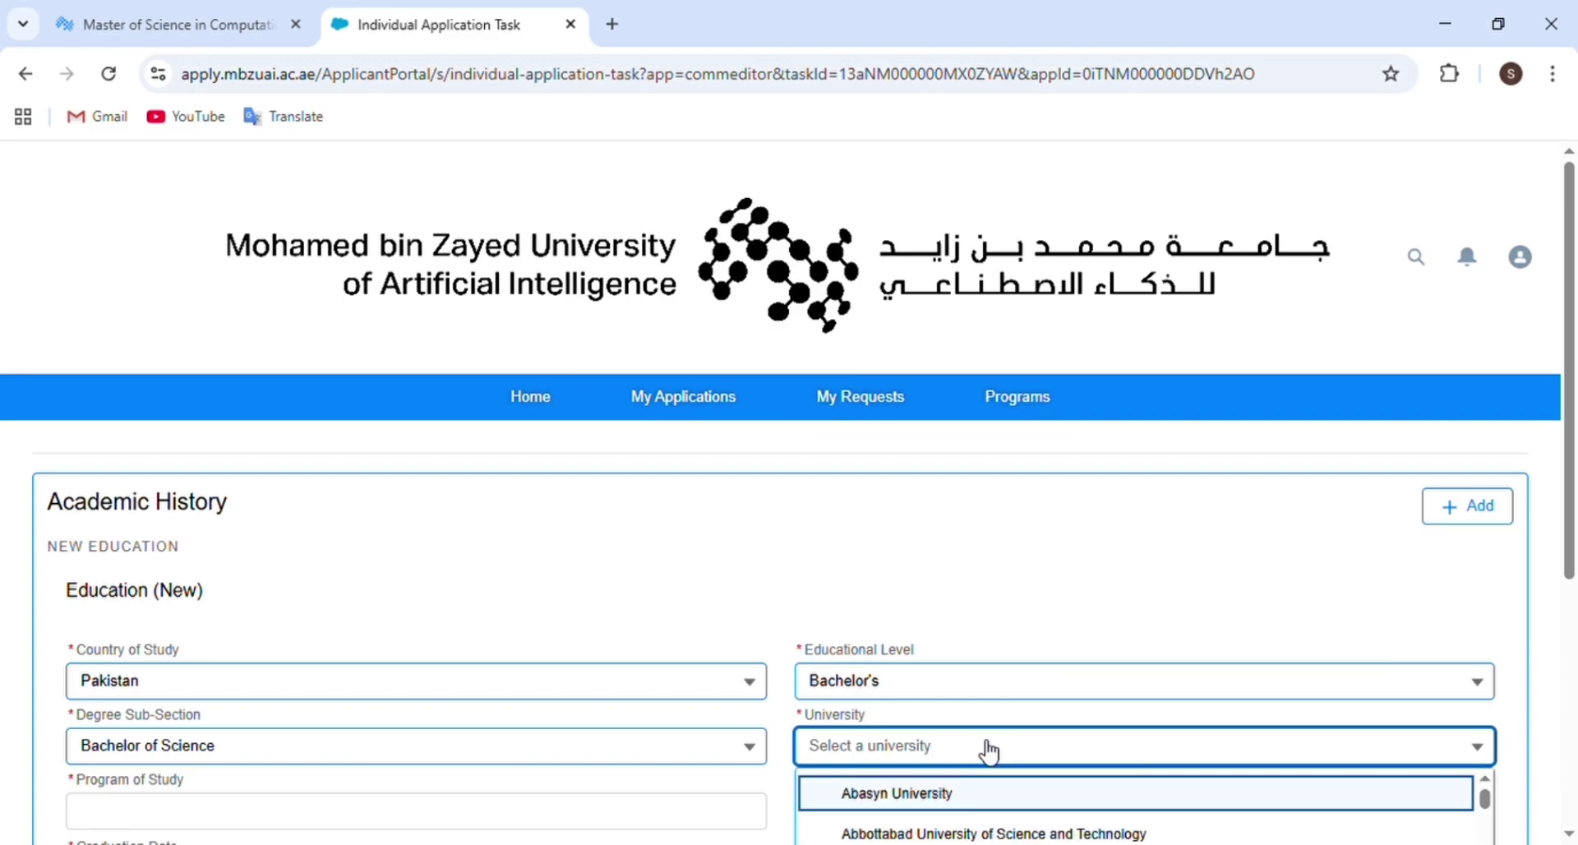
{"action": "scroll", "coordinate": [990, 749], "scroll_direction": "down", "scroll_amount": 5}
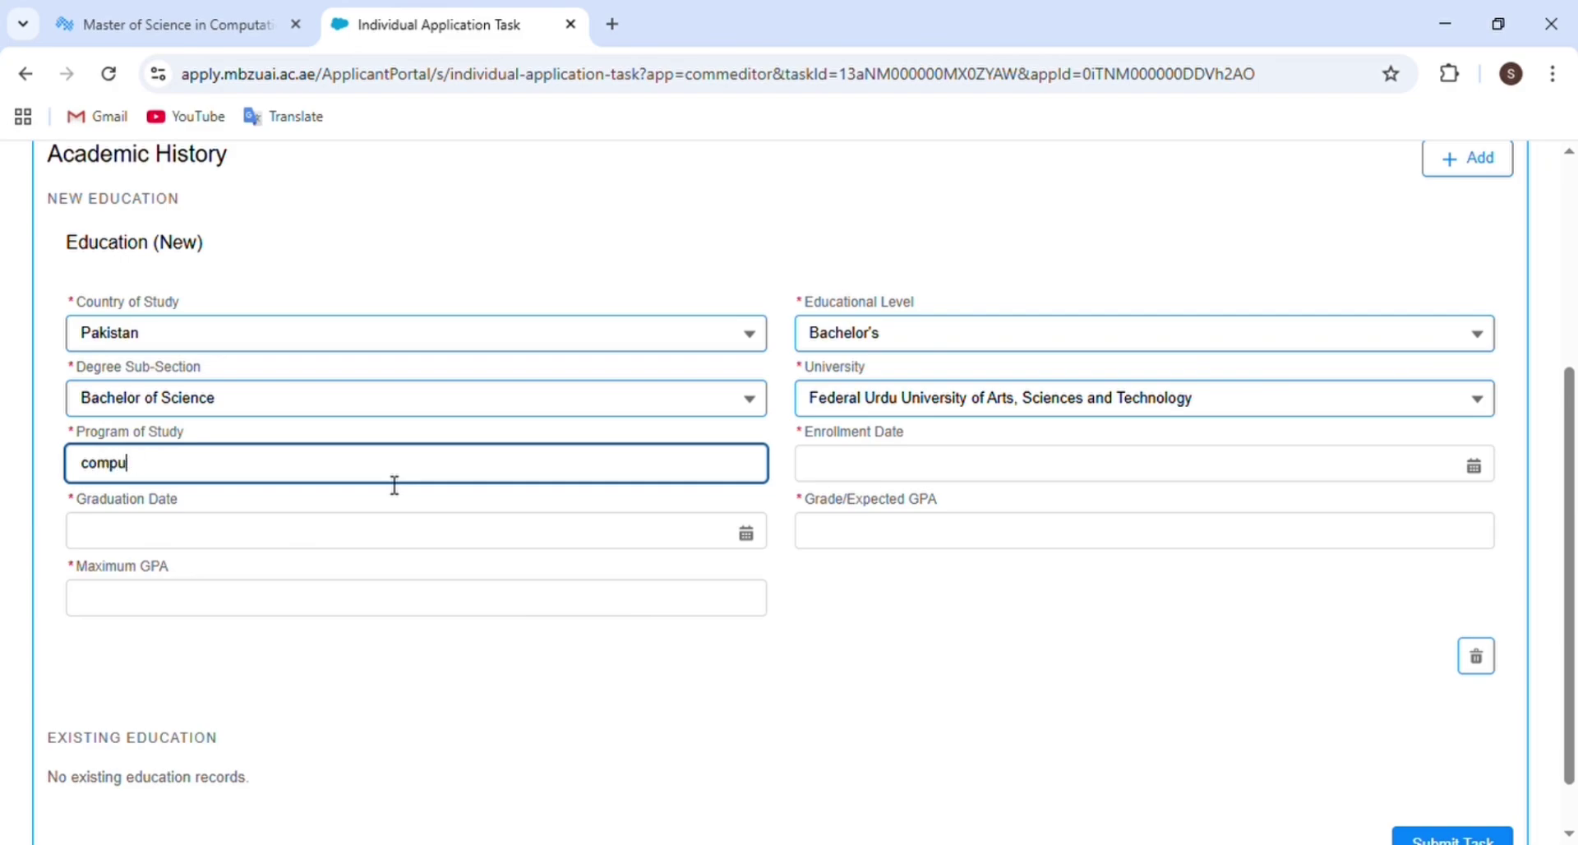
Set the study dates from Jan 1, 2020 to Dec 4, 2023
{"action": "left_click", "coordinate": [1140, 475]}
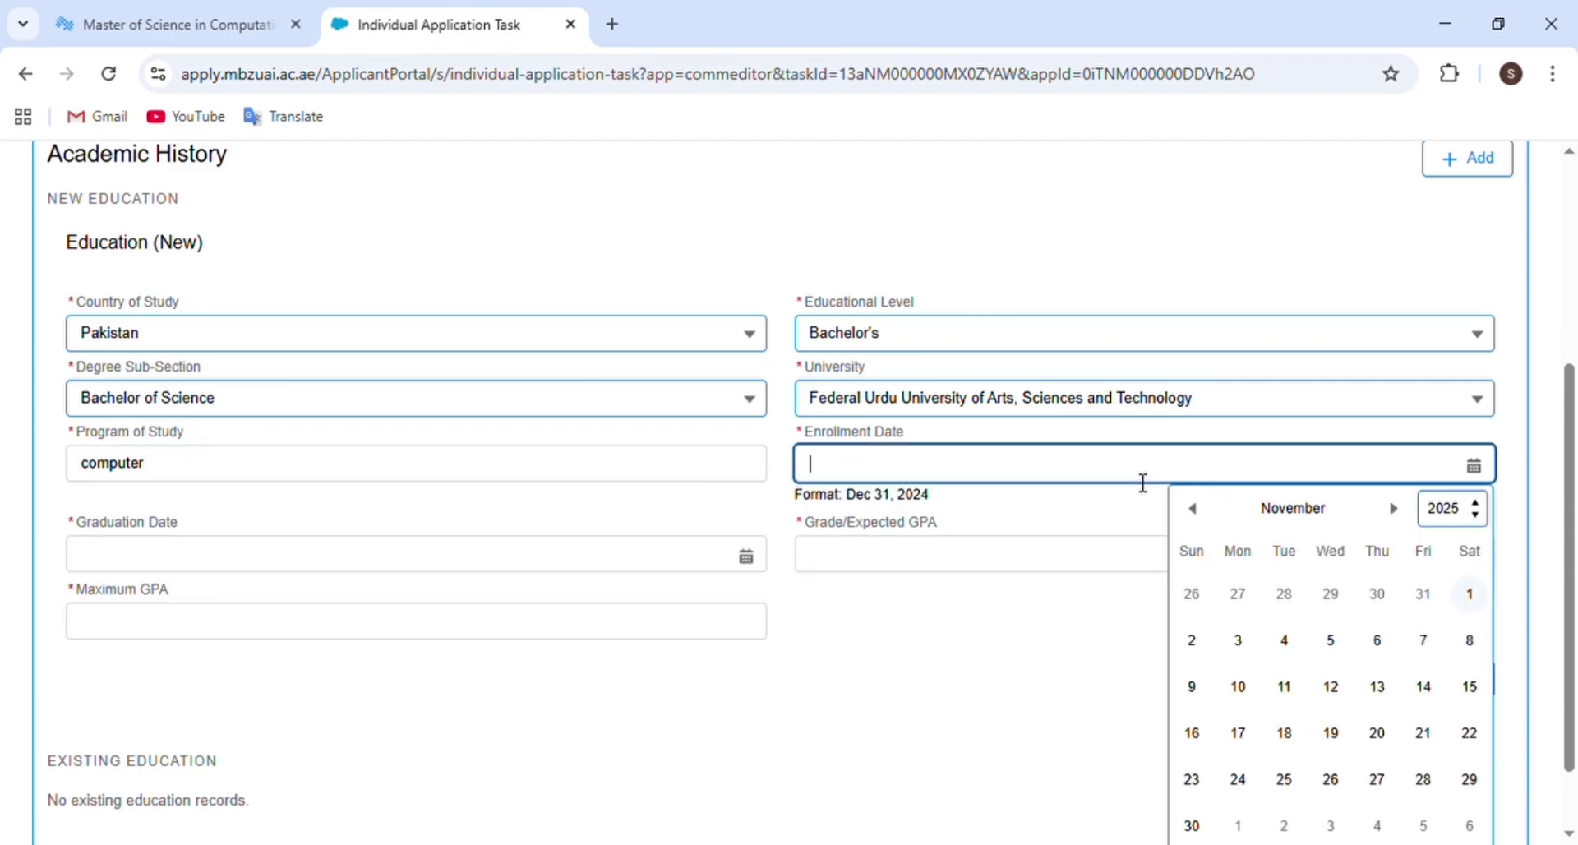
{"action": "left_click", "coordinate": [1206, 511]}
{"action": "left_click", "coordinate": [1208, 511]}
{"action": "left_click", "coordinate": [1209, 512]}
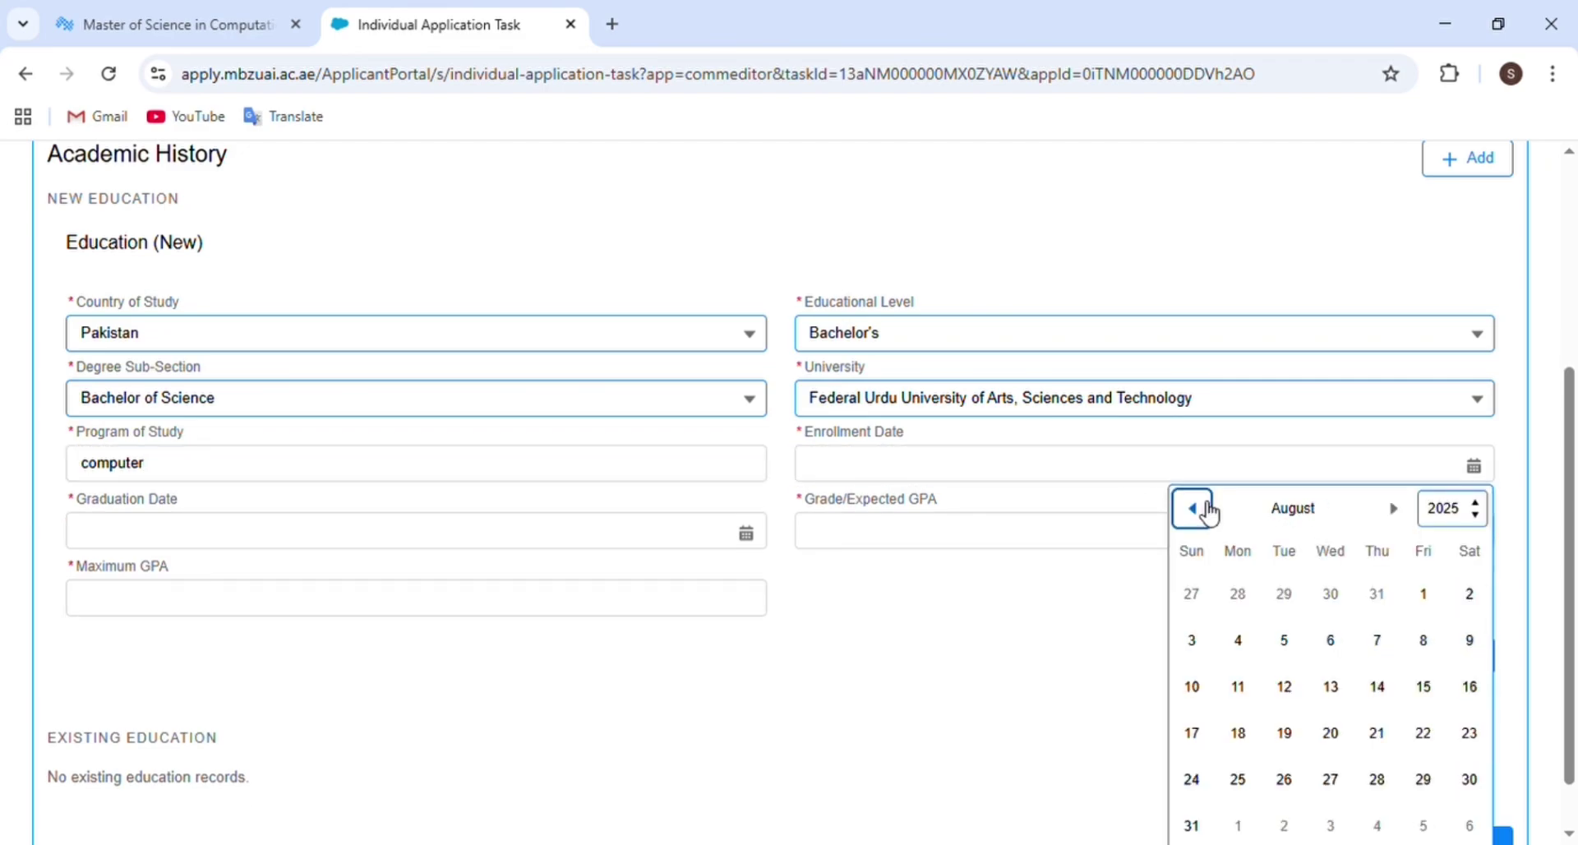
{"action": "left_click", "coordinate": [1207, 511]}
{"action": "left_click", "coordinate": [1207, 511]}
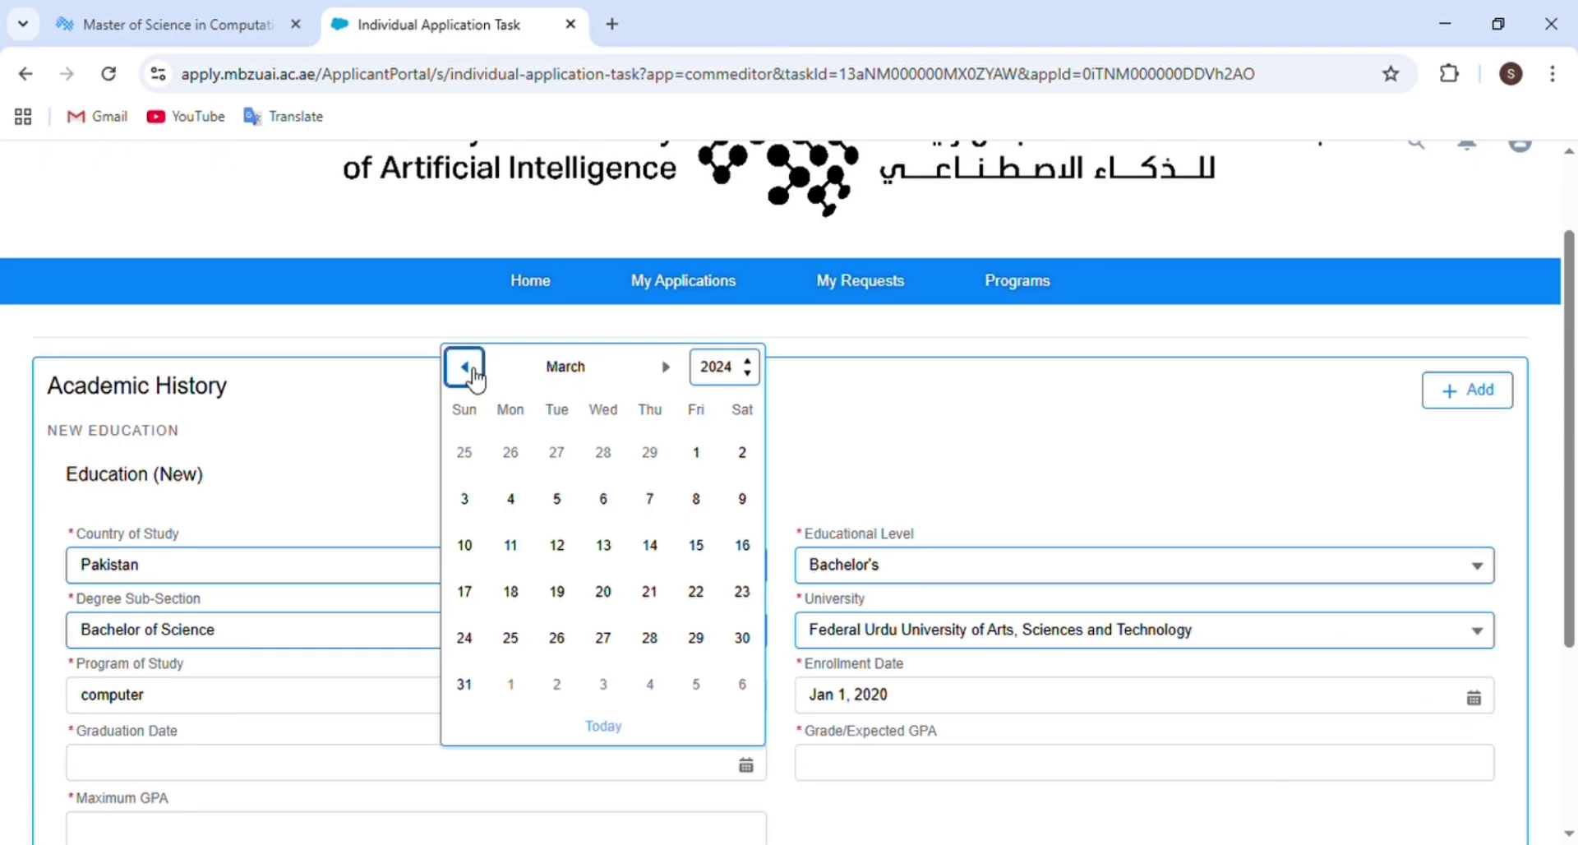
{"action": "left_click", "coordinate": [466, 368]}
{"action": "left_click", "coordinate": [473, 371]}
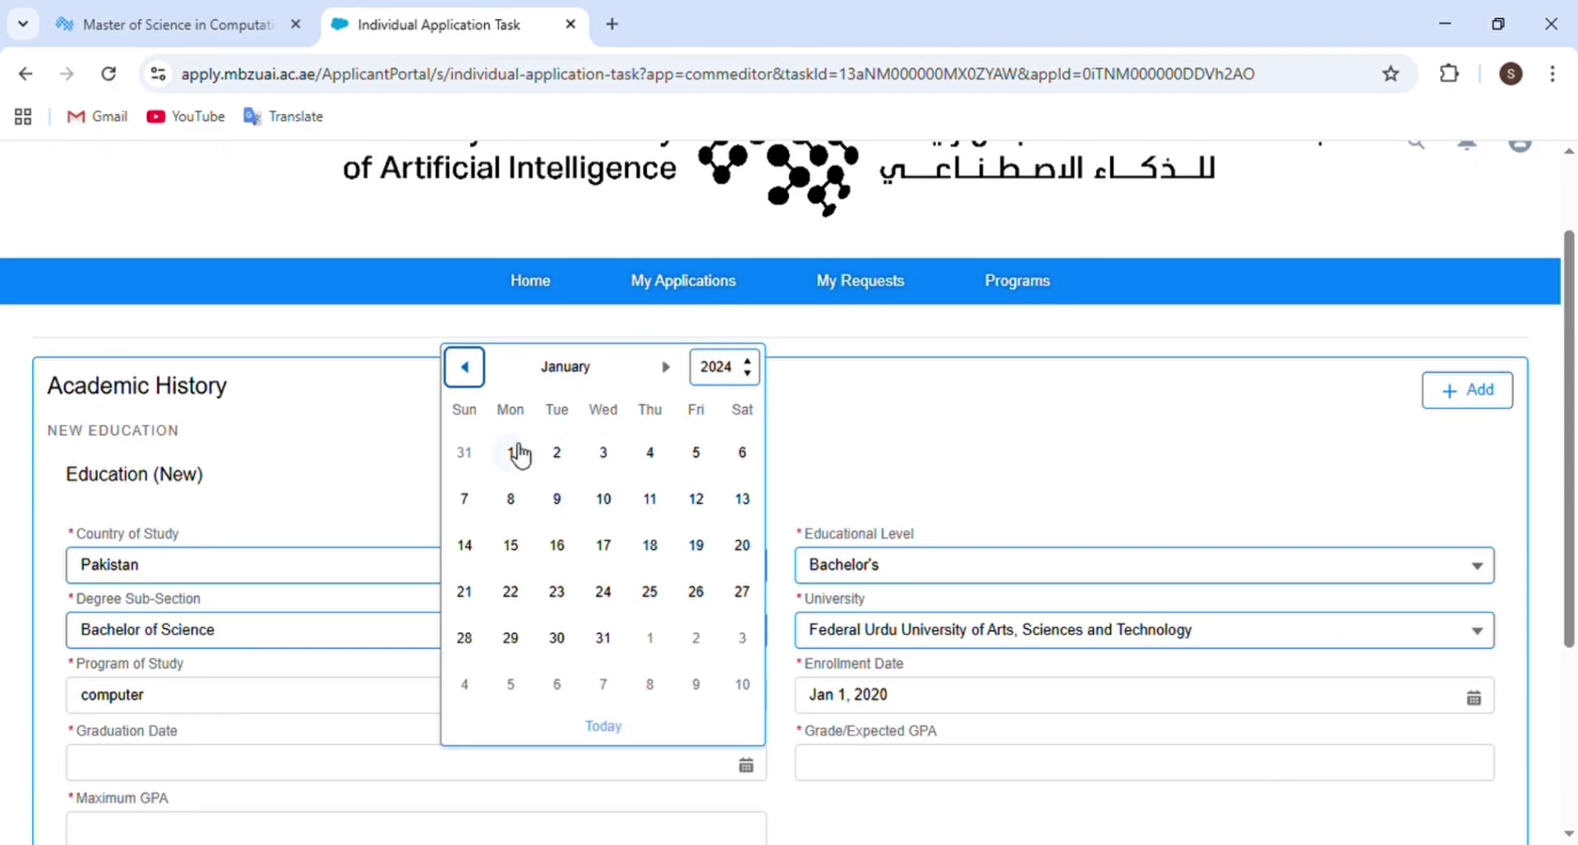
{"action": "left_click", "coordinate": [483, 372]}
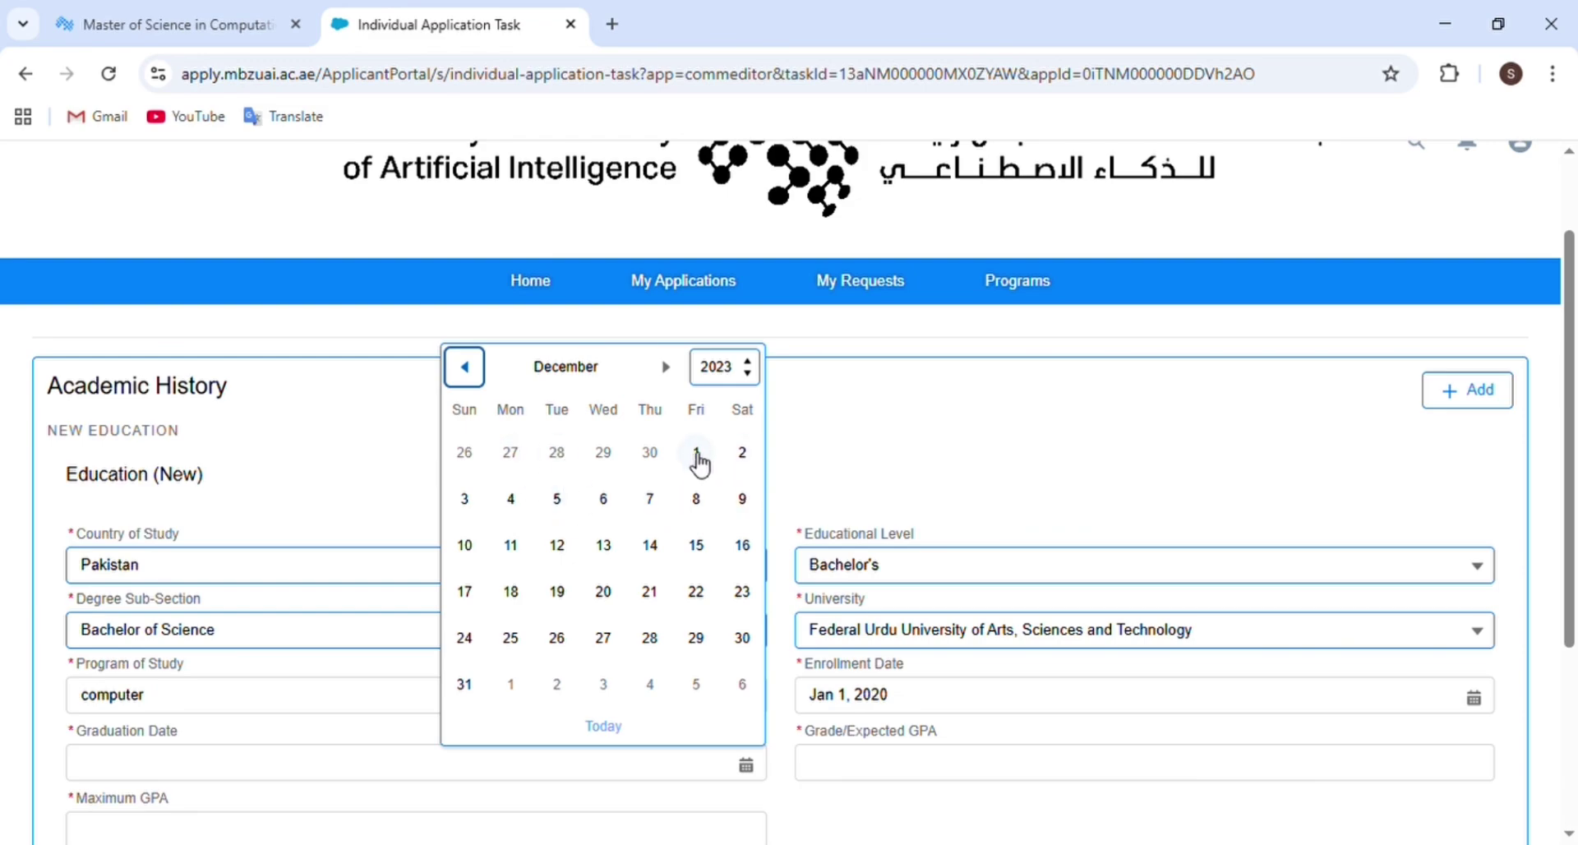
{"action": "left_click", "coordinate": [518, 501]}
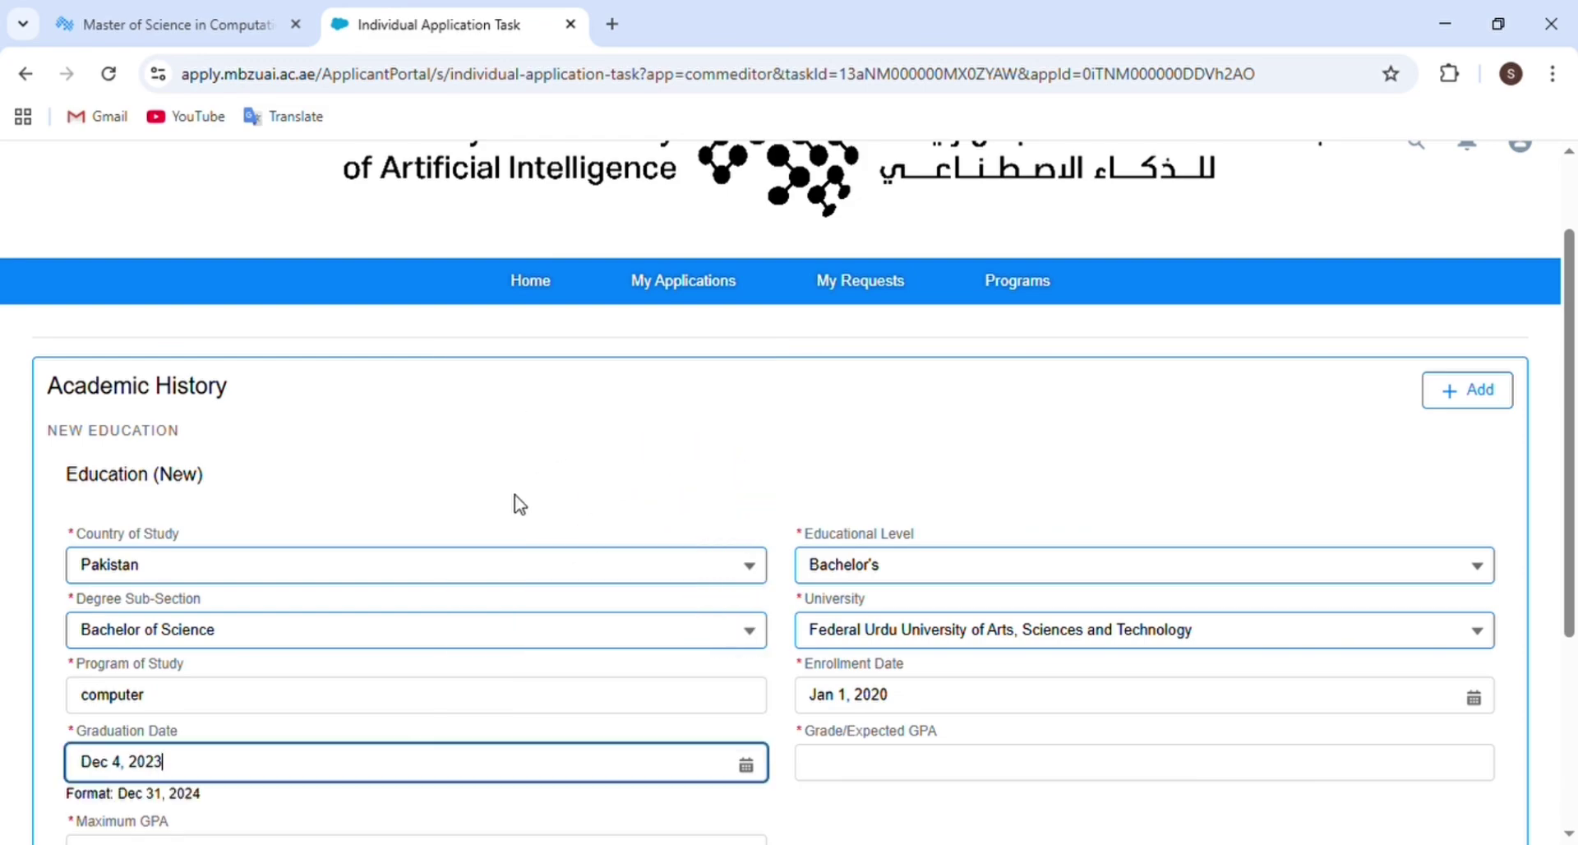
Enter GPA 3.86 out of a maximum 4 and save the education record
{"action": "scroll", "coordinate": [532, 489], "scroll_direction": "down", "scroll_amount": 4}
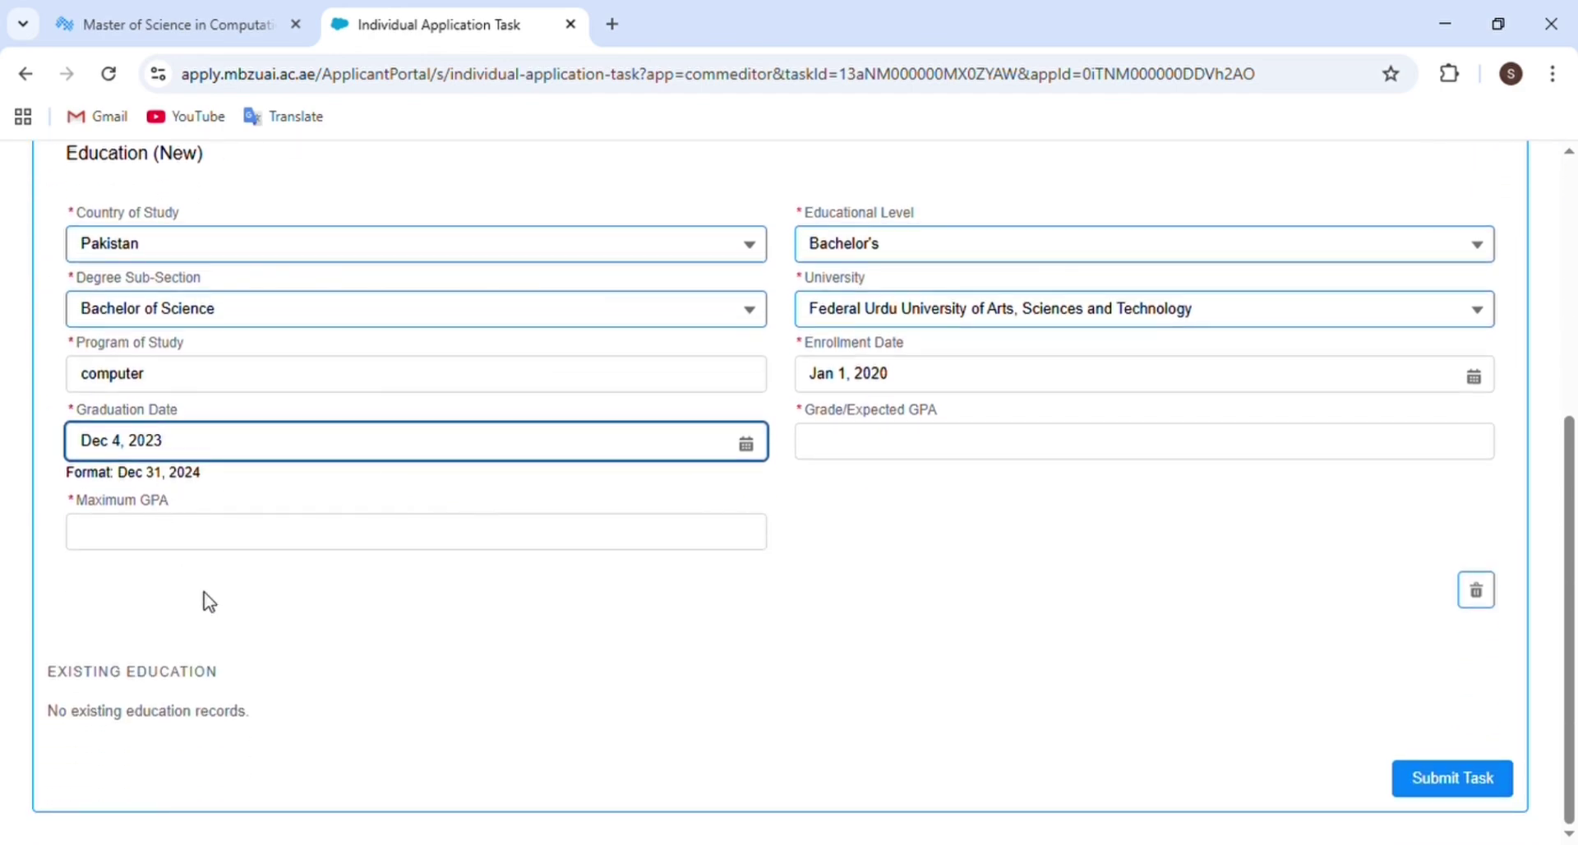
{"action": "left_click", "coordinate": [373, 557]}
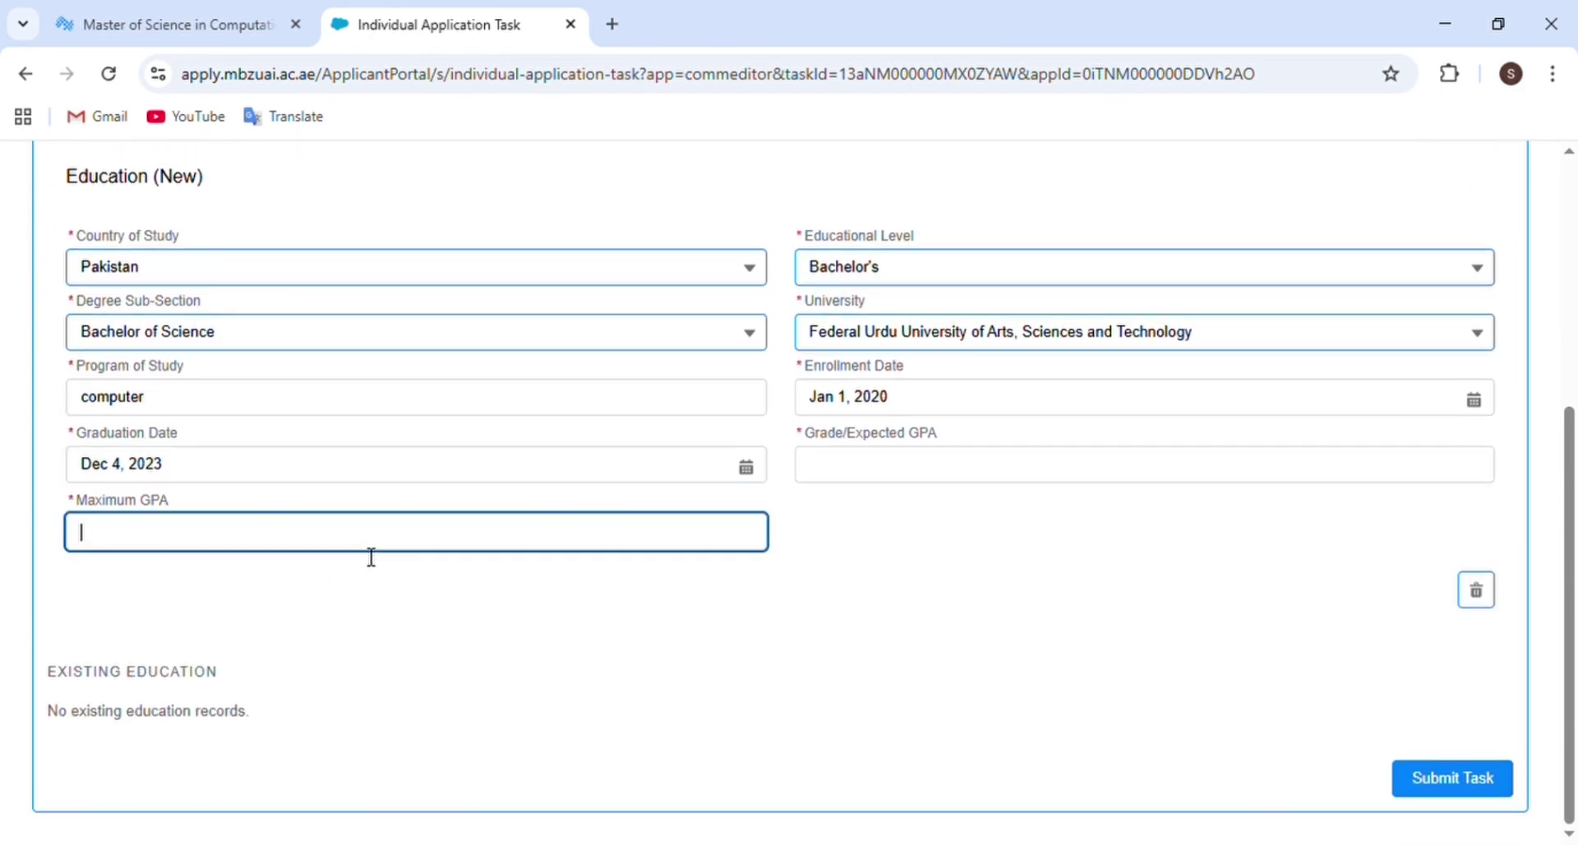
{"action": "type", "text": "3.86"}
{"action": "key", "text": "shift+Tab"}
{"action": "type", "text": "3.86"}
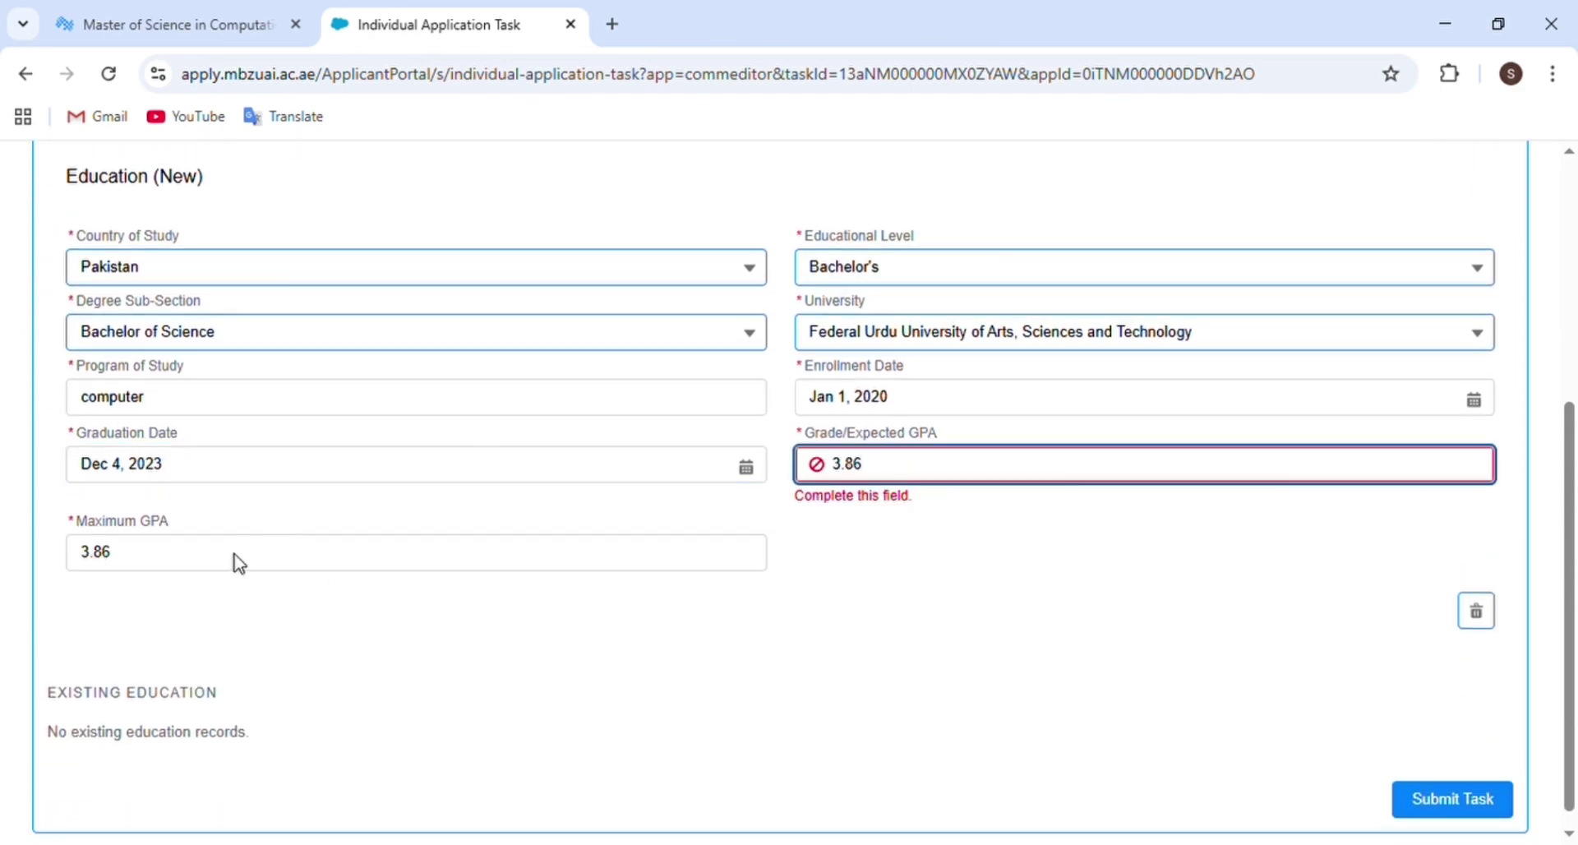
{"action": "left_click", "coordinate": [239, 553]}
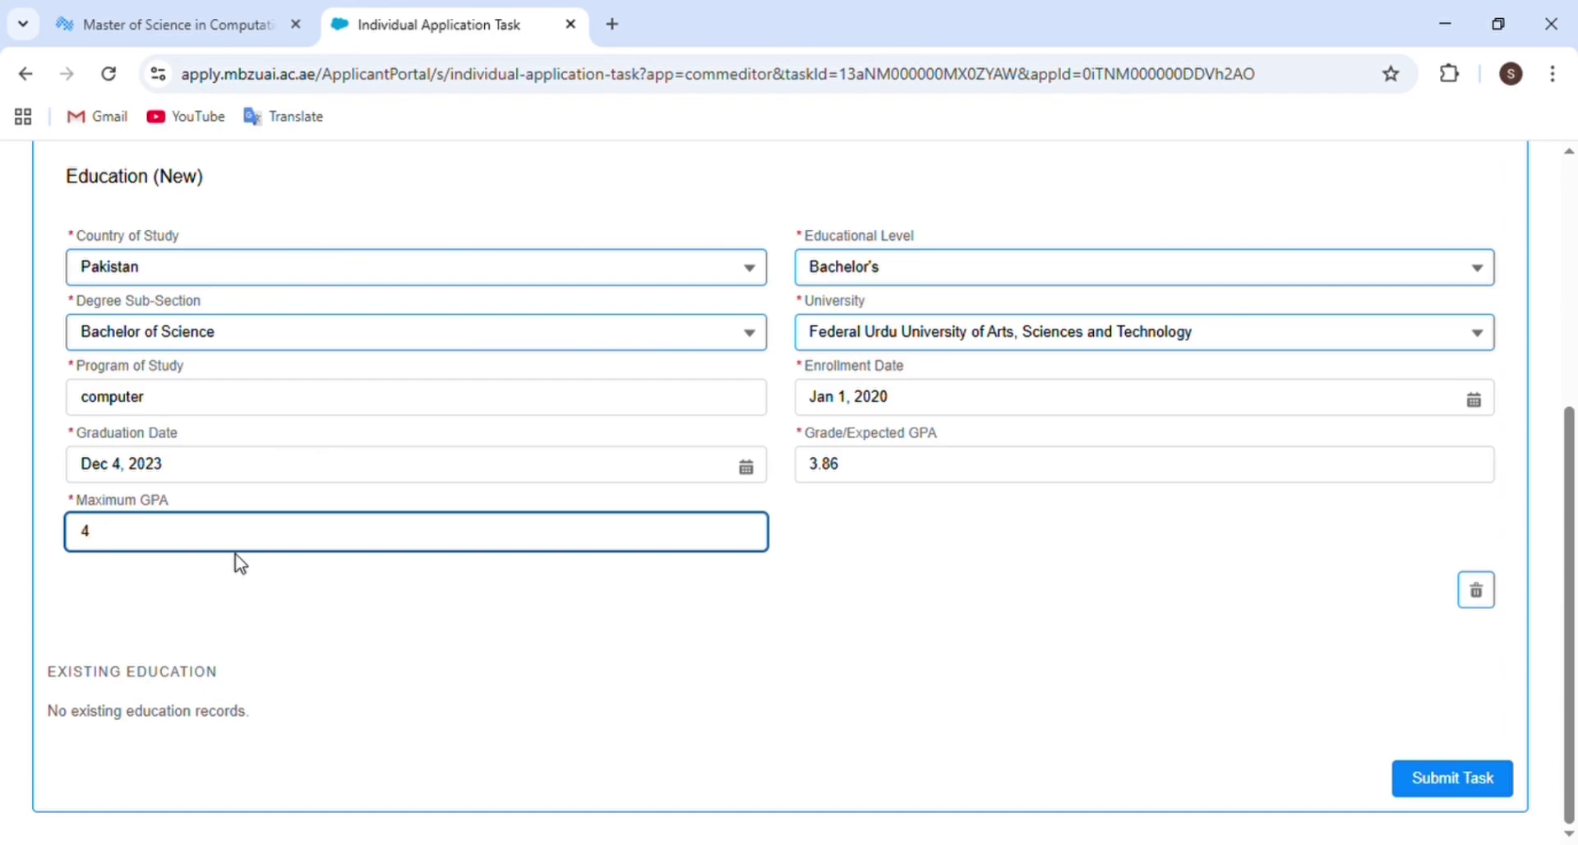
{"action": "left_click", "coordinate": [847, 698]}
{"action": "left_click", "coordinate": [1453, 781]}
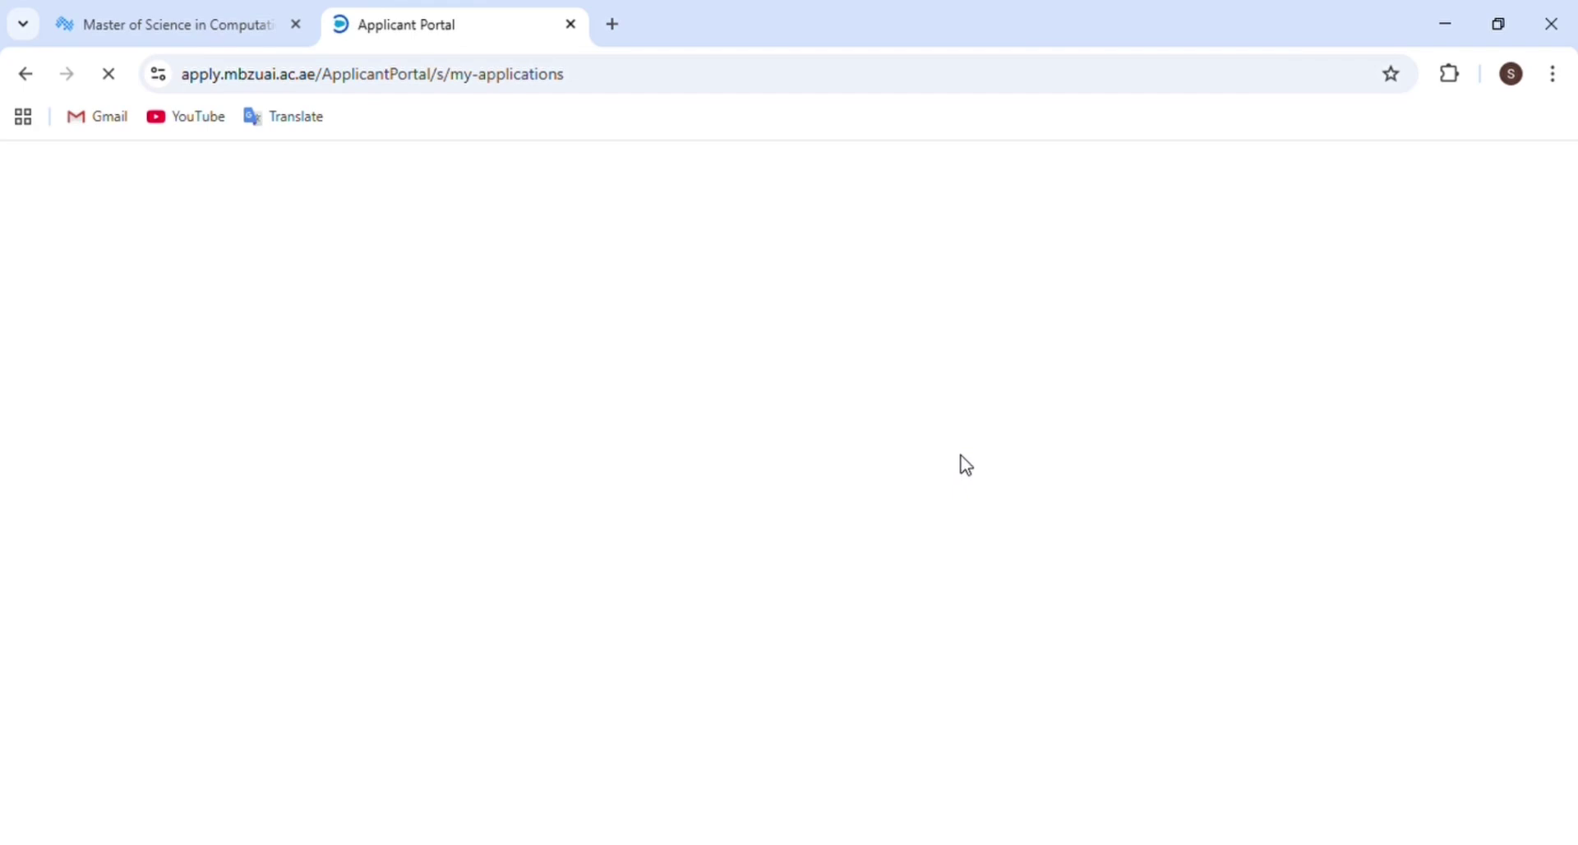
Complete the Employment History task by answering No to currently employed
{"action": "scroll", "coordinate": [920, 467], "scroll_direction": "down", "scroll_amount": 4}
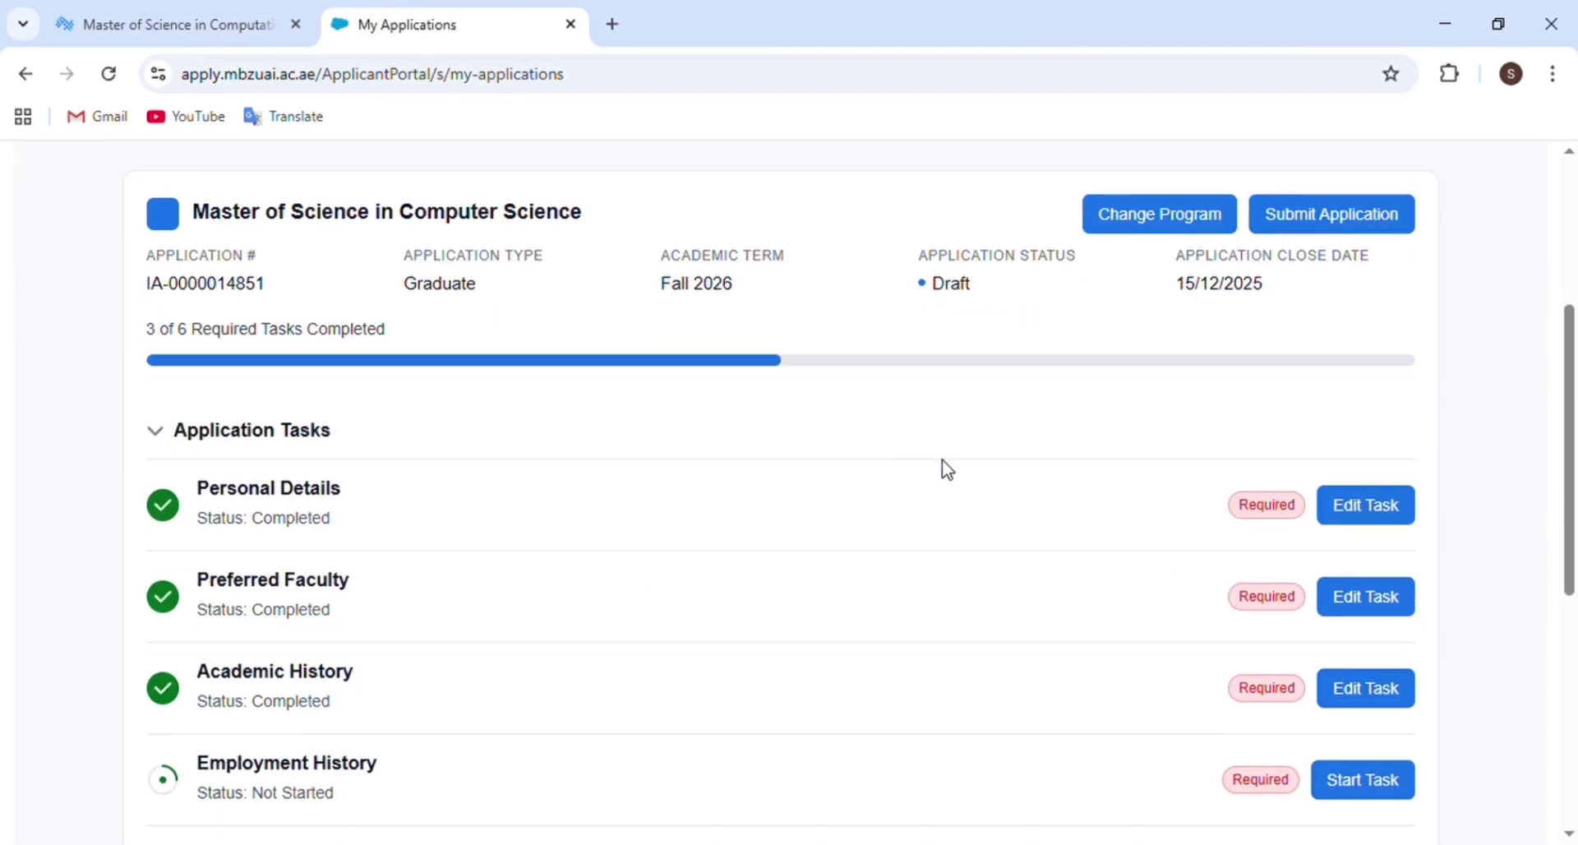
{"action": "scroll", "coordinate": [934, 470], "scroll_direction": "down", "scroll_amount": 4}
{"action": "scroll", "coordinate": [1000, 461], "scroll_direction": "up", "scroll_amount": 4}
{"action": "scroll", "coordinate": [1011, 468], "scroll_direction": "down", "scroll_amount": 4}
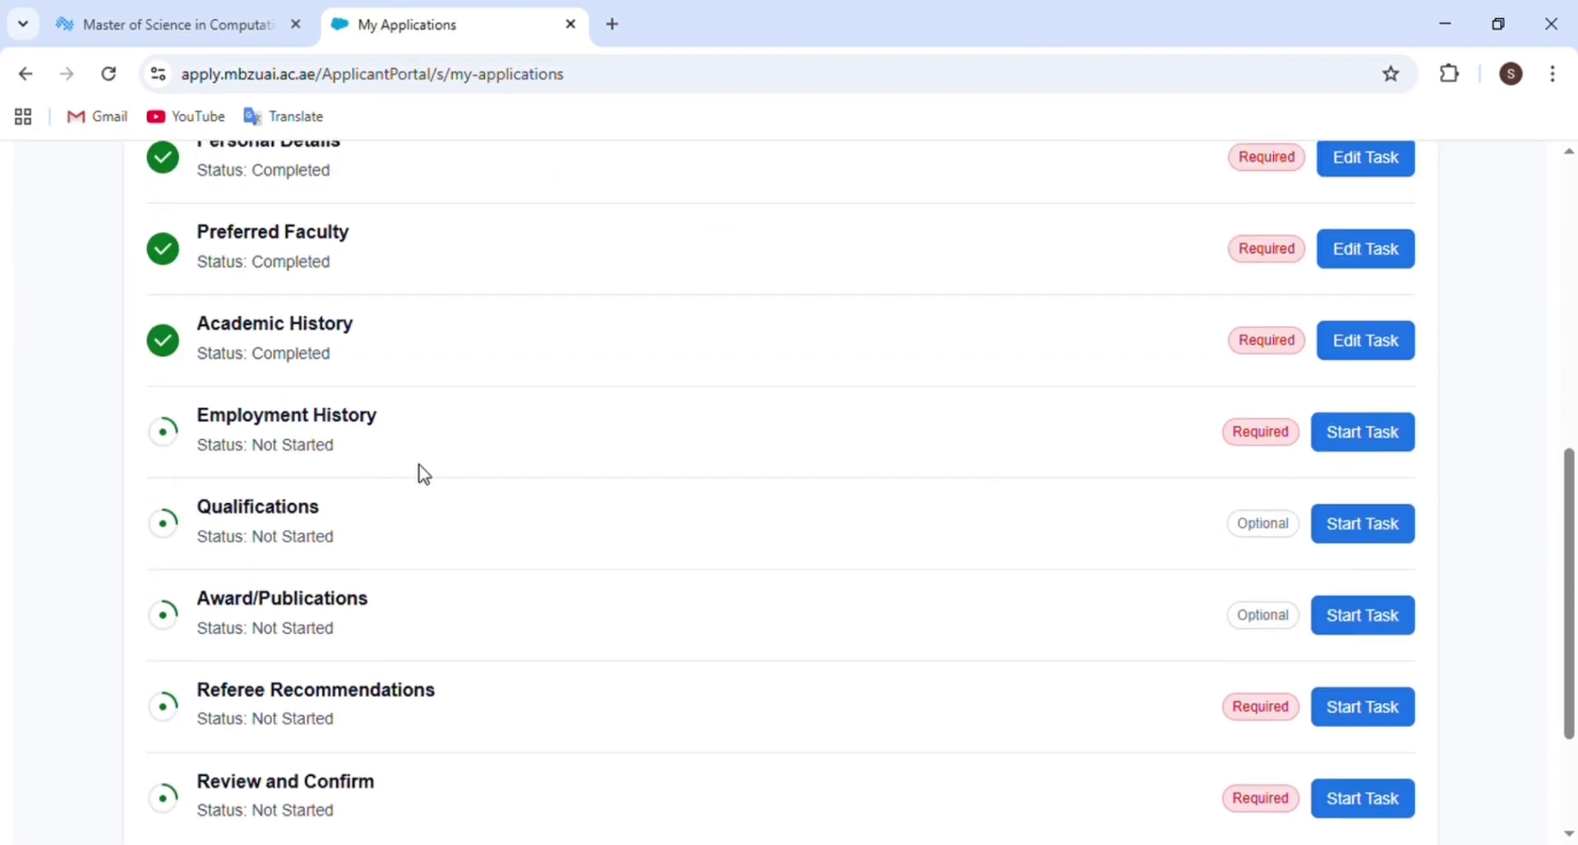
{"action": "left_click", "coordinate": [1366, 440]}
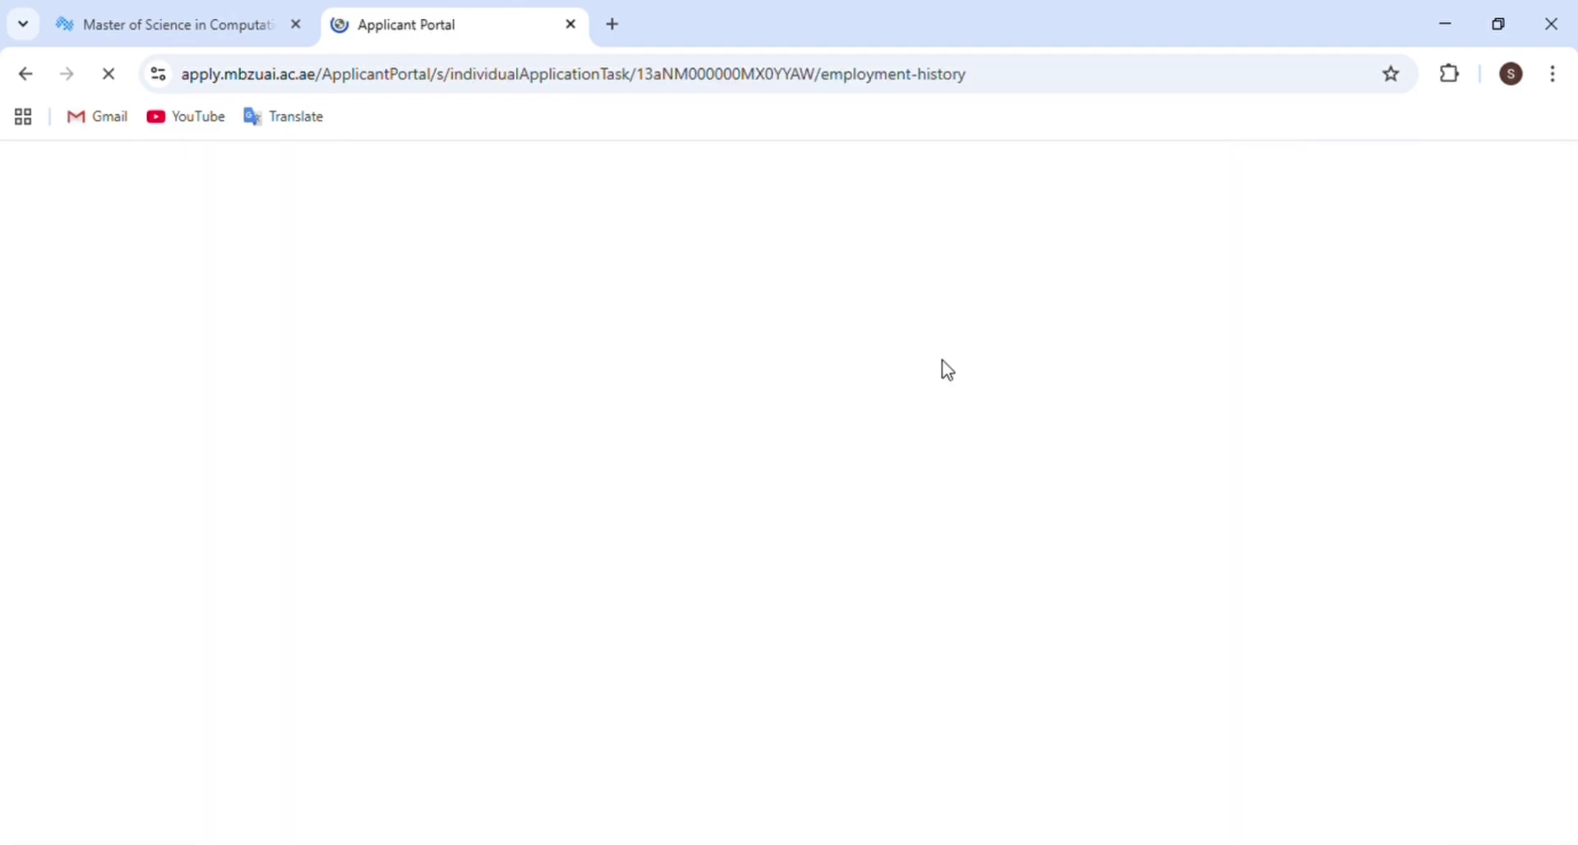
{"action": "scroll", "coordinate": [889, 388], "scroll_direction": "down", "scroll_amount": 2}
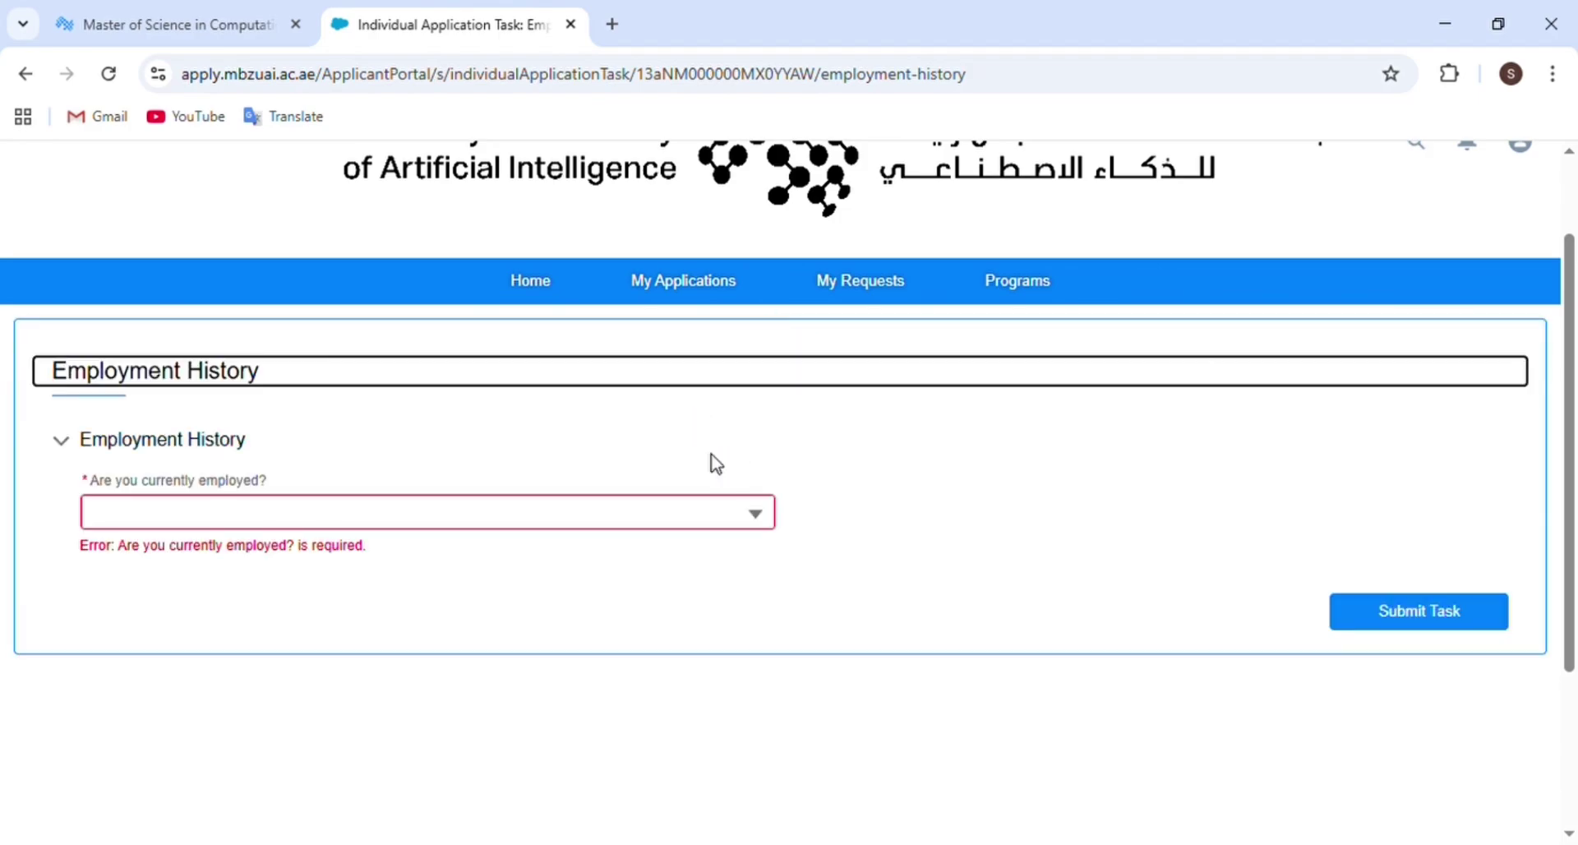
{"action": "left_click", "coordinate": [574, 515]}
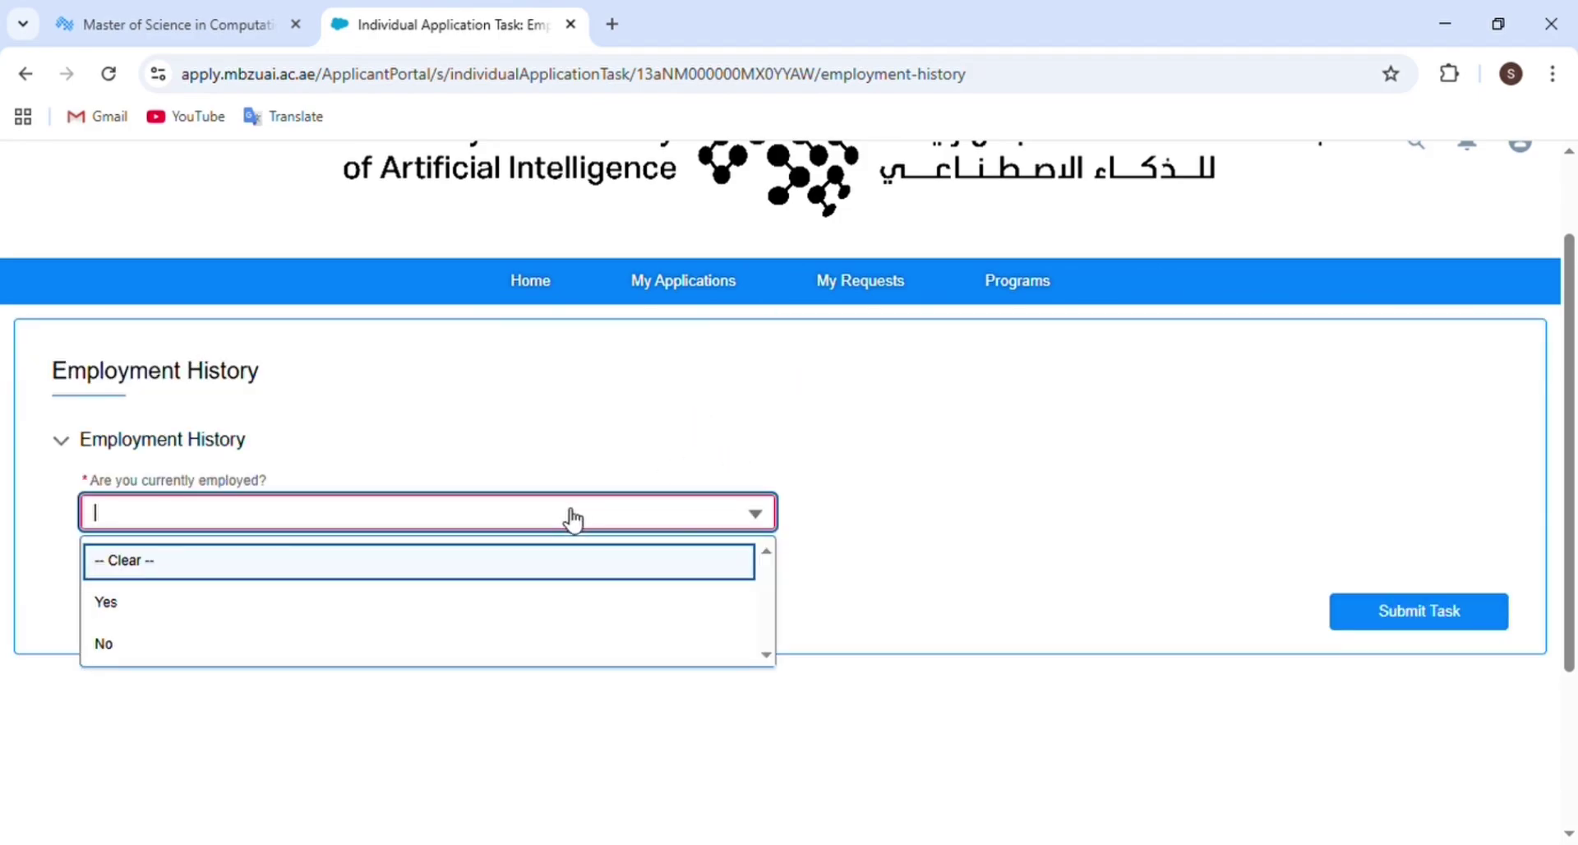
{"action": "left_click", "coordinate": [435, 645]}
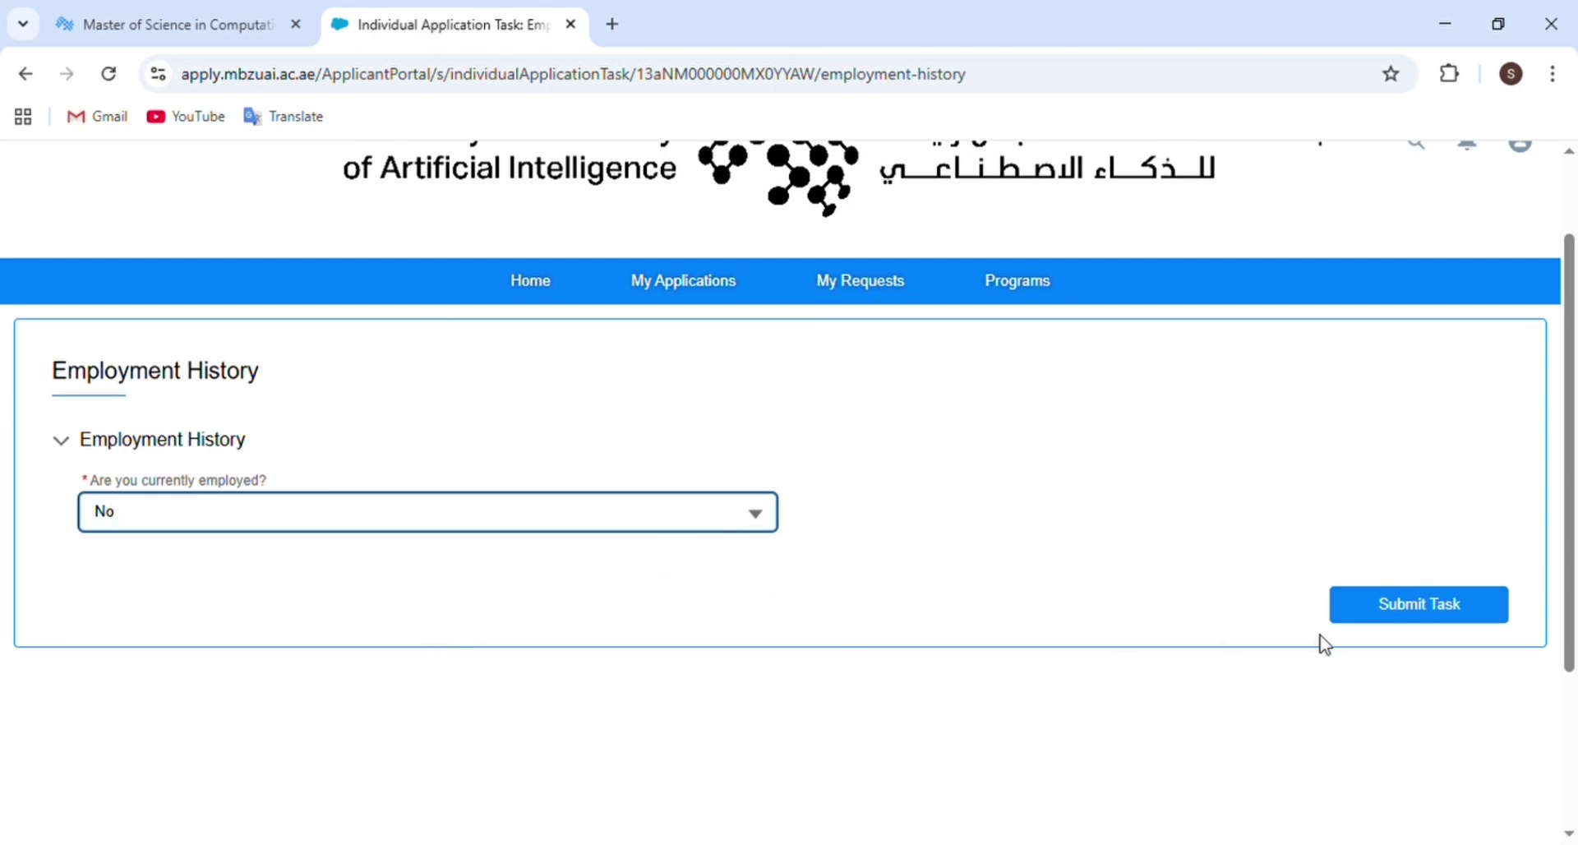
{"action": "left_click", "coordinate": [1456, 615]}
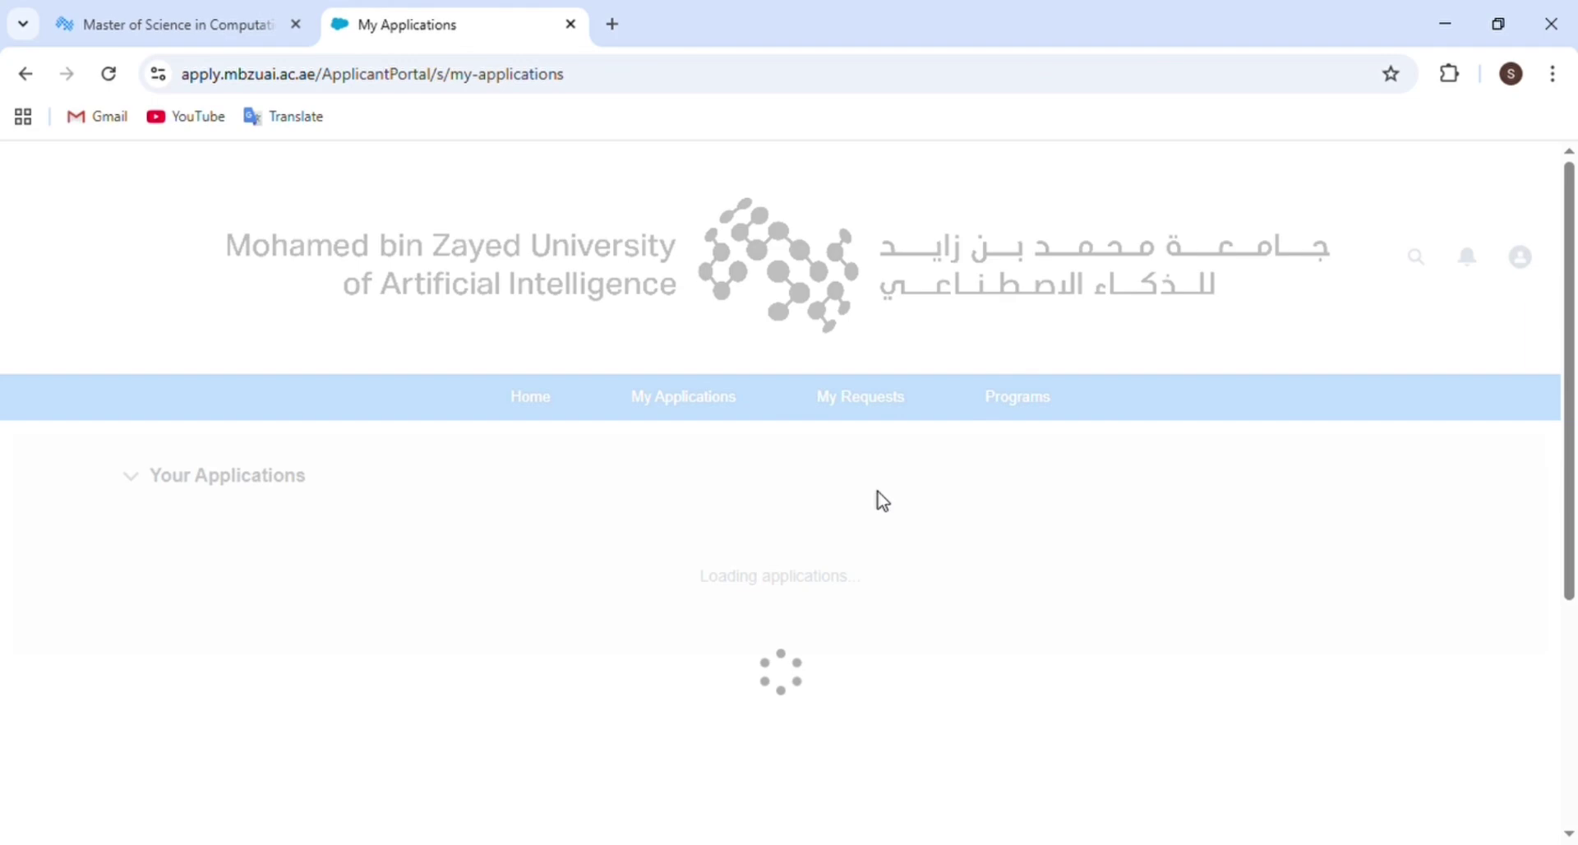
Start the Qualifications task from the task list
{"action": "scroll", "coordinate": [849, 521], "scroll_direction": "down", "scroll_amount": 9}
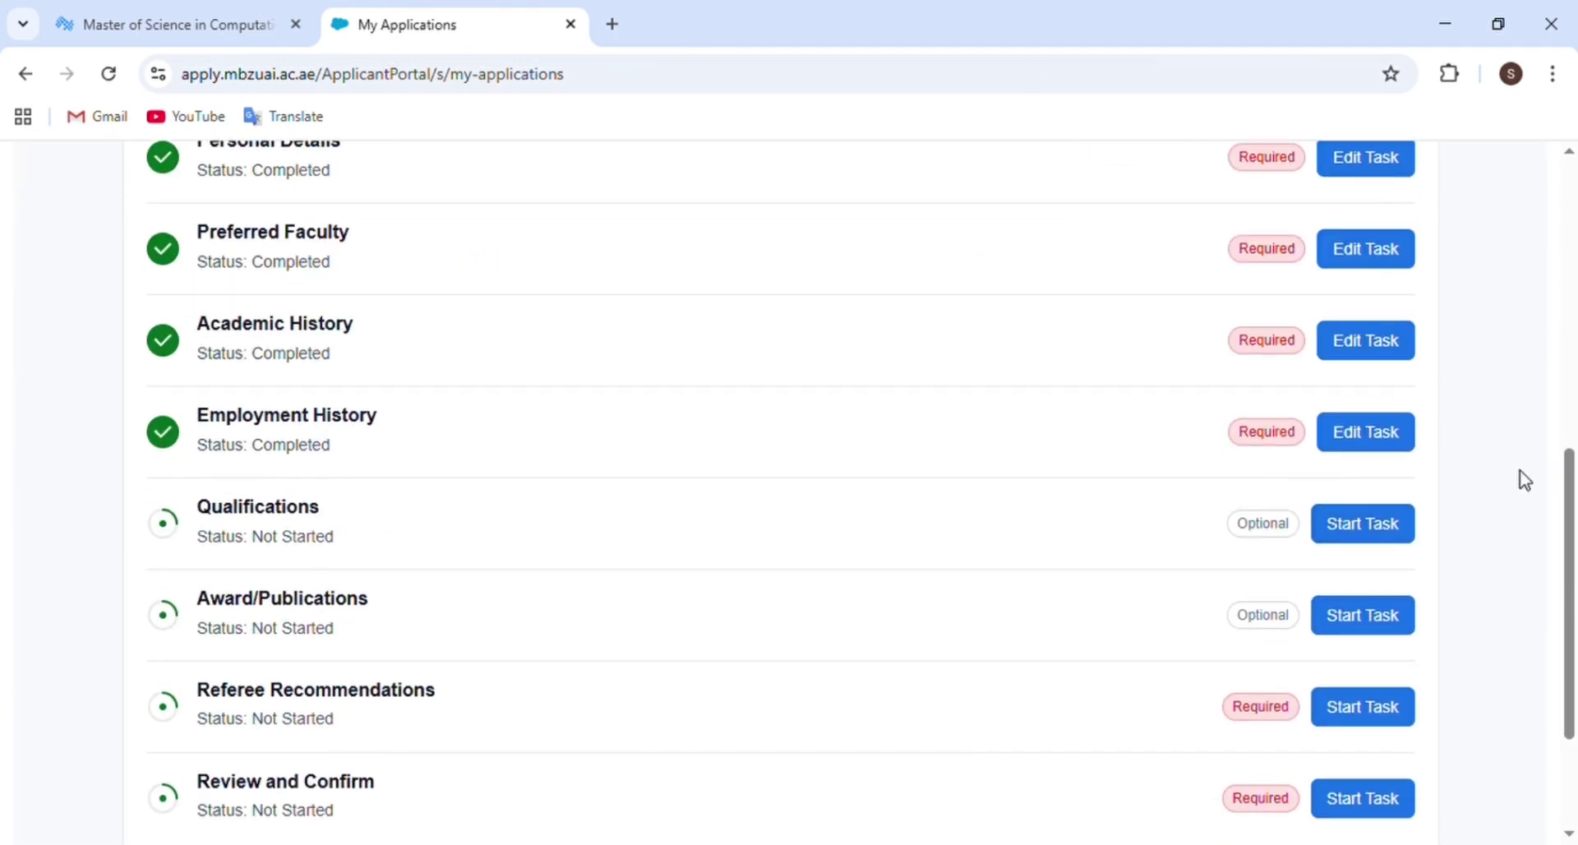
{"action": "scroll", "coordinate": [1153, 504], "scroll_direction": "down", "scroll_amount": 1}
{"action": "left_click", "coordinate": [1388, 423]}
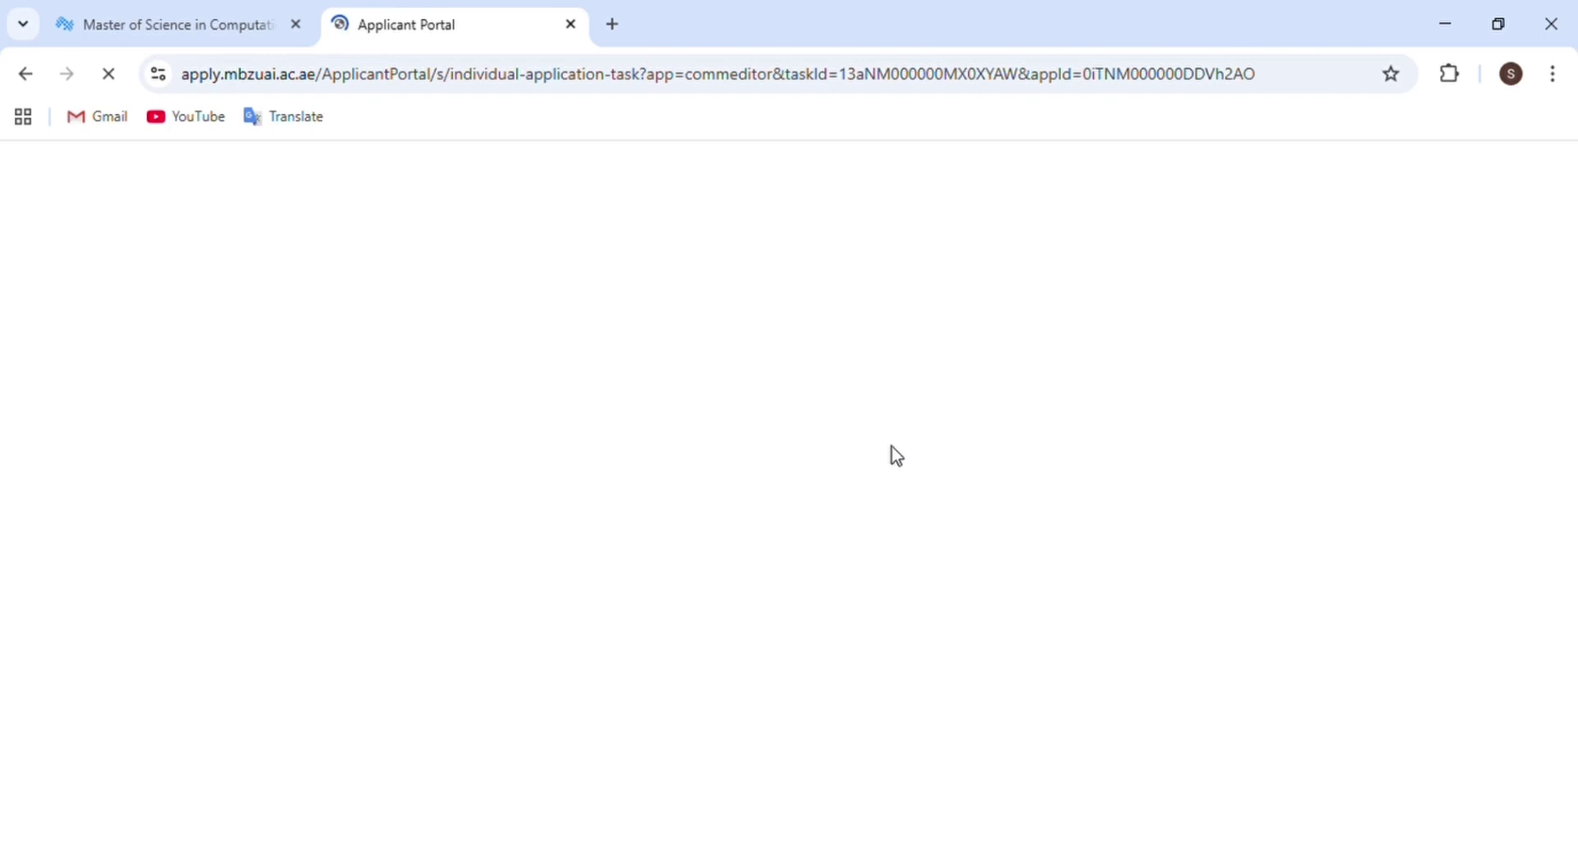
Add an Online Course qualification 'python advance from edx' with description 'abcde' and submit
{"action": "scroll", "coordinate": [503, 563], "scroll_direction": "down", "scroll_amount": 3}
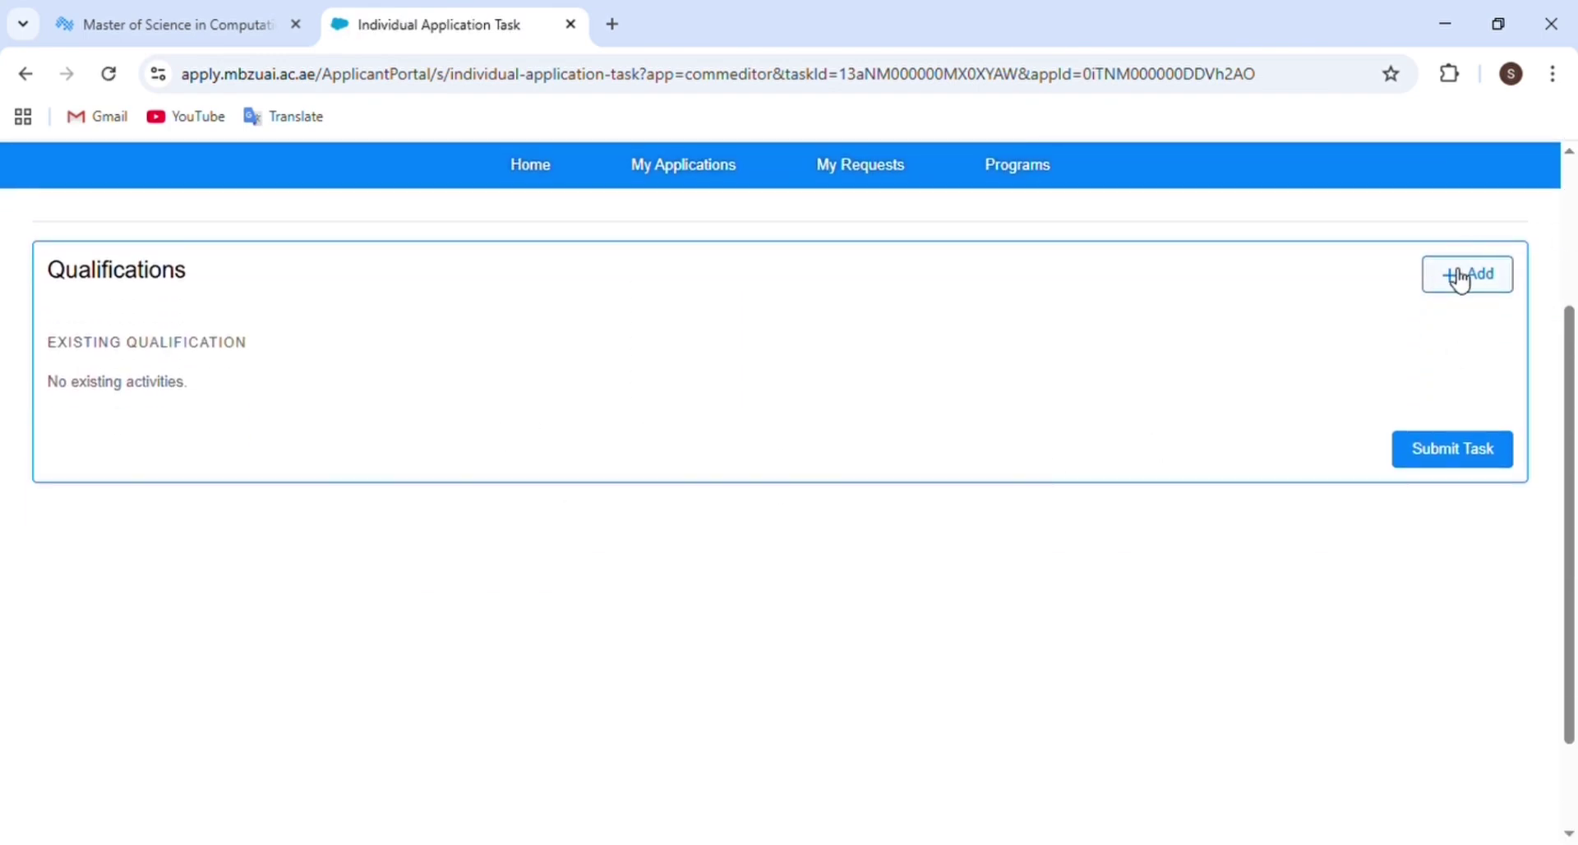
{"action": "left_click", "coordinate": [1462, 282]}
{"action": "left_click", "coordinate": [666, 465]}
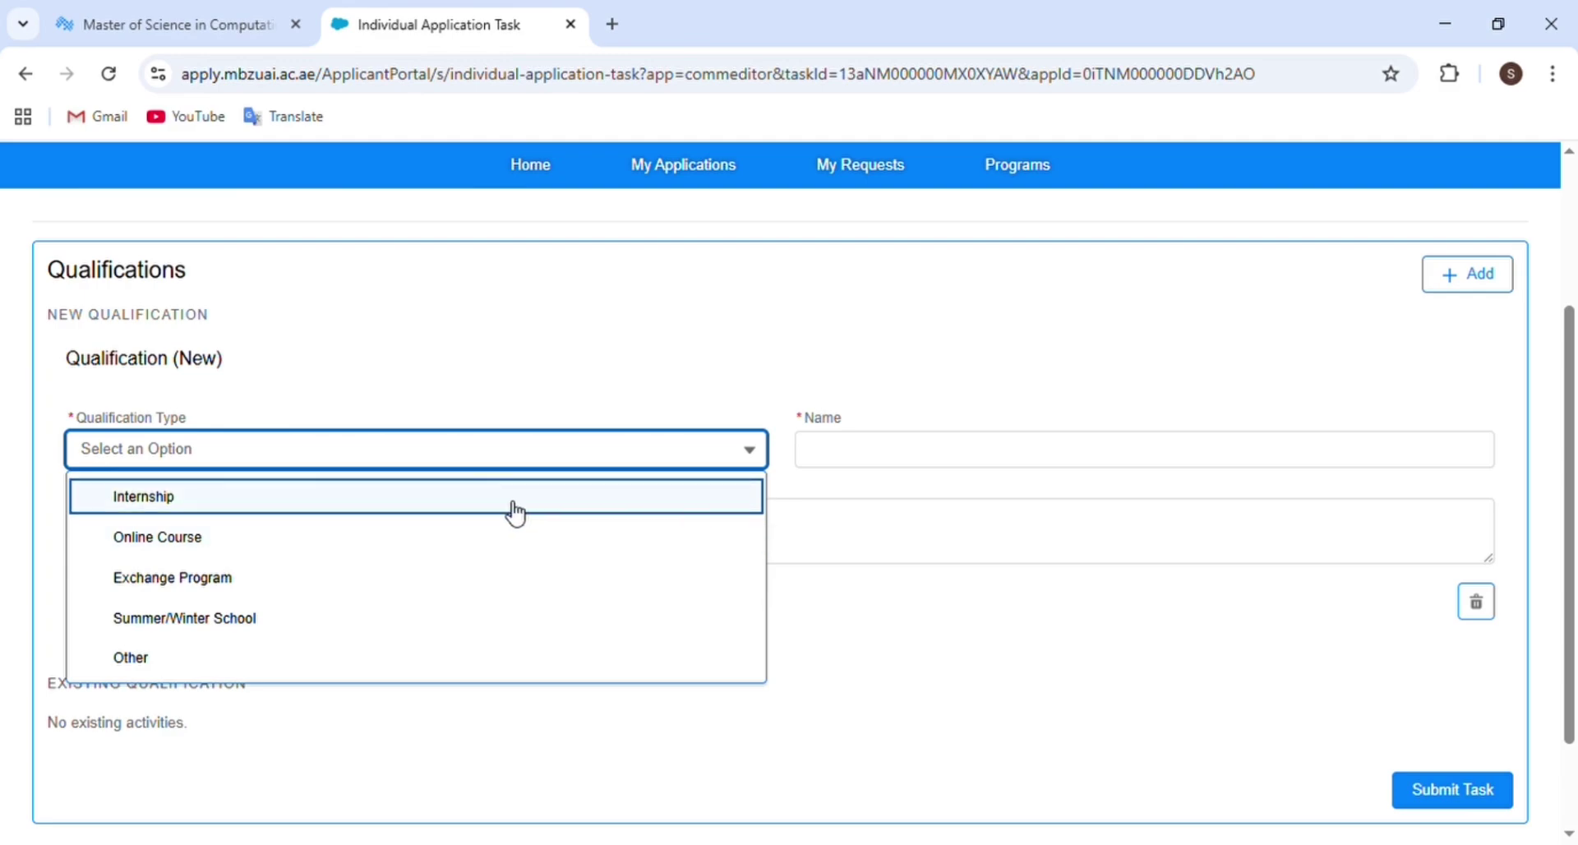
{"action": "left_click", "coordinate": [466, 553]}
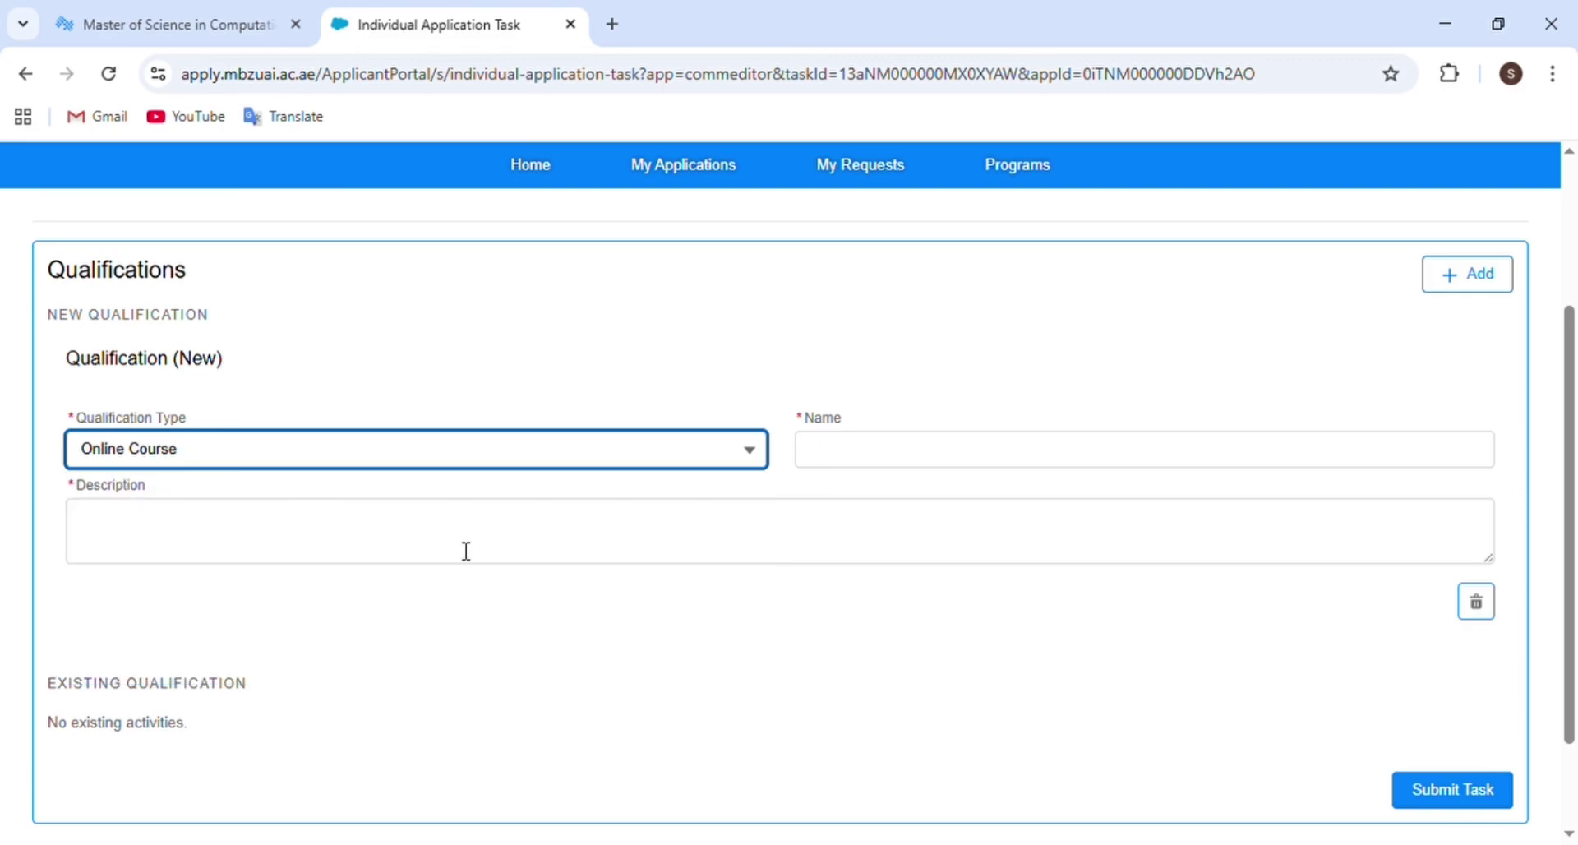
{"action": "left_click", "coordinate": [985, 461]}
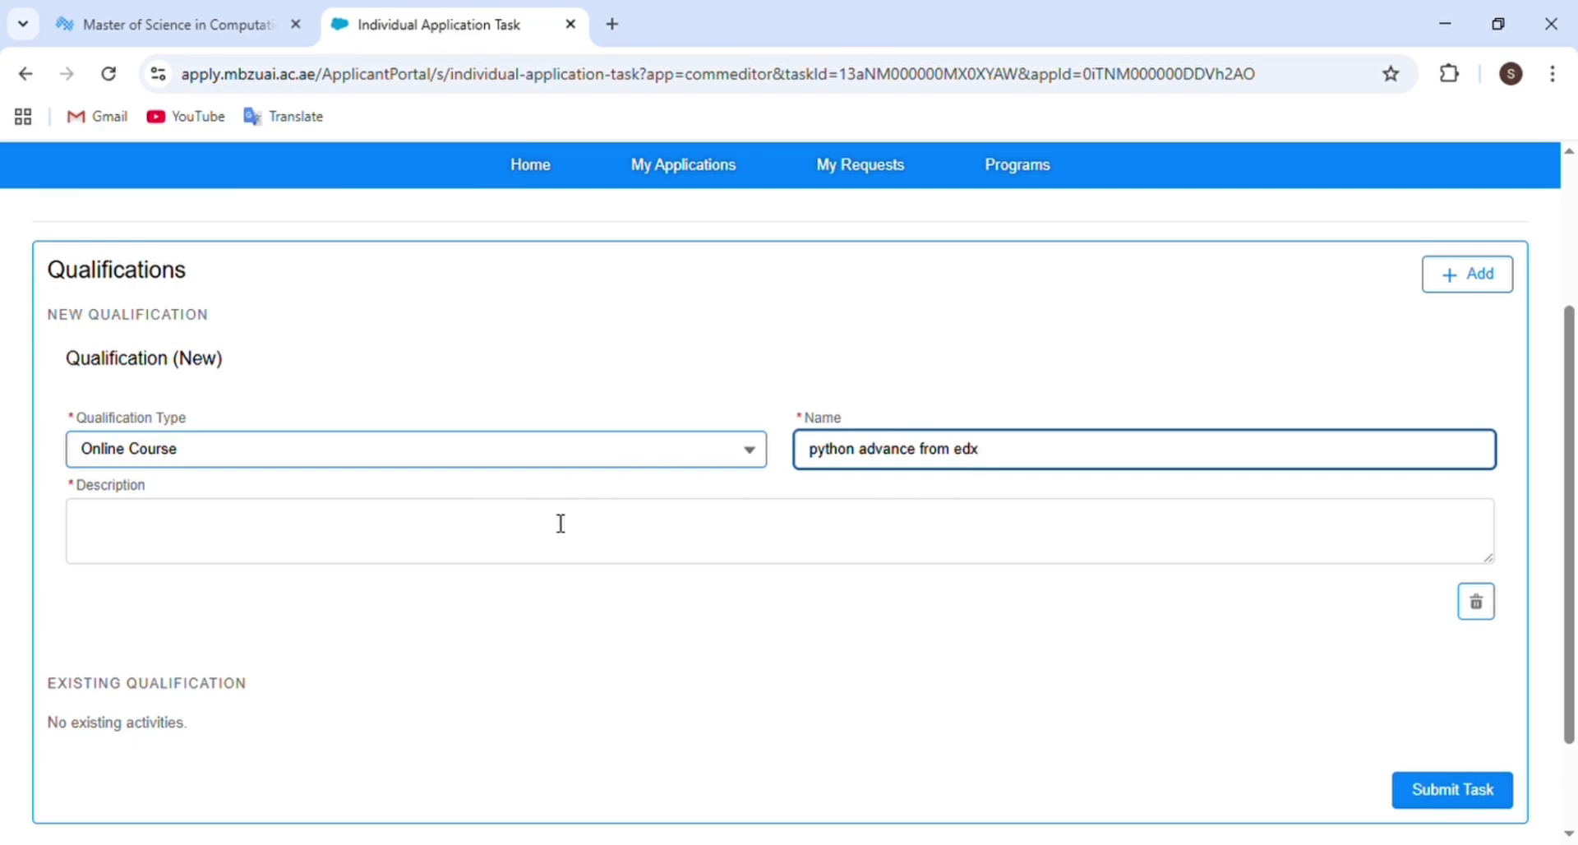
{"action": "left_click", "coordinate": [473, 540]}
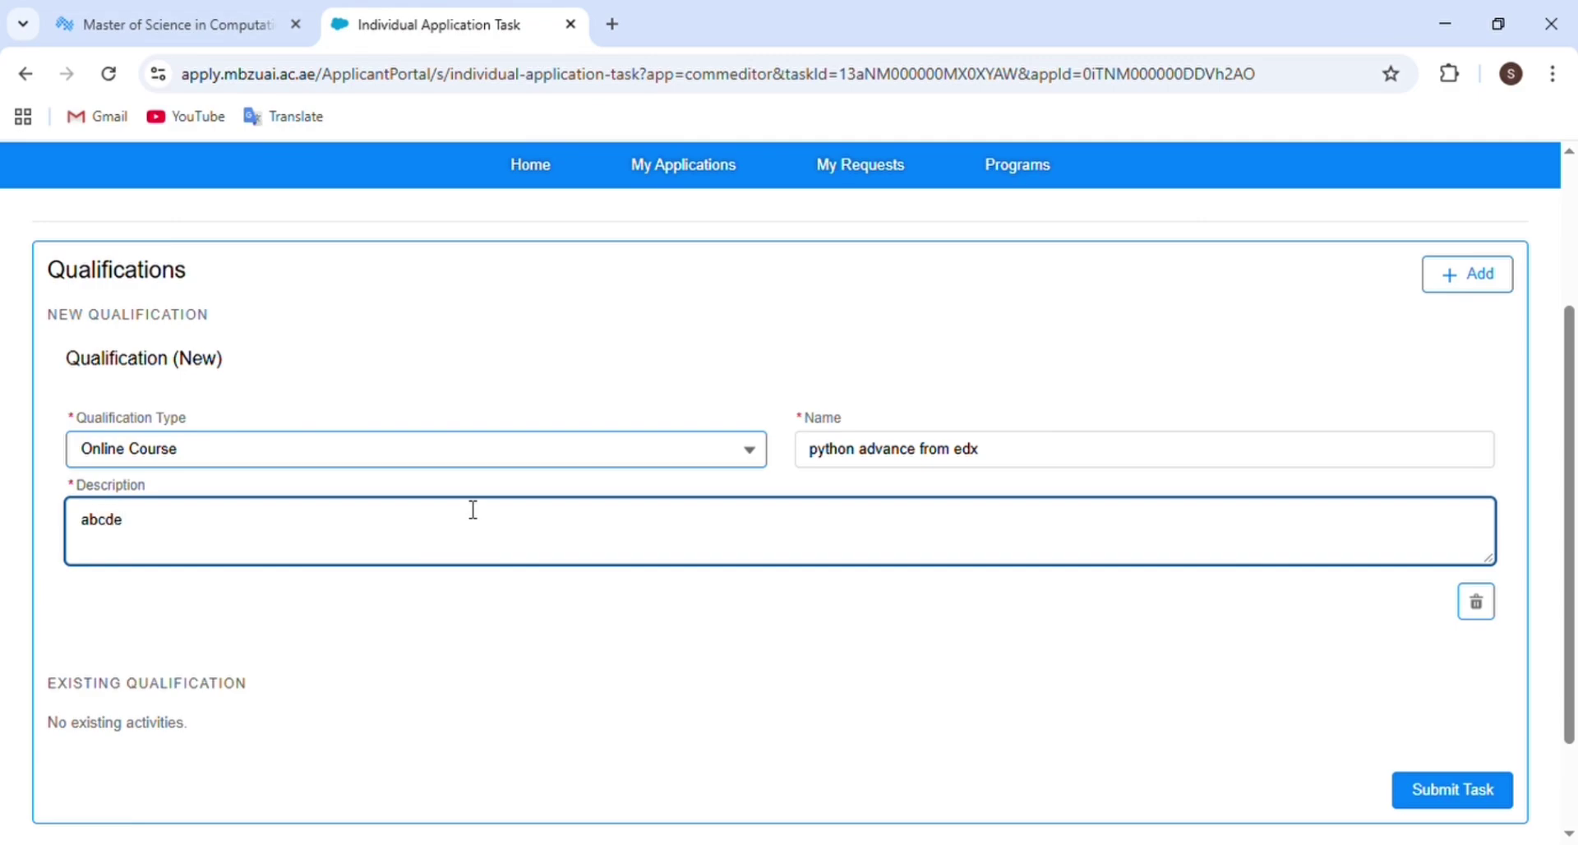
{"action": "left_click", "coordinate": [1484, 801]}
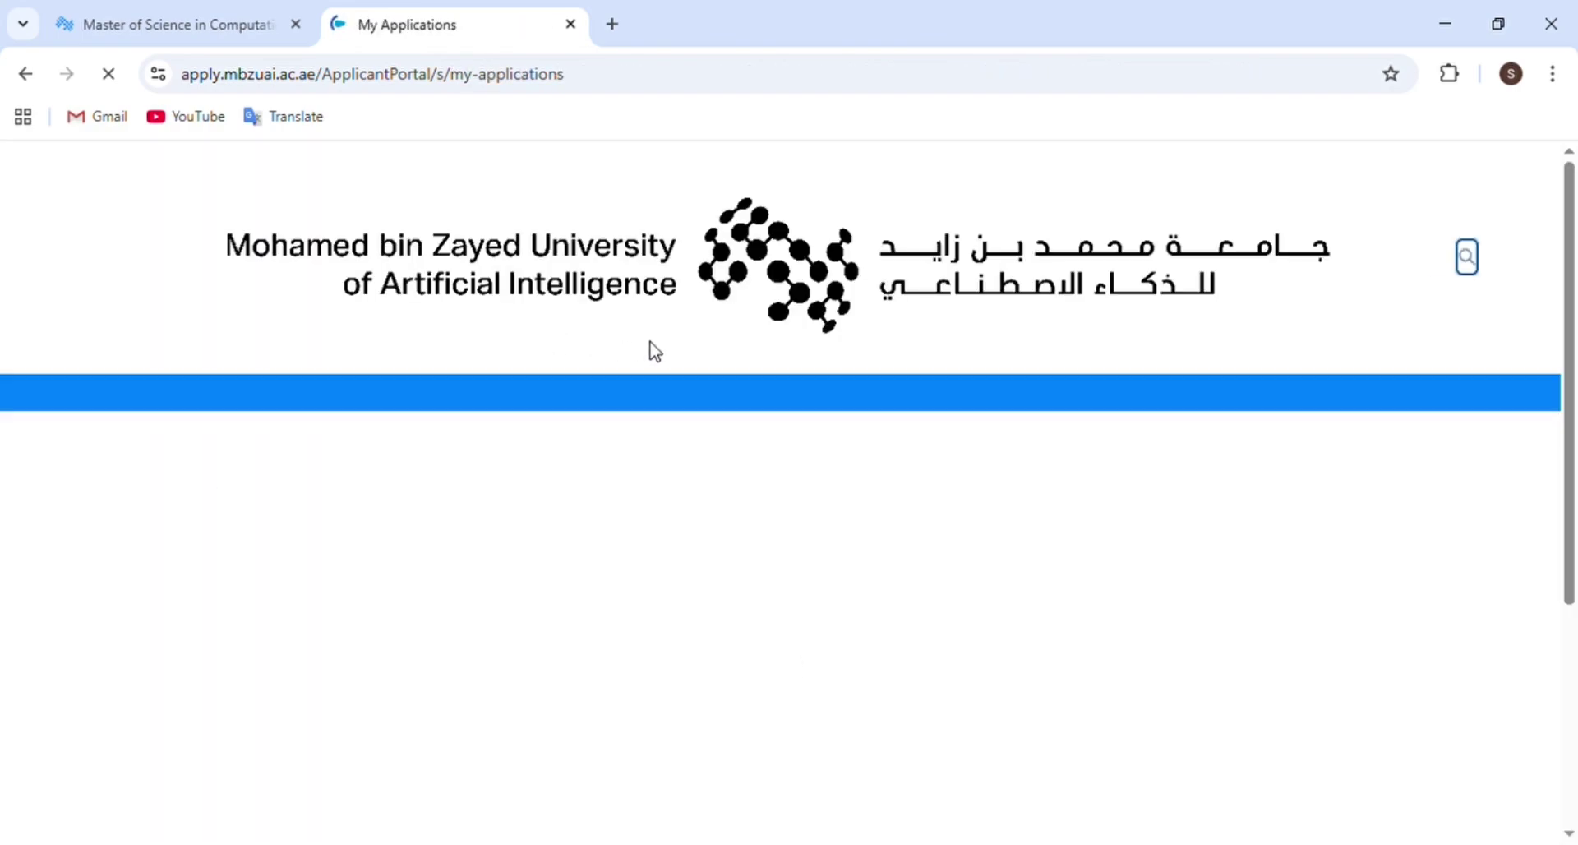
Start Referee Recommendations and enter the first referee as Prof., professor at fuuast
{"action": "scroll", "coordinate": [682, 427], "scroll_direction": "down", "scroll_amount": 7}
{"action": "scroll", "coordinate": [682, 420], "scroll_direction": "down", "scroll_amount": 4}
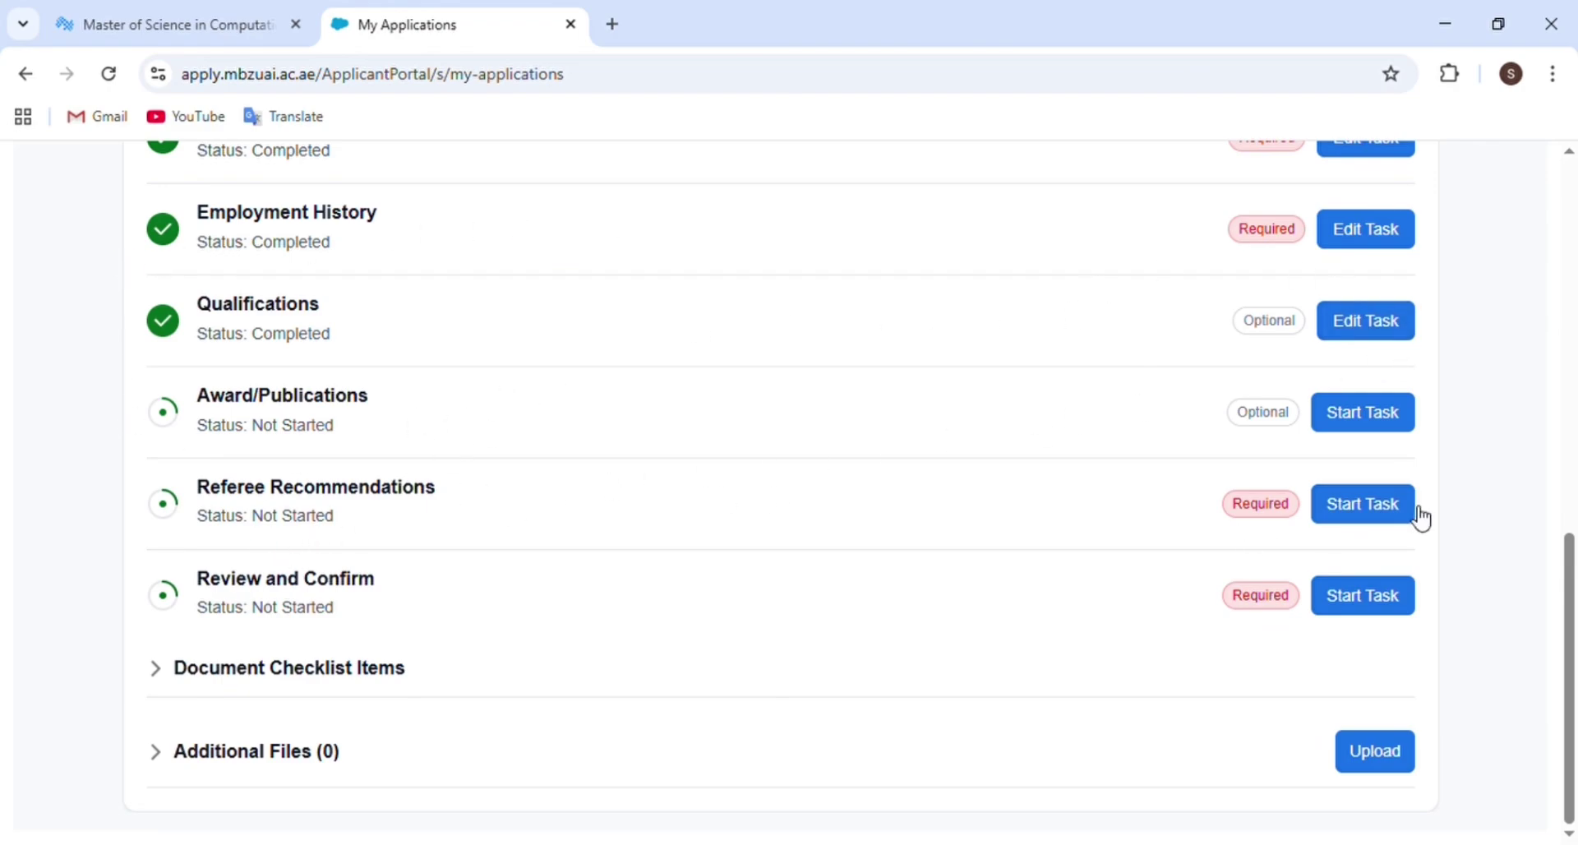
{"action": "left_click", "coordinate": [1395, 518]}
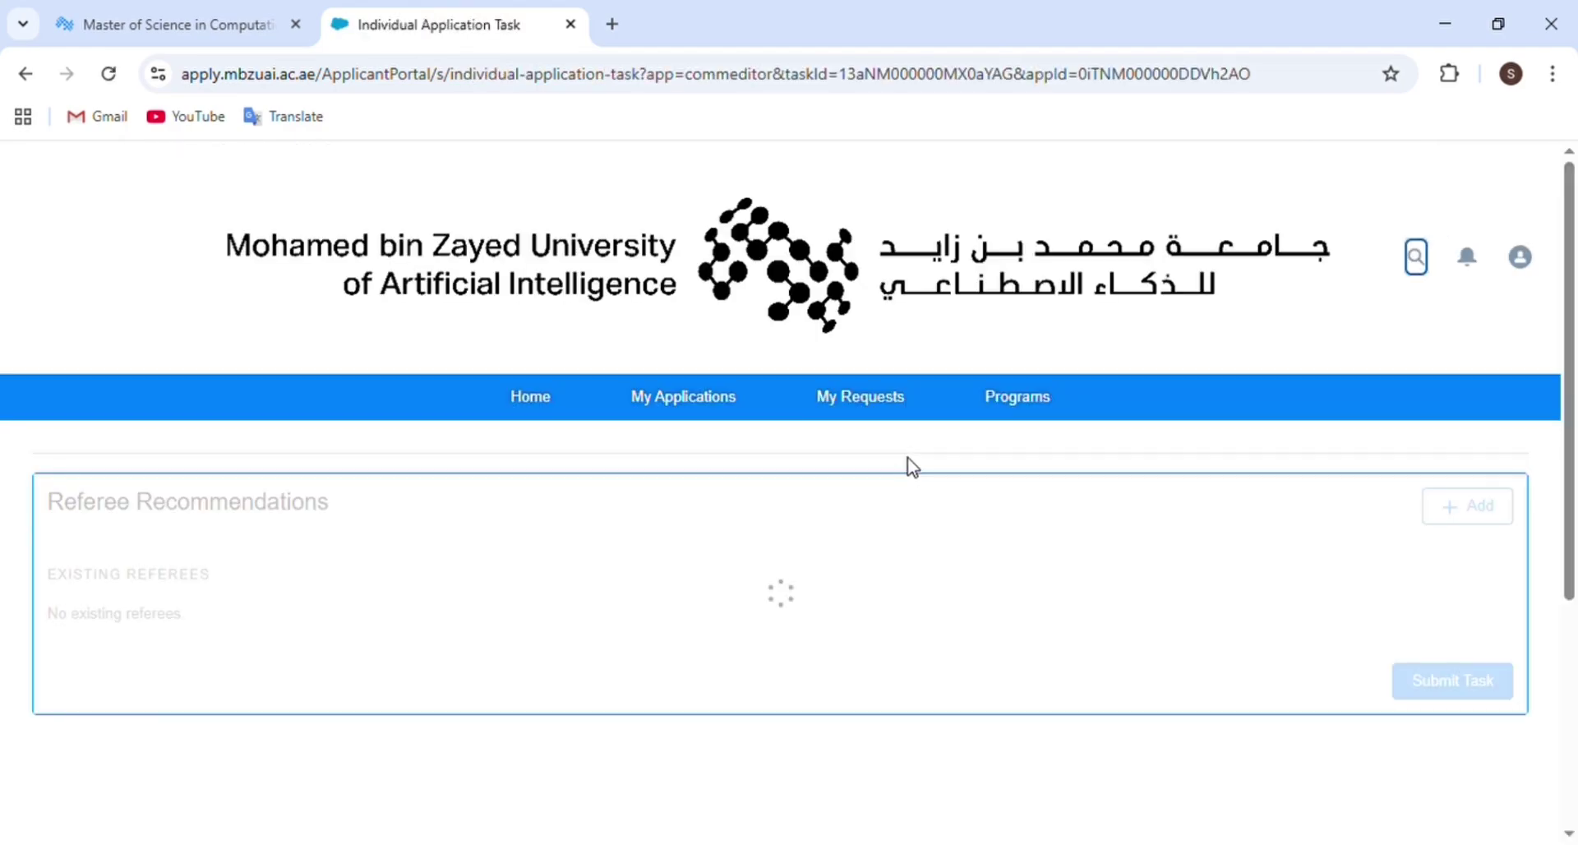
{"action": "scroll", "coordinate": [863, 475], "scroll_direction": "down", "scroll_amount": 4}
{"action": "left_click", "coordinate": [446, 335]}
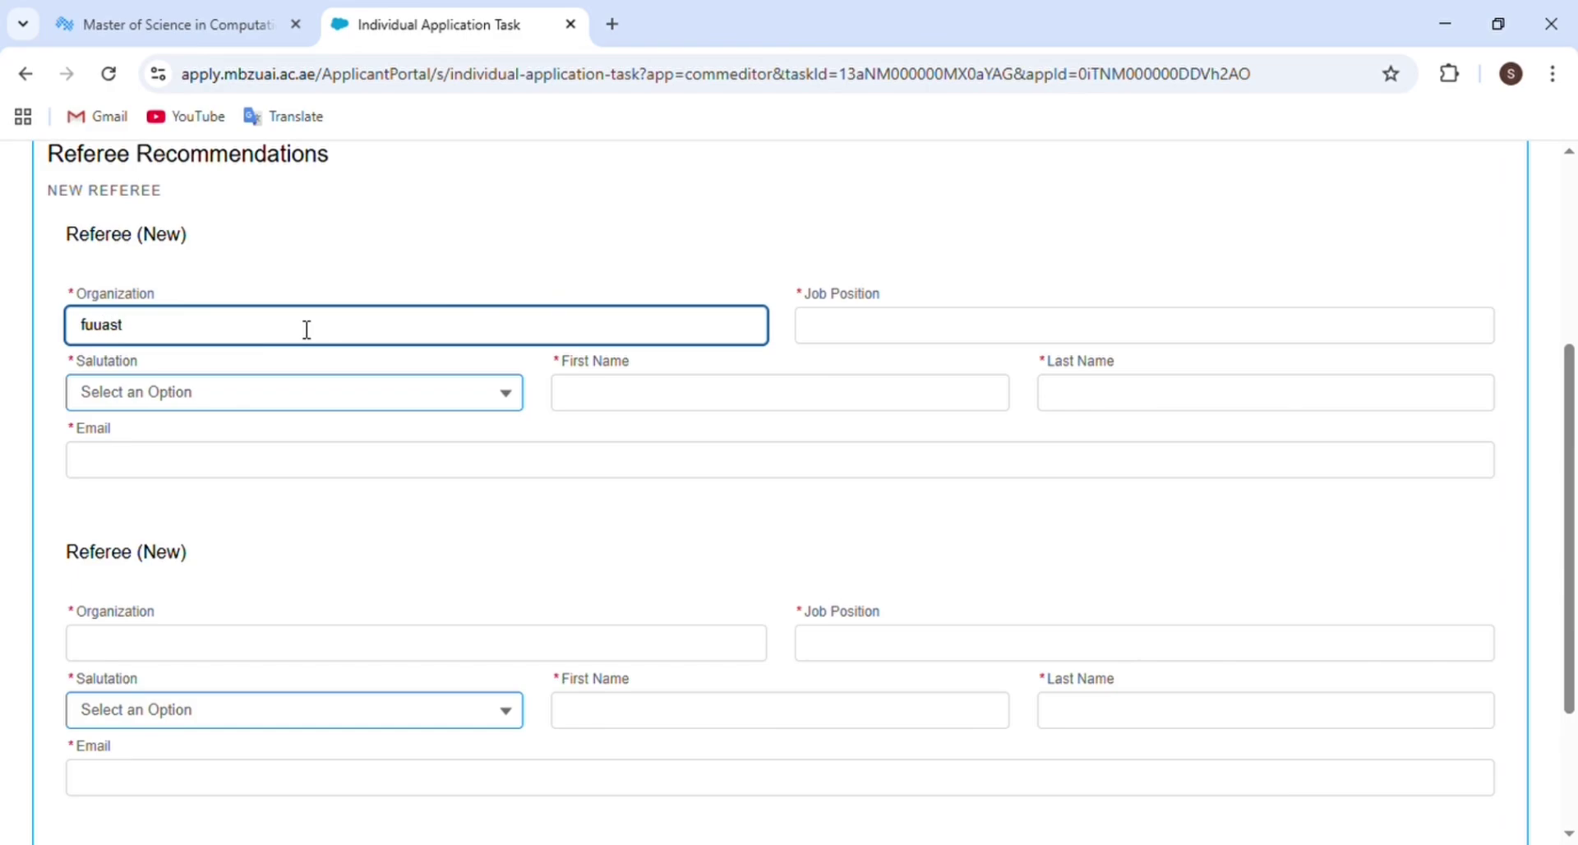
{"action": "left_click", "coordinate": [971, 325]}
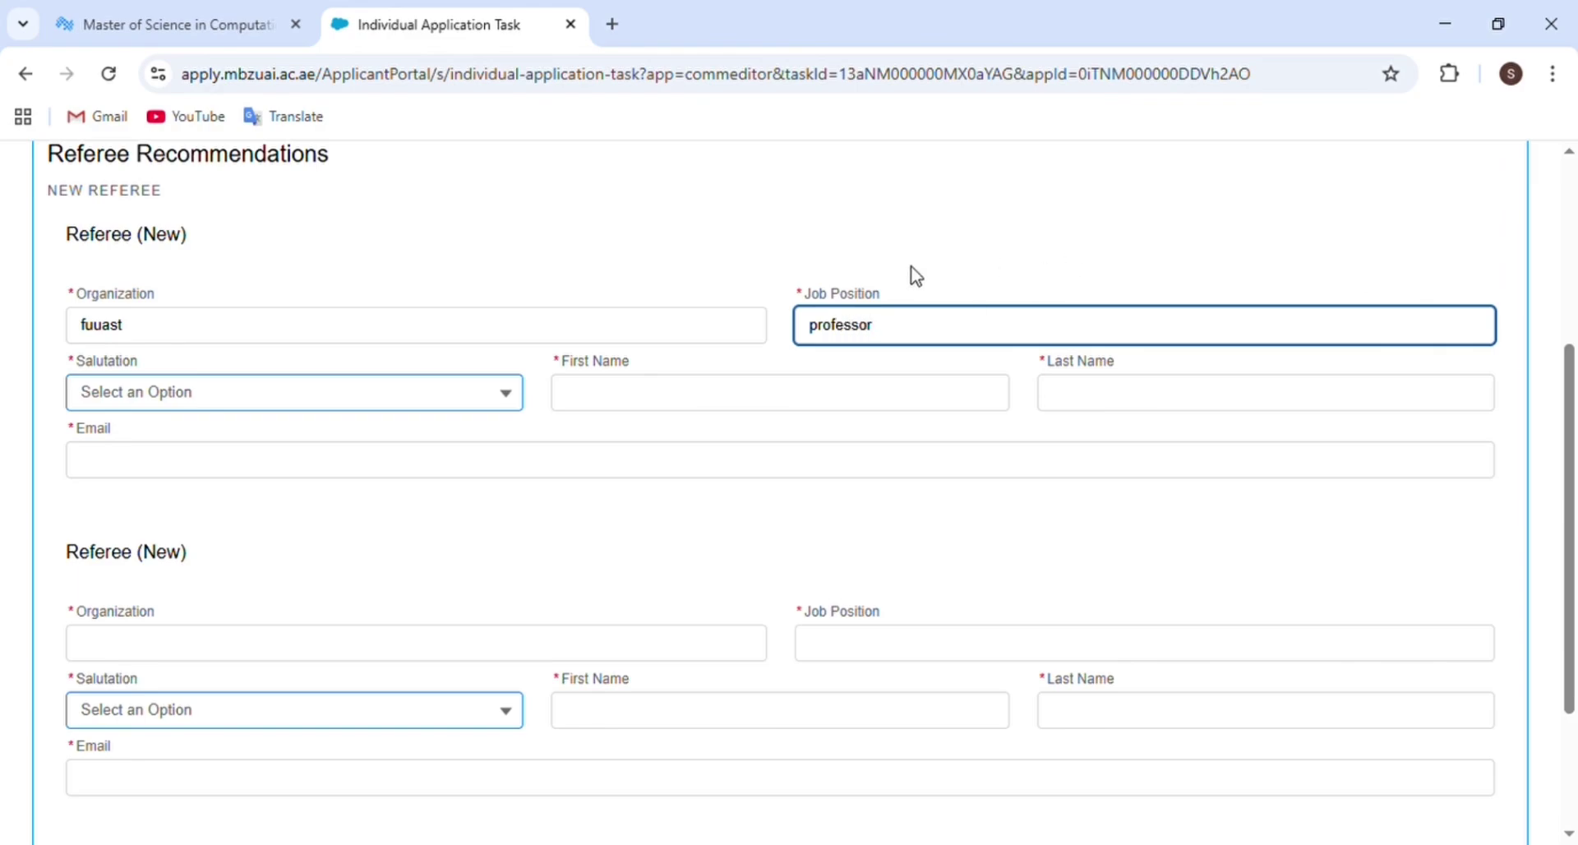
{"action": "left_click", "coordinate": [376, 406]}
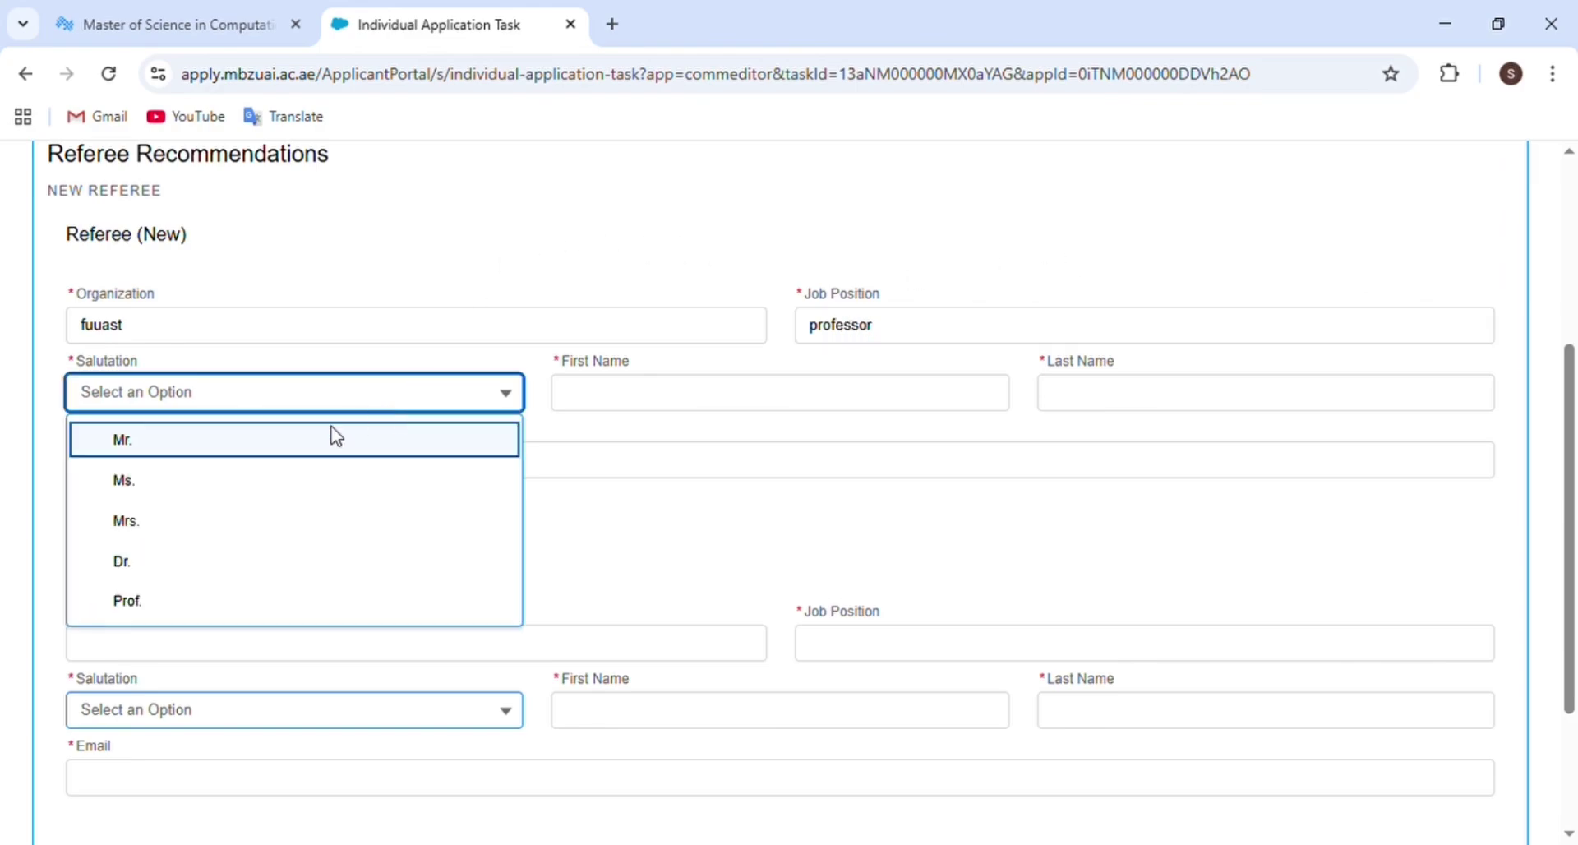
{"action": "left_click", "coordinate": [242, 561]}
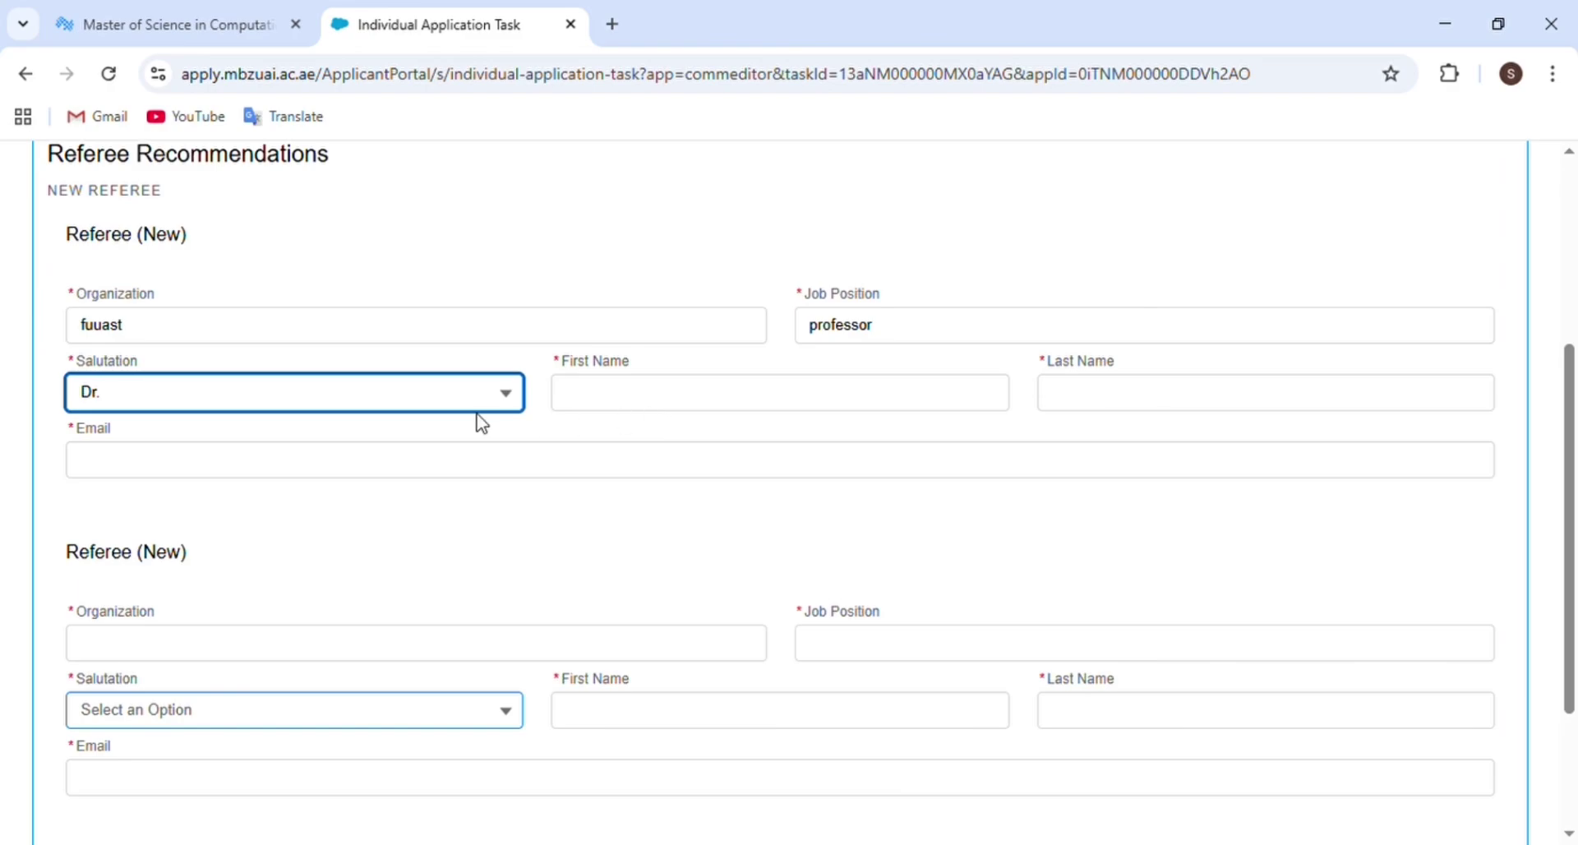
{"action": "left_click", "coordinate": [504, 402]}
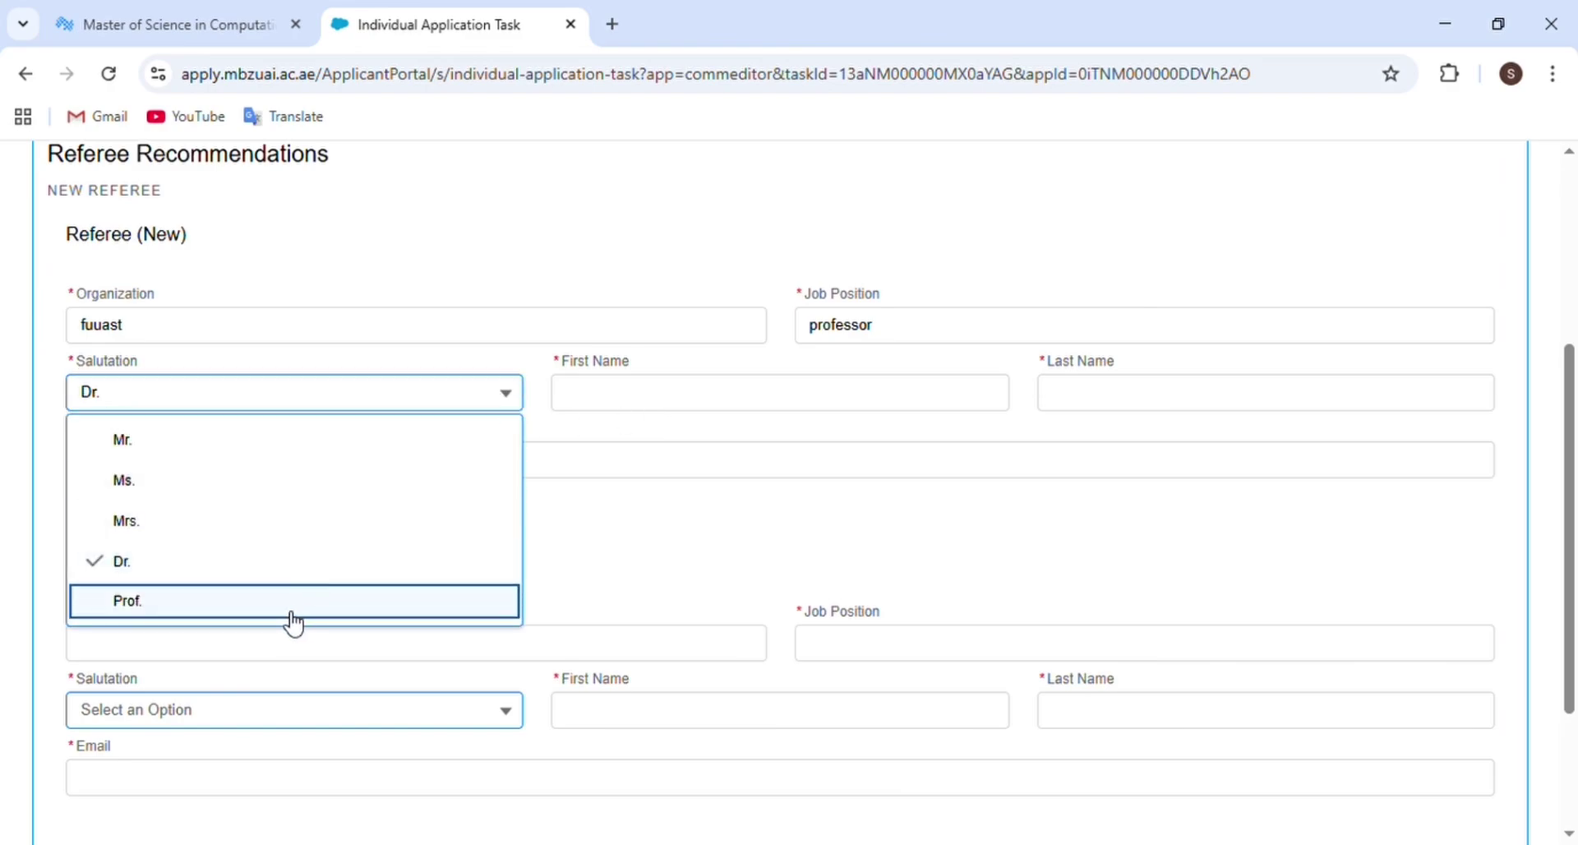
{"action": "left_click", "coordinate": [294, 601]}
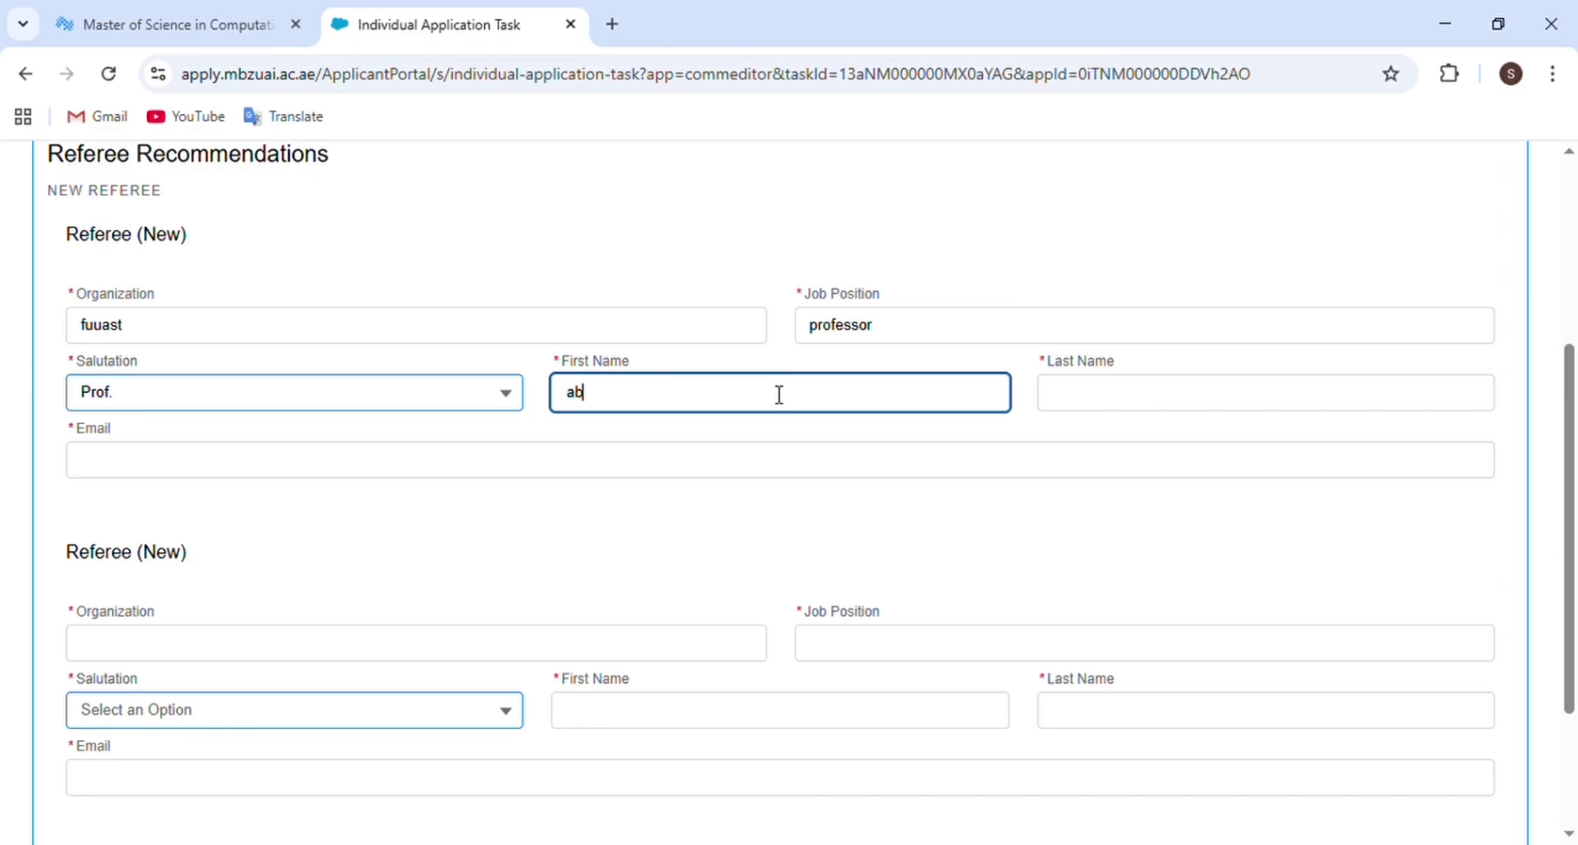
Fill in the first referee's name and e-mail address
{"action": "left_click", "coordinate": [1389, 403]}
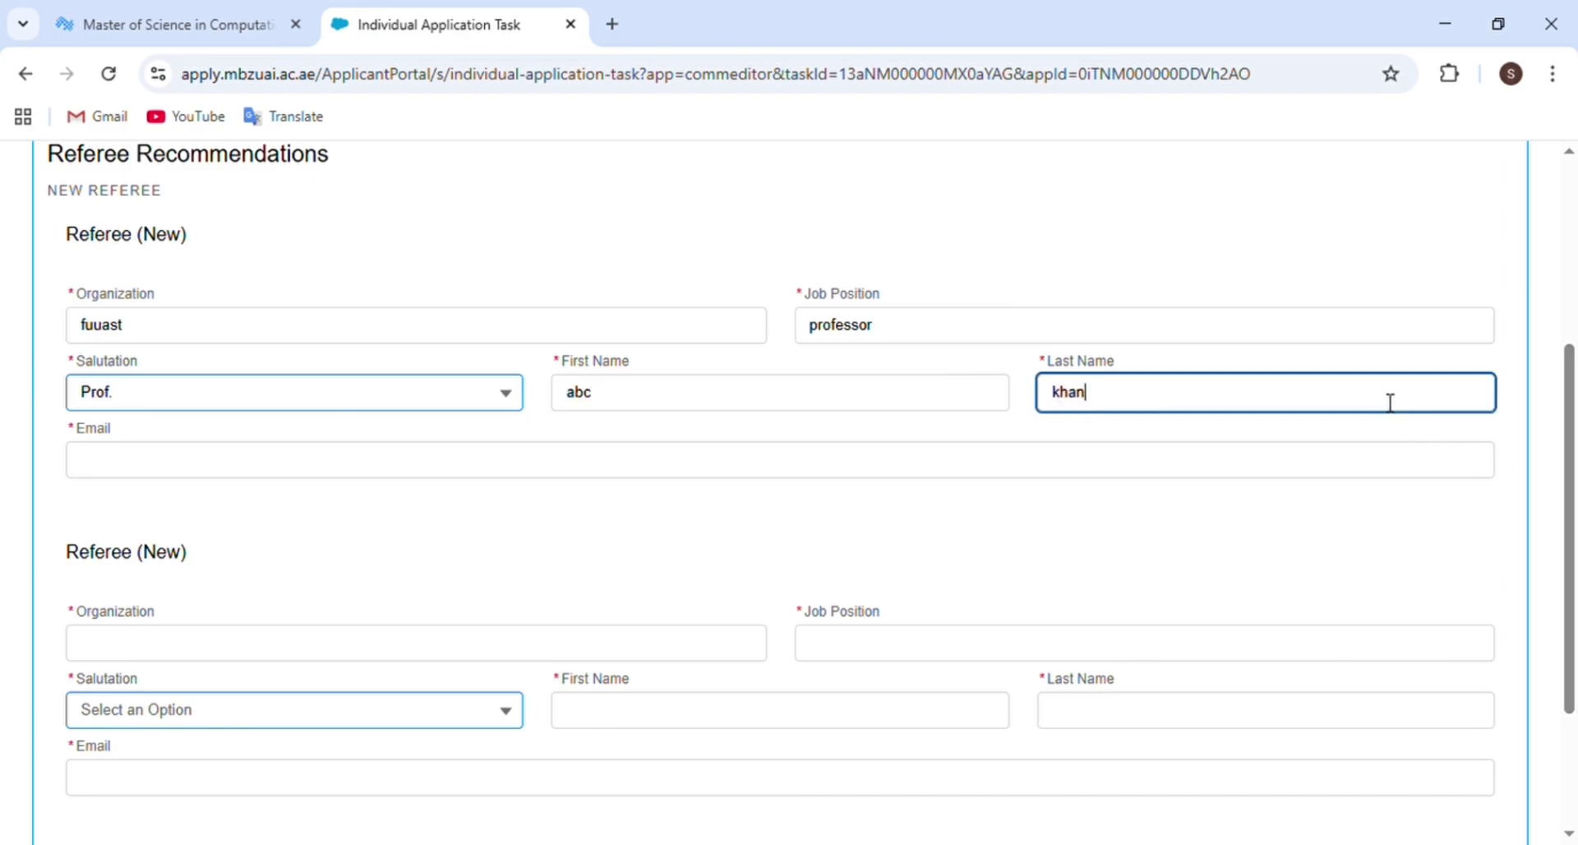
{"action": "left_click", "coordinate": [454, 478]}
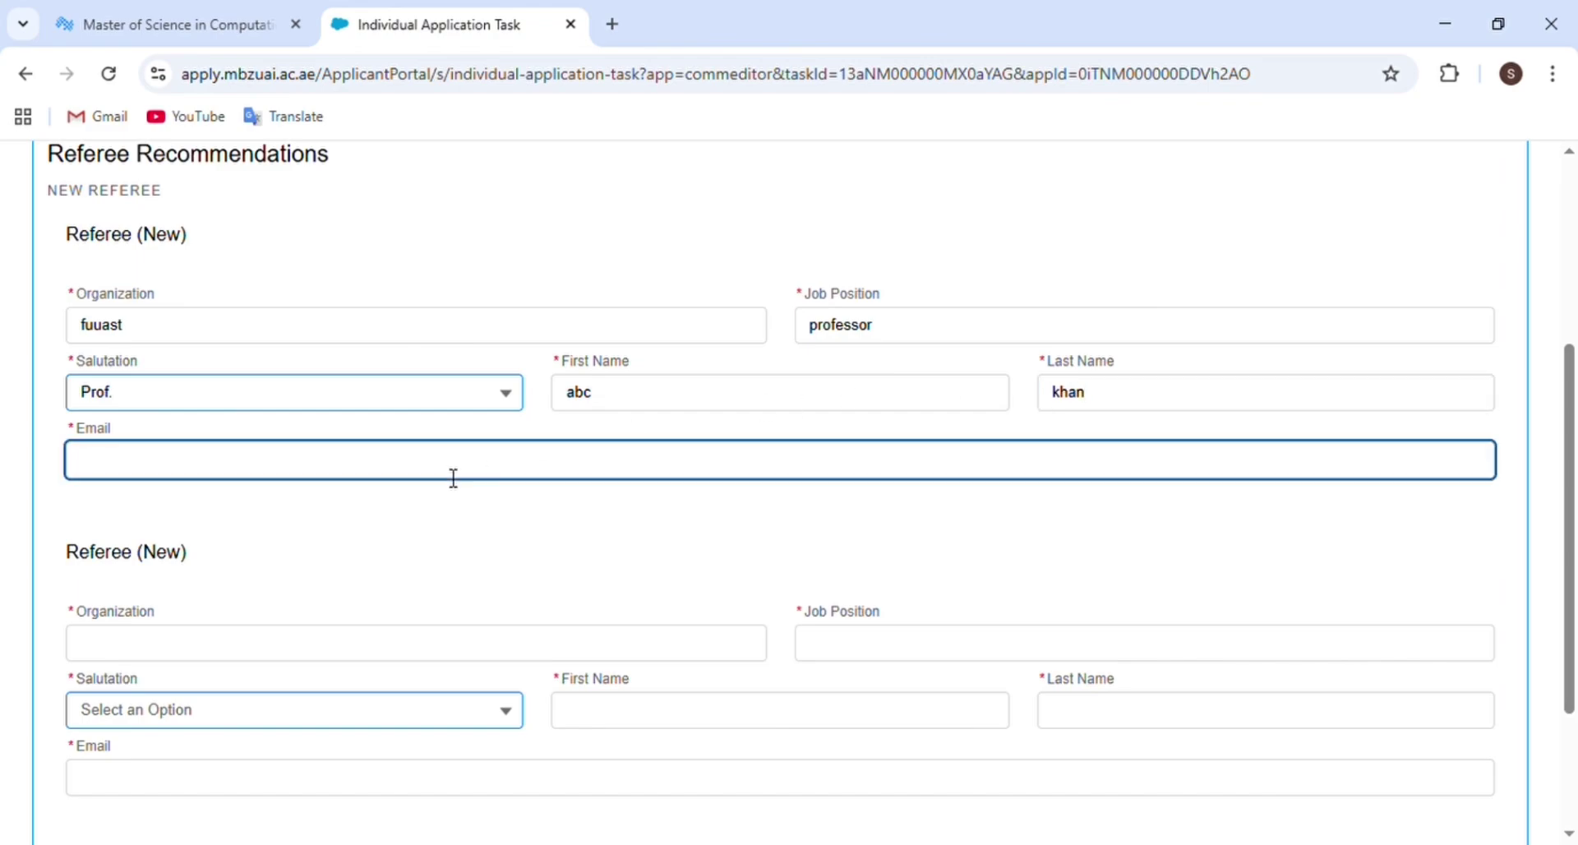
{"action": "type", "text": "abc@fuuast.edu.pk"}
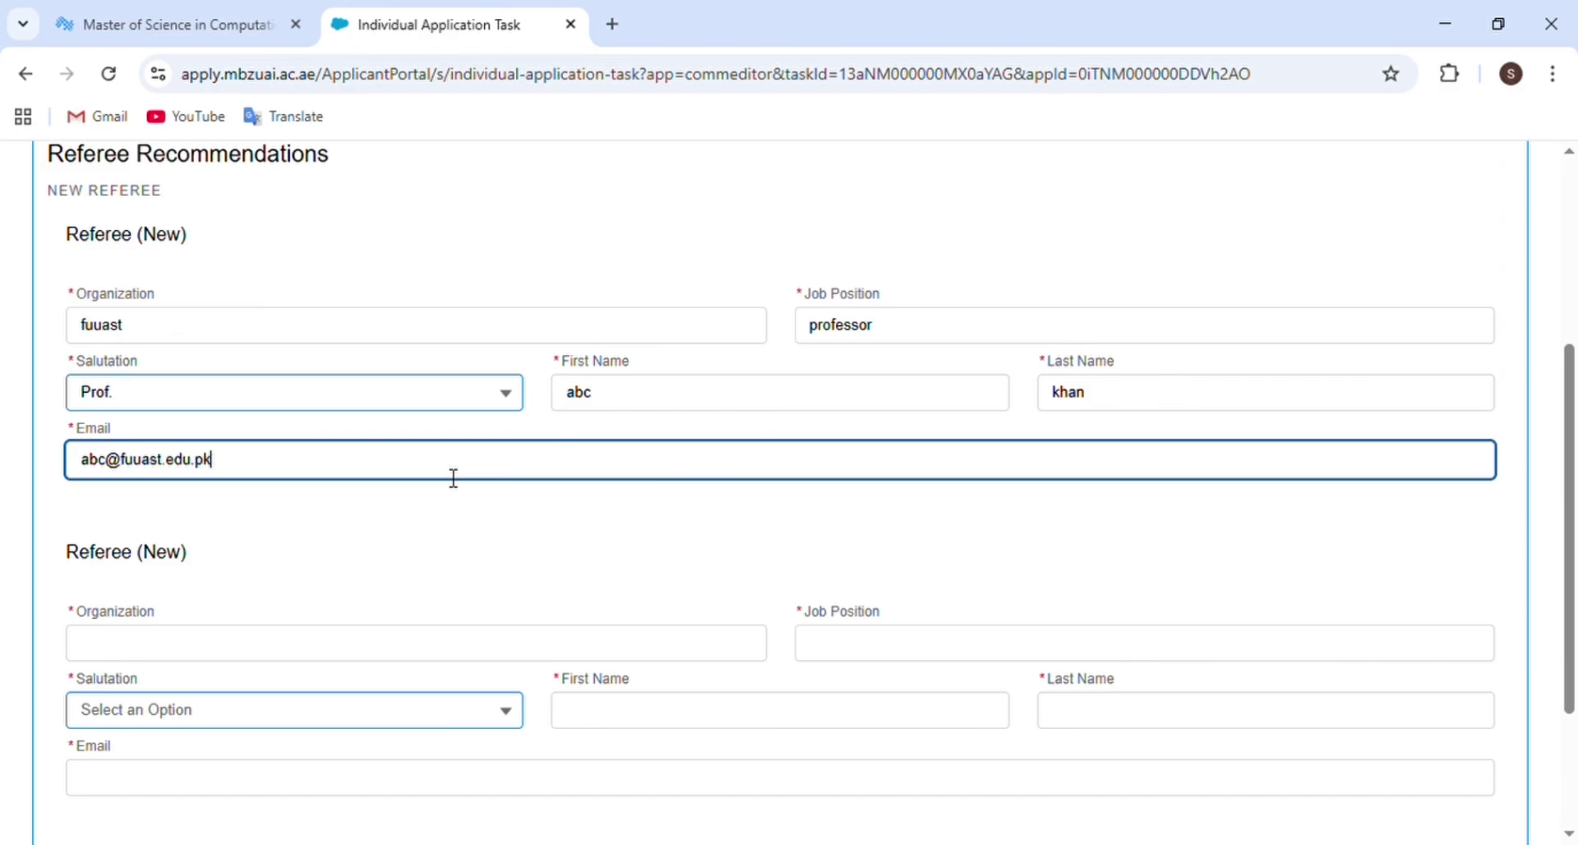
{"action": "left_click", "coordinate": [429, 519]}
{"action": "scroll", "coordinate": [412, 560], "scroll_direction": "down", "scroll_amount": 3}
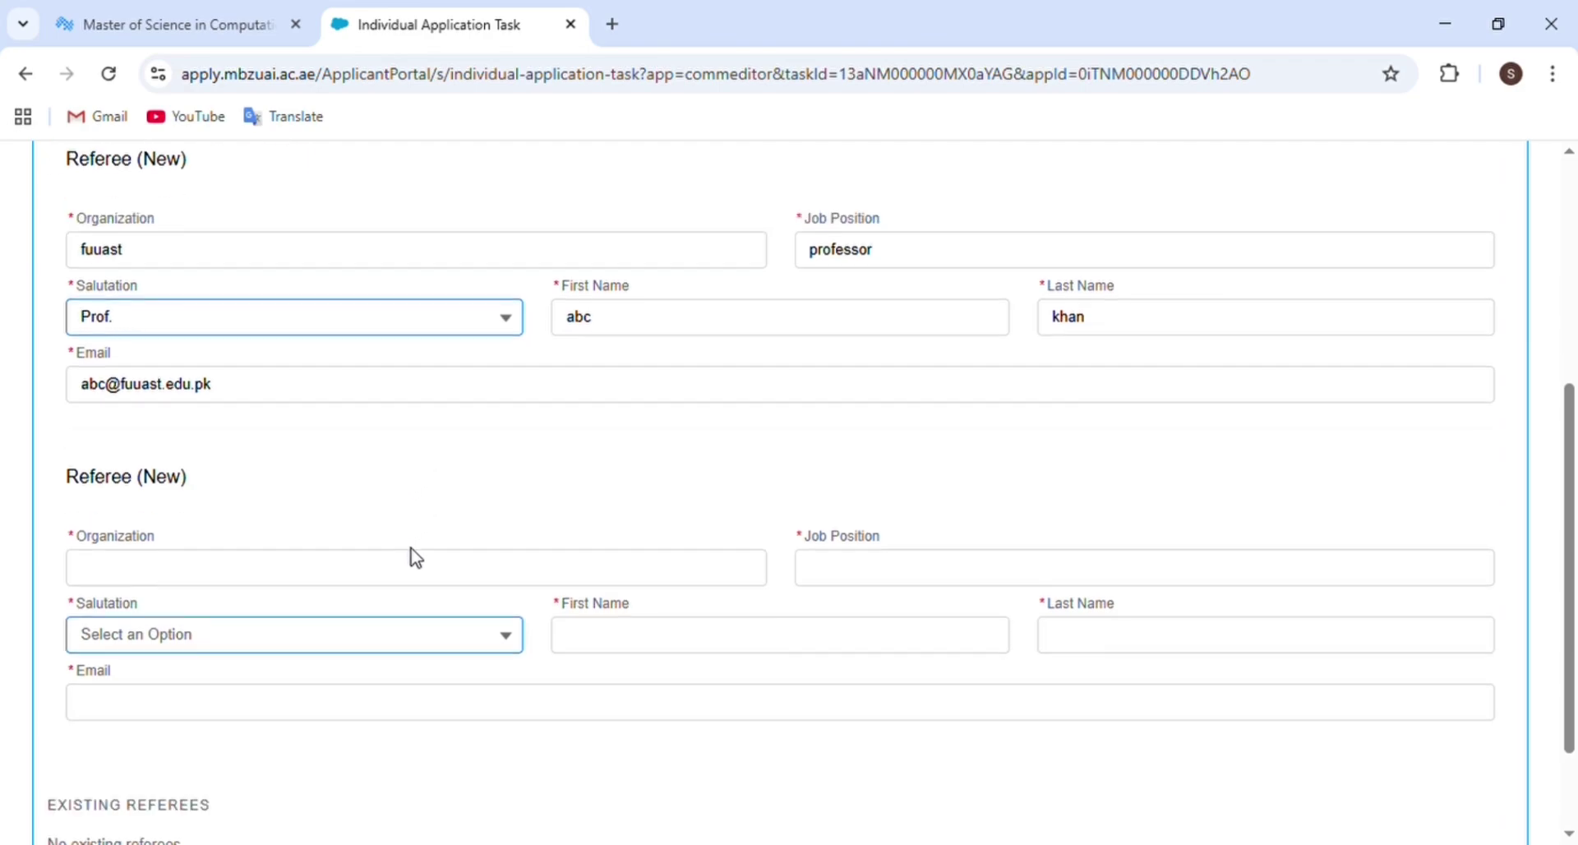
{"action": "scroll", "coordinate": [418, 433], "scroll_direction": "up", "scroll_amount": 3}
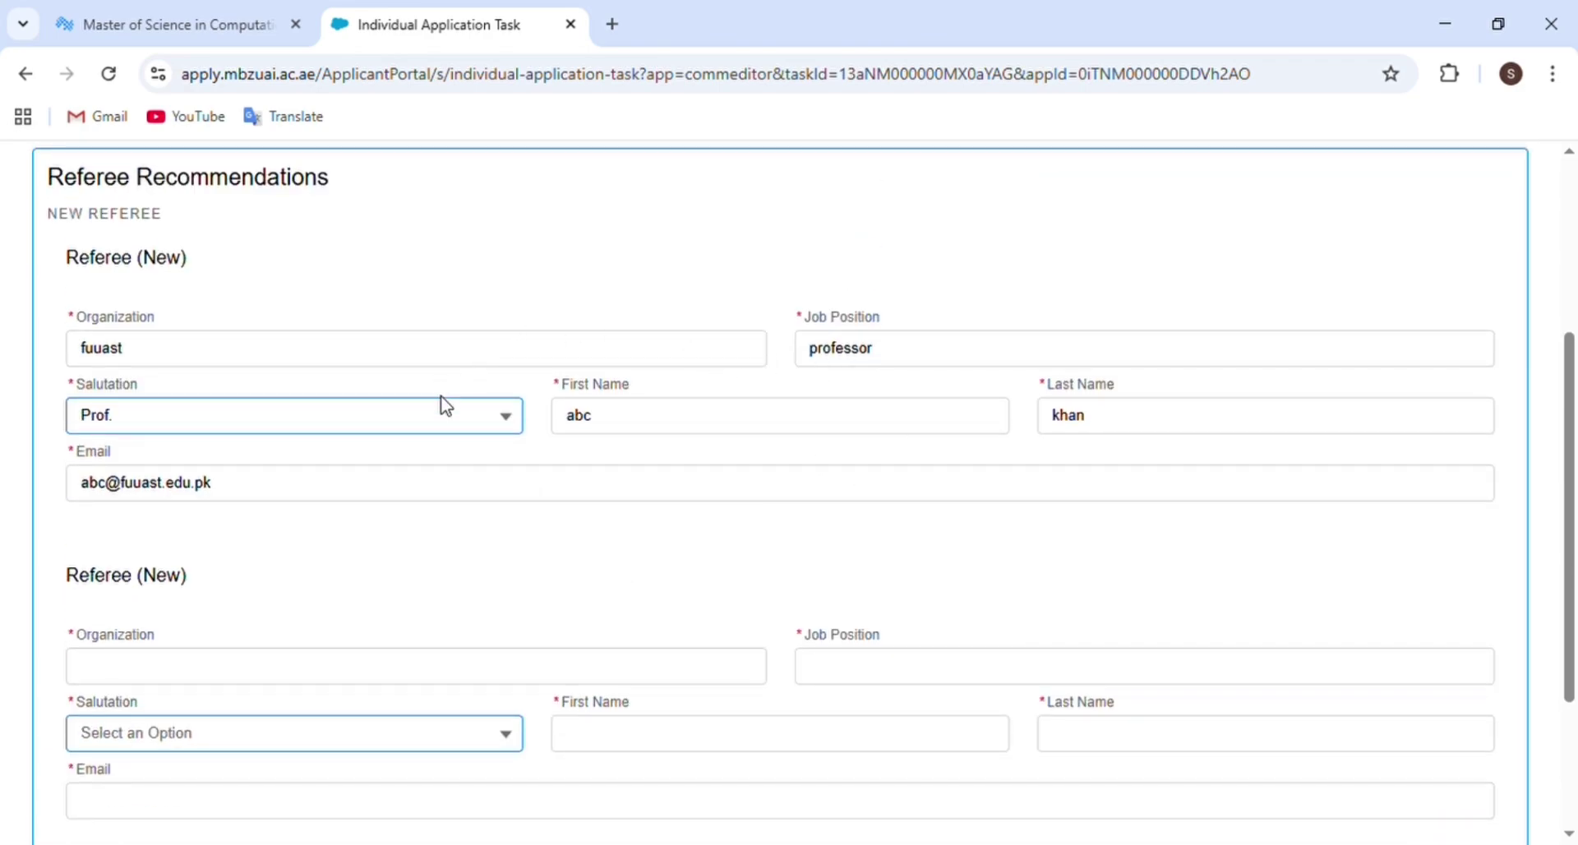
{"action": "scroll", "coordinate": [690, 471], "scroll_direction": "down", "scroll_amount": 3}
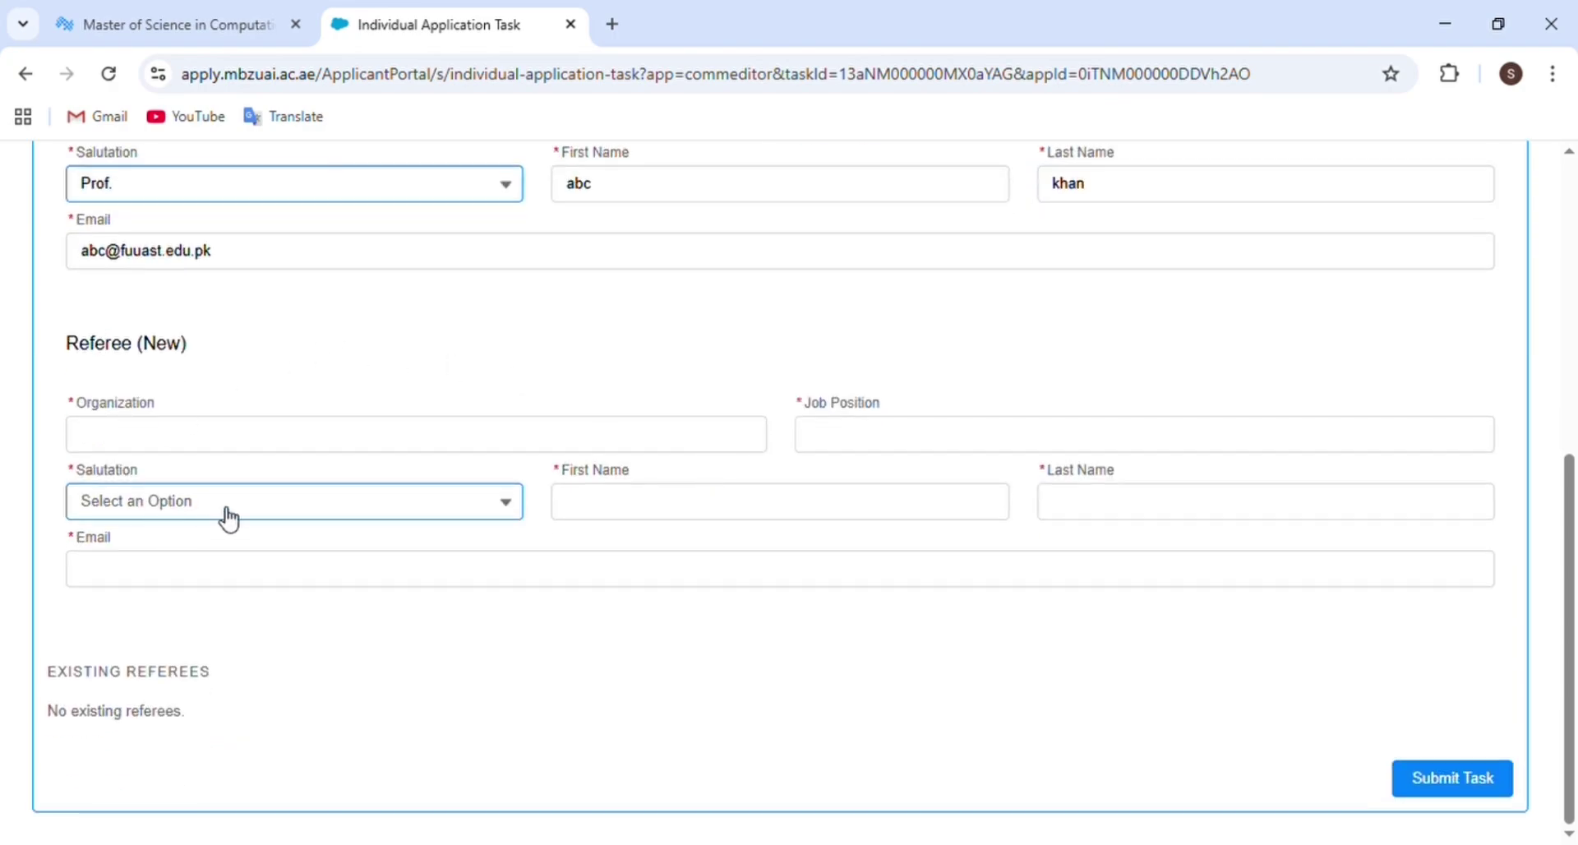
Enter the second referee as Dr., professor at fuuast, with name and e-mail, then save
{"action": "left_click", "coordinate": [297, 444]}
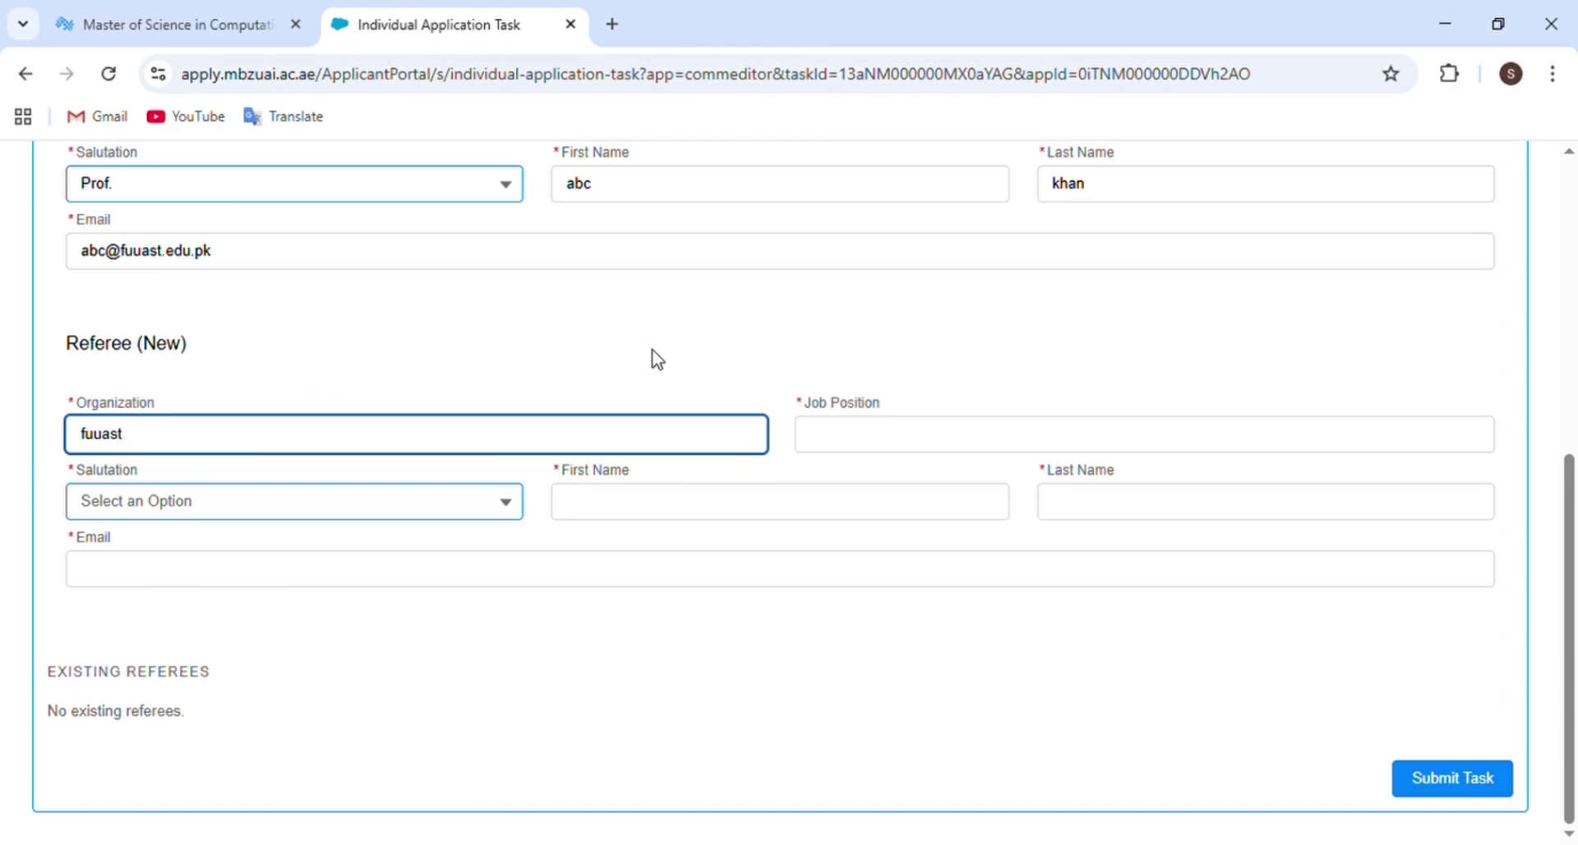
{"action": "left_click", "coordinate": [876, 449]}
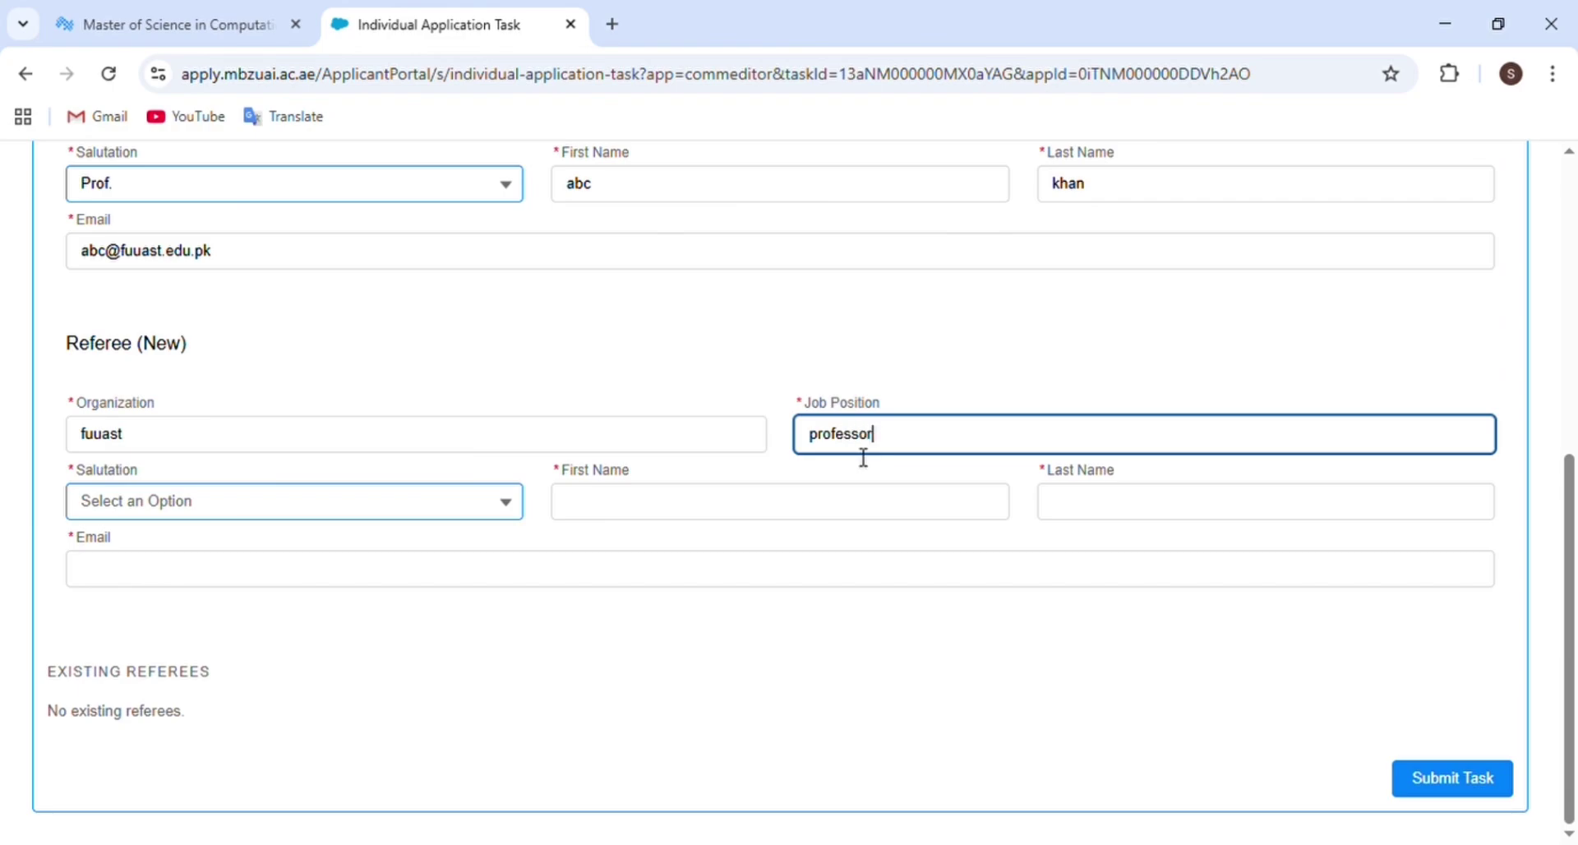
{"action": "left_click", "coordinate": [278, 510]}
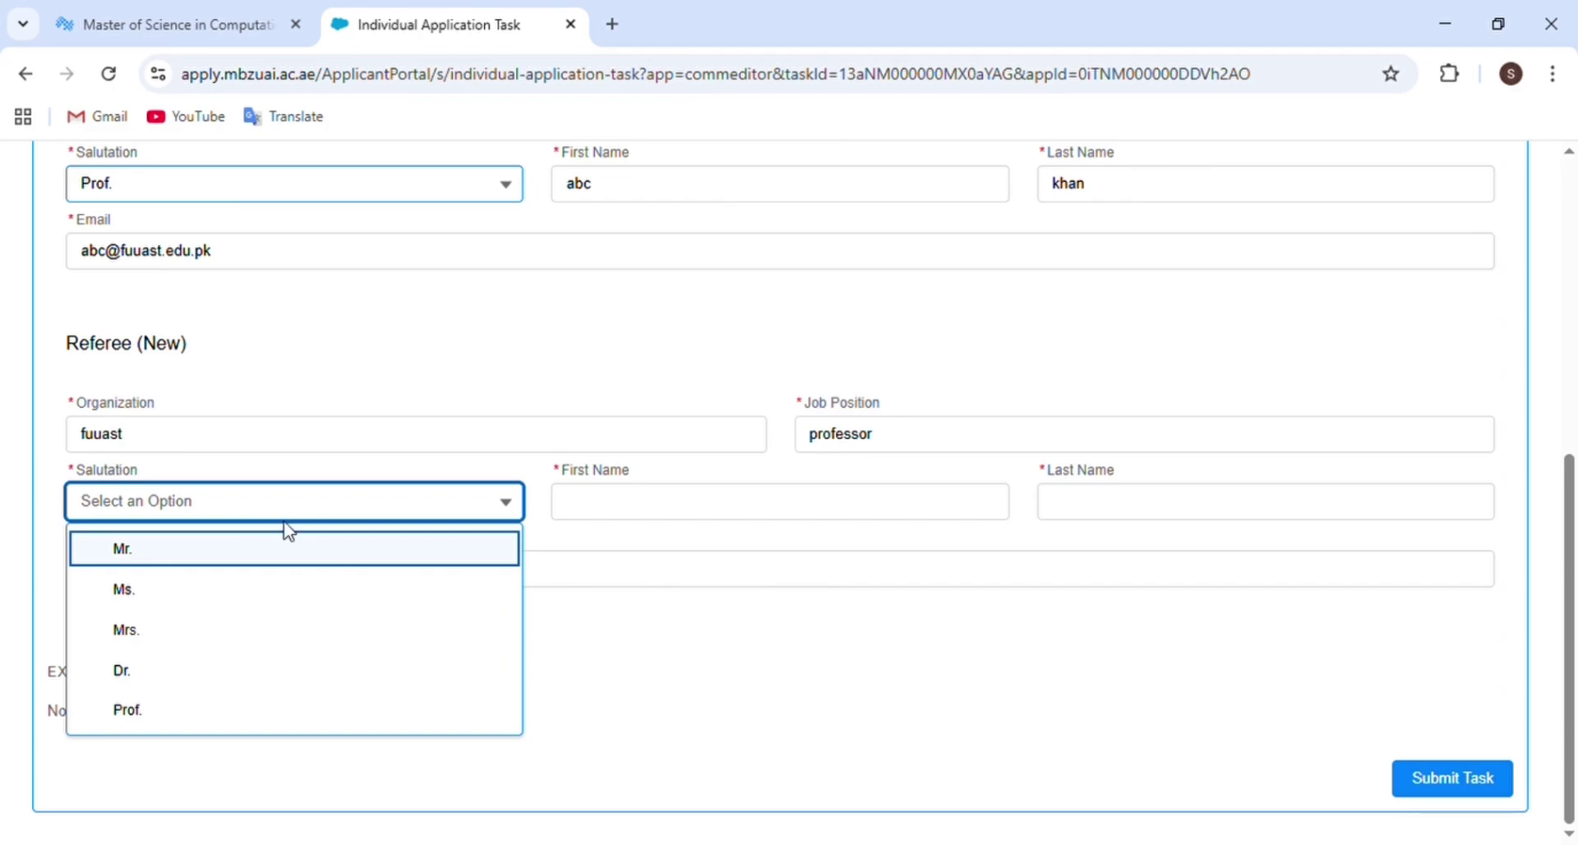
{"action": "left_click", "coordinate": [212, 678]}
{"action": "left_click", "coordinate": [878, 523]}
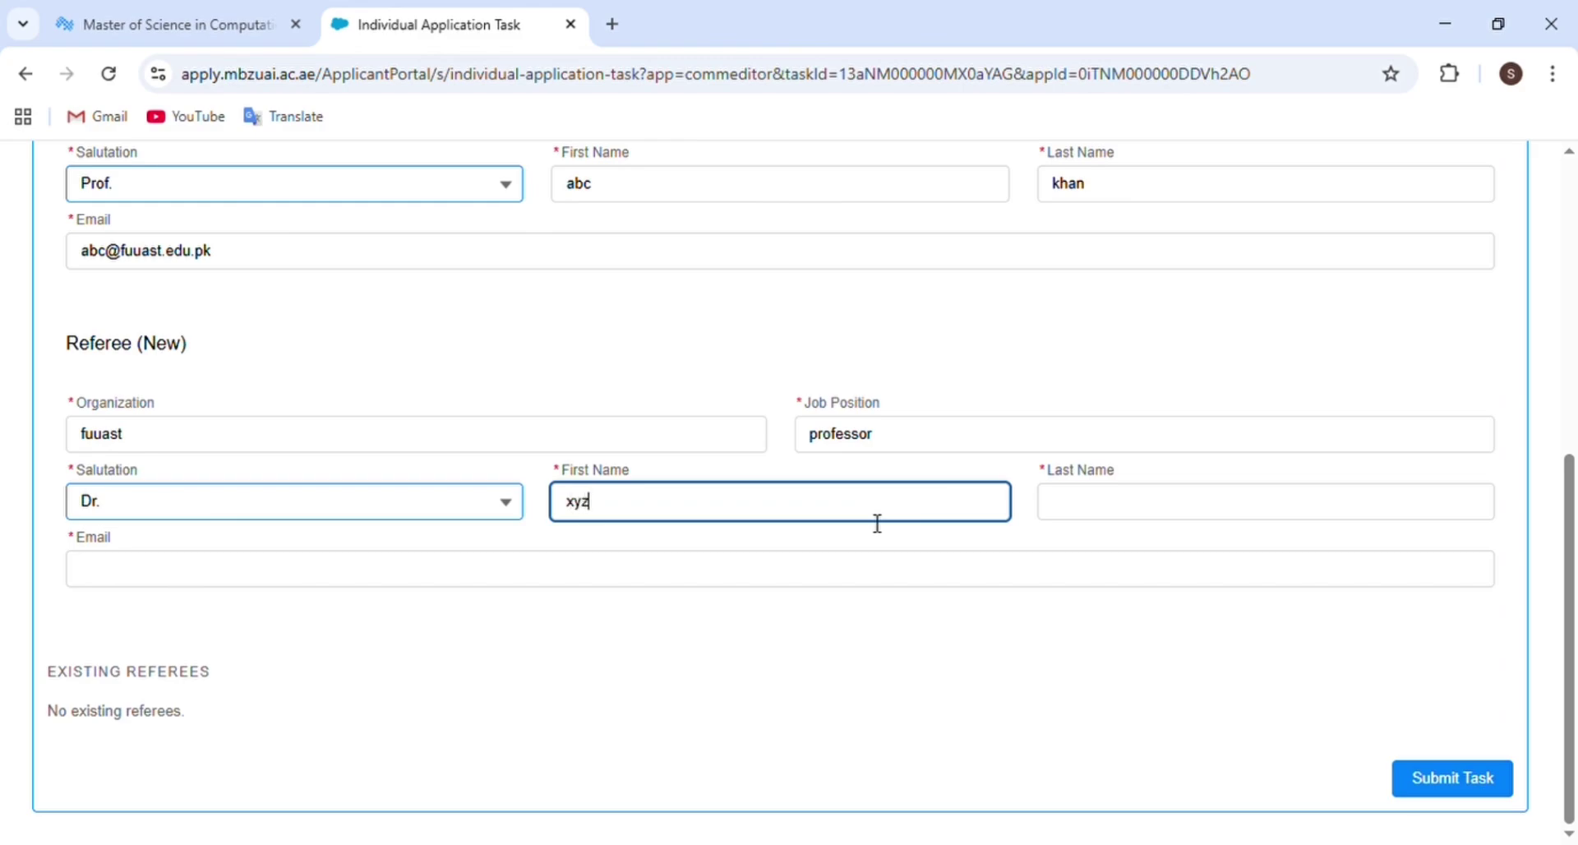
{"action": "left_click", "coordinate": [1269, 502]}
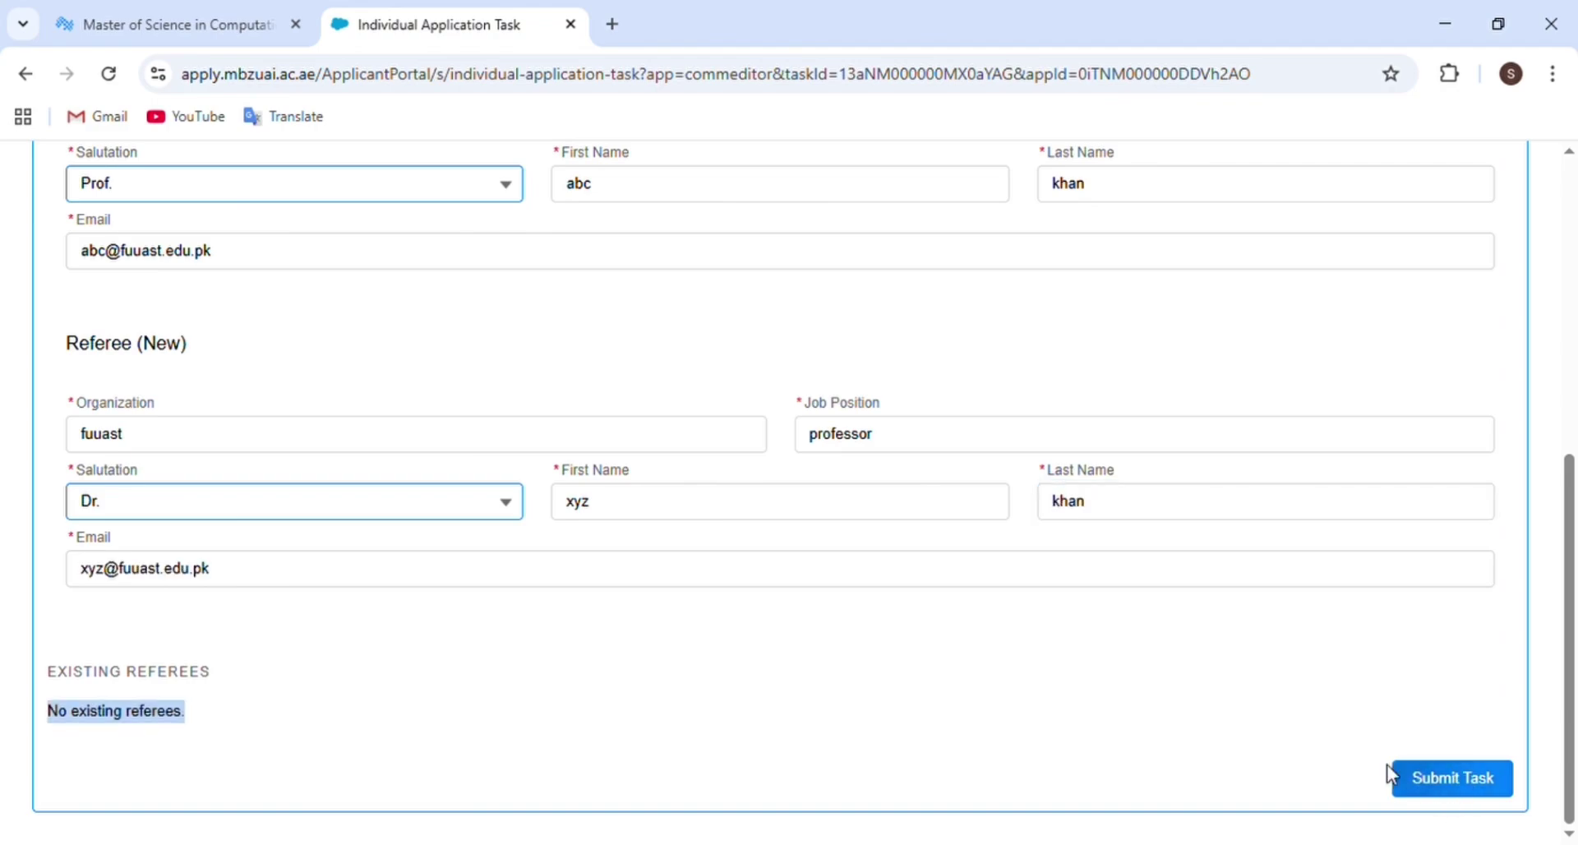
{"action": "left_click", "coordinate": [1459, 781]}
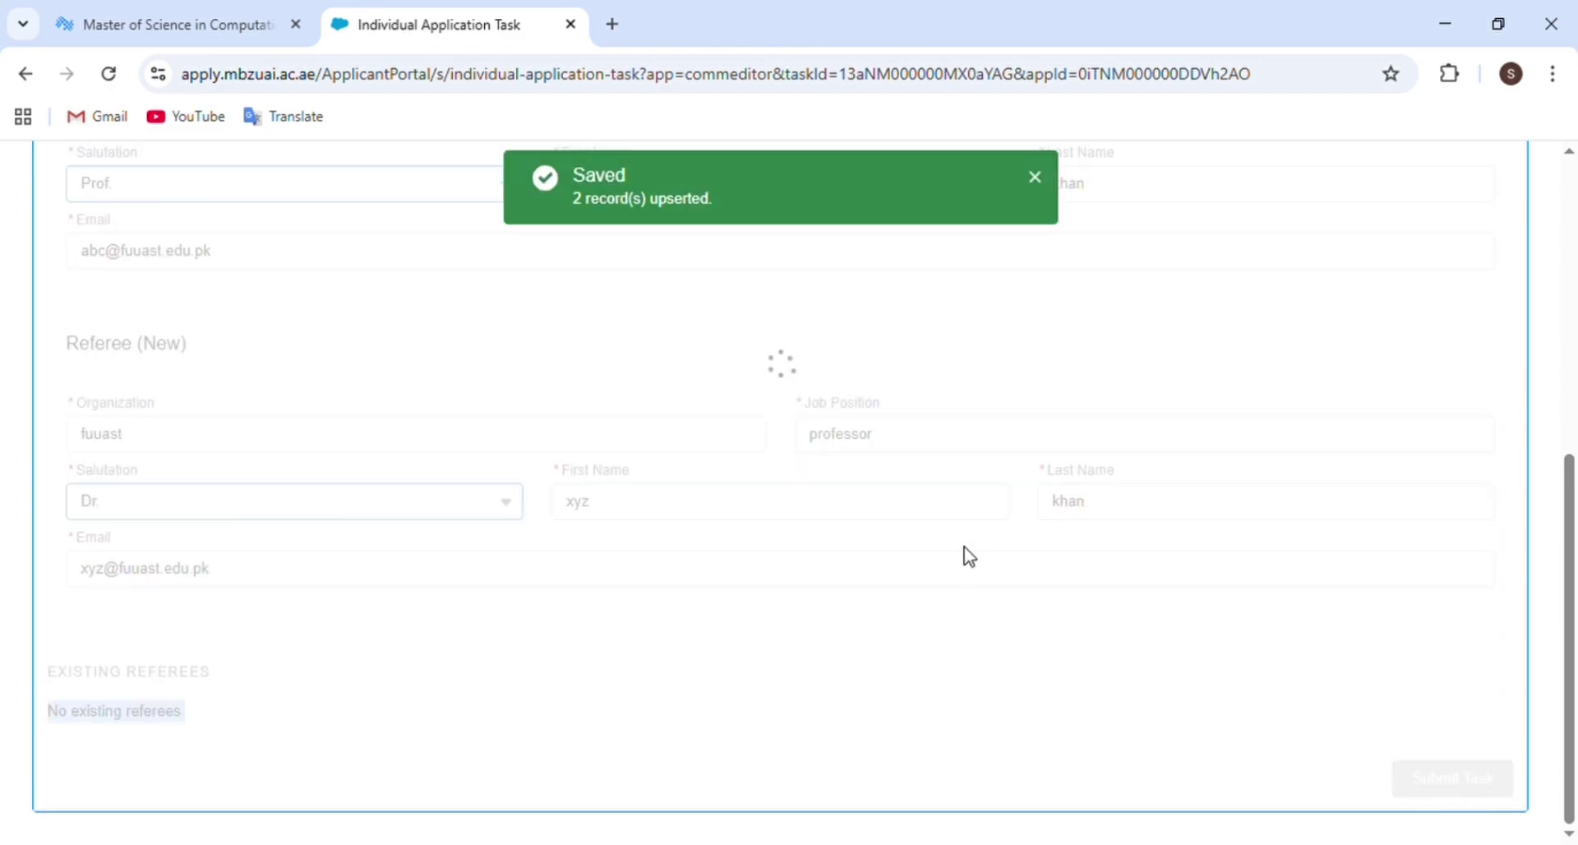
Open Review and Confirm, keep 'Book the exam', and acknowledge the booking timeline
{"action": "left_click", "coordinate": [1369, 606]}
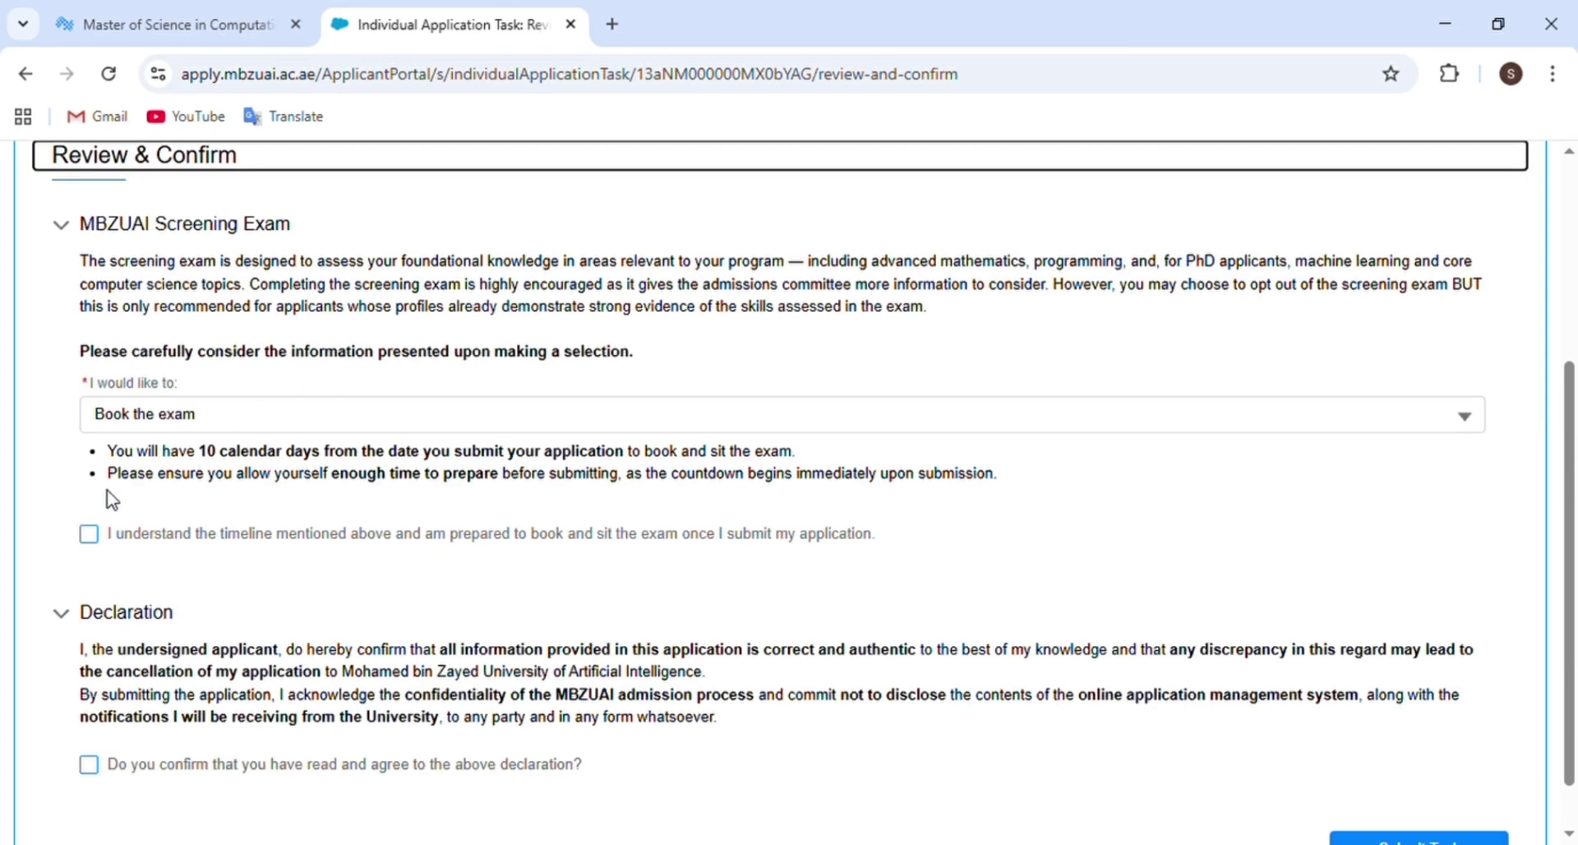
{"action": "left_click", "coordinate": [85, 562]}
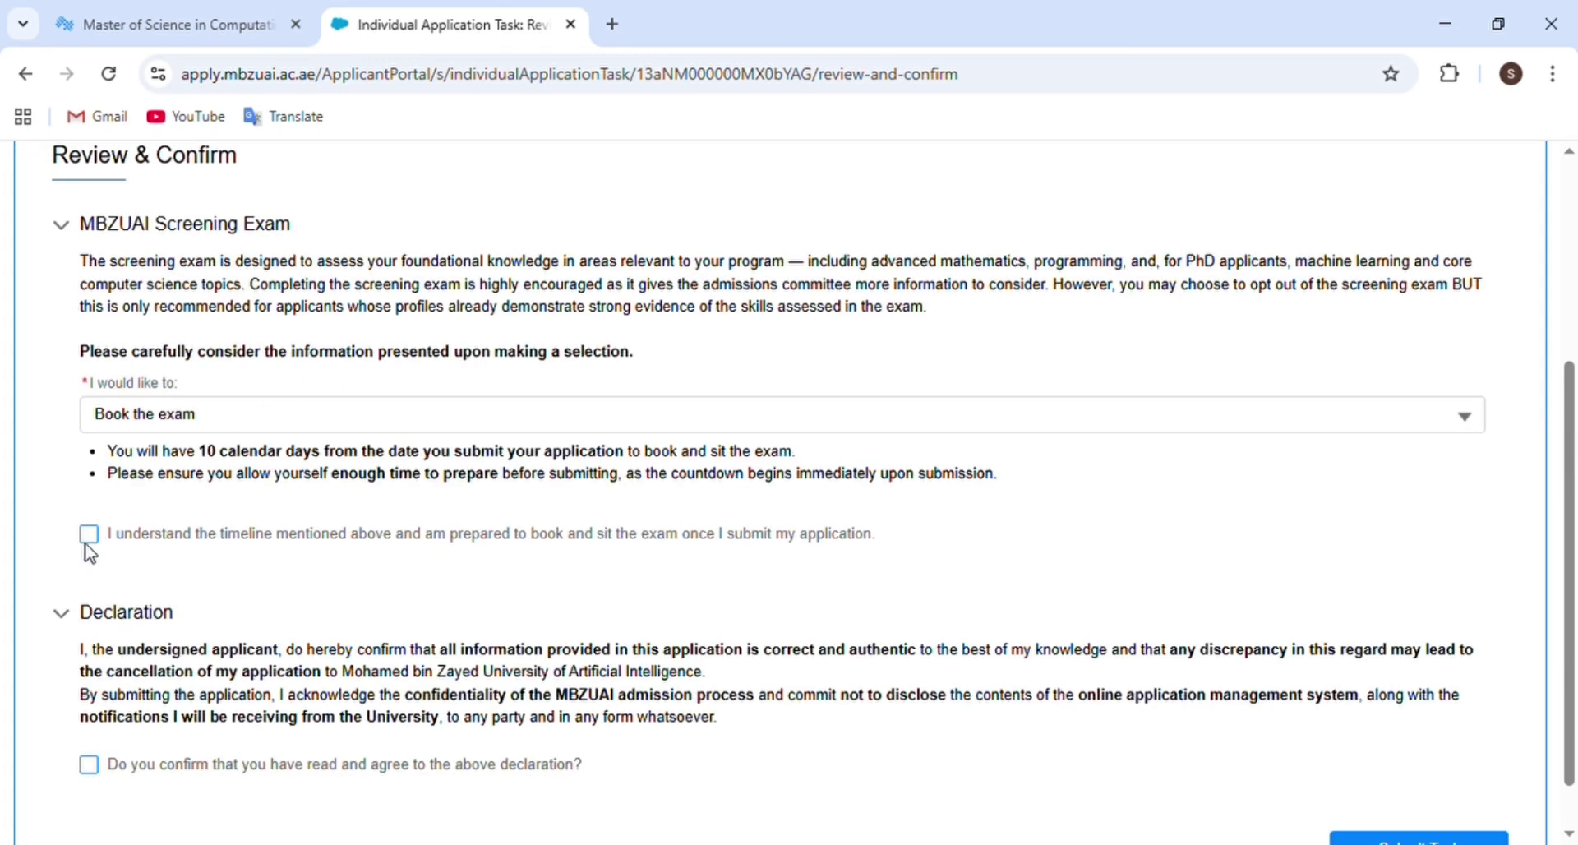
{"action": "left_click", "coordinate": [89, 535]}
Choose to waive the screening exam and confirm meeting three waiver criteria
{"action": "left_click", "coordinate": [763, 416]}
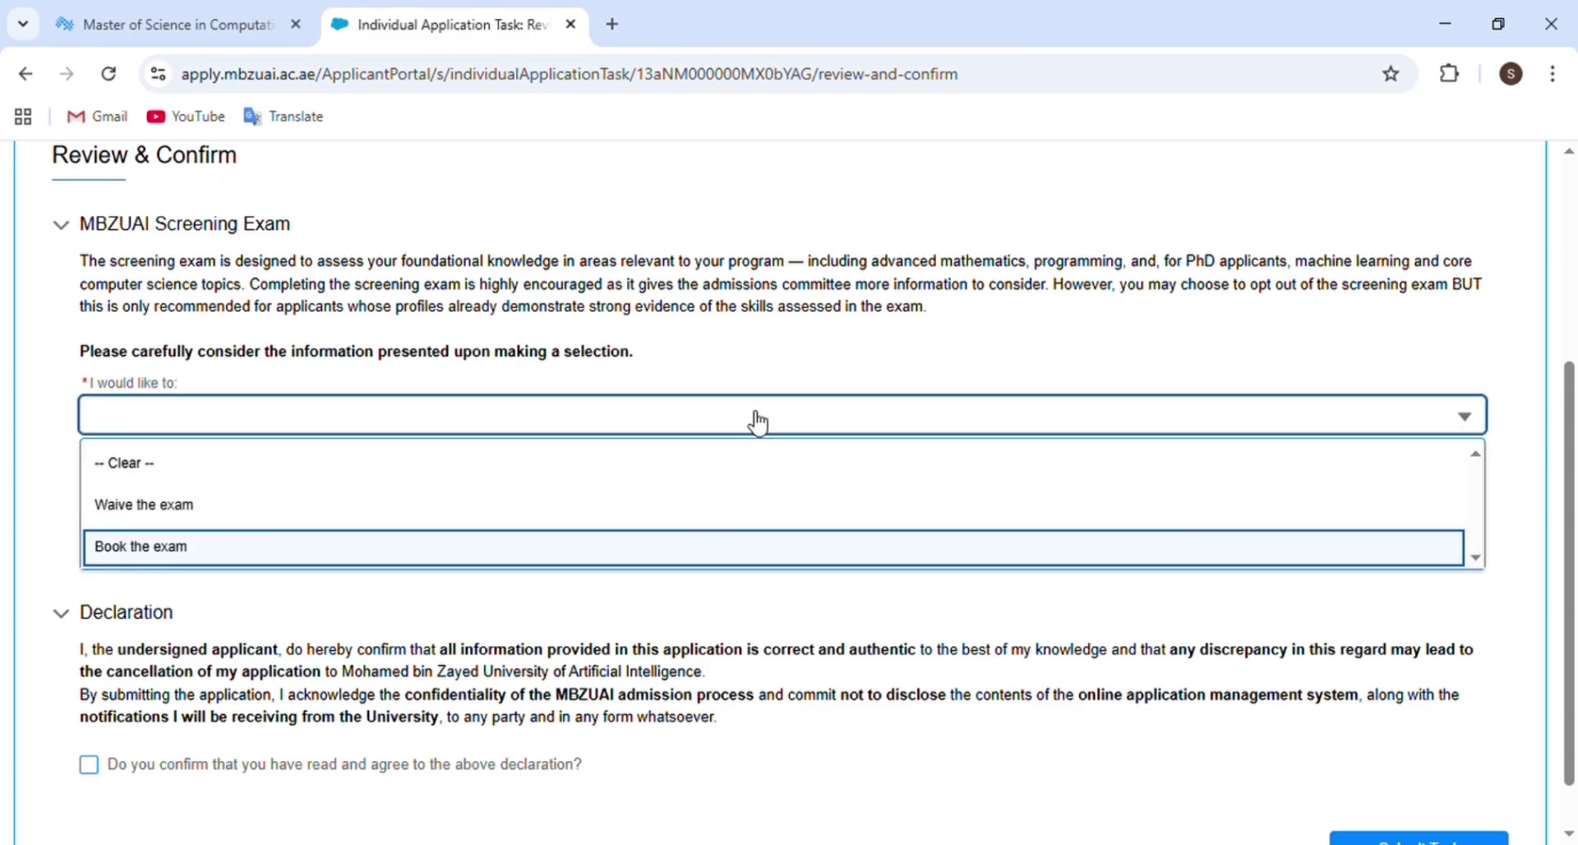
{"action": "left_click", "coordinate": [593, 511]}
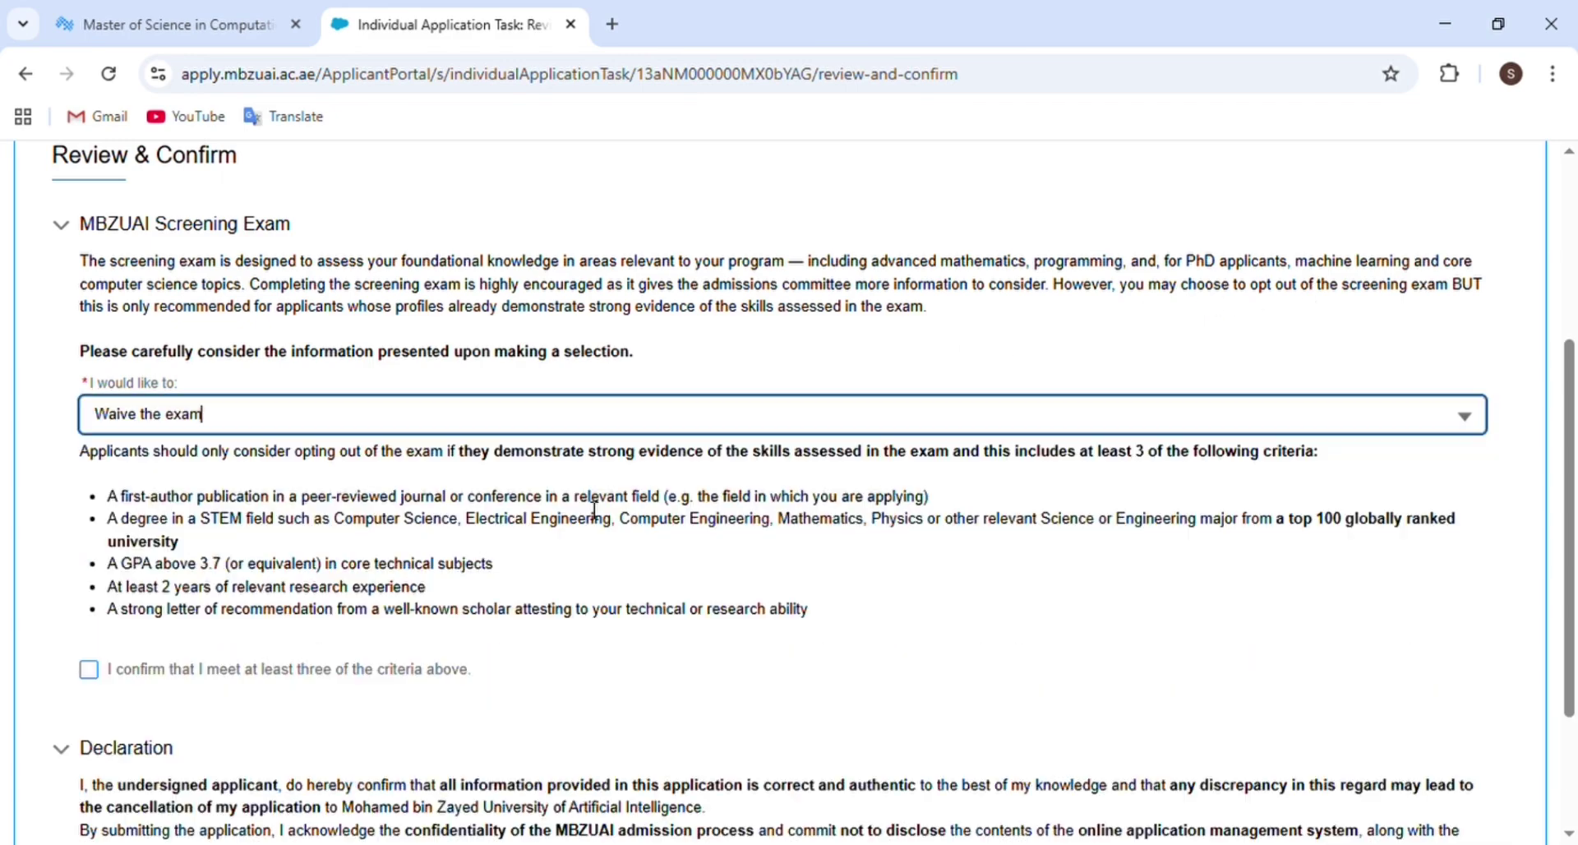
{"action": "scroll", "coordinate": [411, 444], "scroll_direction": "down", "scroll_amount": 2}
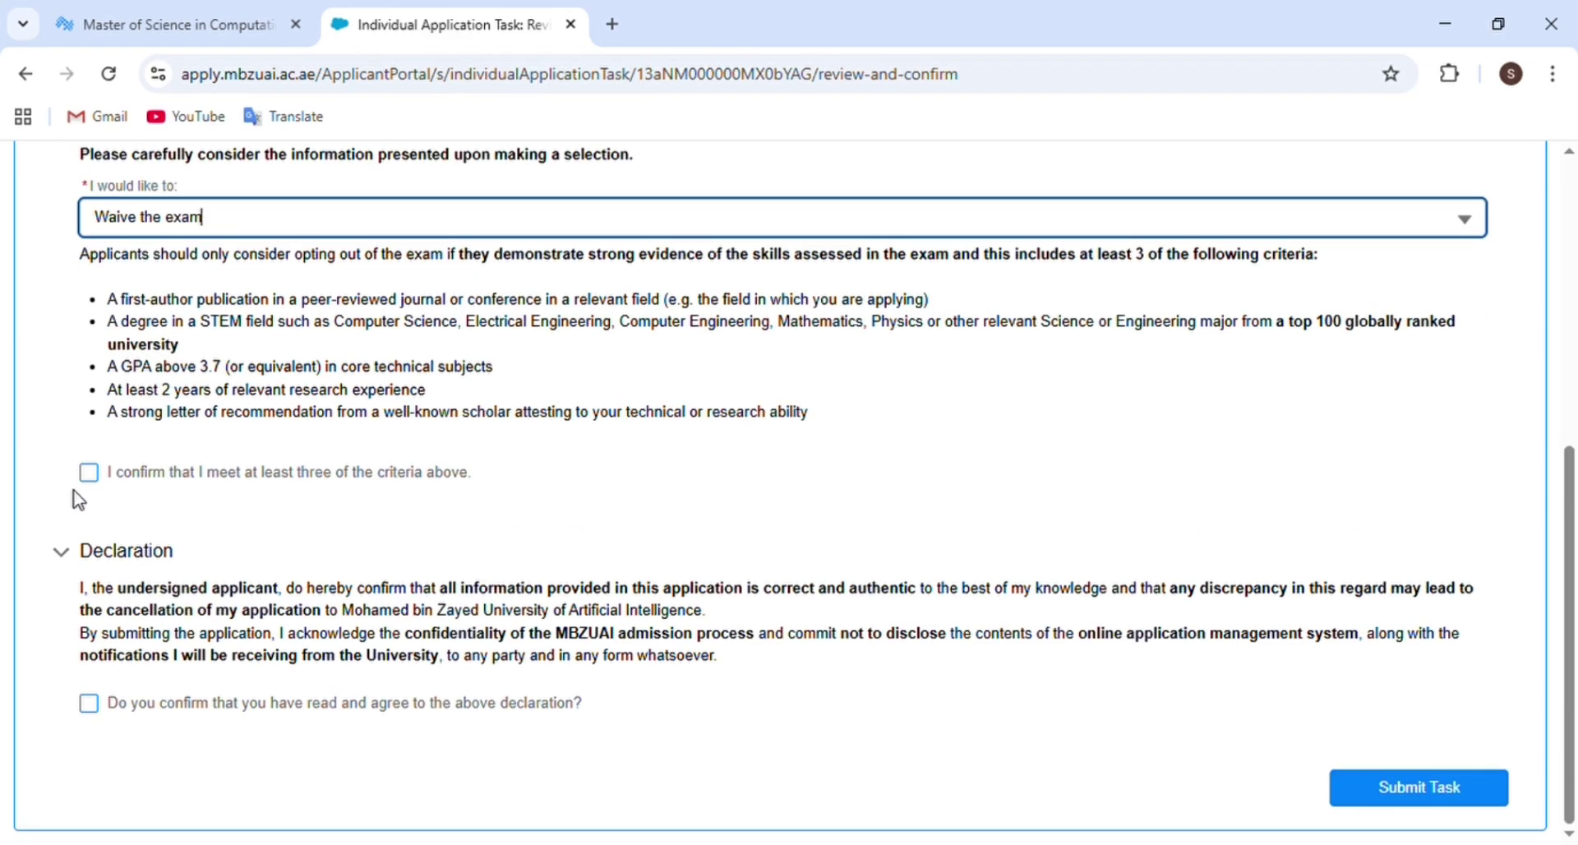
{"action": "left_click", "coordinate": [88, 472]}
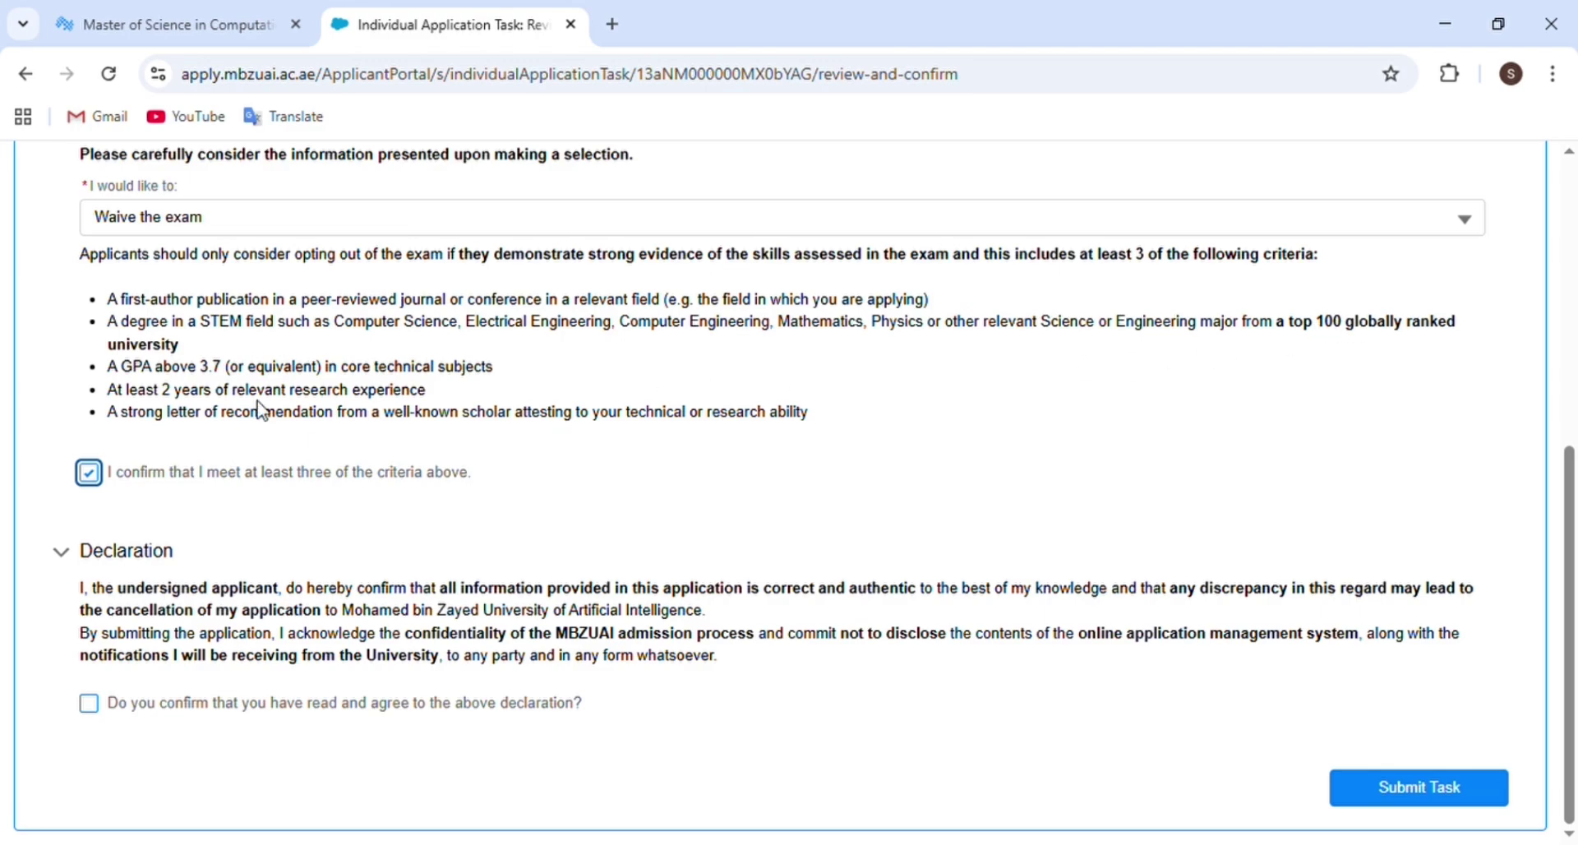
Switch back to 'Book the exam', toggle the declaration off again, and return to My Applications
{"action": "left_click", "coordinate": [485, 220]}
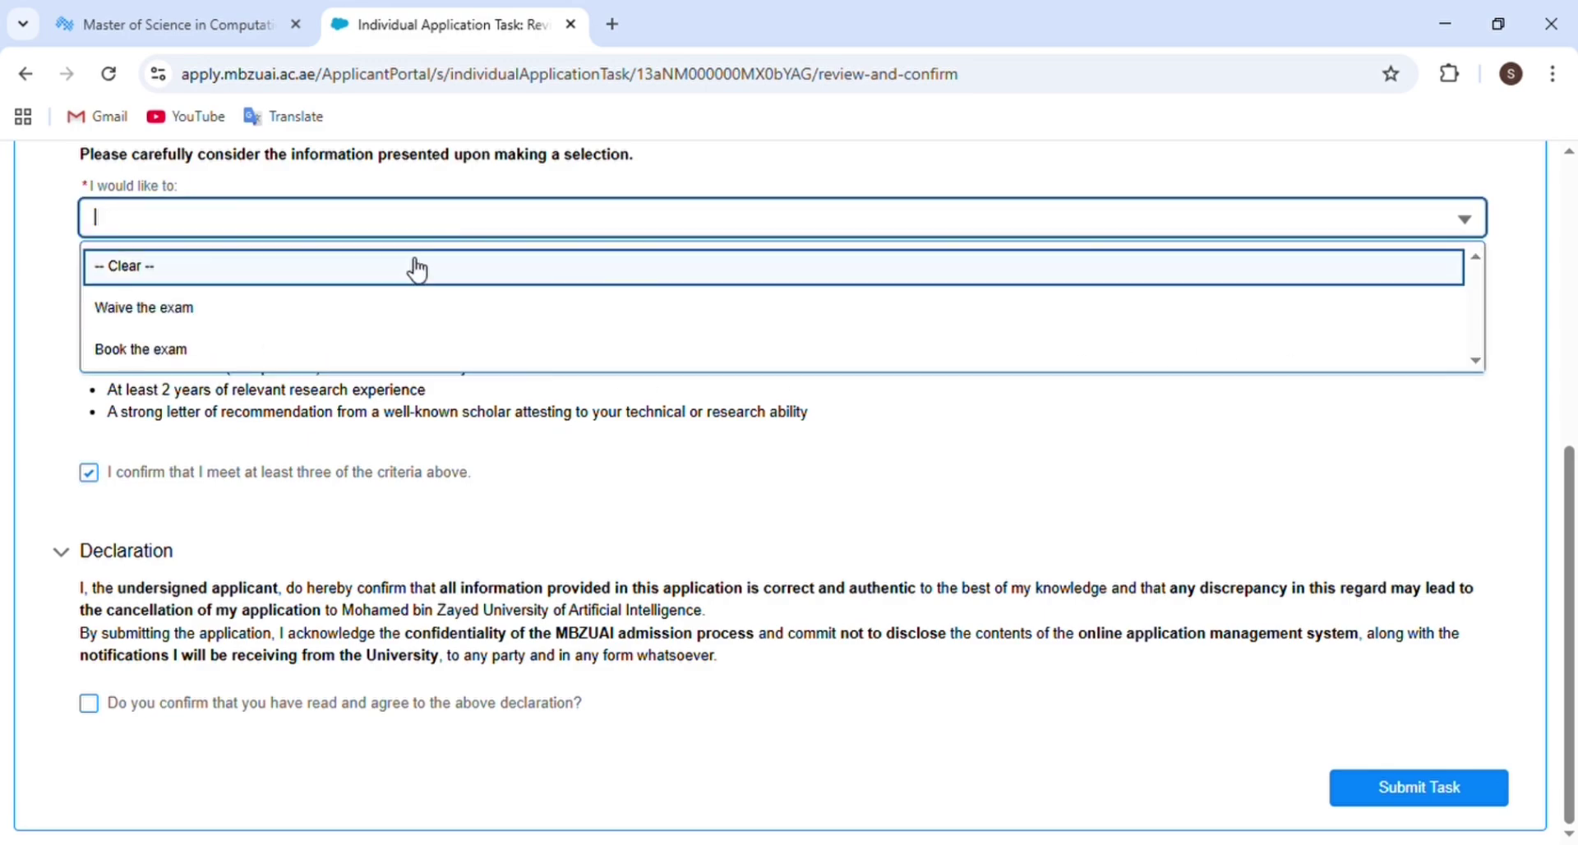
{"action": "left_click", "coordinate": [358, 352]}
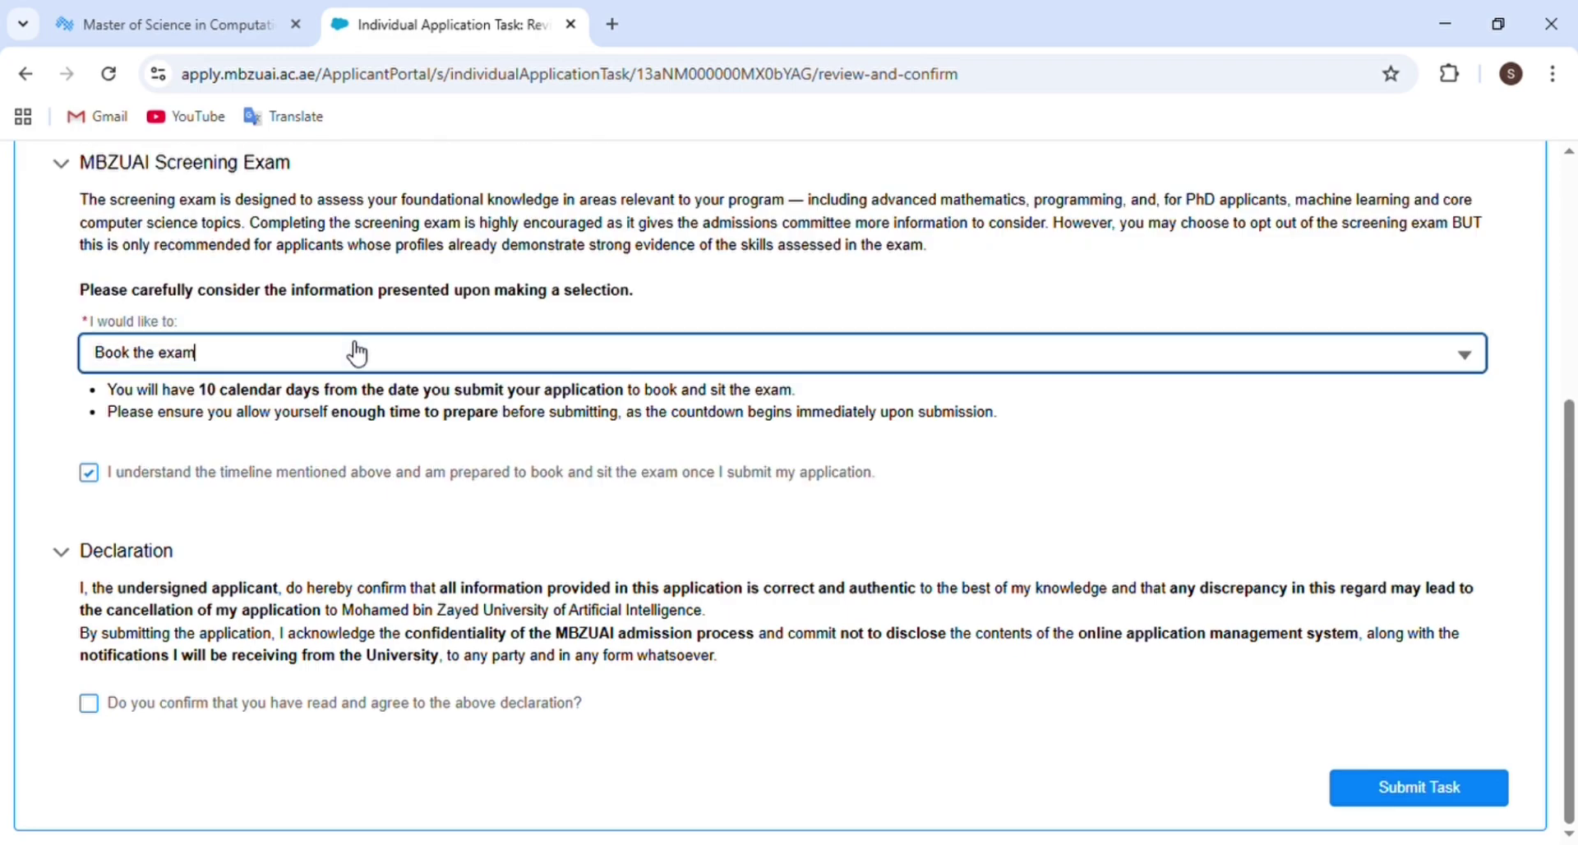
{"action": "left_click", "coordinate": [615, 287]}
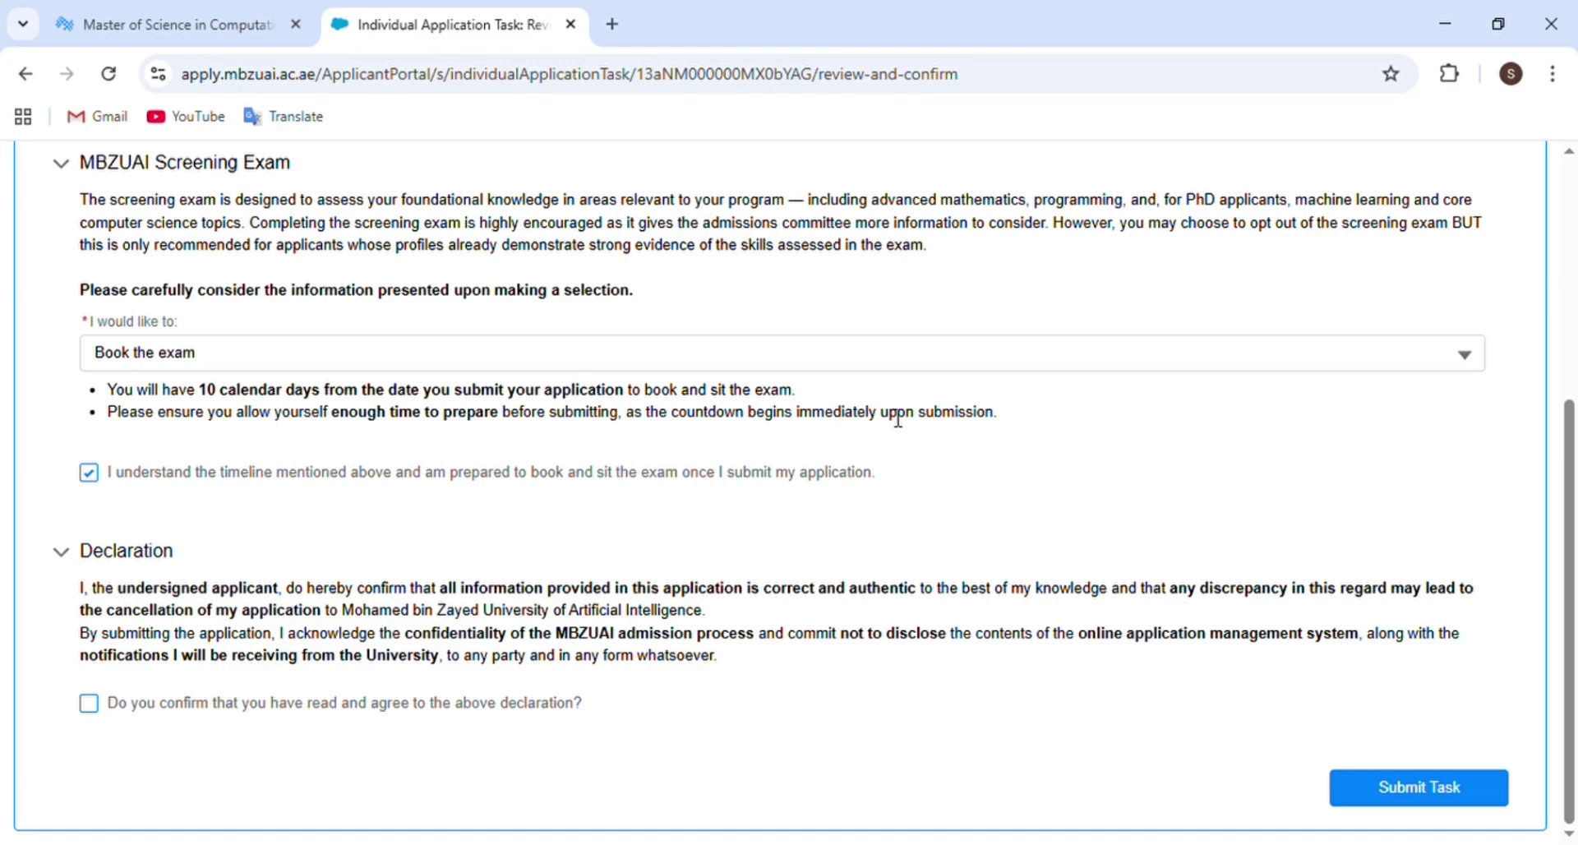
{"action": "left_click", "coordinate": [89, 708]}
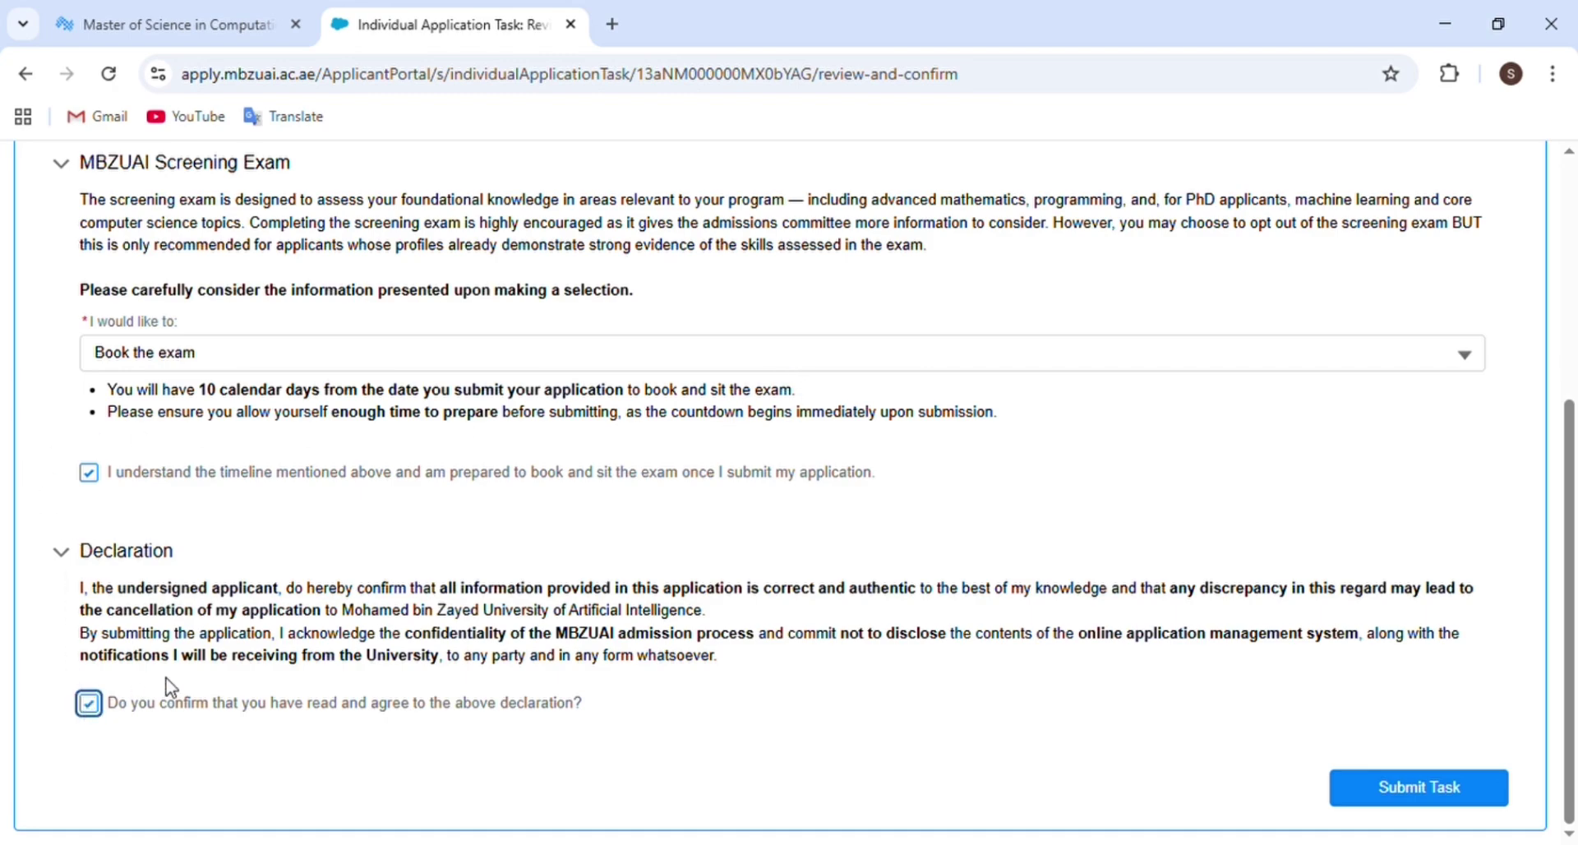
{"action": "left_click", "coordinate": [88, 707]}
{"action": "left_click", "coordinate": [31, 80]}
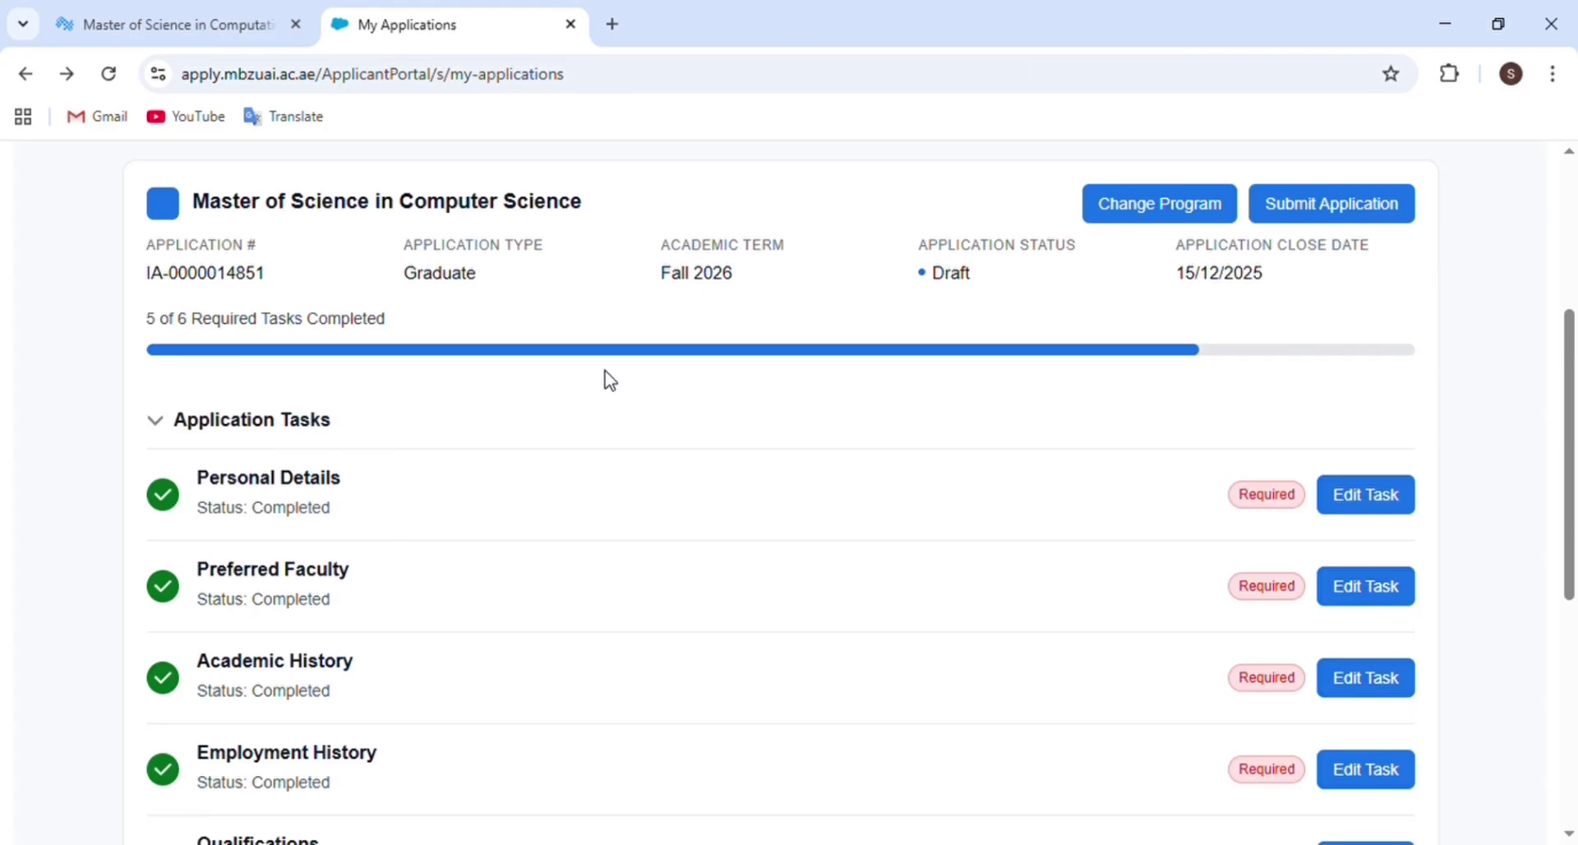
{"action": "scroll", "coordinate": [629, 383], "scroll_direction": "down", "scroll_amount": 5}
{"action": "scroll", "coordinate": [630, 386], "scroll_direction": "down", "scroll_amount": 1}
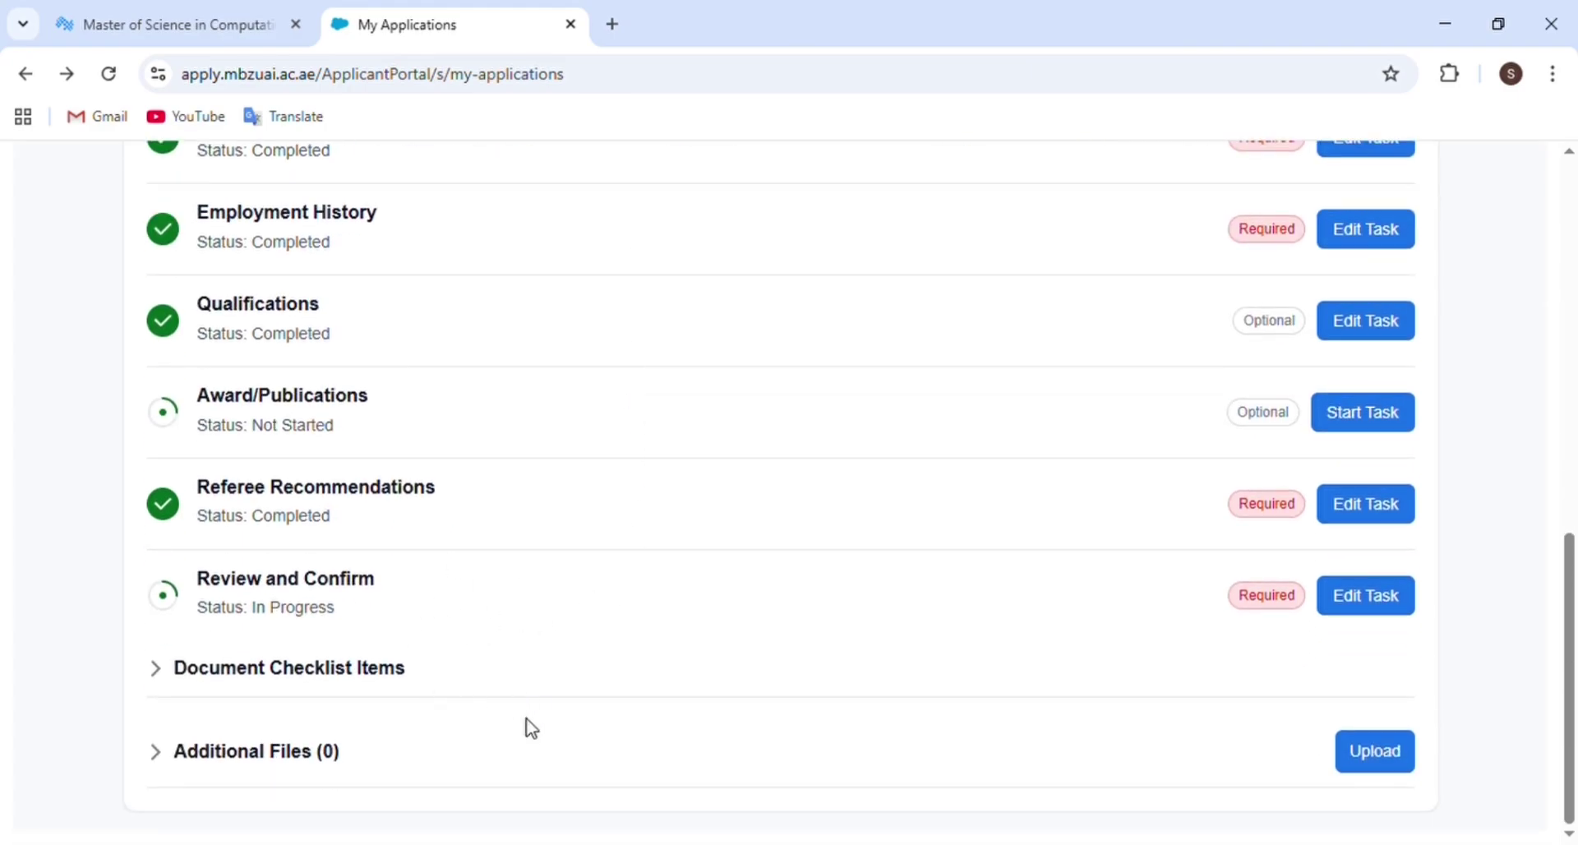
{"action": "left_click", "coordinate": [1356, 755]}
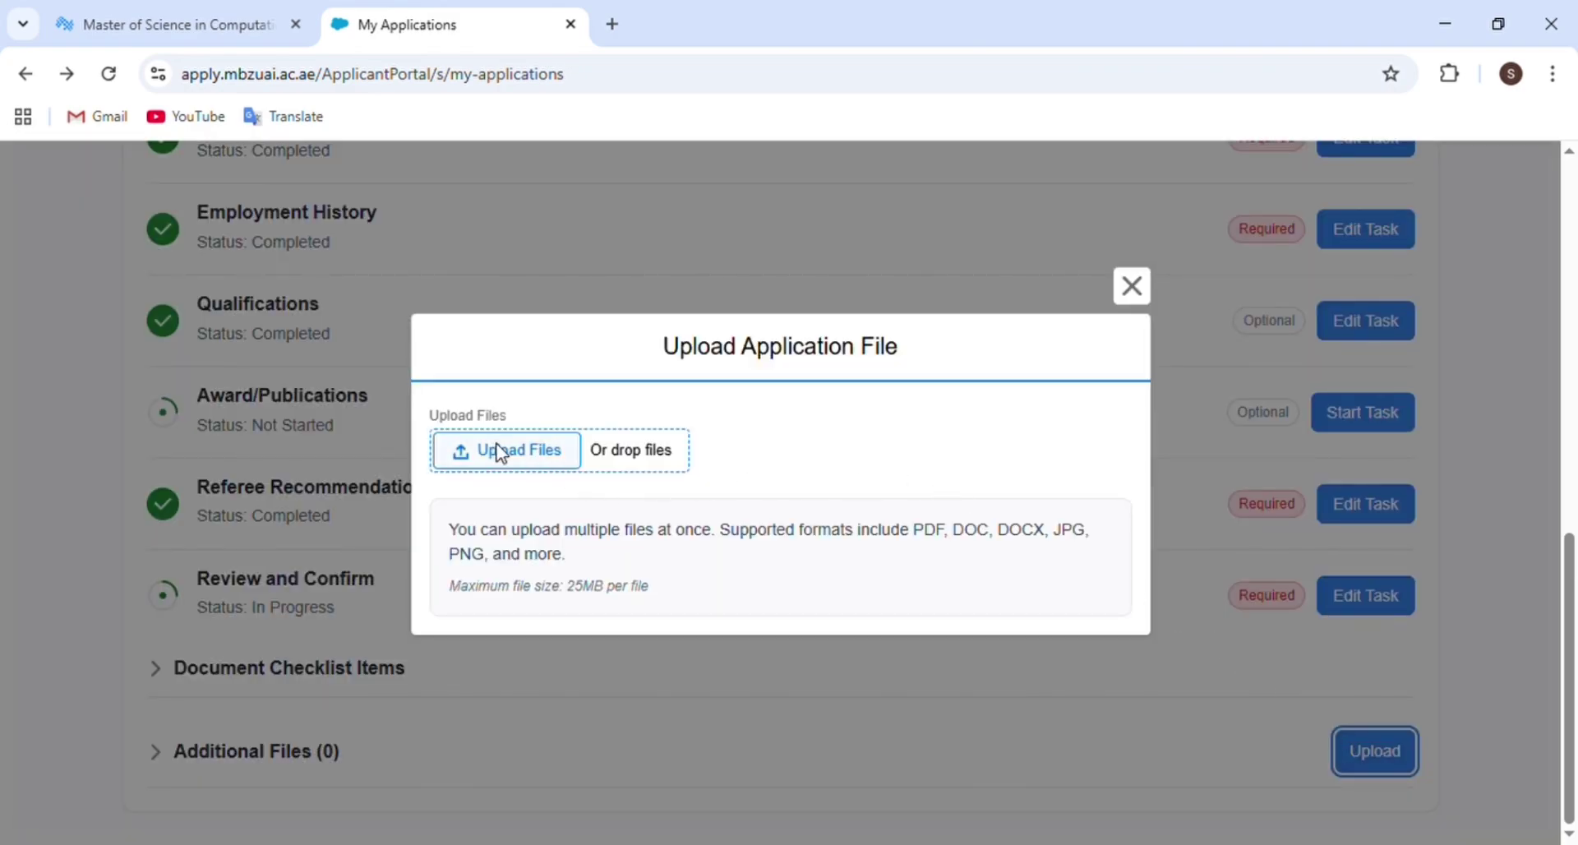
{"action": "left_click", "coordinate": [1131, 288]}
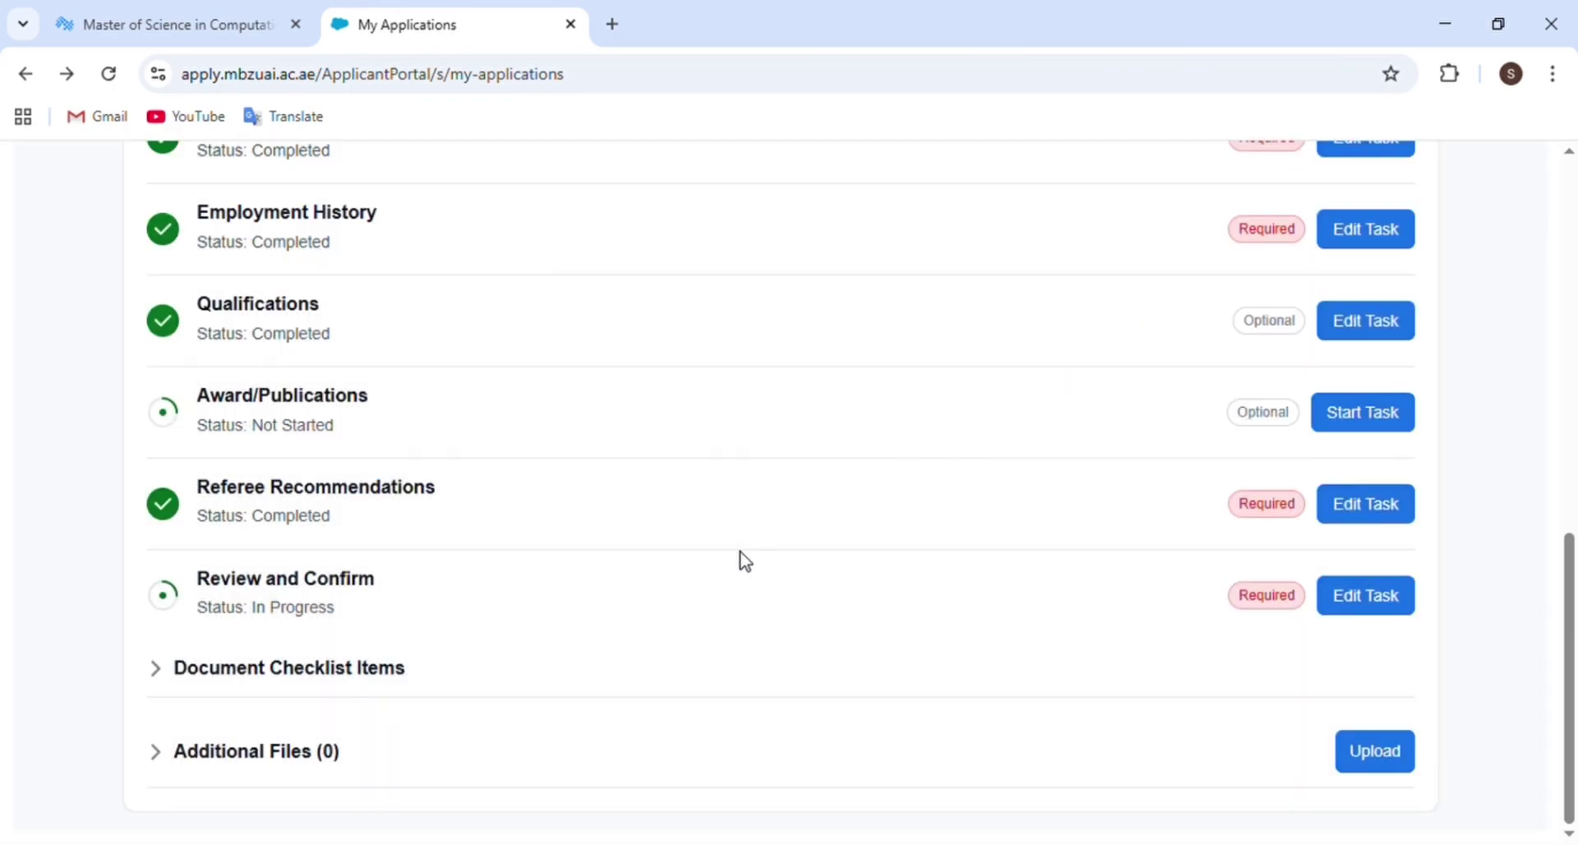
Expand Document Checklist Items and scroll through the required documents
{"action": "left_click", "coordinate": [173, 676]}
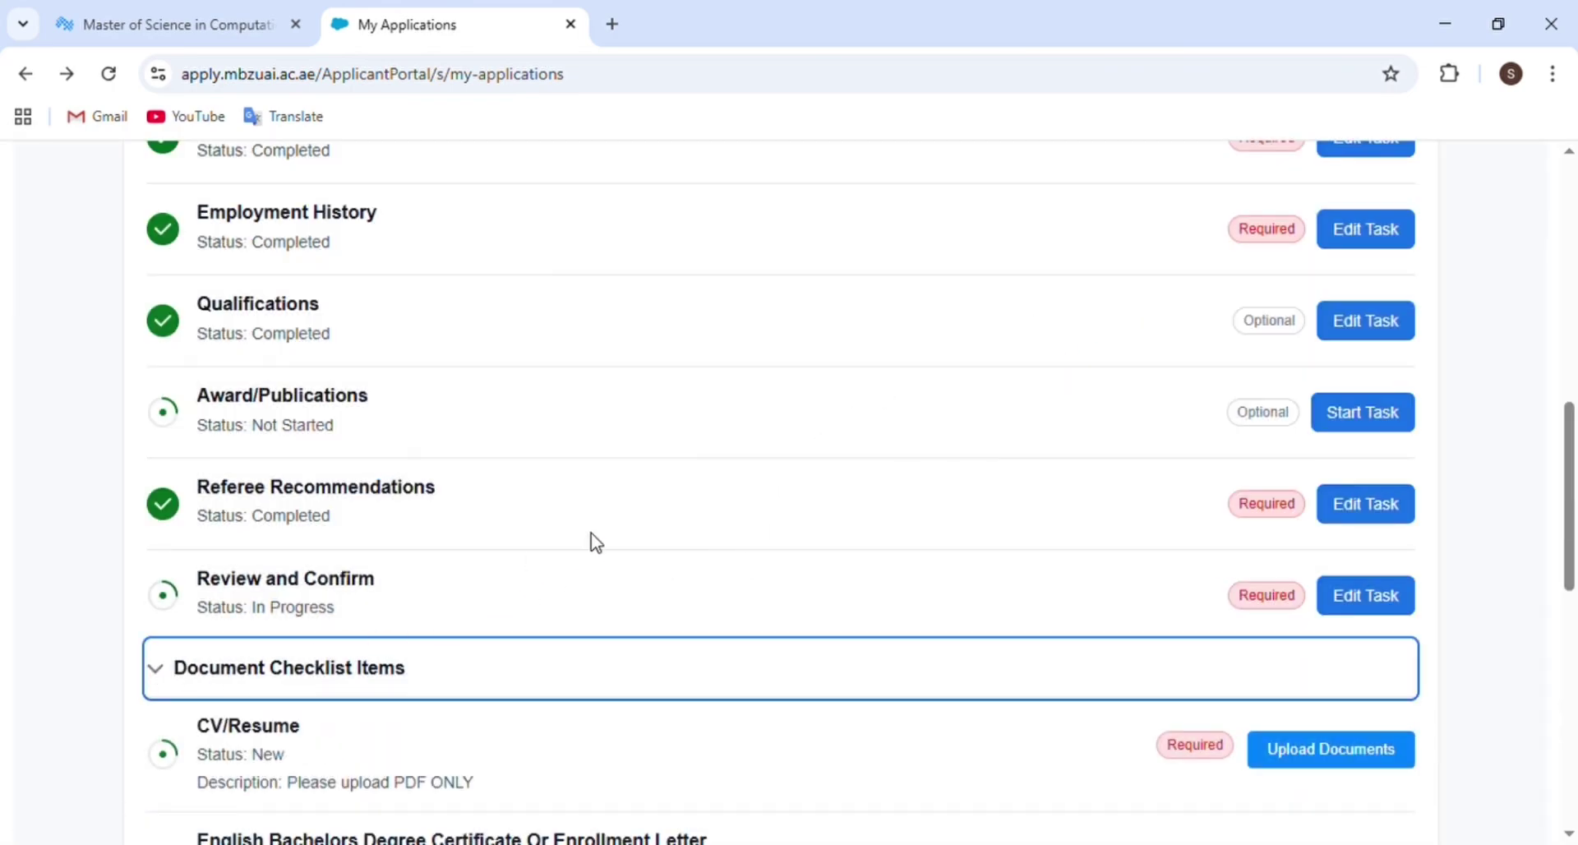
{"action": "scroll", "coordinate": [674, 513], "scroll_direction": "down", "scroll_amount": 1}
{"action": "scroll", "coordinate": [673, 514], "scroll_direction": "down", "scroll_amount": 3}
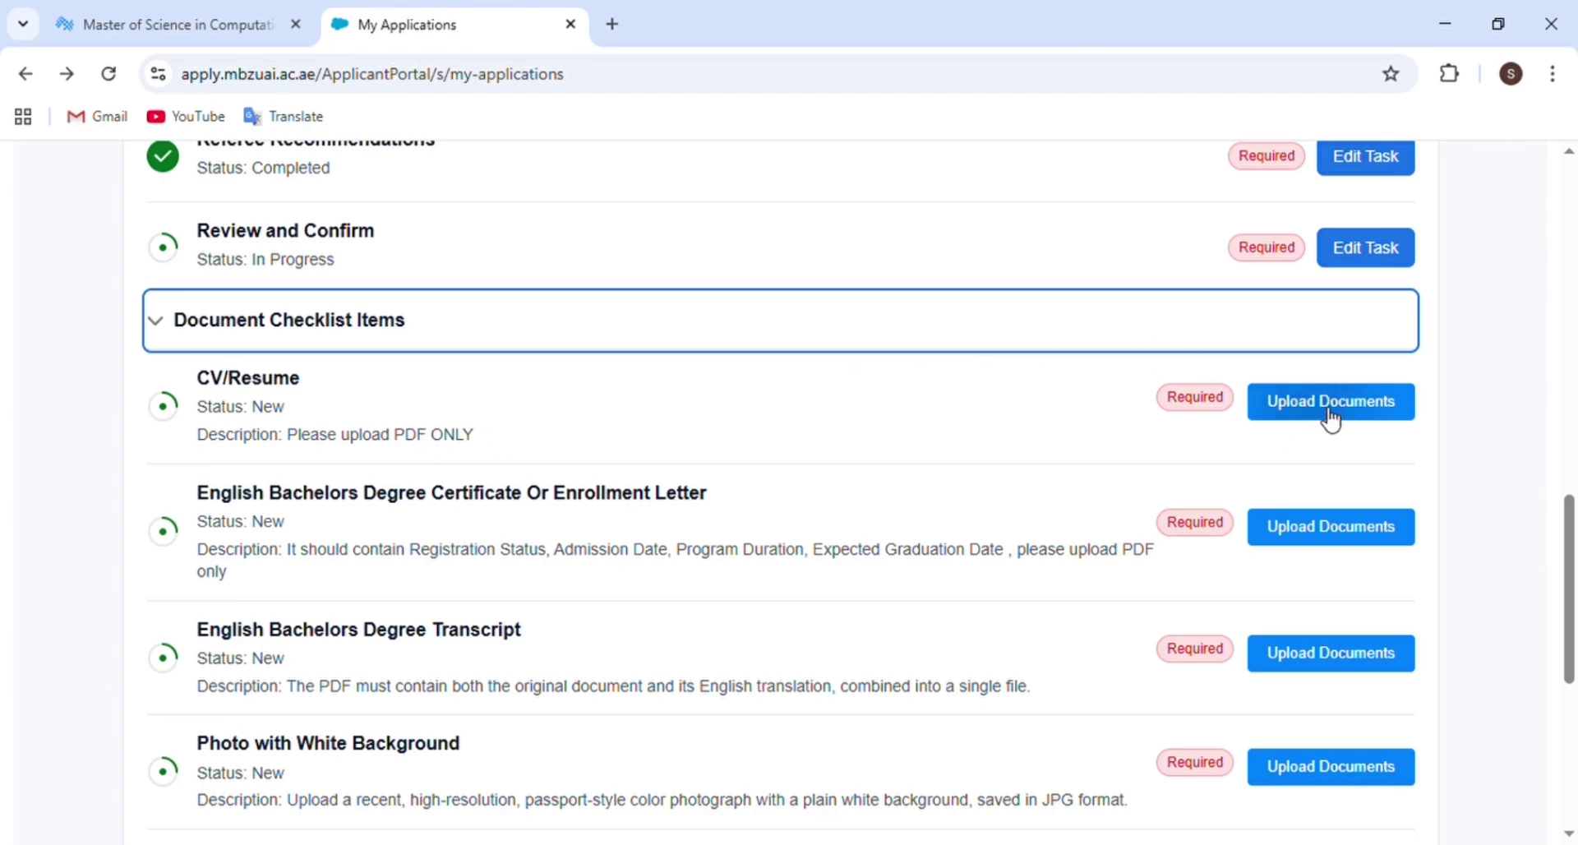
{"action": "scroll", "coordinate": [435, 431], "scroll_direction": "down", "scroll_amount": 3}
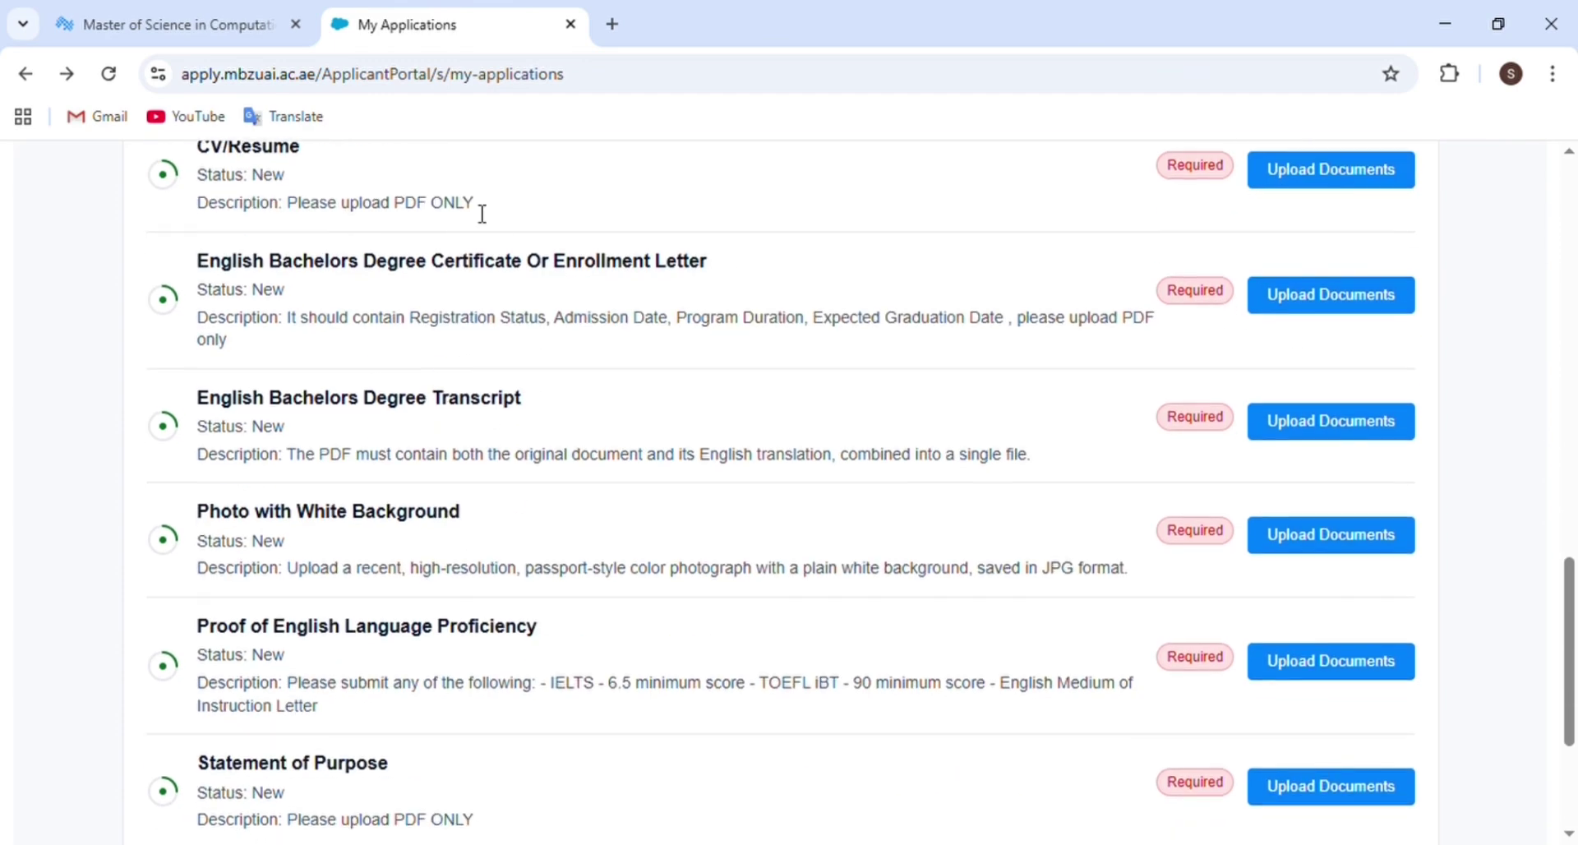
{"action": "scroll", "coordinate": [832, 325], "scroll_direction": "up", "scroll_amount": 1}
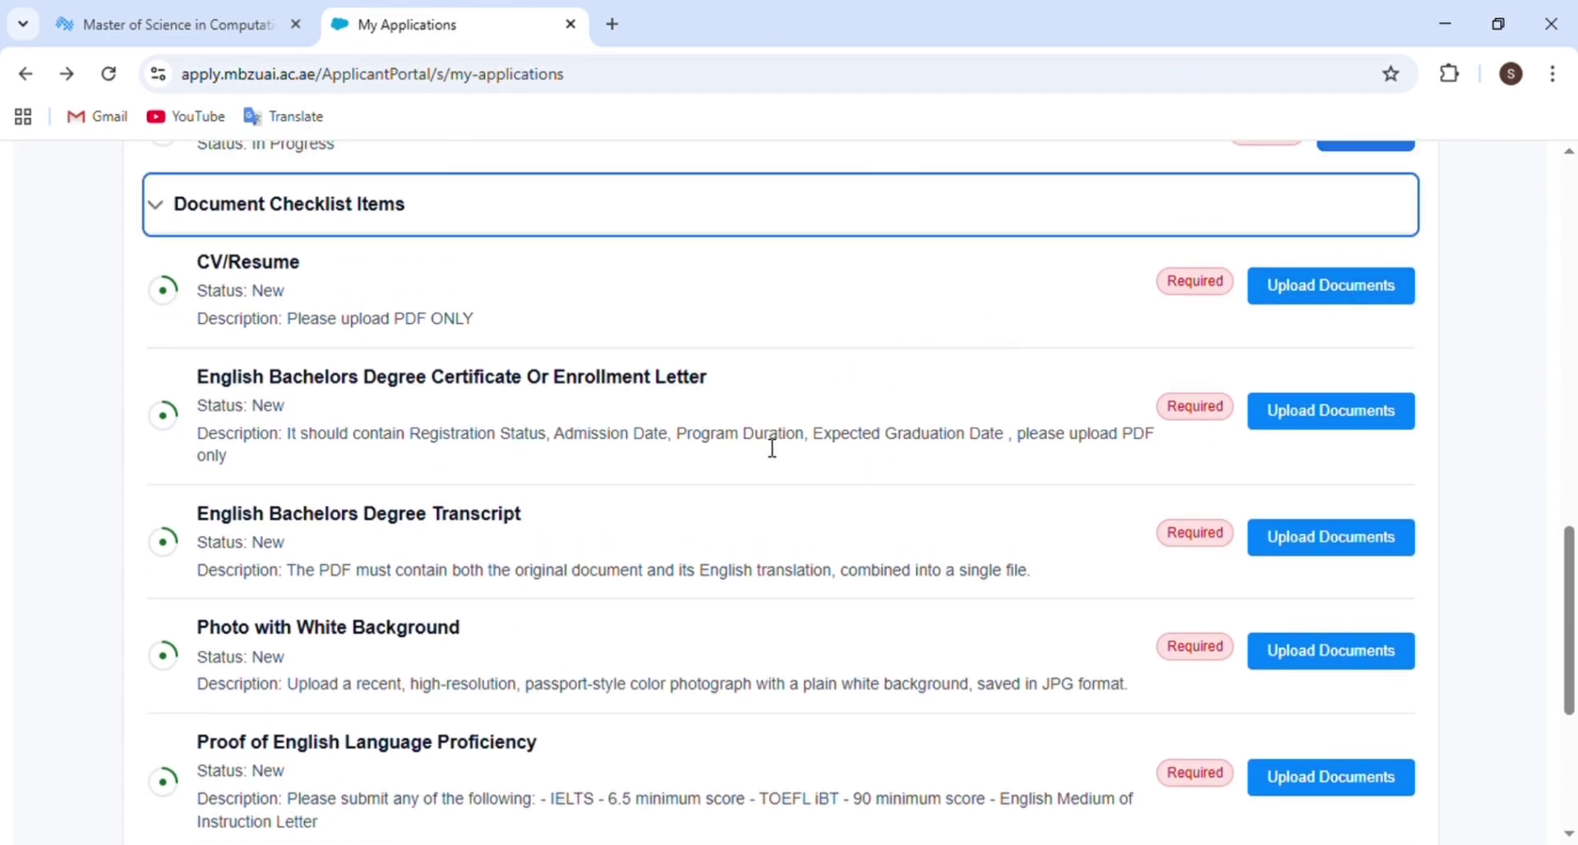
{"action": "scroll", "coordinate": [430, 392], "scroll_direction": "down", "scroll_amount": 1}
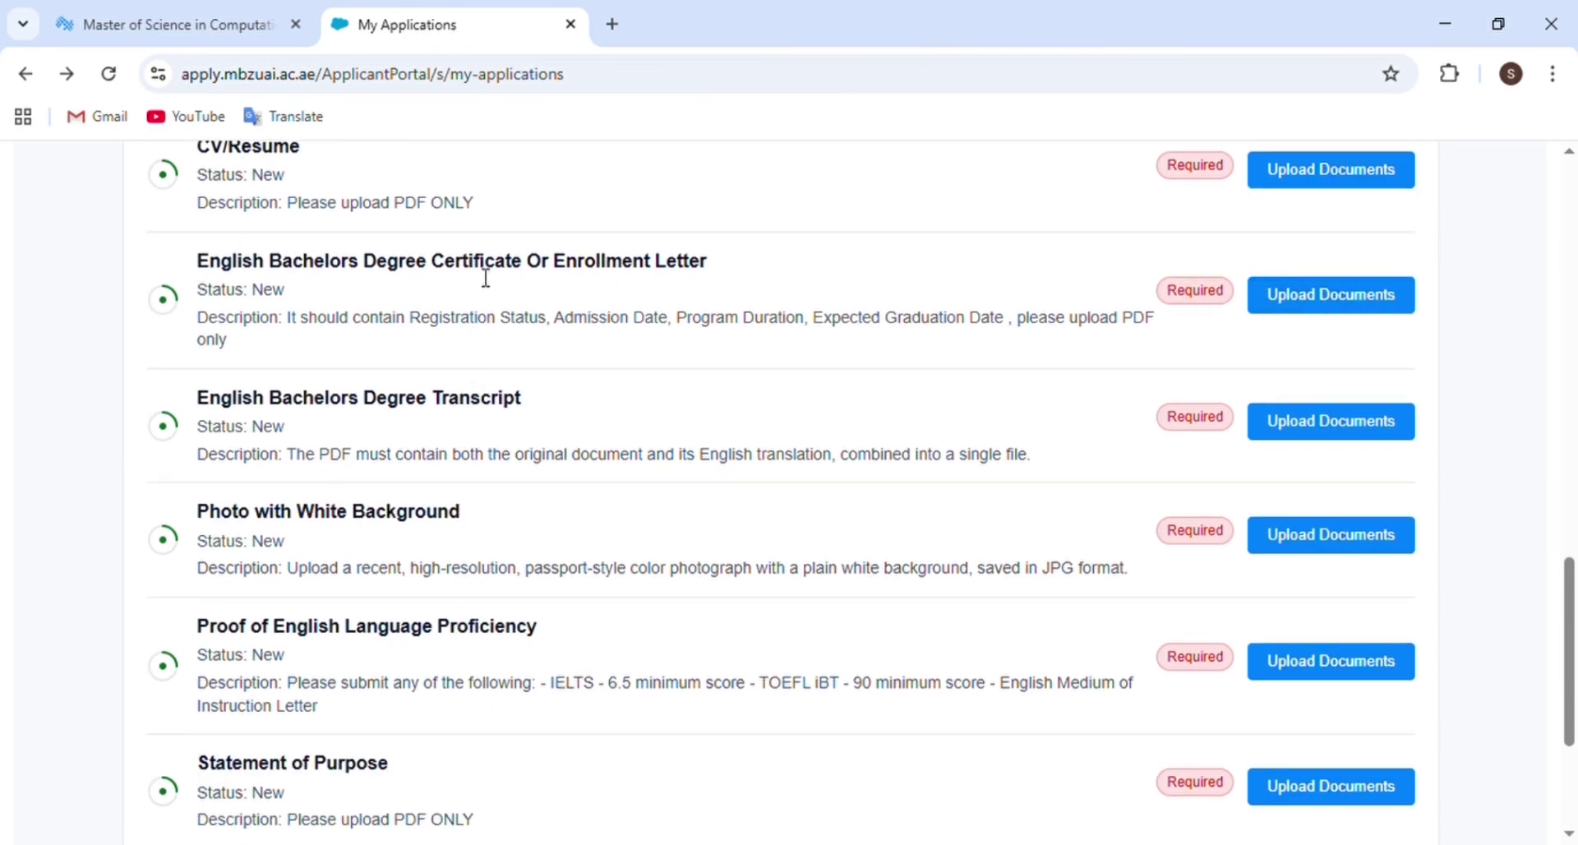
{"action": "scroll", "coordinate": [546, 295], "scroll_direction": "down", "scroll_amount": 1}
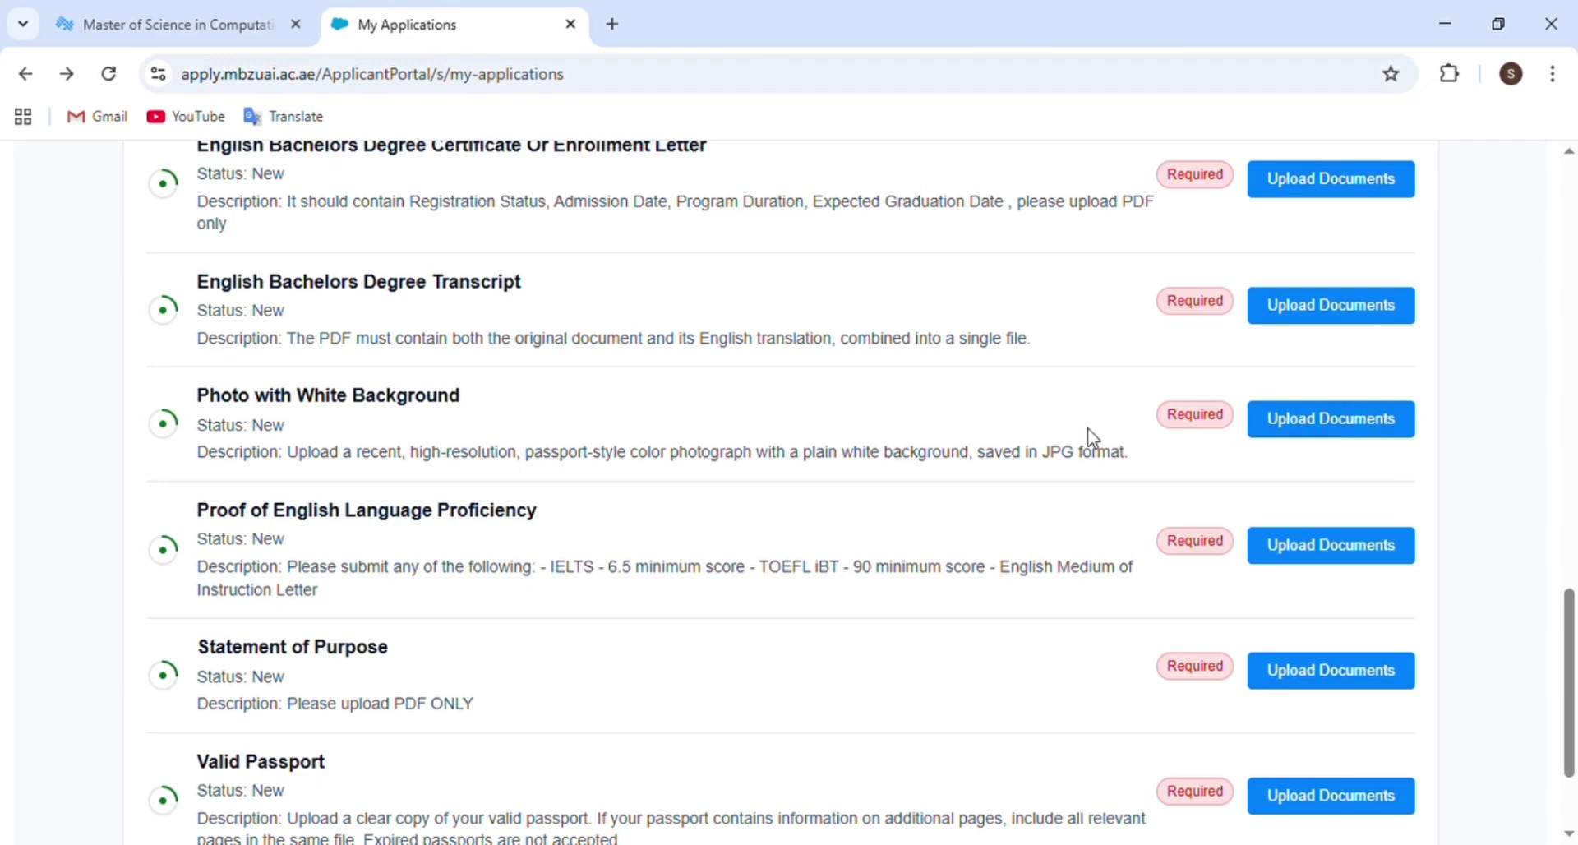
{"action": "scroll", "coordinate": [789, 444], "scroll_direction": "down", "scroll_amount": 1}
{"action": "scroll", "coordinate": [771, 449], "scroll_direction": "down", "scroll_amount": 2}
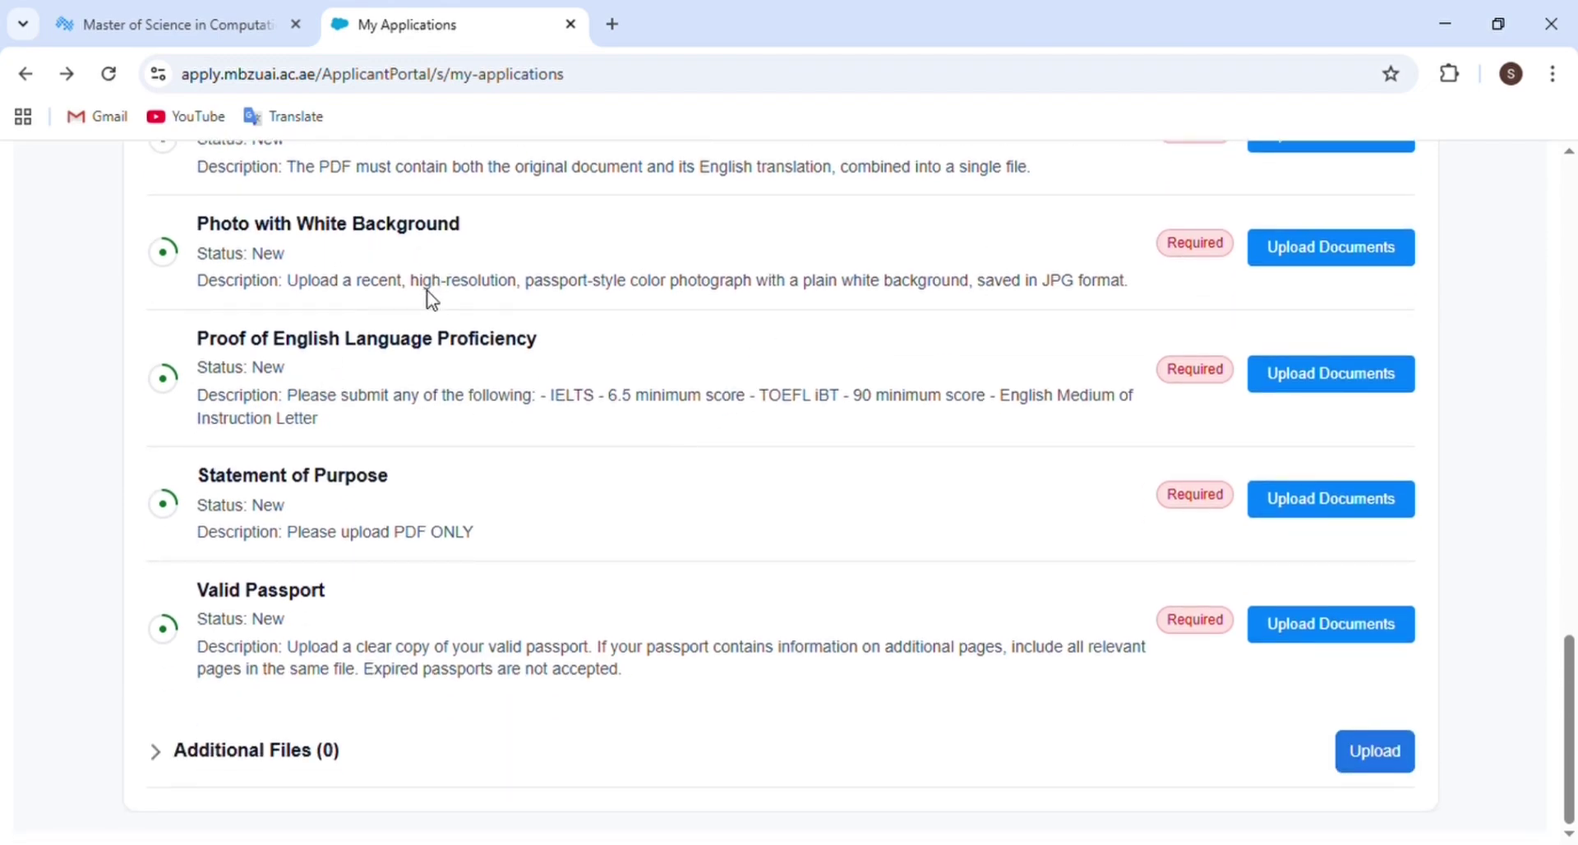
Highlight the photo, English proficiency, Statement of Purpose and Valid Passport requirement texts
{"action": "left_click_drag", "start_coordinate": [544, 282], "coordinate": [1019, 289]}
{"action": "left_click_drag", "start_coordinate": [998, 296], "coordinate": [1139, 294]}
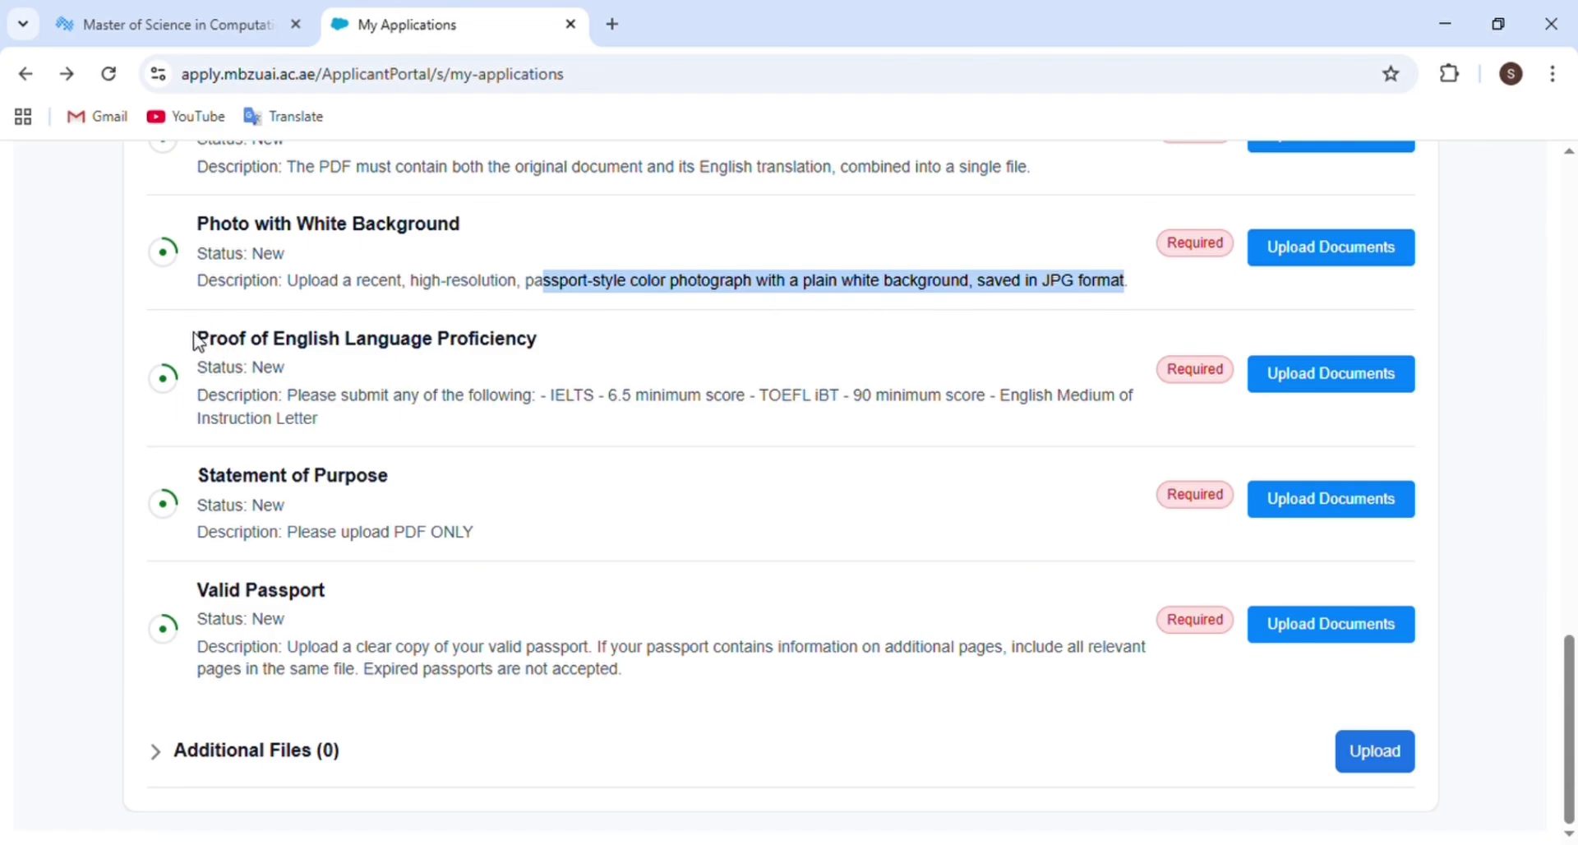
{"action": "left_click_drag", "start_coordinate": [287, 397], "coordinate": [1136, 428]}
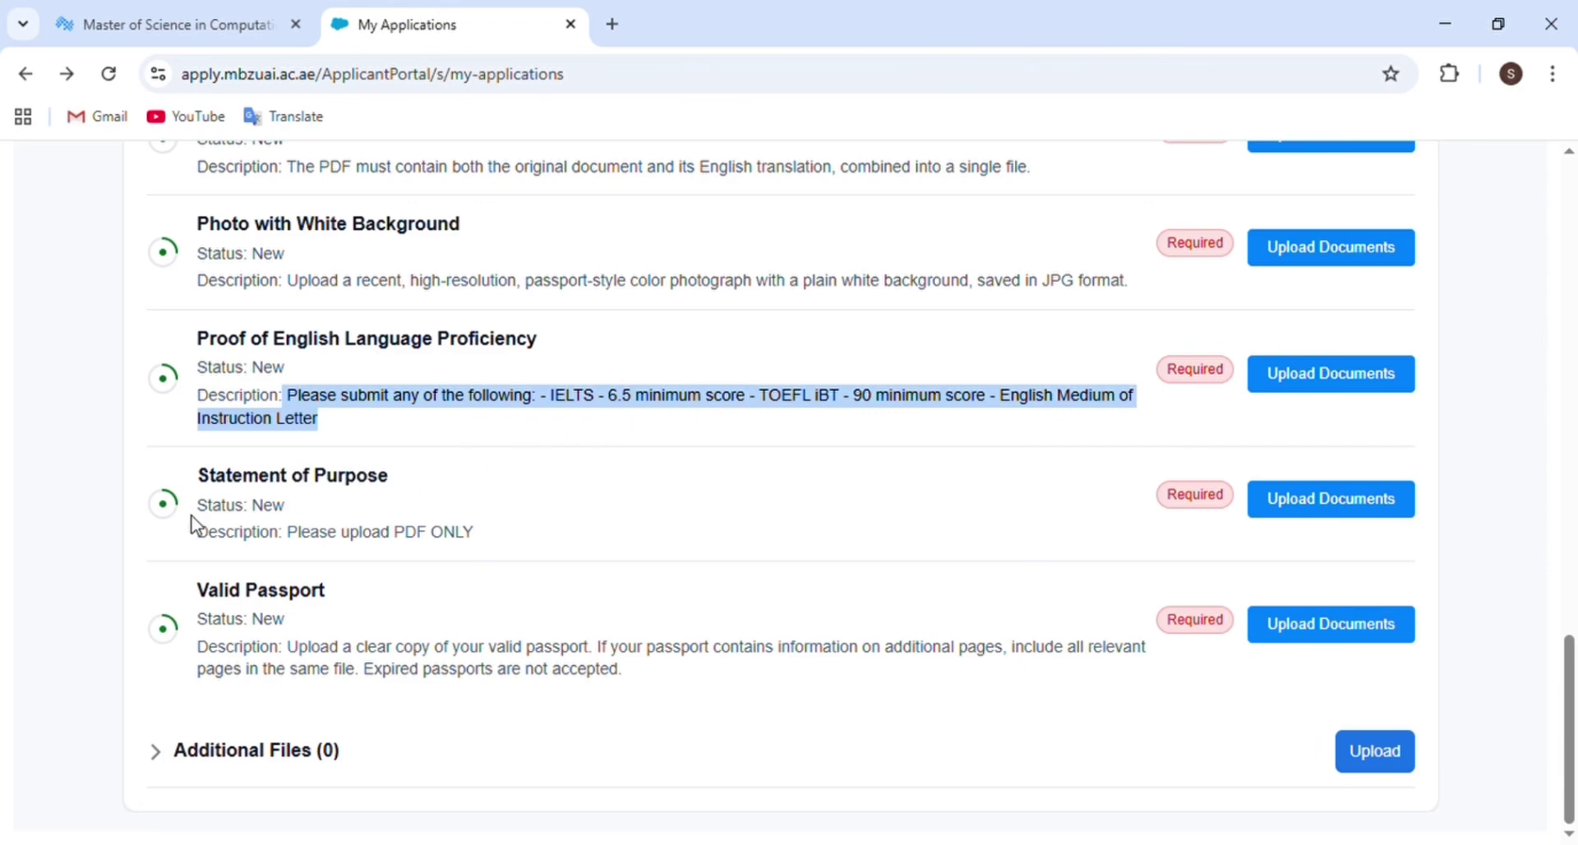
{"action": "left_click_drag", "start_coordinate": [253, 510], "coordinate": [313, 512]}
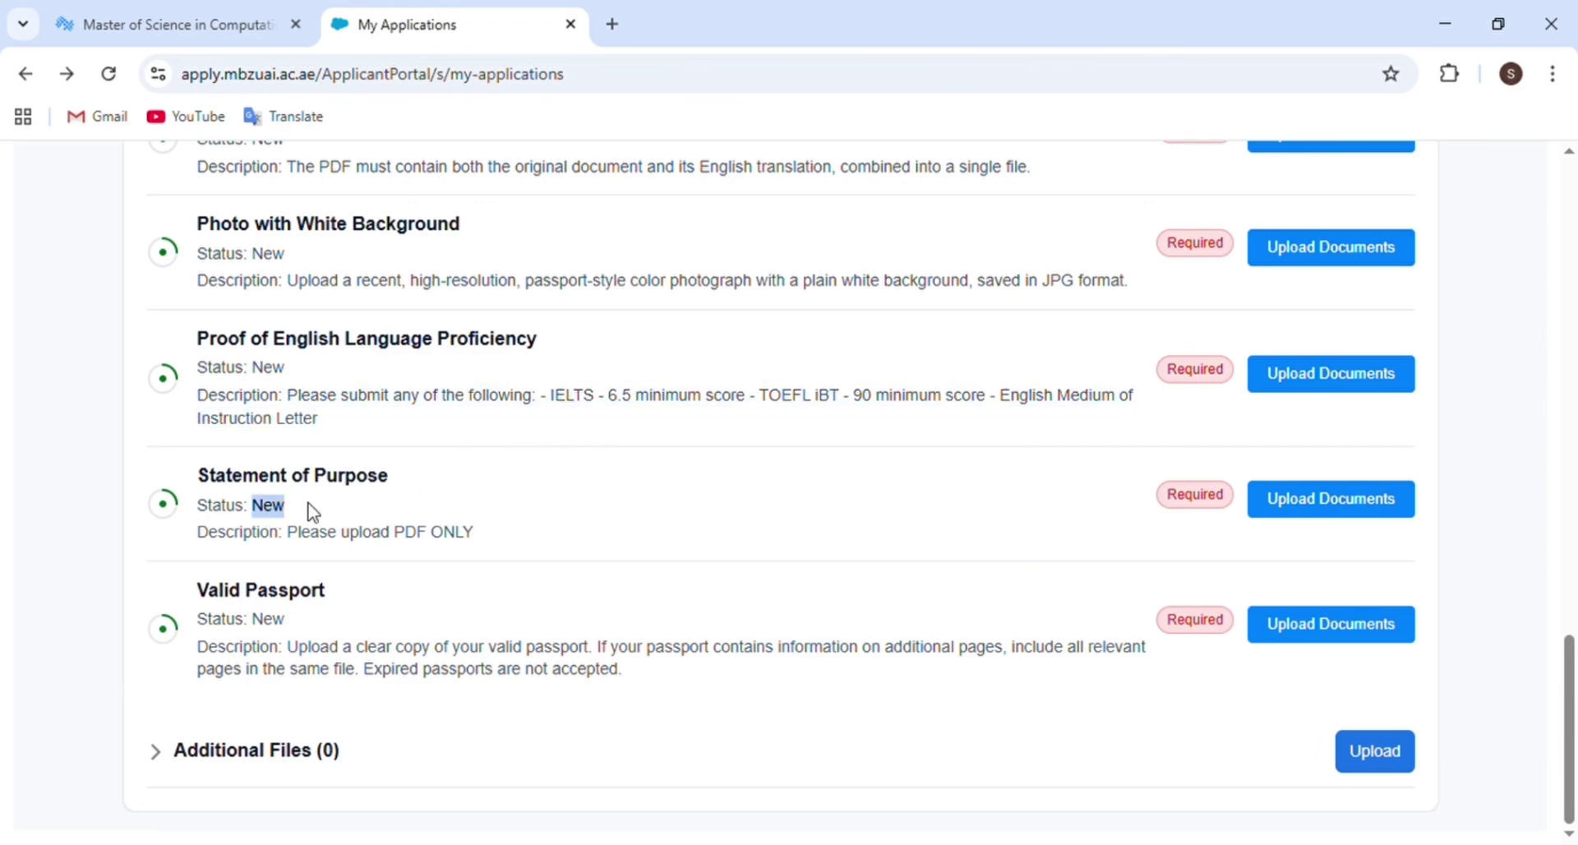
{"action": "left_click", "coordinate": [320, 538]}
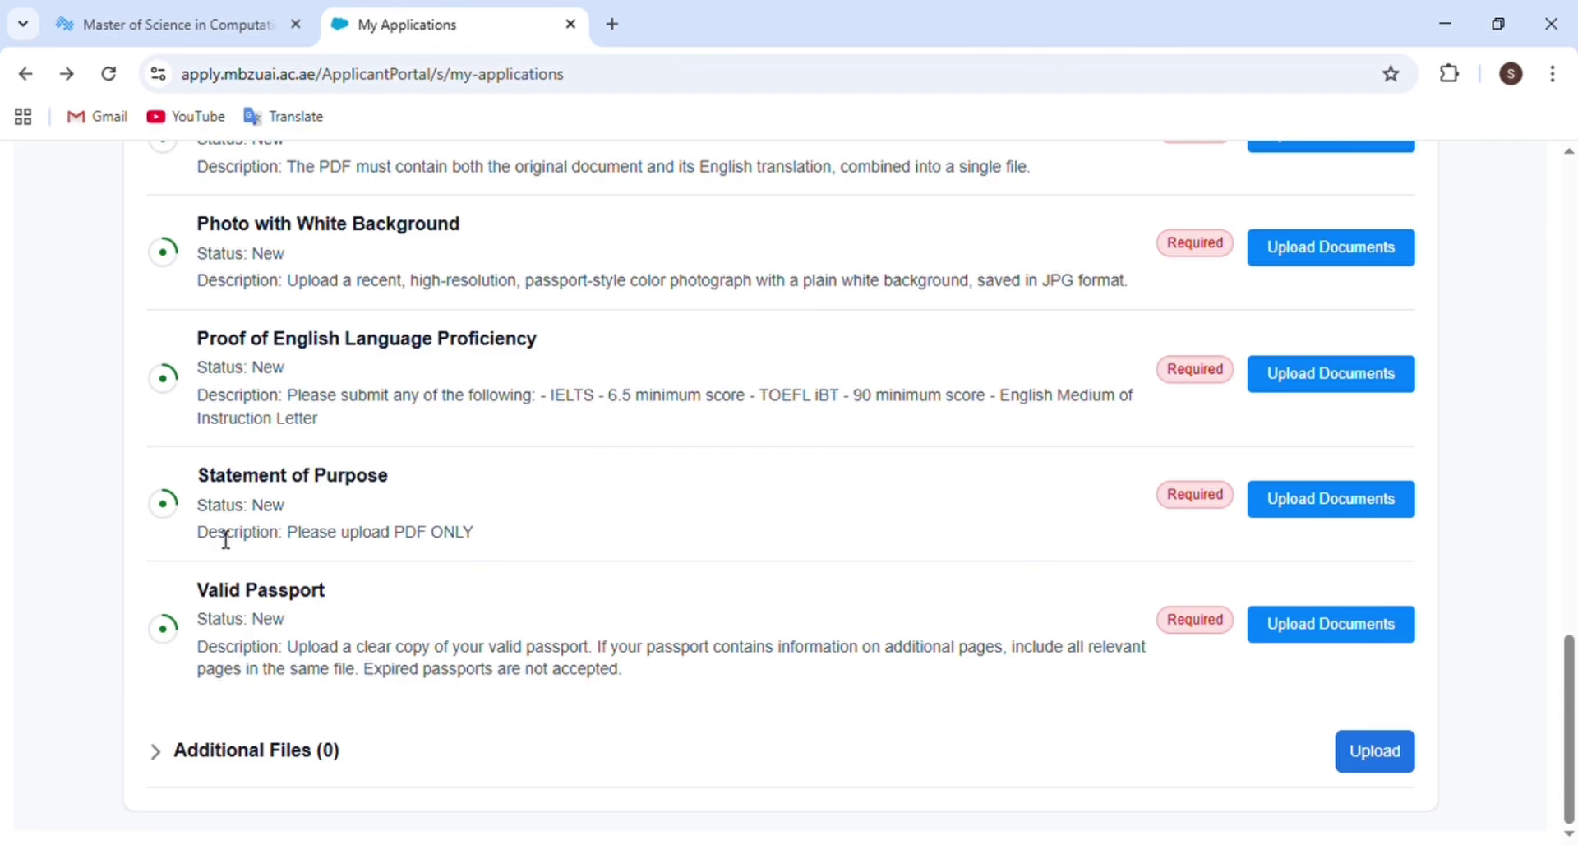
{"action": "left_click_drag", "start_coordinate": [198, 538], "coordinate": [482, 538]}
{"action": "left_click", "coordinate": [575, 530]}
{"action": "left_click_drag", "start_coordinate": [272, 651], "coordinate": [916, 647]}
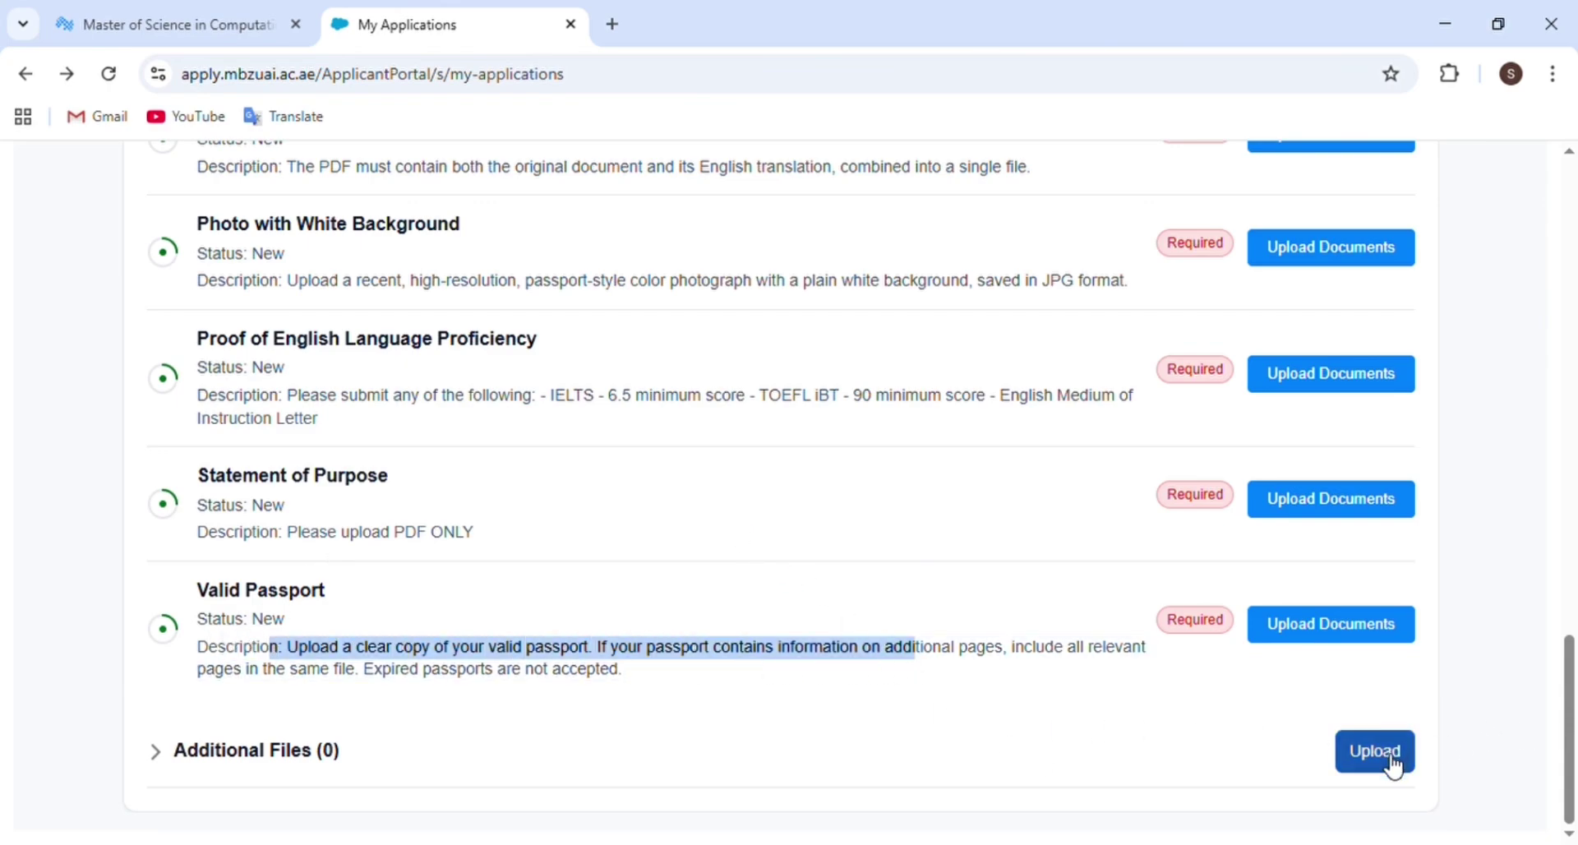
{"action": "scroll", "coordinate": [1074, 661], "scroll_direction": "up", "scroll_amount": 5}
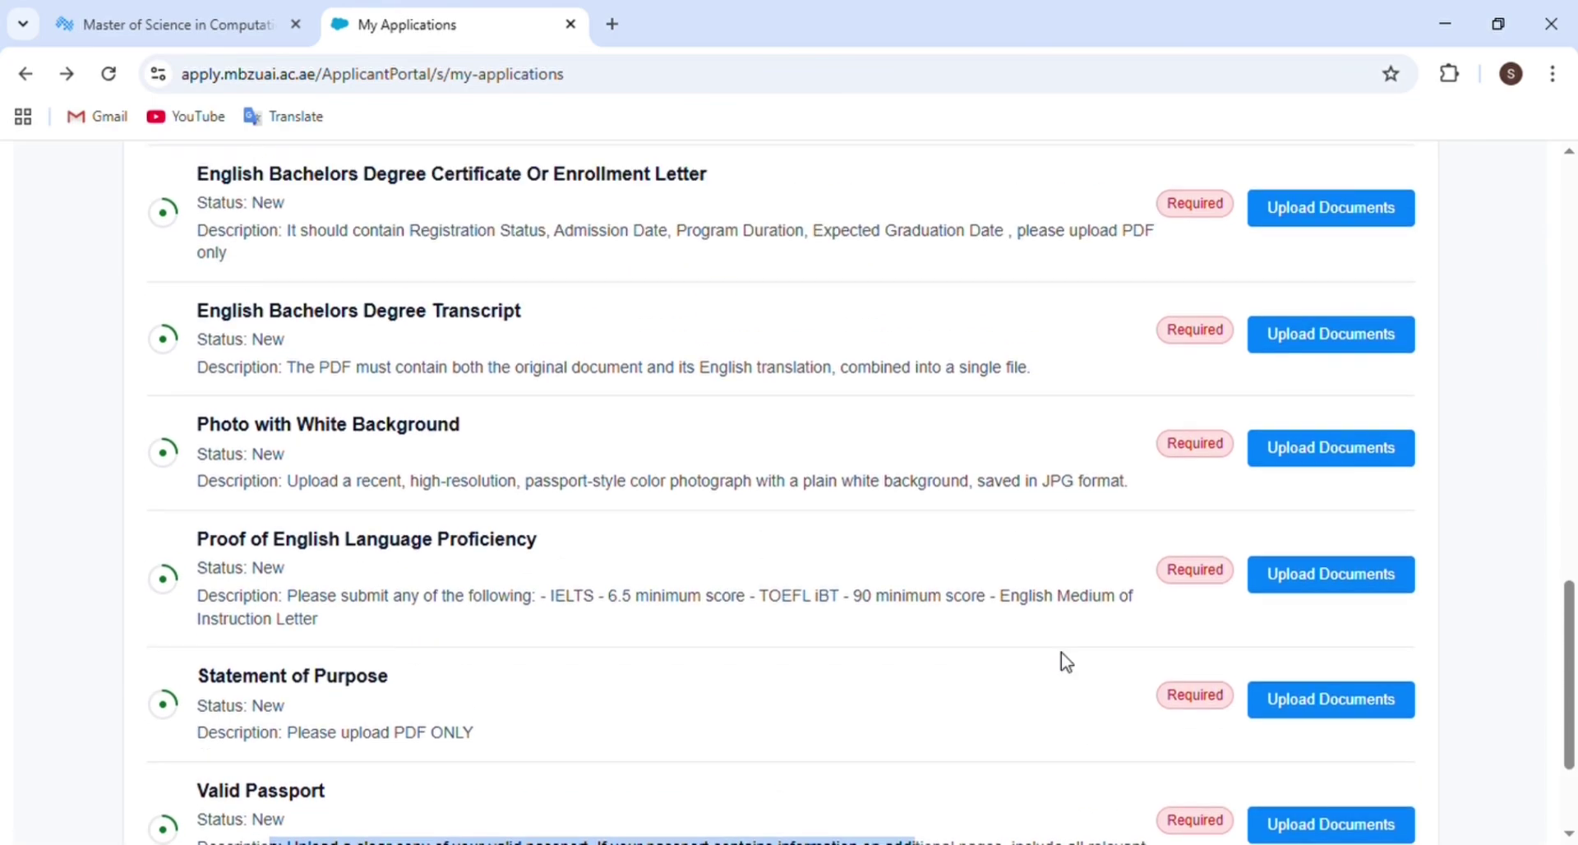
{"action": "scroll", "coordinate": [1049, 660], "scroll_direction": "up", "scroll_amount": 3}
{"action": "scroll", "coordinate": [929, 292], "scroll_direction": "down", "scroll_amount": 8}
{"action": "left_click_drag", "start_coordinate": [542, 281], "coordinate": [1139, 294]}
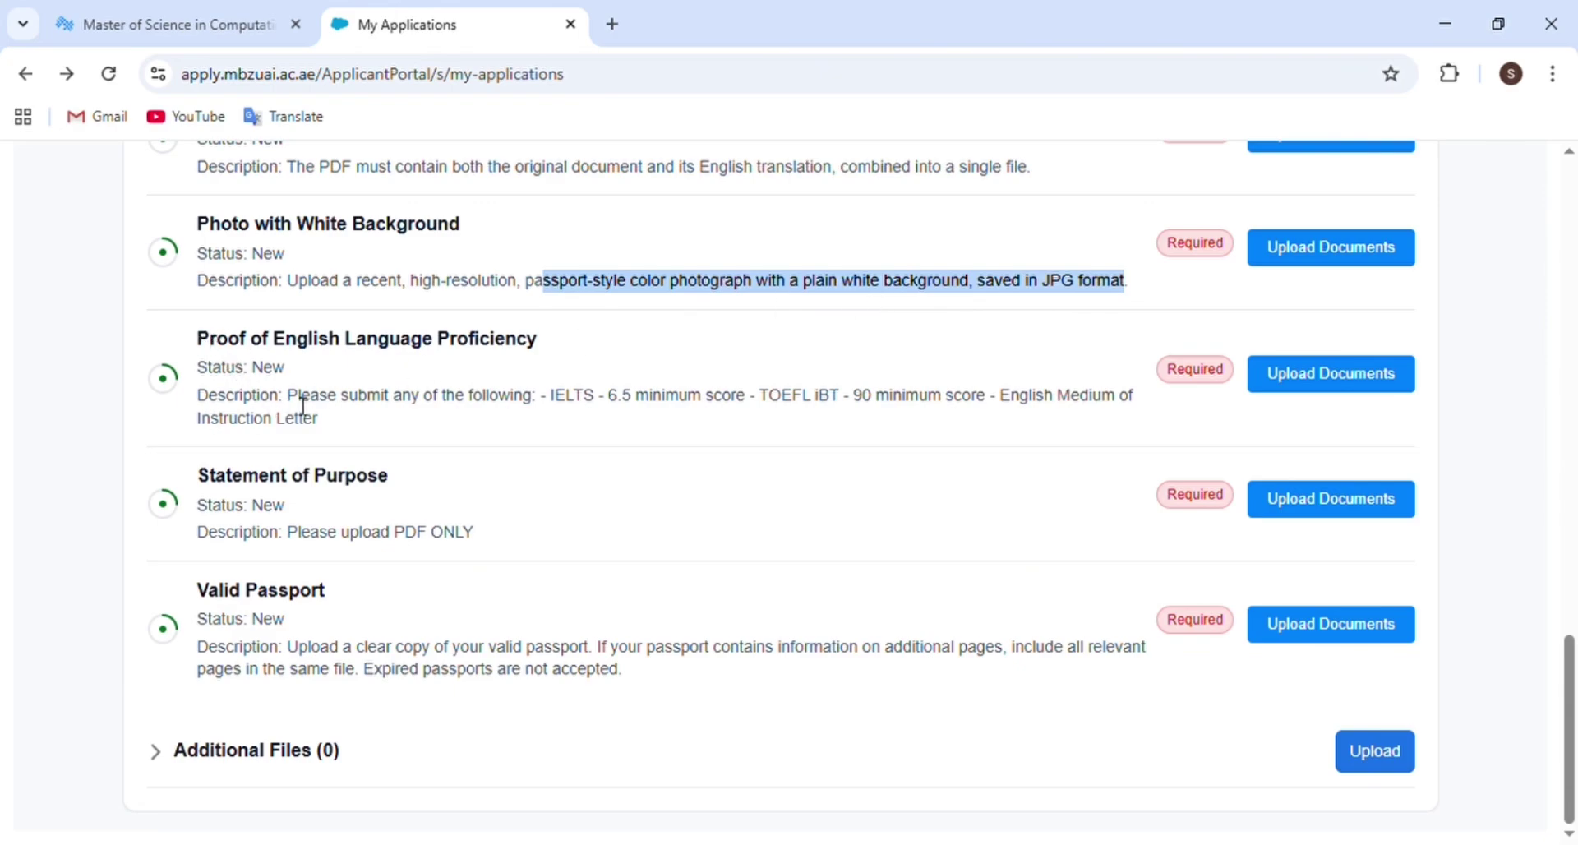
{"action": "left_click_drag", "start_coordinate": [287, 403], "coordinate": [1124, 426]}
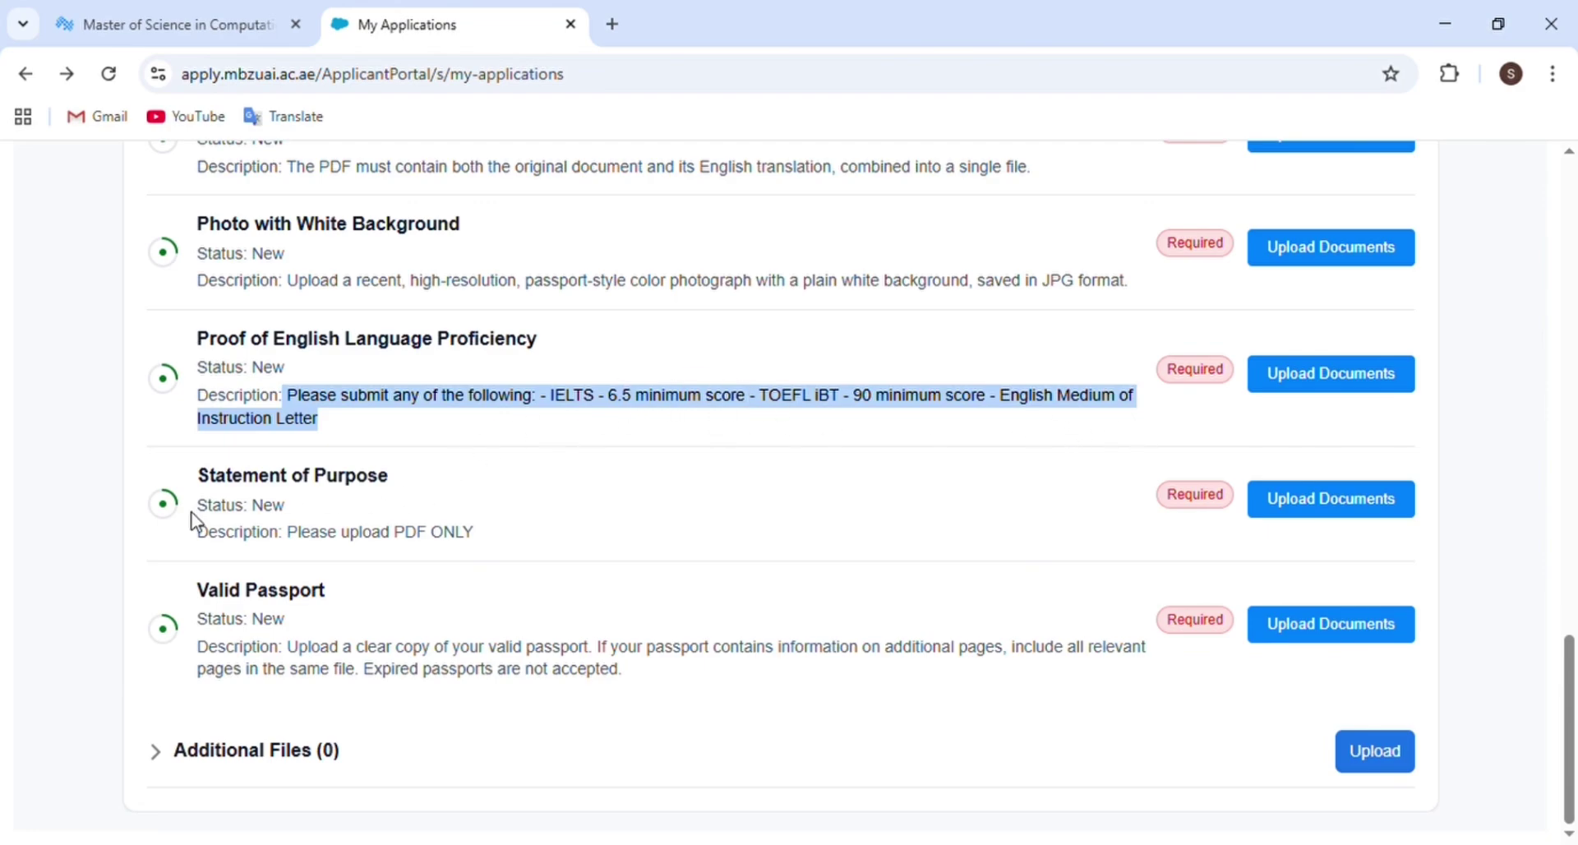
{"action": "double_click", "coordinate": [264, 507]}
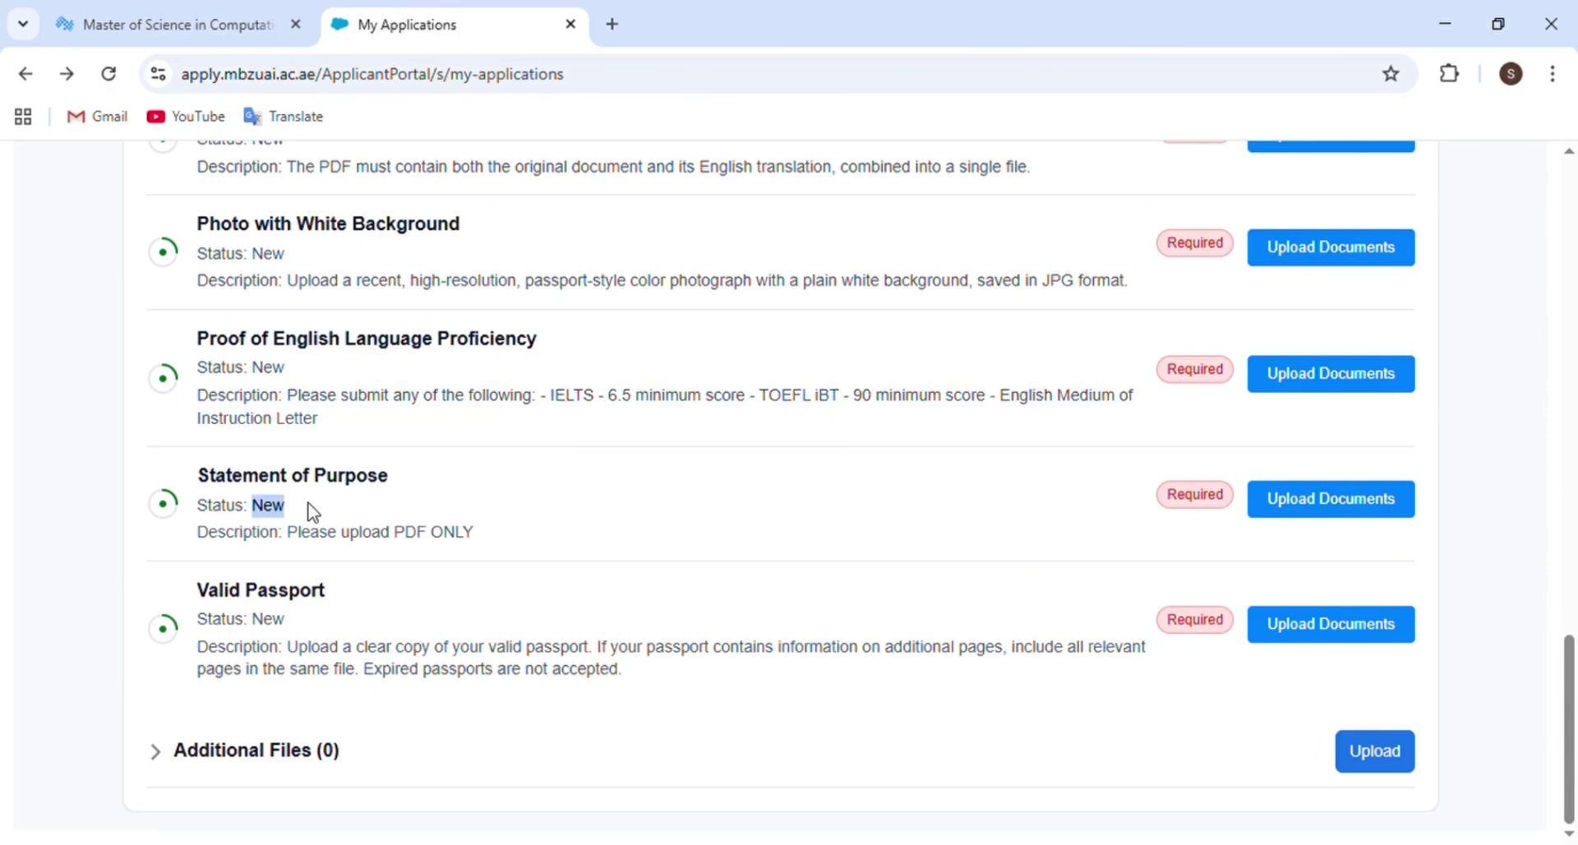
{"action": "left_click", "coordinate": [320, 539]}
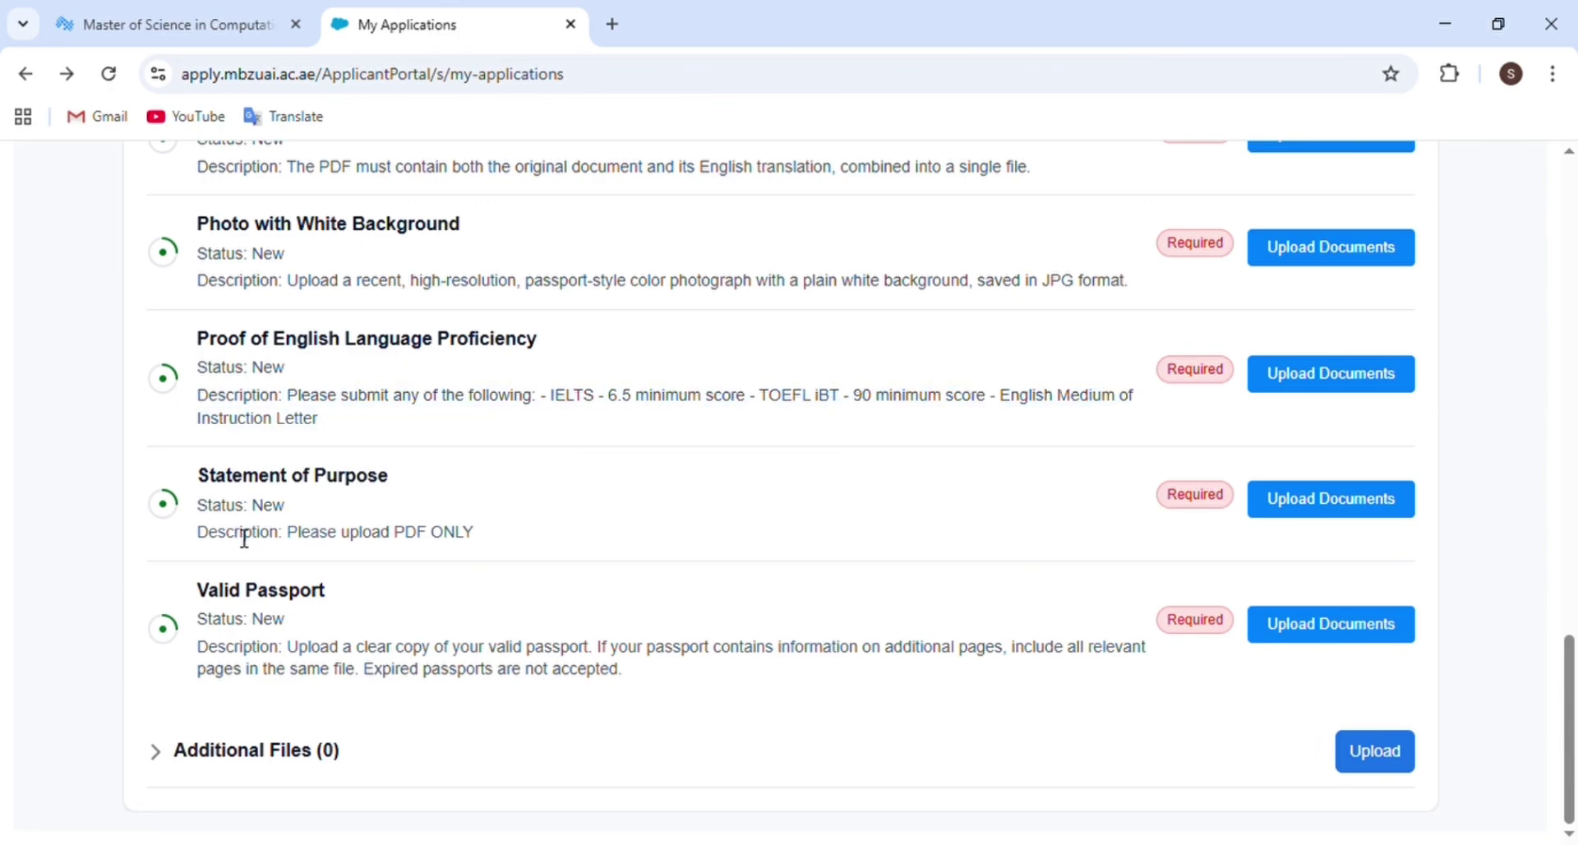
{"action": "left_click_drag", "start_coordinate": [199, 540], "coordinate": [481, 539]}
{"action": "left_click", "coordinate": [585, 528]}
{"action": "left_click_drag", "start_coordinate": [271, 649], "coordinate": [912, 649]}
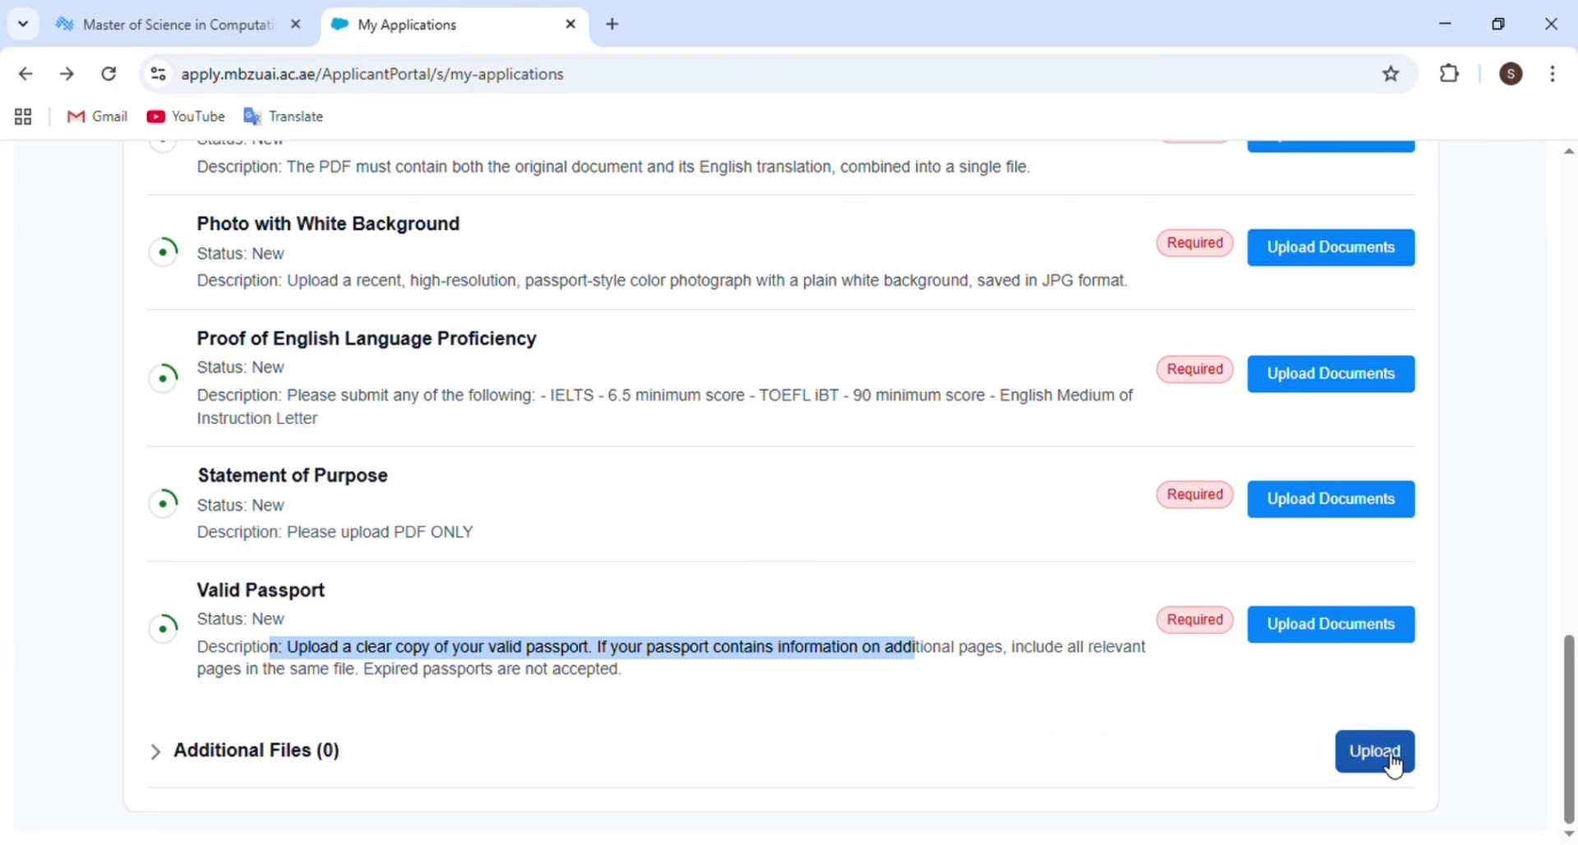
{"action": "scroll", "coordinate": [1074, 662], "scroll_direction": "up", "scroll_amount": 5}
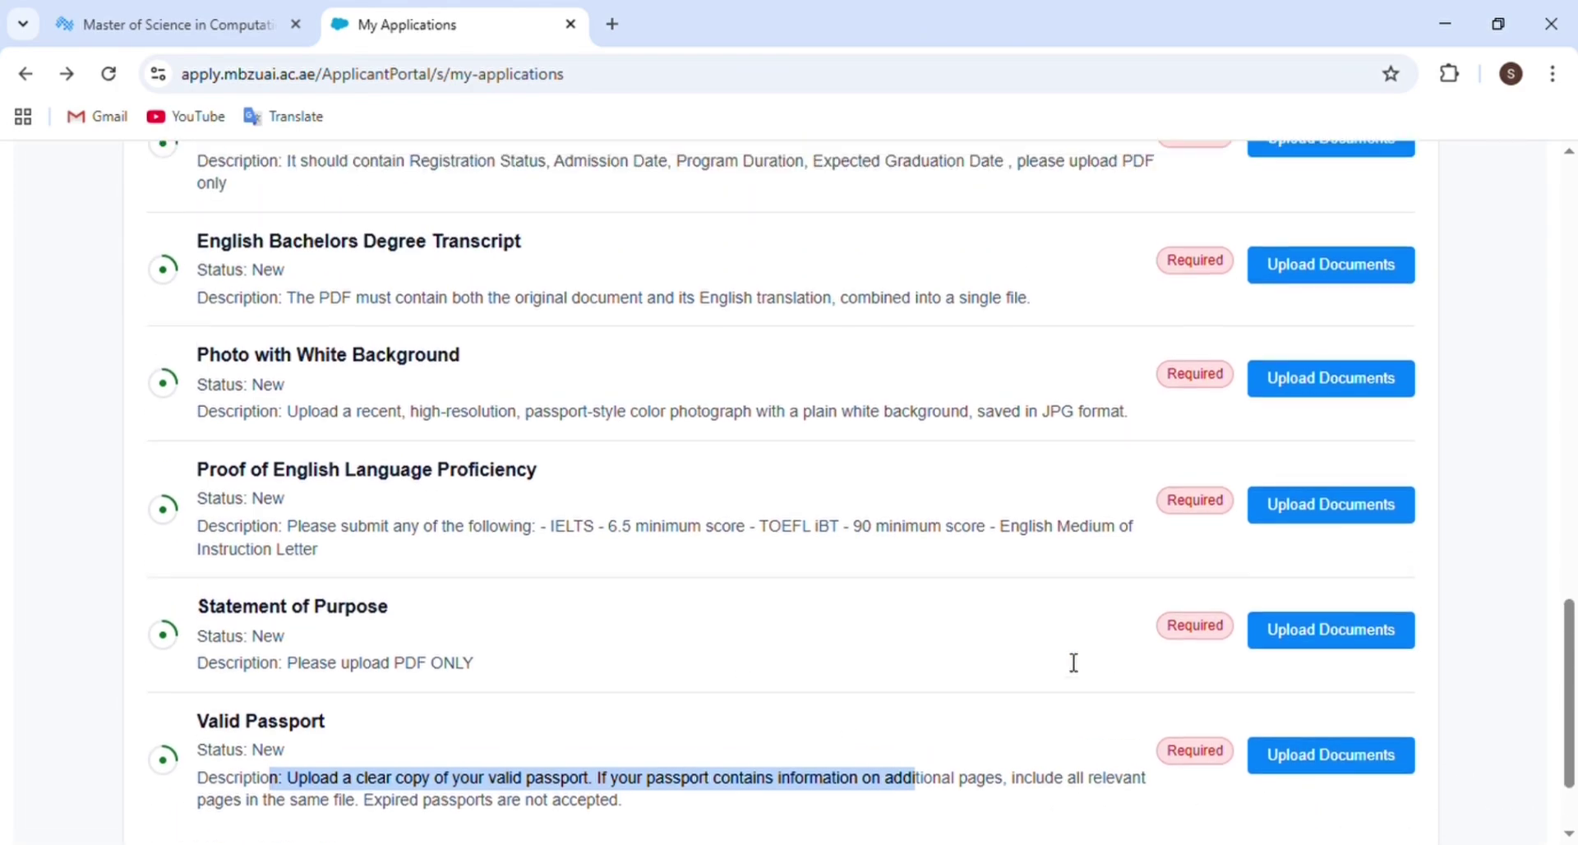
{"action": "scroll", "coordinate": [1021, 637], "scroll_direction": "up", "scroll_amount": 3}
{"action": "scroll", "coordinate": [919, 291], "scroll_direction": "down", "scroll_amount": 8}
{"action": "left_click_drag", "start_coordinate": [543, 281], "coordinate": [1123, 297]}
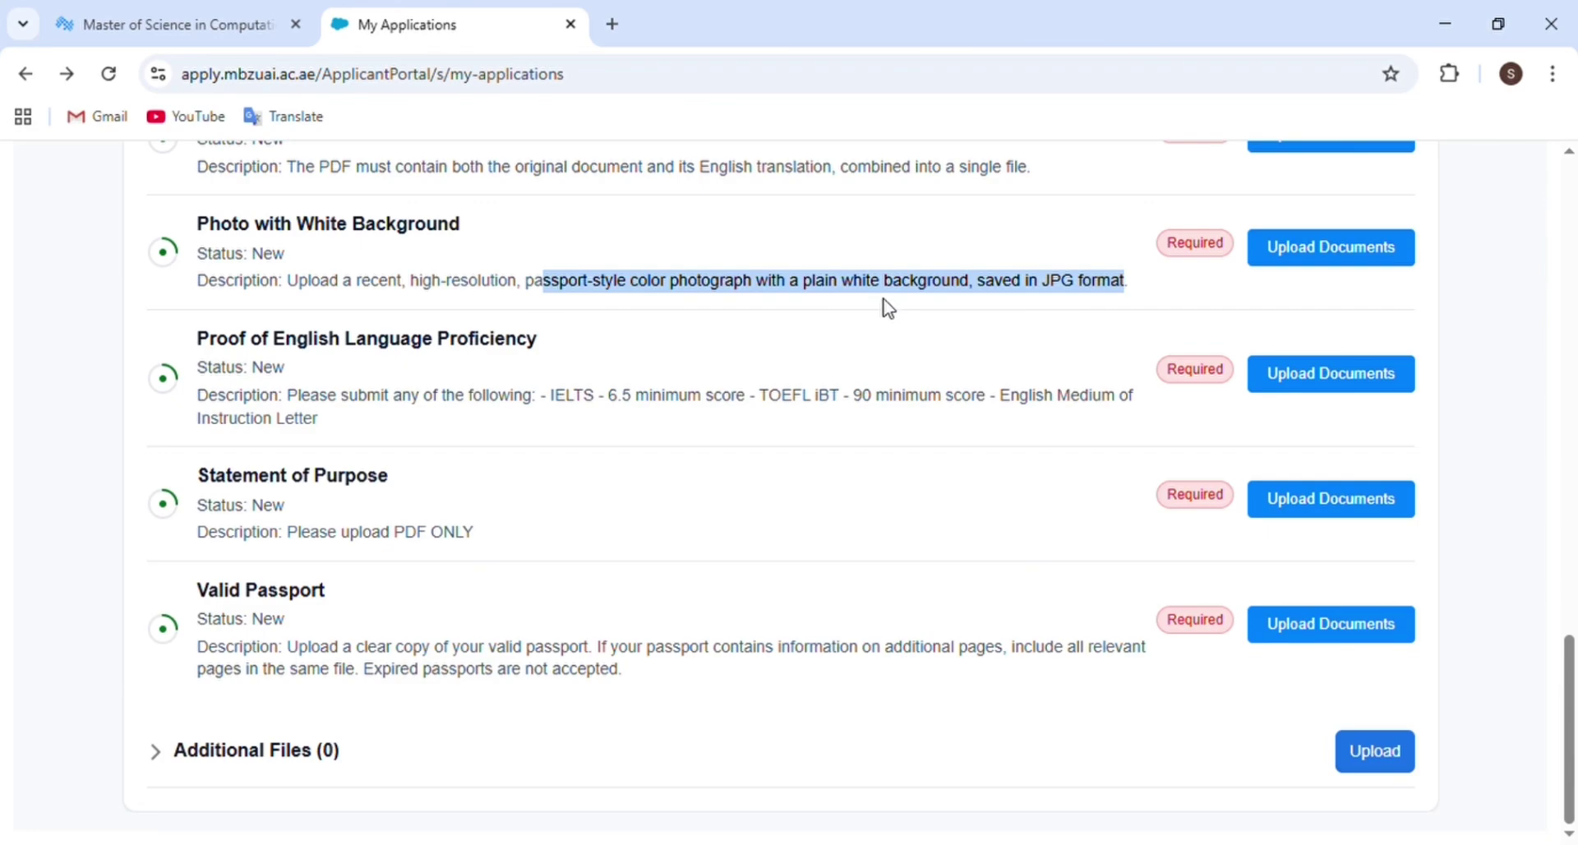